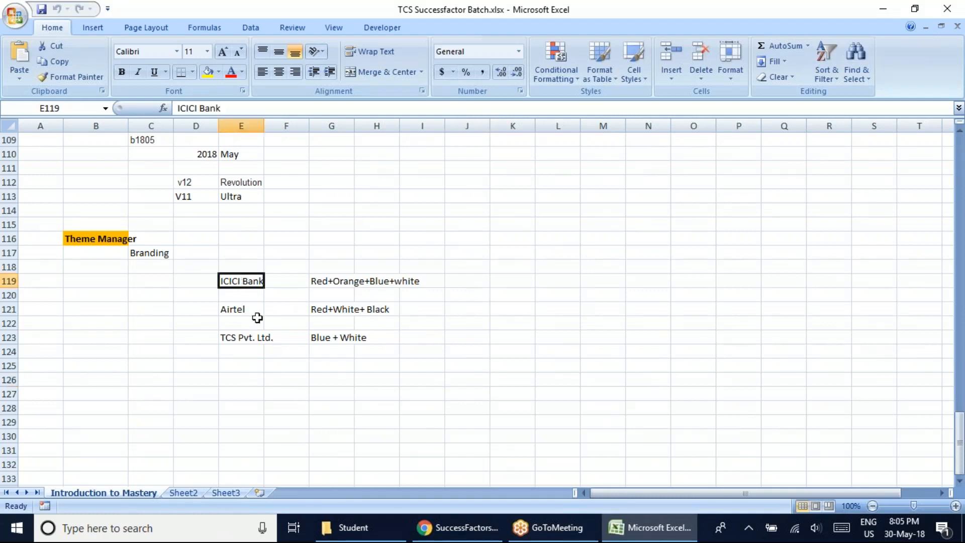
pyautogui.click(240, 307)
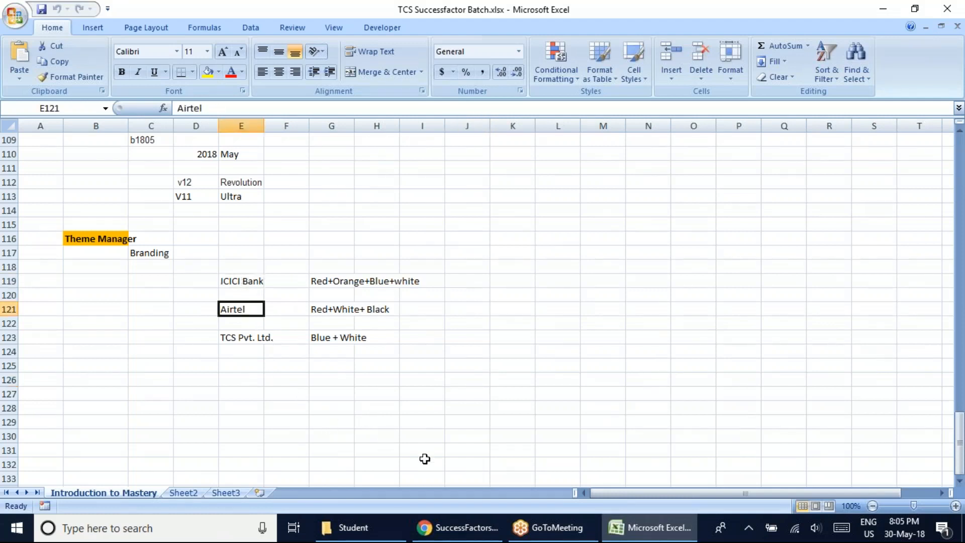
pyautogui.click(244, 337)
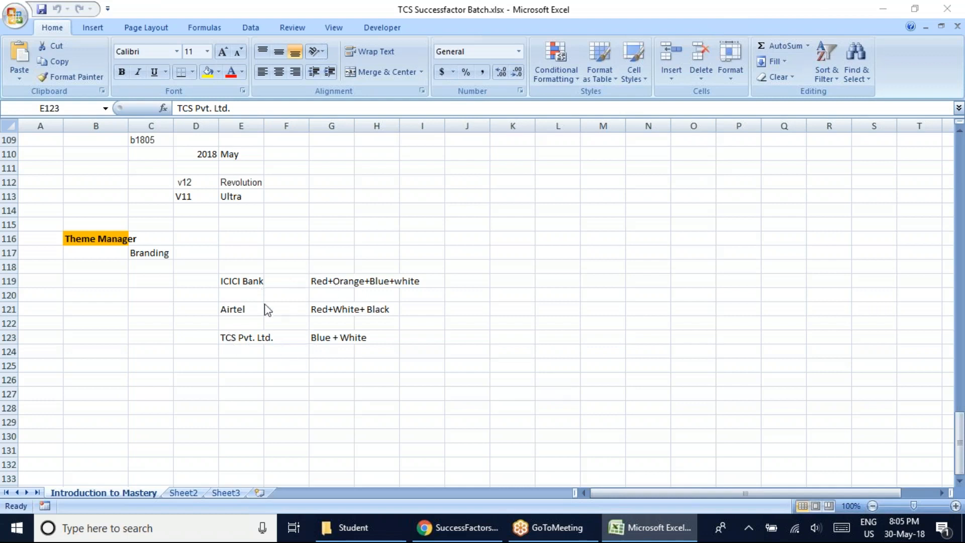
# Switch to the SuccessFactors login page in Chrome and change the company ID to ACEtrain37.
pyautogui.click(457, 527)
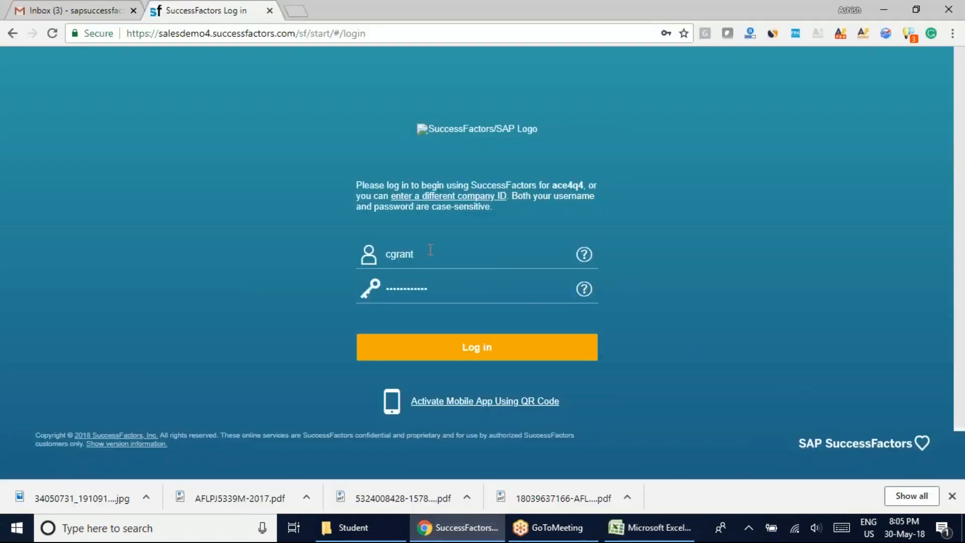
pyautogui.doubleClick(399, 254)
pyautogui.write('ad')
pyautogui.click(466, 196)
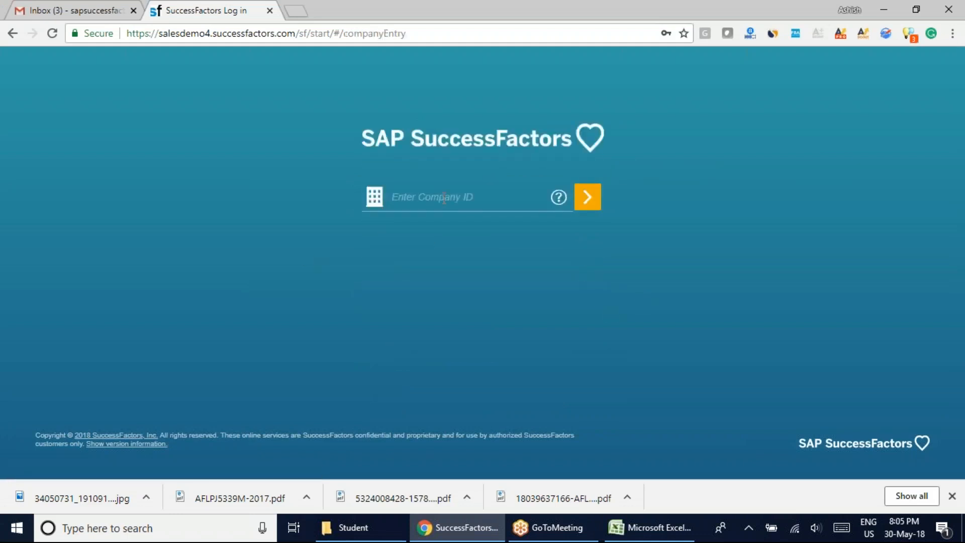
pyautogui.write('ACEtrain37')
pyautogui.press('Return')
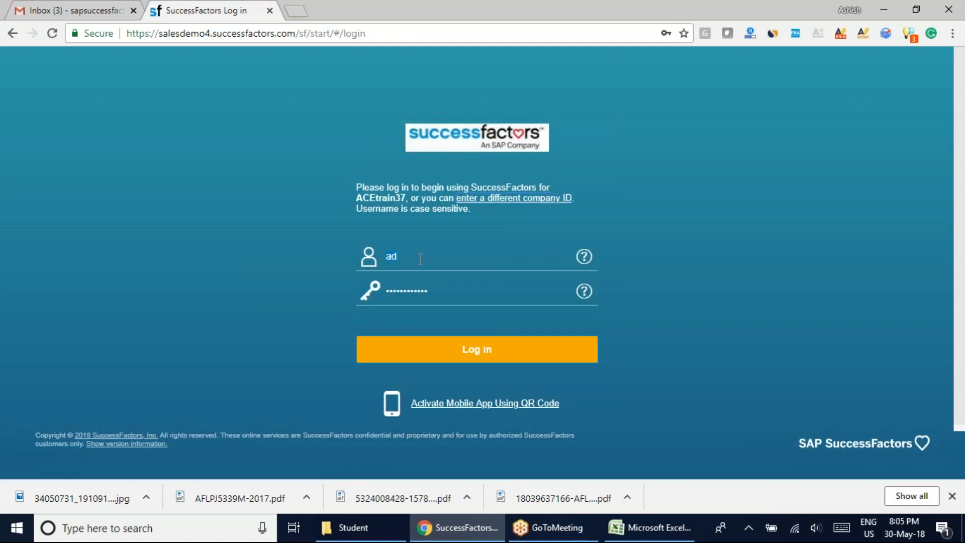
# Enter the administrator's username and the account password, and log in to SuccessFactors.
pyautogui.press('BackSpace')
pyautogui.write('dmin125••••••••••')
pyautogui.press('Return')
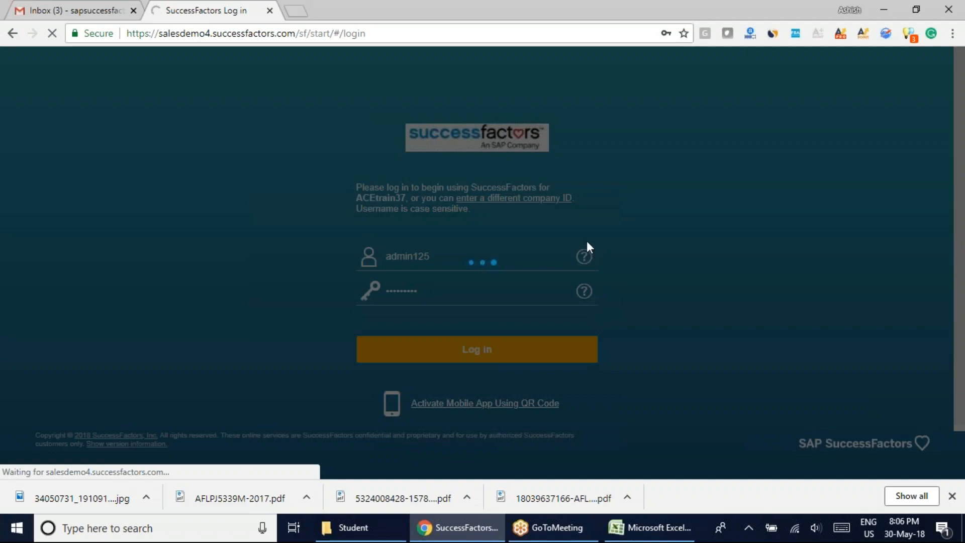
pyautogui.click(650, 527)
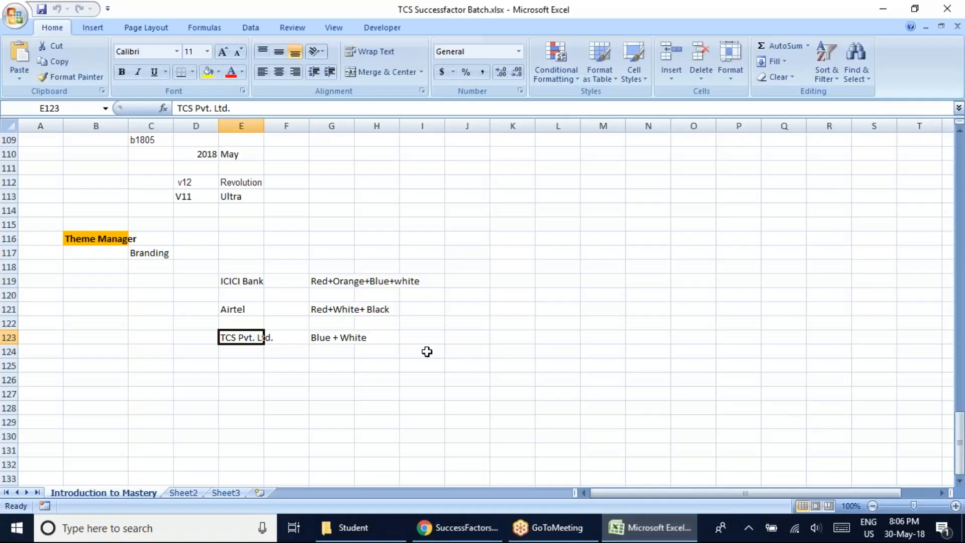
pyautogui.click(458, 527)
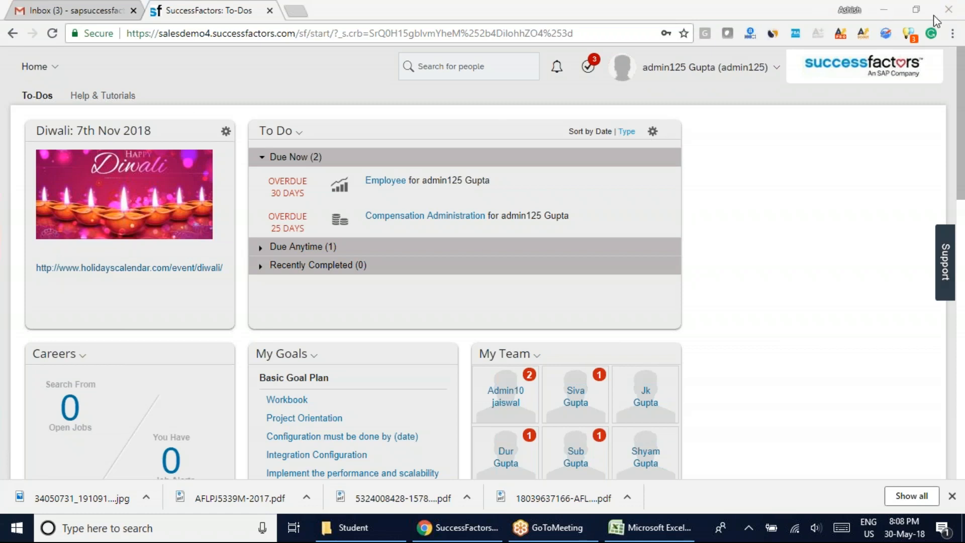
# Go to Theme Manager in the Admin Center and open the Tcs Theme for editing.
pyautogui.click(60, 66)
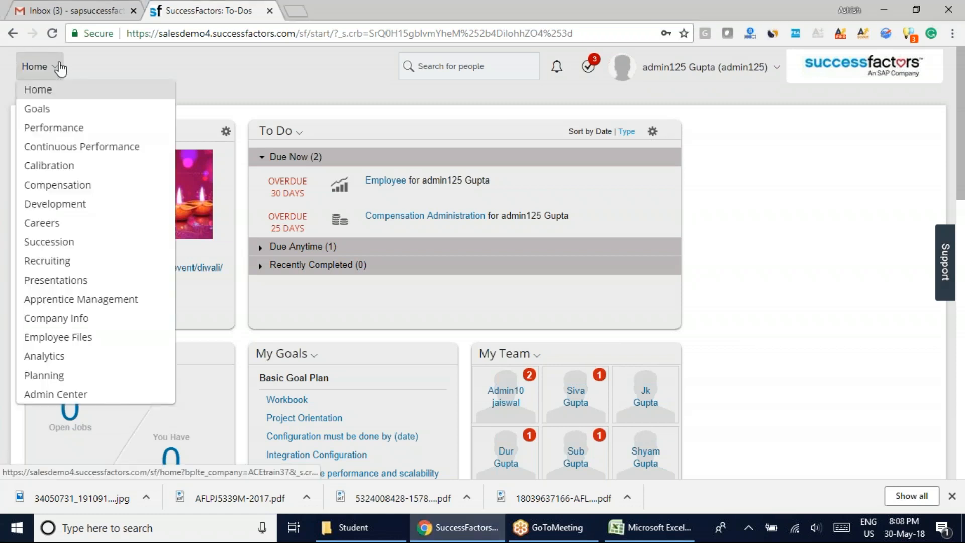
pyautogui.click(64, 396)
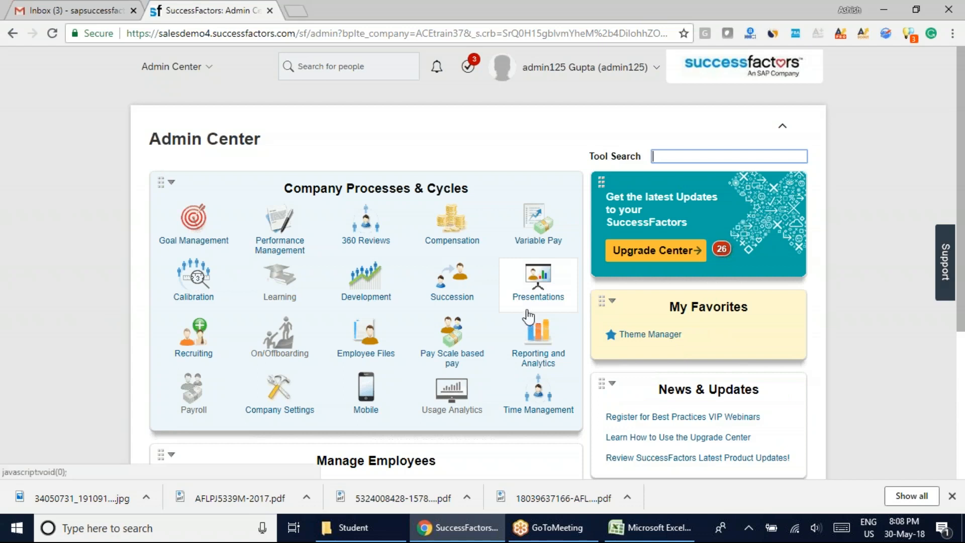
pyautogui.click(657, 339)
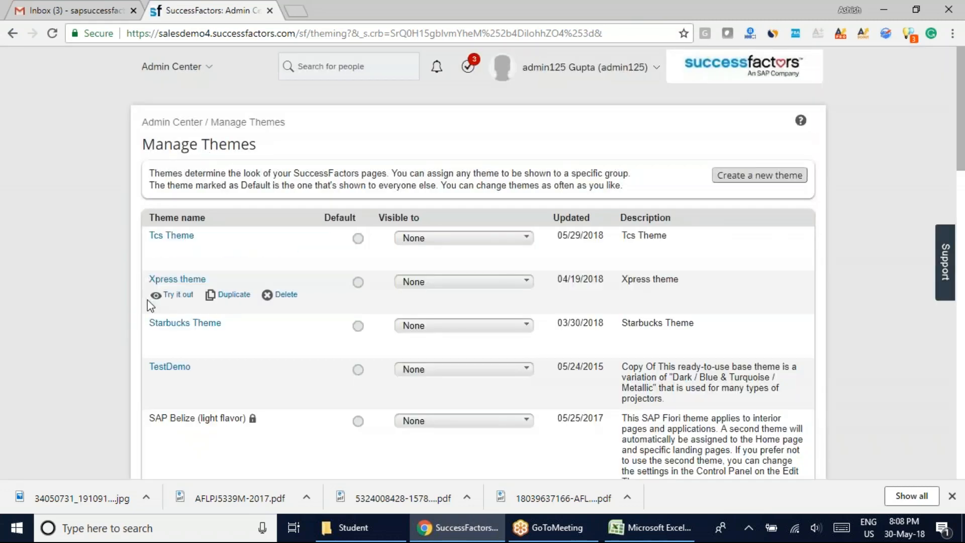
pyautogui.click(174, 235)
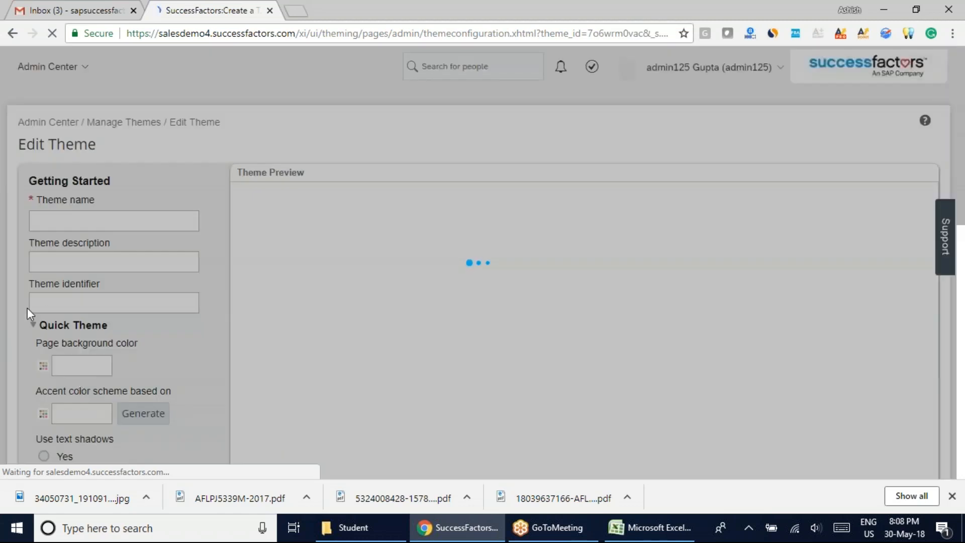
# Examine the Tcs Theme's Quick Theme settings and how its colors appear in the theme preview.
pyautogui.scroll(-4, 202, 330)
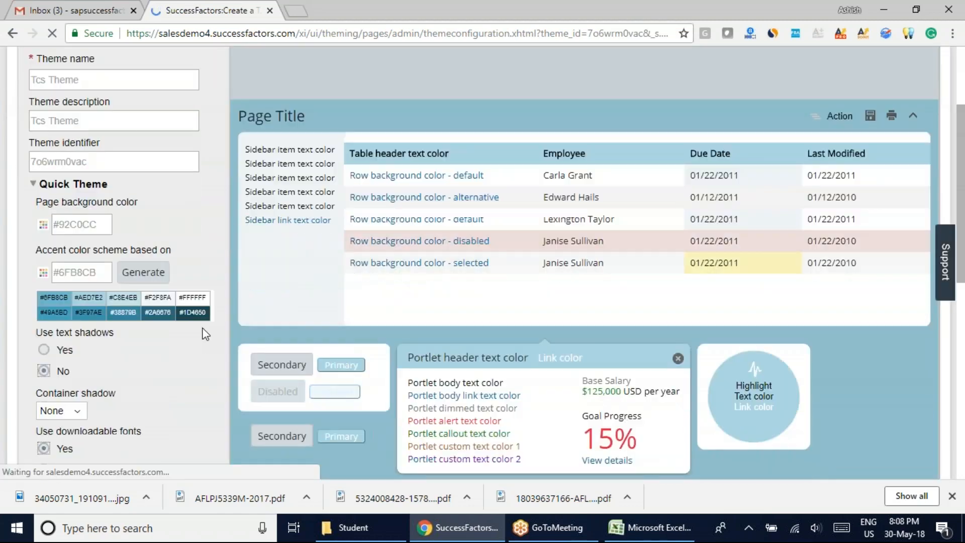
pyautogui.scroll(-1, 200, 330)
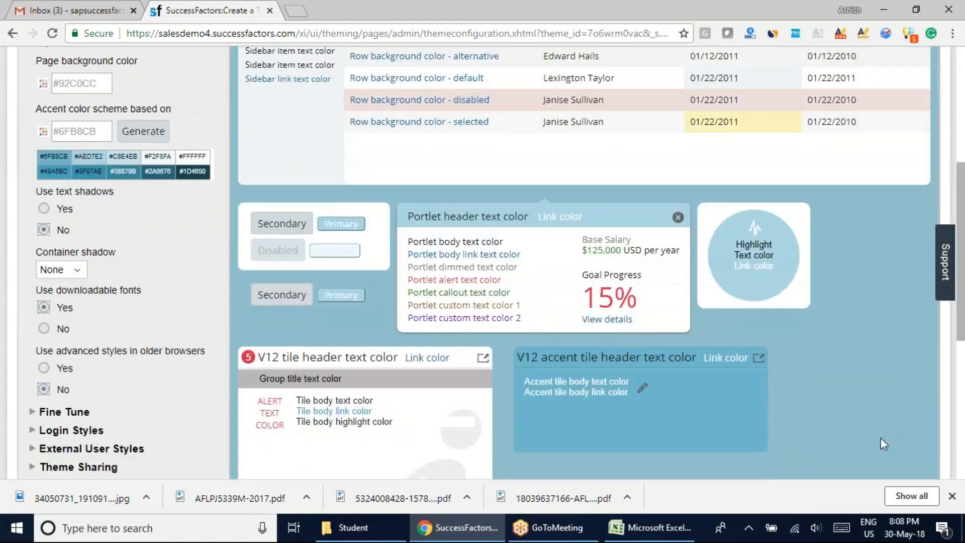
pyautogui.scroll(4, 880, 438)
pyautogui.scroll(-3, 860, 441)
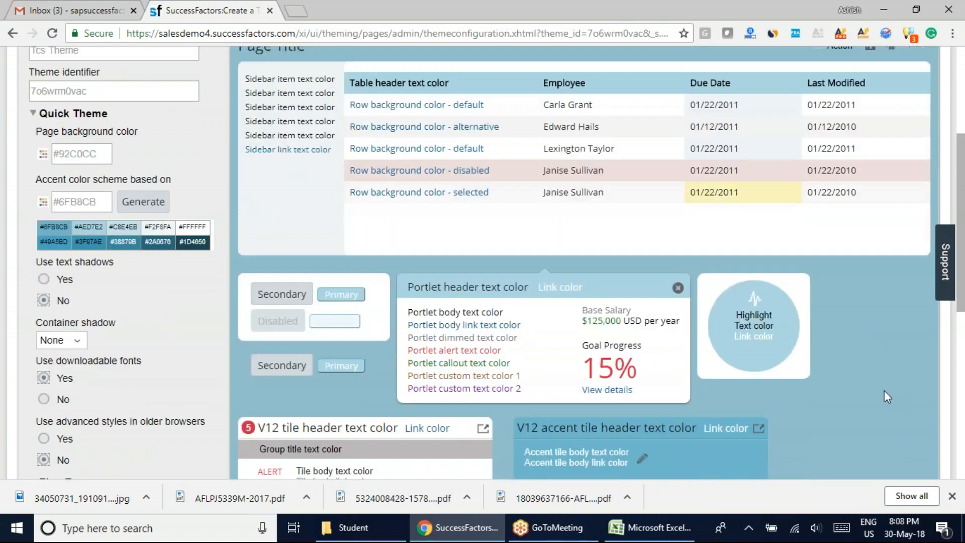
pyautogui.scroll(3, 870, 391)
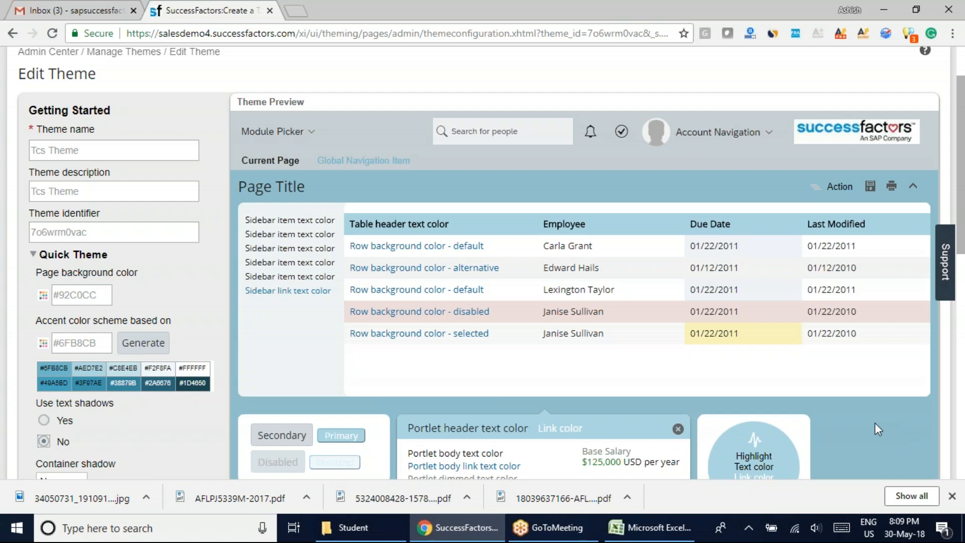
pyautogui.scroll(-3, 874, 423)
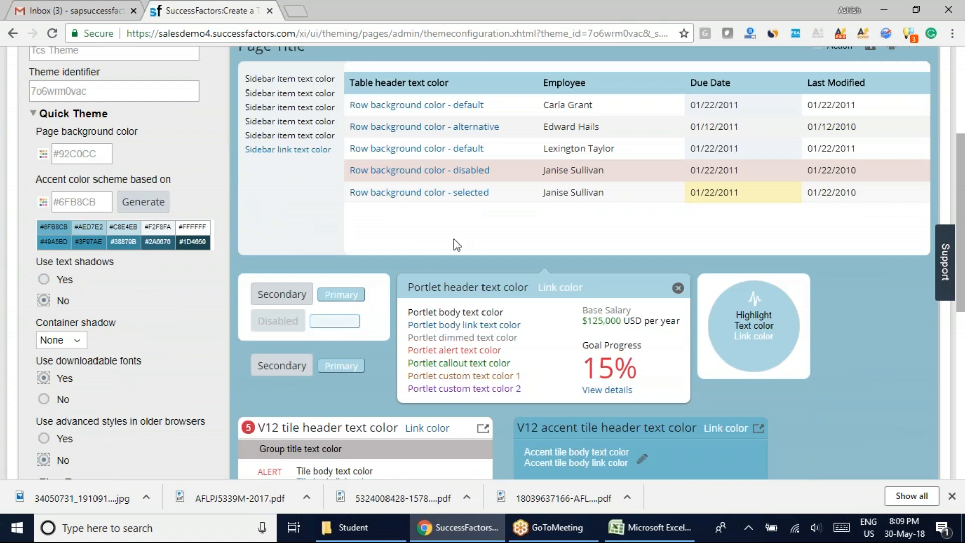
pyautogui.scroll(3, 874, 369)
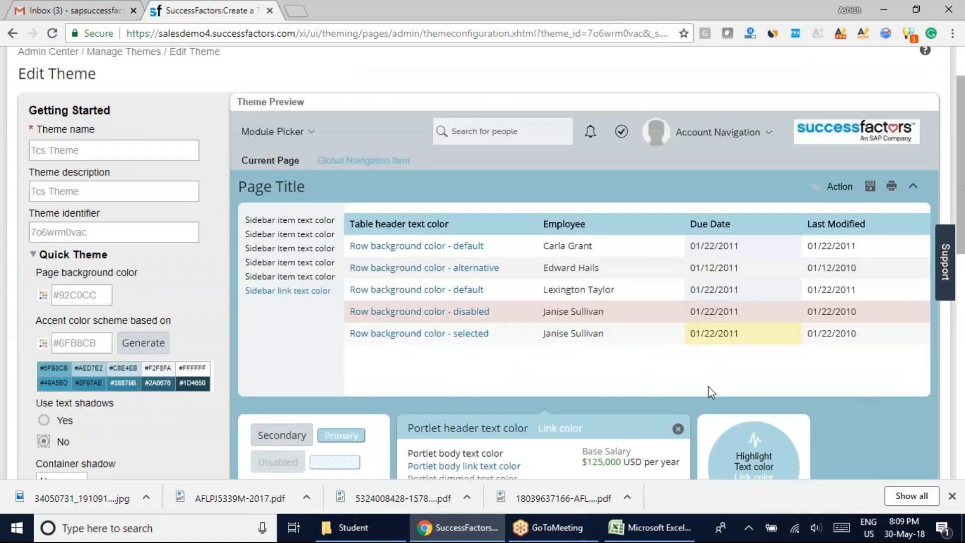
pyautogui.scroll(-3, 258, 289)
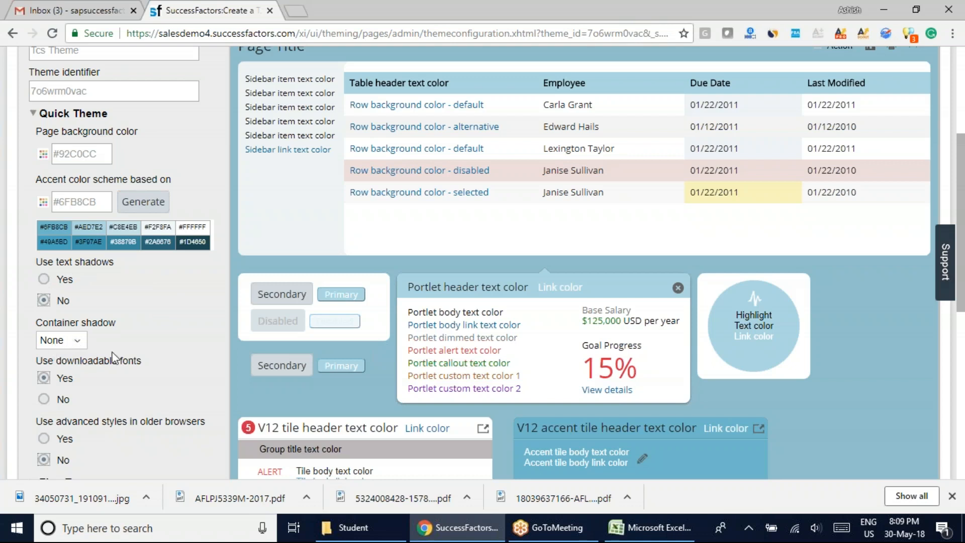
# Expand the theme's Fine Tune settings and choose No image for the Background.
pyautogui.scroll(-4, 138, 399)
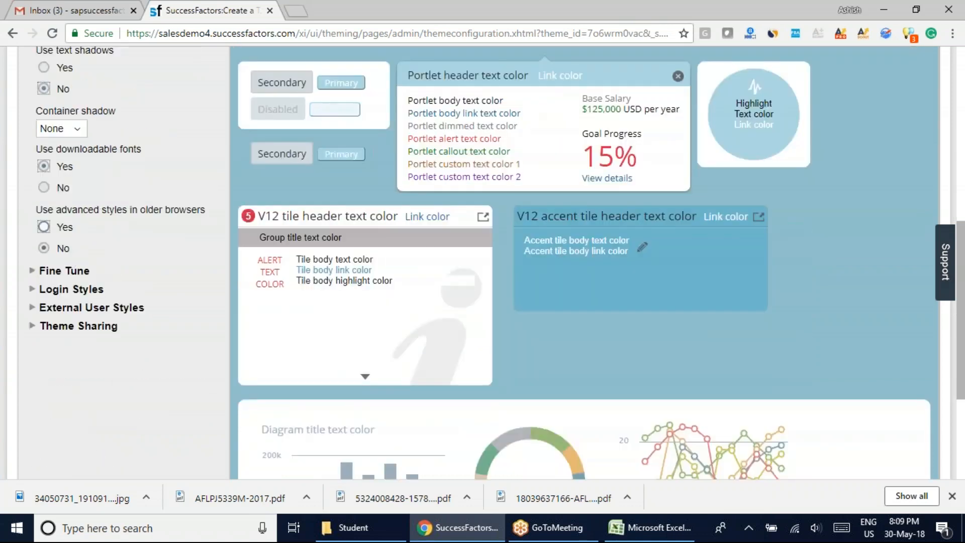
pyautogui.click(48, 271)
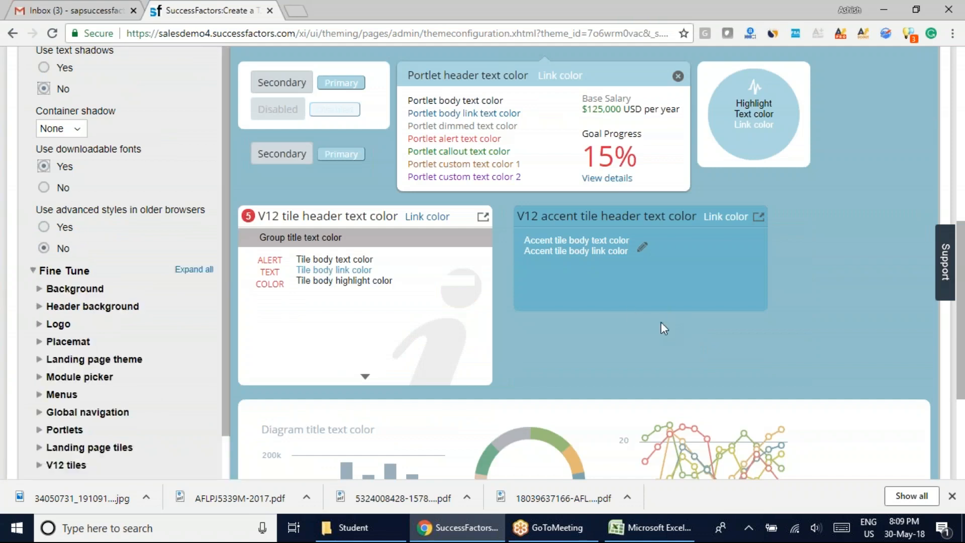
pyautogui.scroll(-2, 661, 322)
pyautogui.scroll(-1, 661, 328)
pyautogui.click(58, 149)
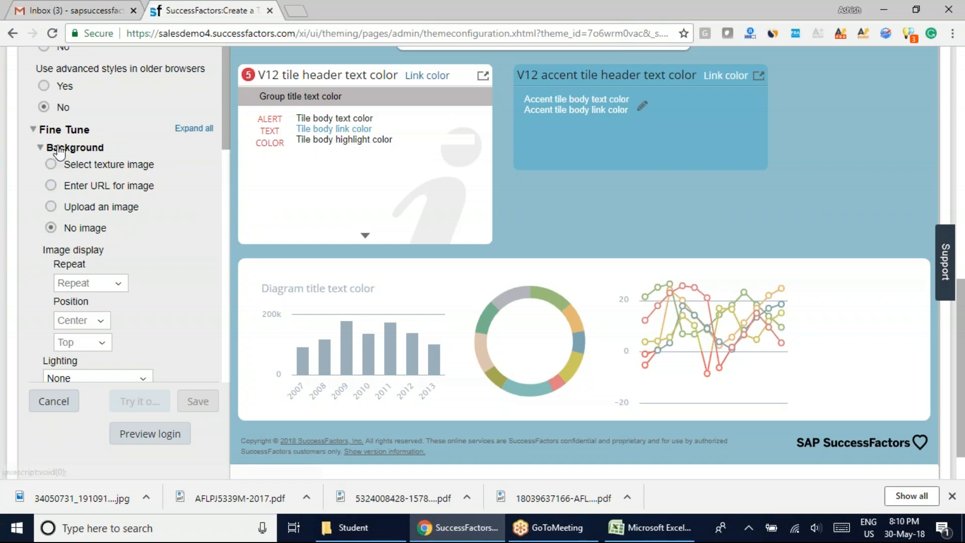
pyautogui.click(75, 230)
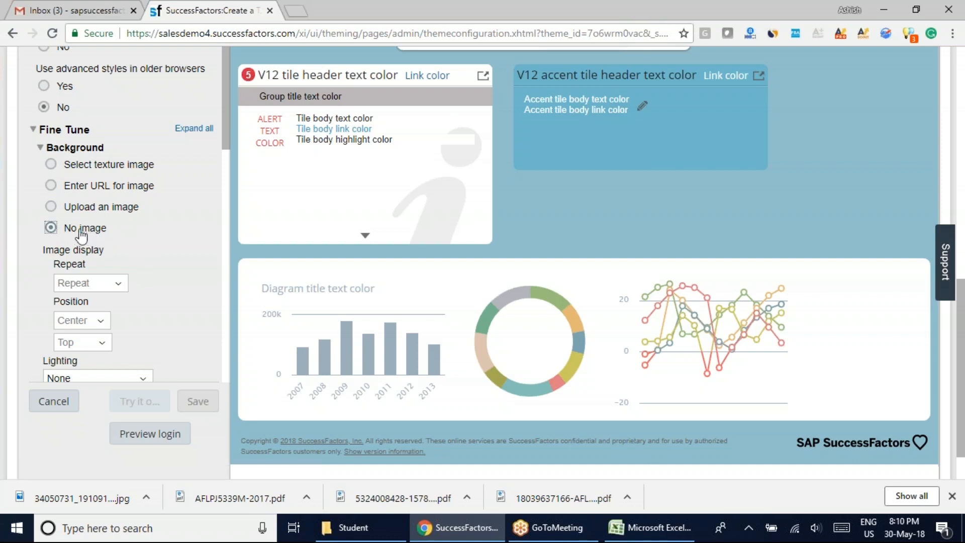
# Examine the background in the theme preview and the Background image options, viewing the Windows desktop wallpaper for comparison.
pyautogui.scroll(4, 233, 306)
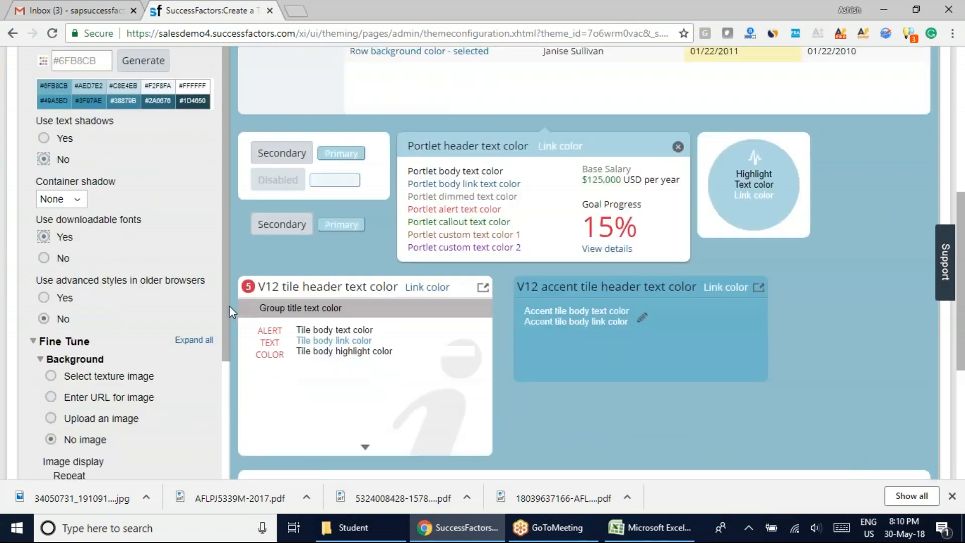
pyautogui.scroll(7, 229, 305)
pyautogui.scroll(-7, 228, 306)
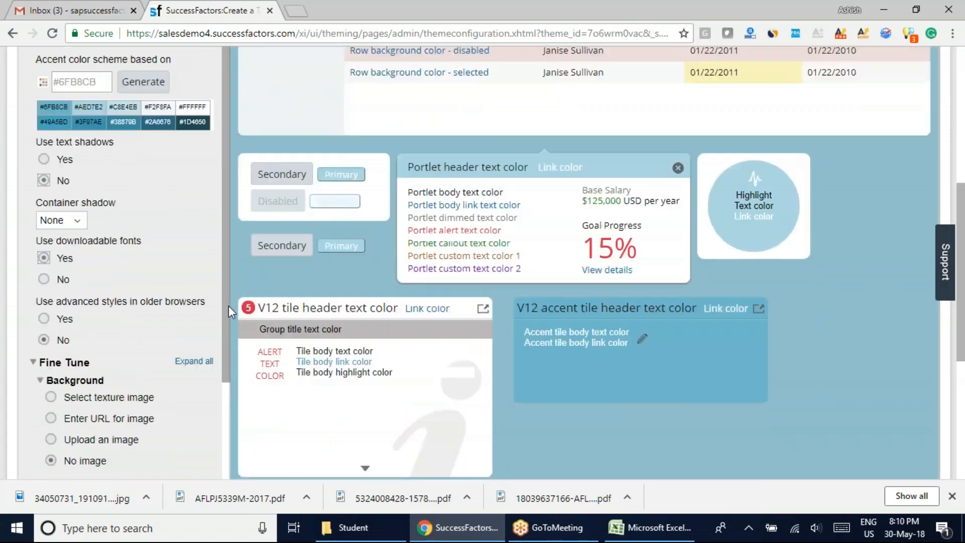
pyautogui.scroll(-4, 228, 306)
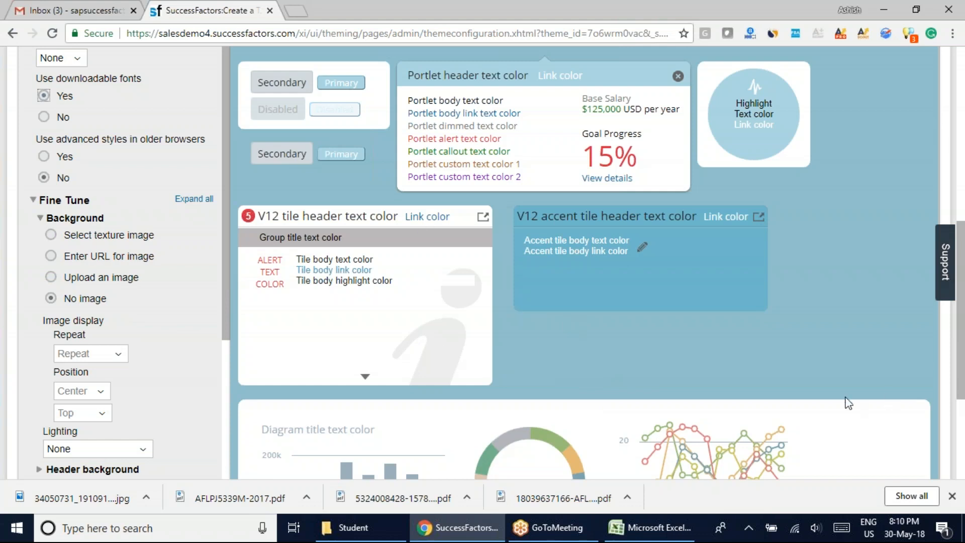
pyautogui.press('super+d')
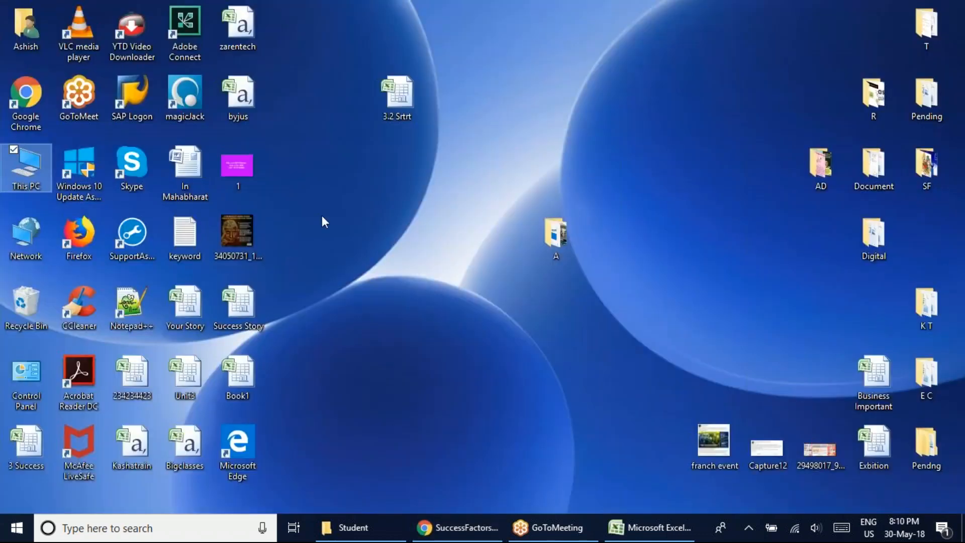
pyautogui.click(437, 526)
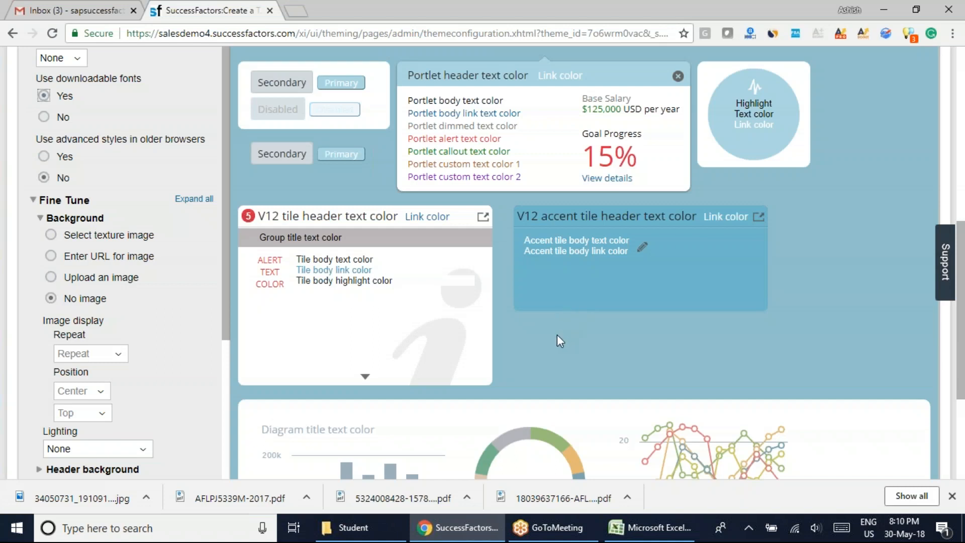
pyautogui.scroll(-3, 557, 333)
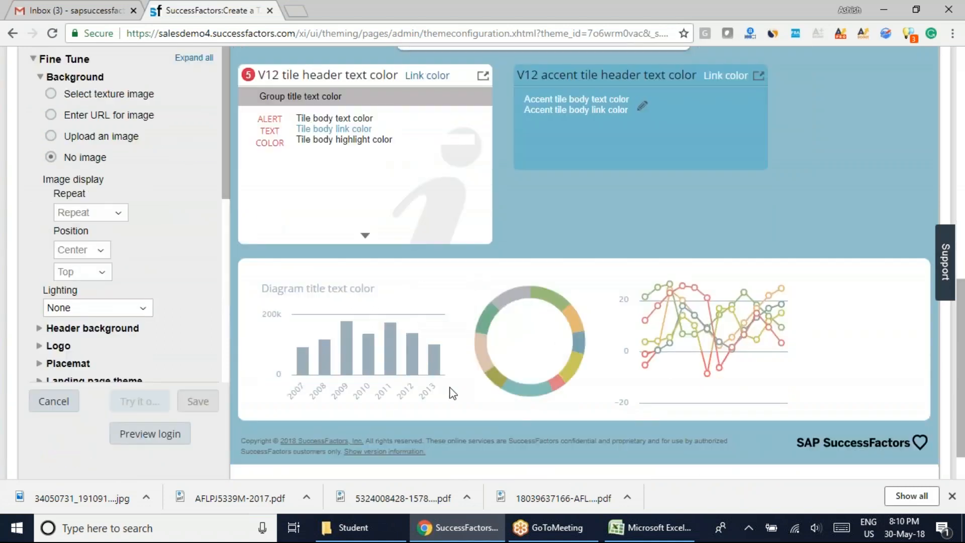
pyautogui.scroll(6, 514, 237)
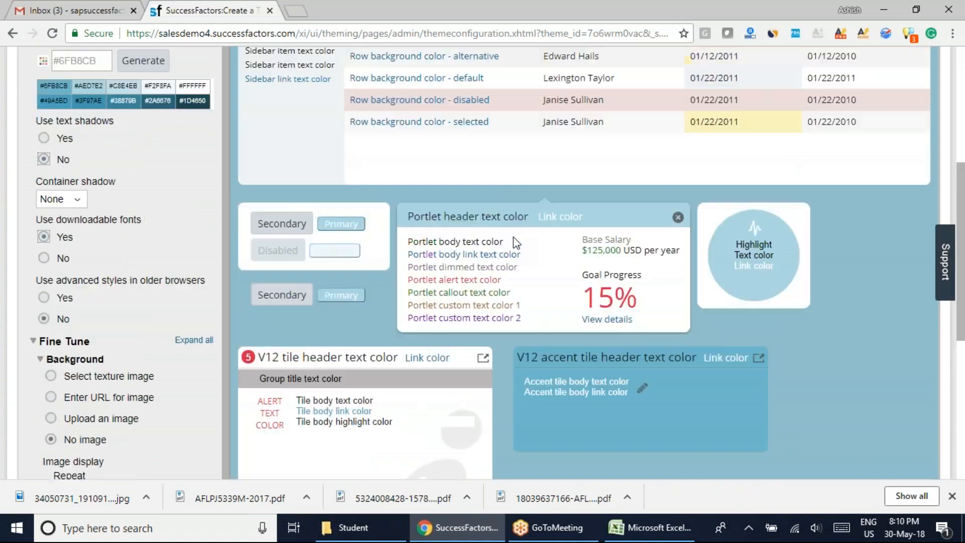
pyautogui.scroll(-2, 381, 333)
pyautogui.scroll(-1, 381, 334)
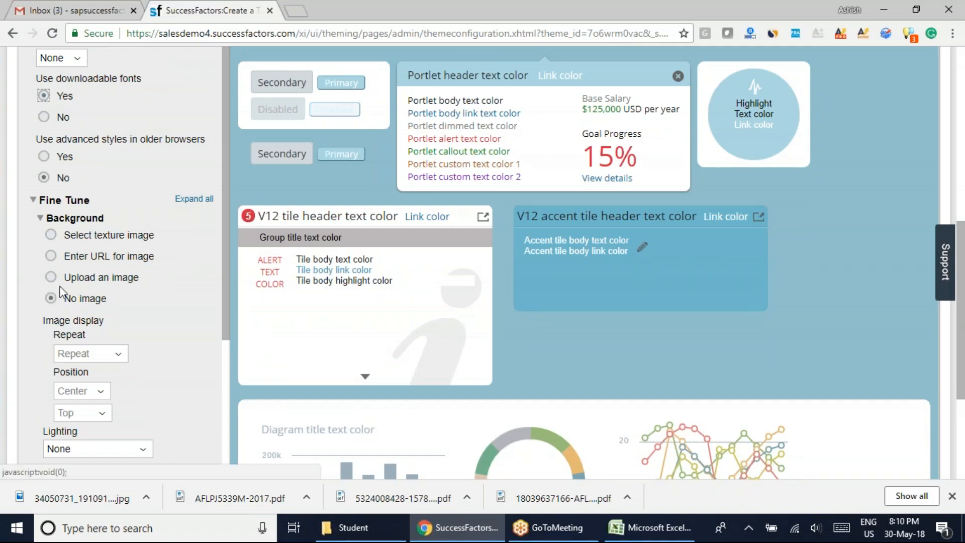
# Collapse the Background settings, expand the Header background settings and look at the header in the theme preview.
pyautogui.scroll(-1, 147, 342)
pyautogui.scroll(-4, 147, 342)
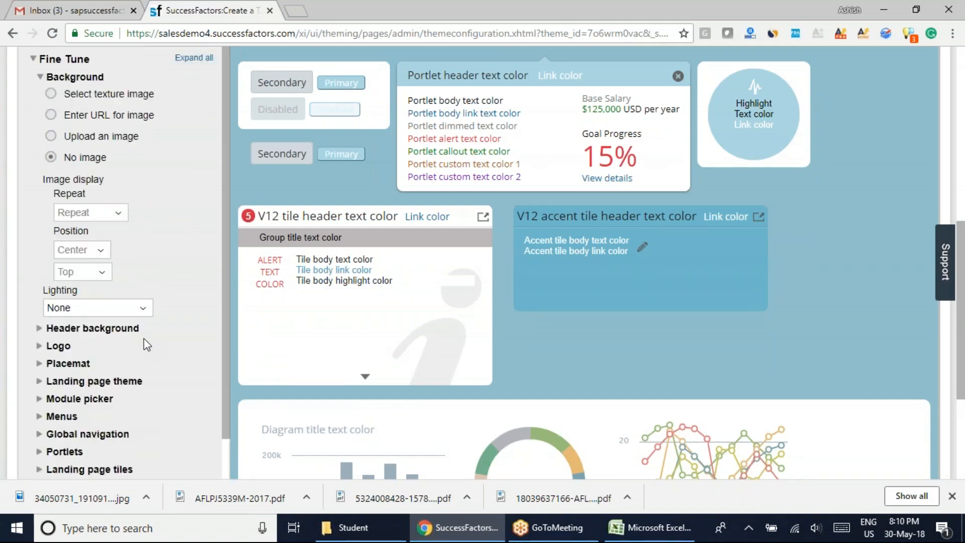
pyautogui.click(40, 79)
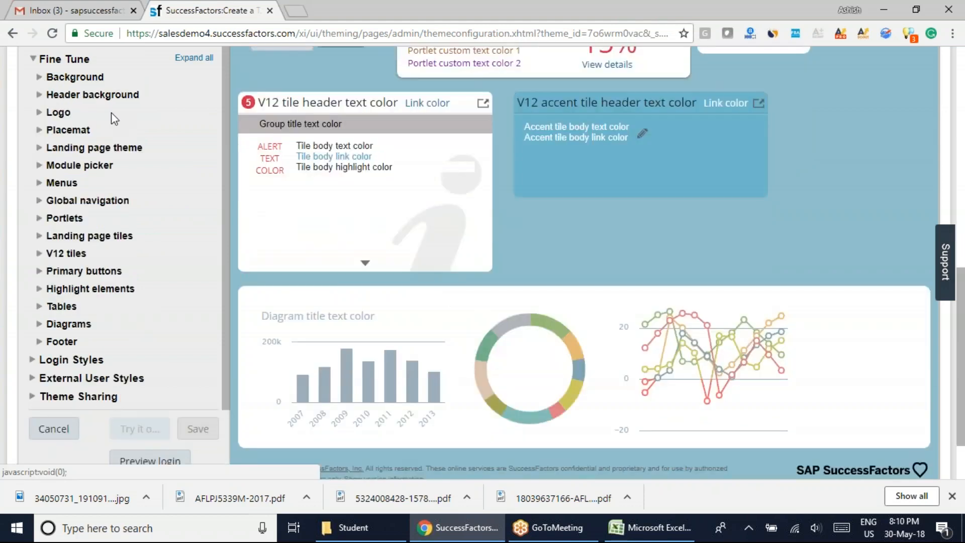
pyautogui.click(36, 95)
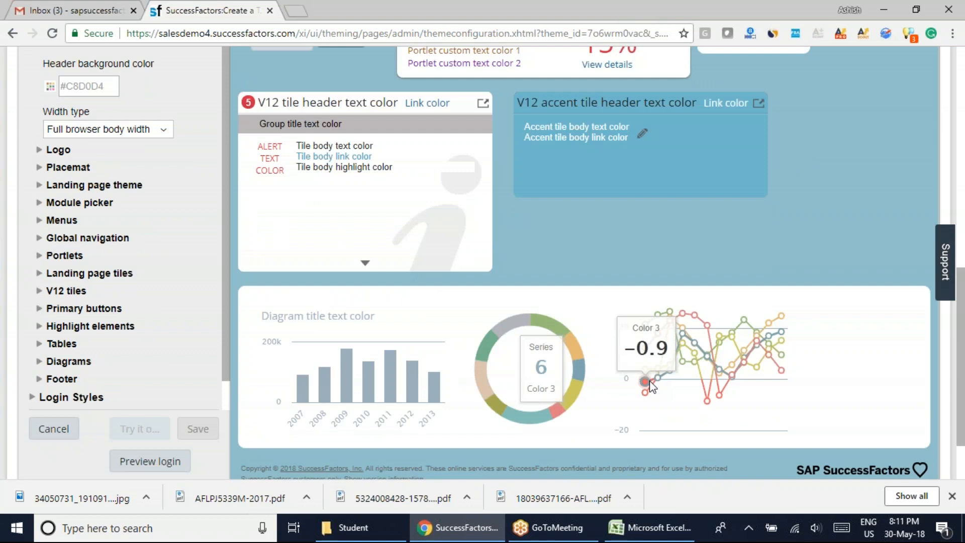
pyautogui.scroll(10, 649, 386)
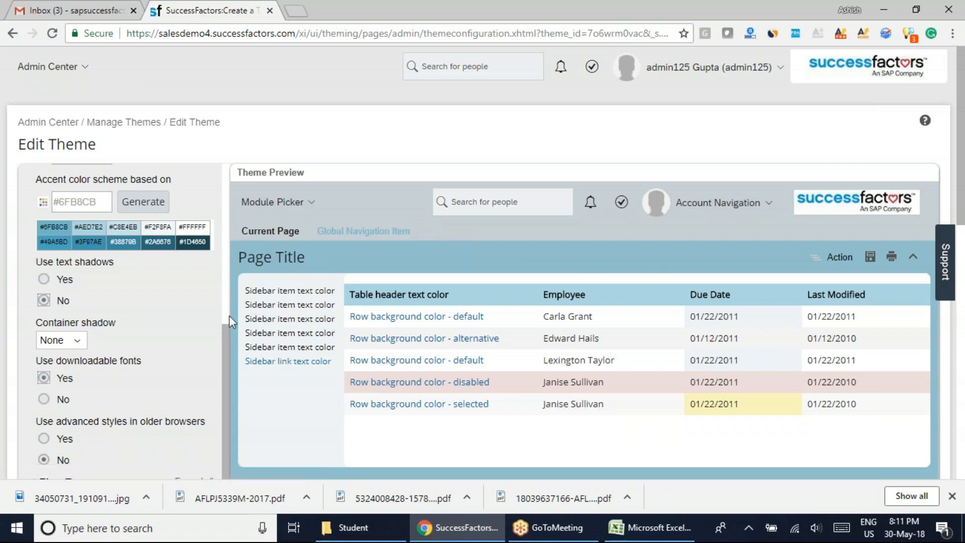
# Set the Header background color of the theme's solid header to the light blue #7CCFF9.
pyautogui.scroll(-5, 230, 314)
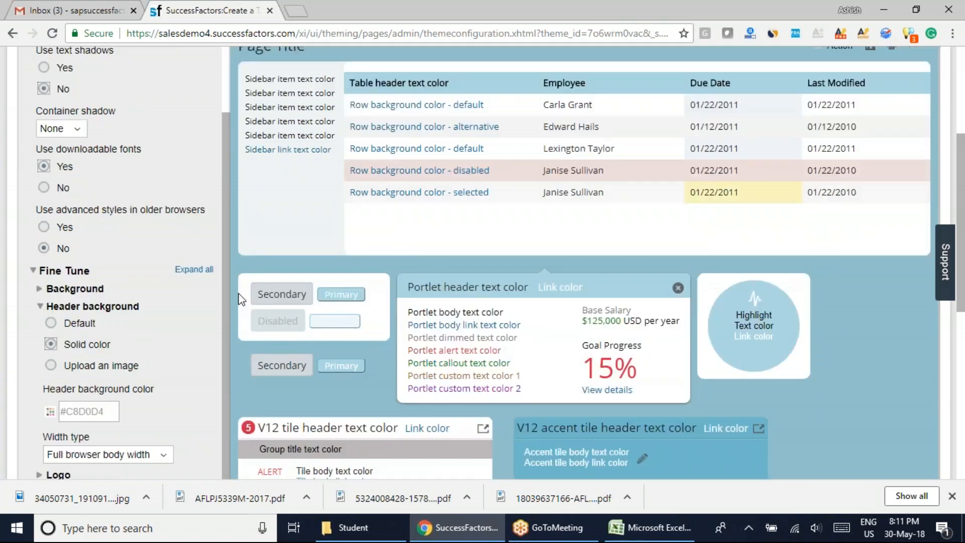
pyautogui.scroll(4, 240, 296)
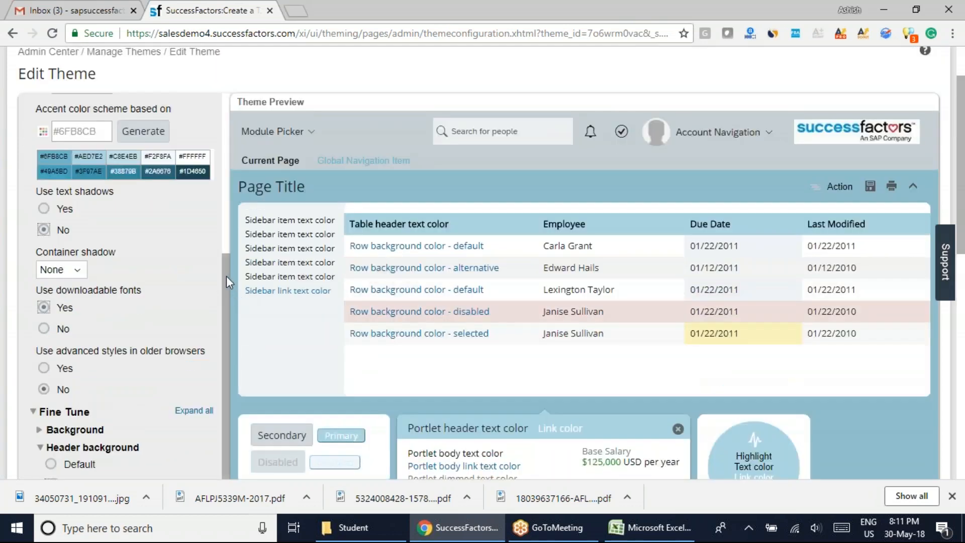
pyautogui.scroll(-1, 225, 312)
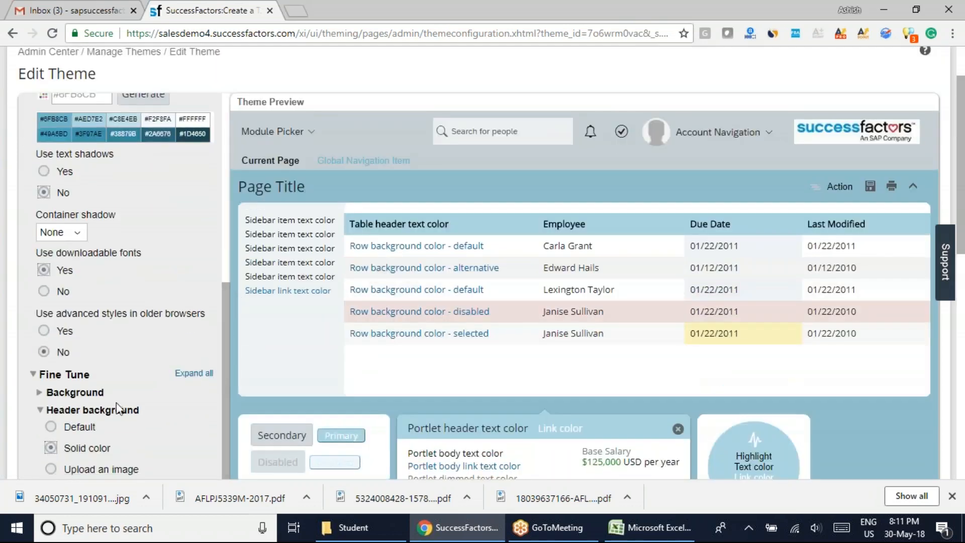
pyautogui.moveTo(963, 160); pyautogui.dragTo(963, 278)
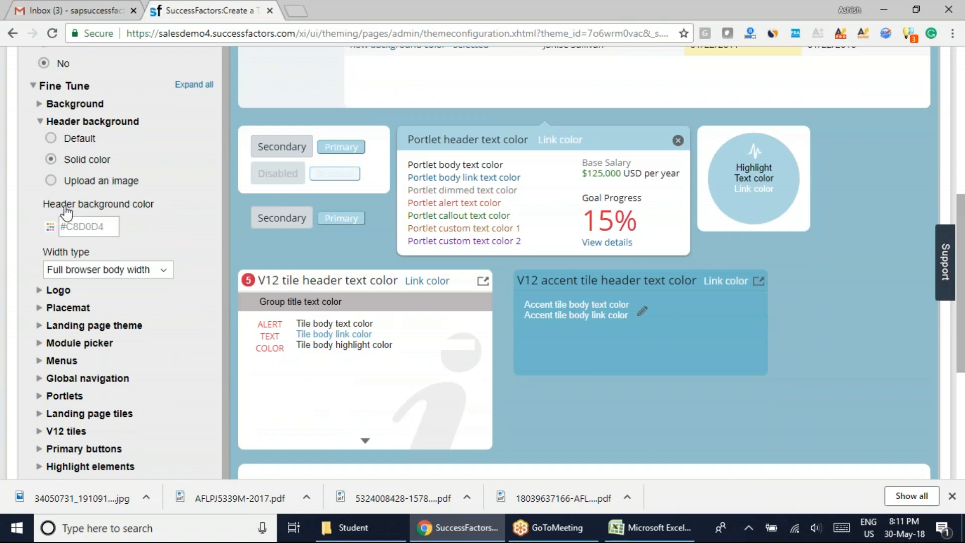
pyautogui.scroll(7, 672, 376)
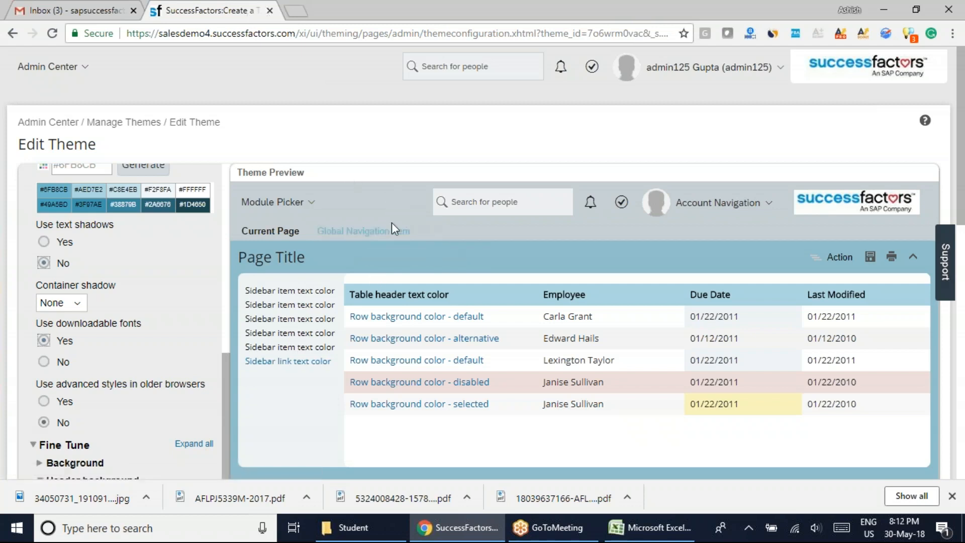
pyautogui.scroll(-6, 436, 255)
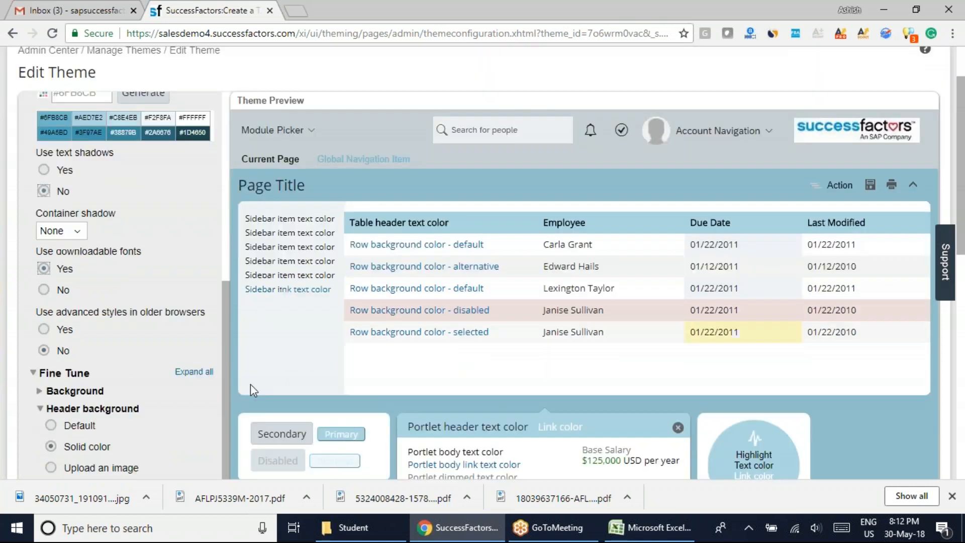
pyautogui.click(50, 303)
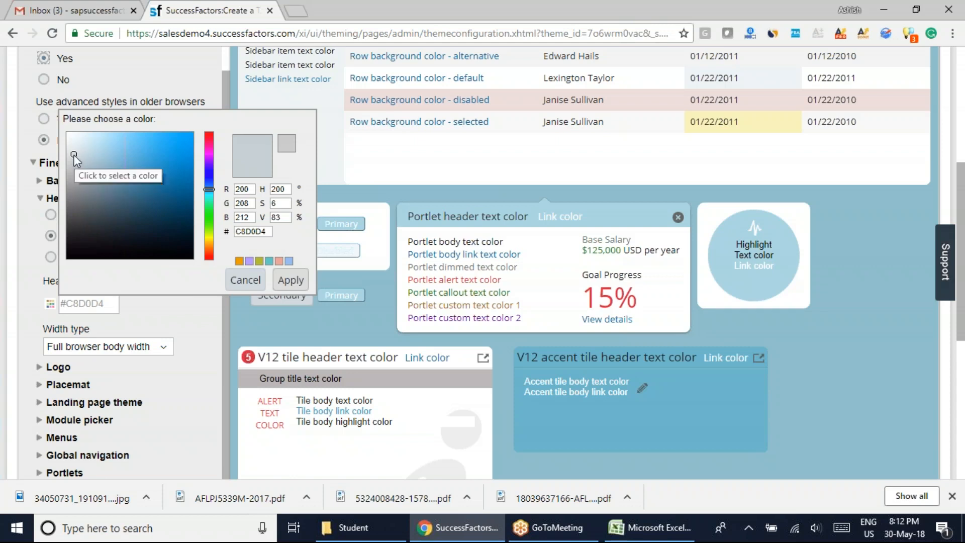
pyautogui.scroll(4, 76, 160)
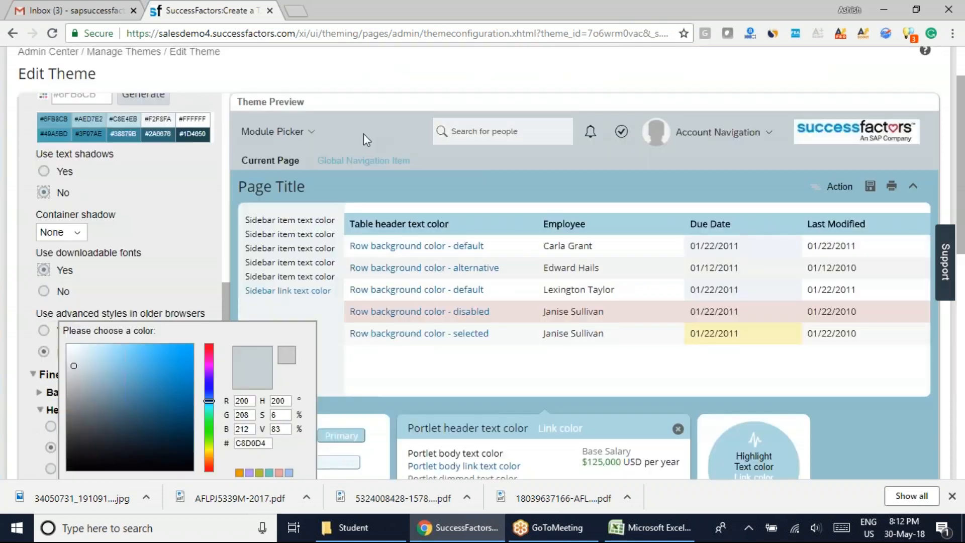
pyautogui.scroll(-3, 344, 237)
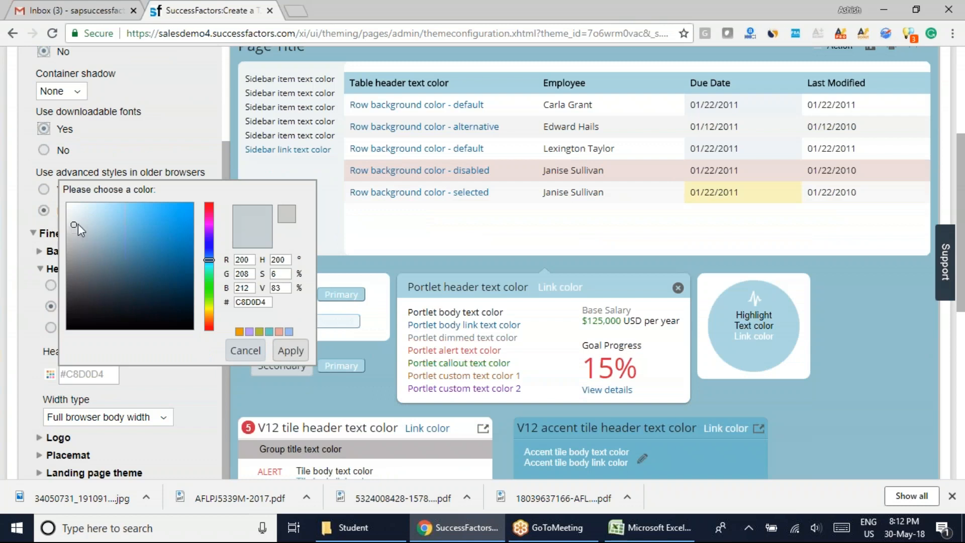
pyautogui.moveTo(116, 225); pyautogui.dragTo(130, 206)
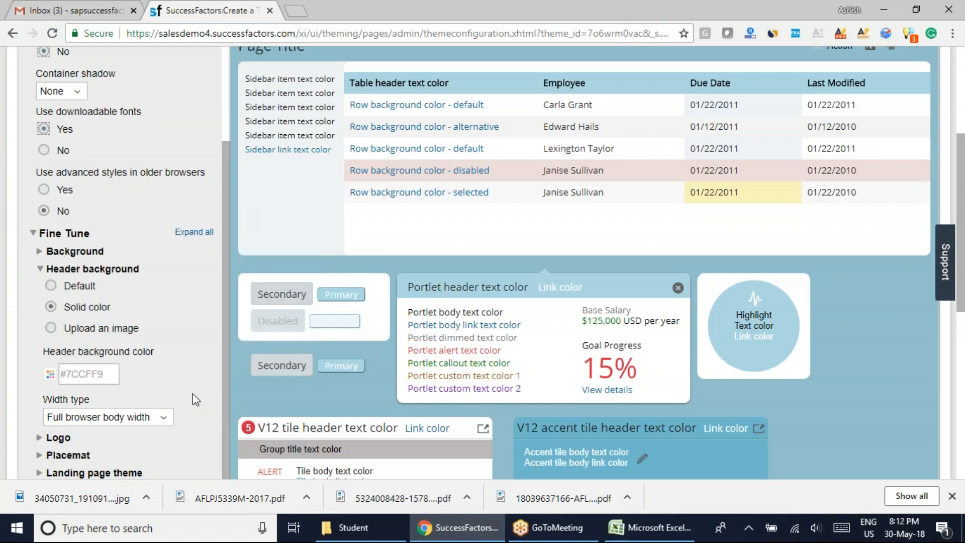
# Examine the header color across the theme preview and compare it with the Quick Theme and Header background settings.
pyautogui.scroll(4, 200, 387)
pyautogui.scroll(4, 437, 239)
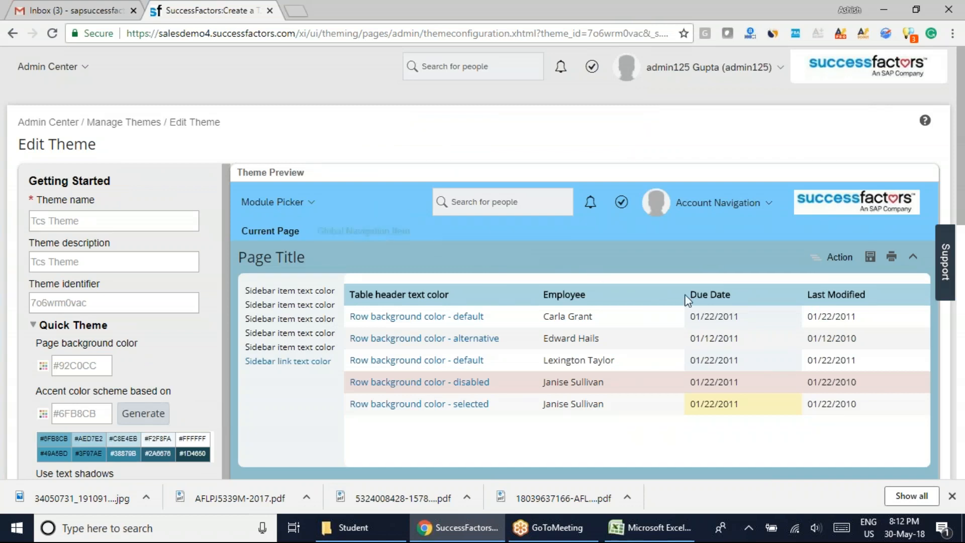
pyautogui.scroll(-2, 647, 293)
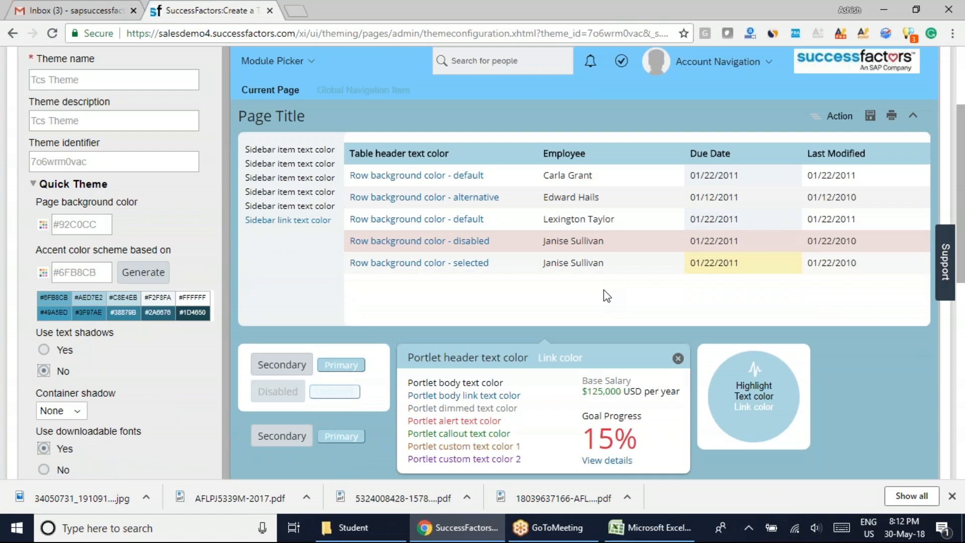
pyautogui.scroll(-3, 743, 311)
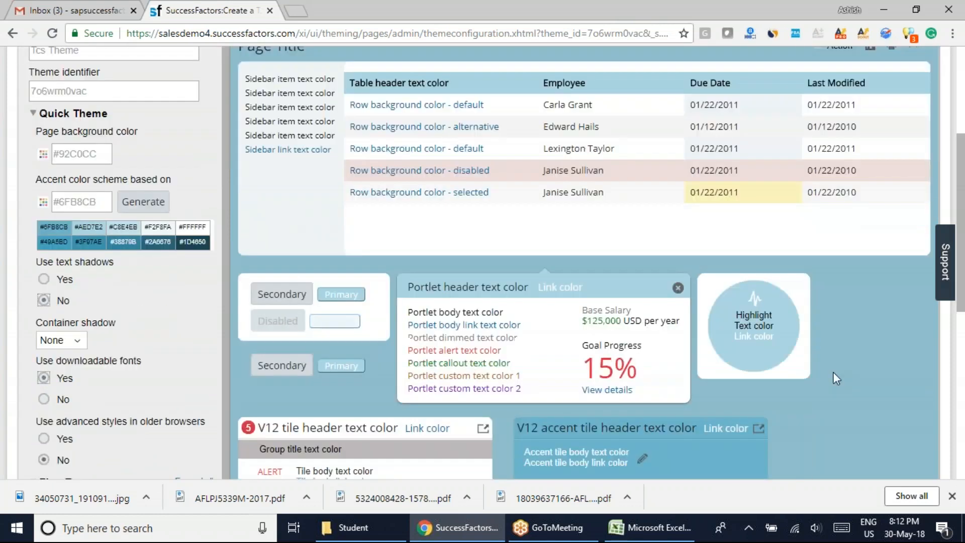
pyautogui.scroll(4, 831, 416)
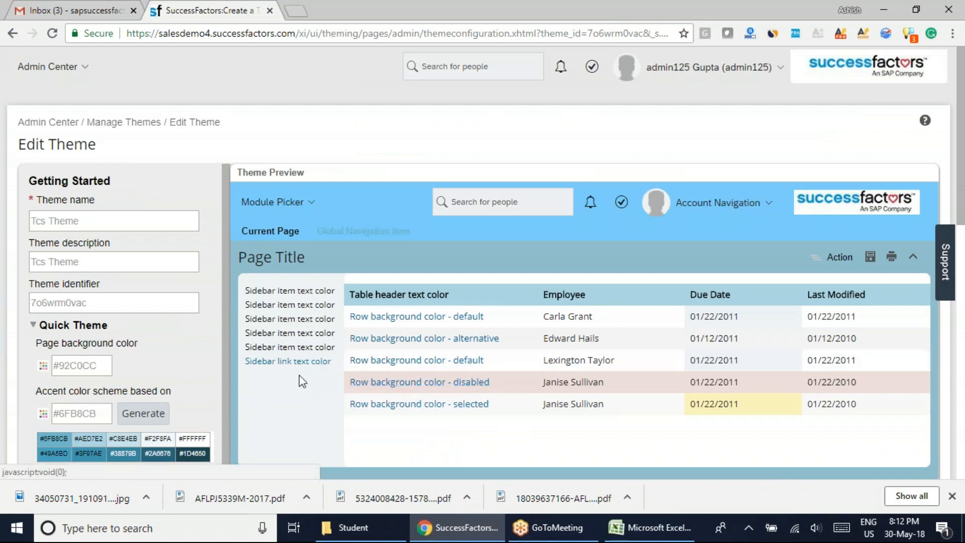
pyautogui.scroll(-5, 293, 381)
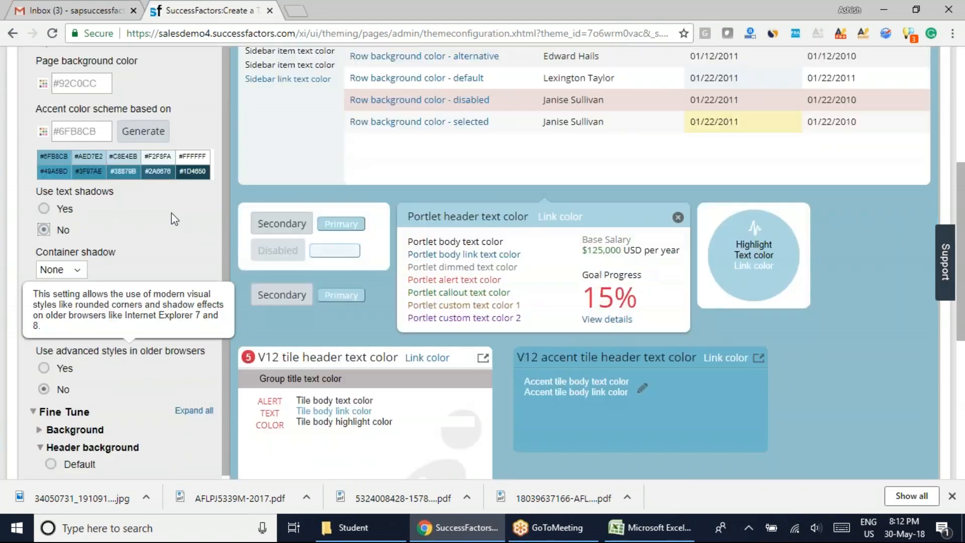
pyautogui.scroll(-3, 156, 228)
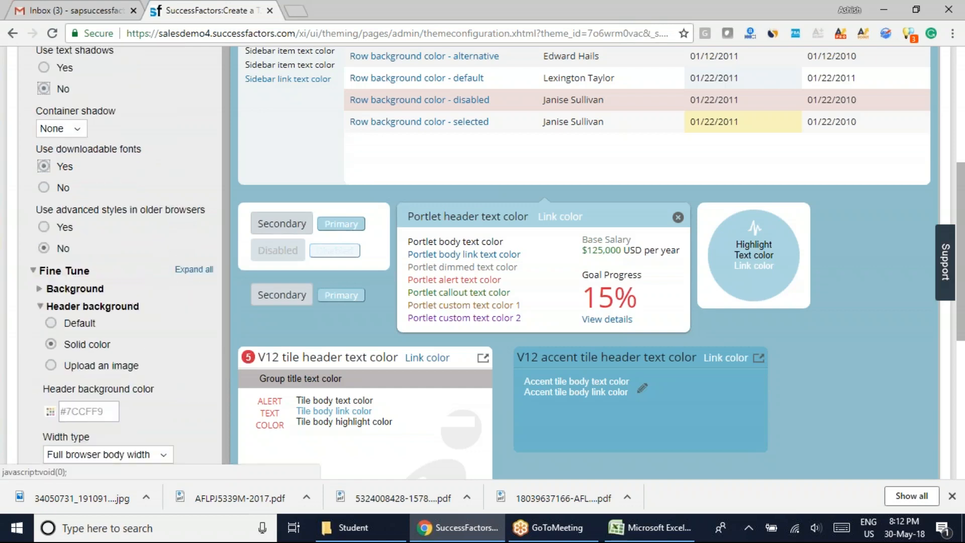
pyautogui.scroll(-2, 42, 319)
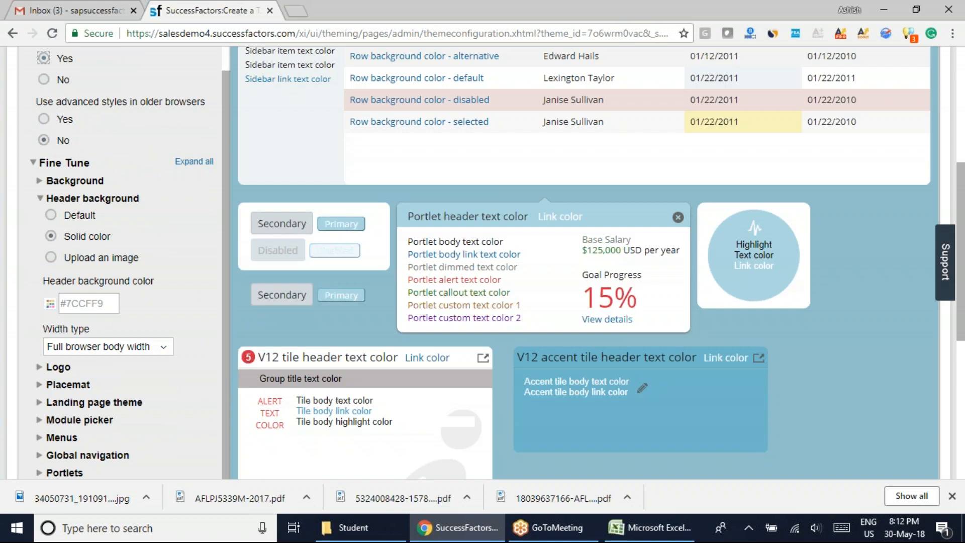
# View the header's Width type options, keep Full browser body width and check the header in the theme preview.
pyautogui.click(160, 345)
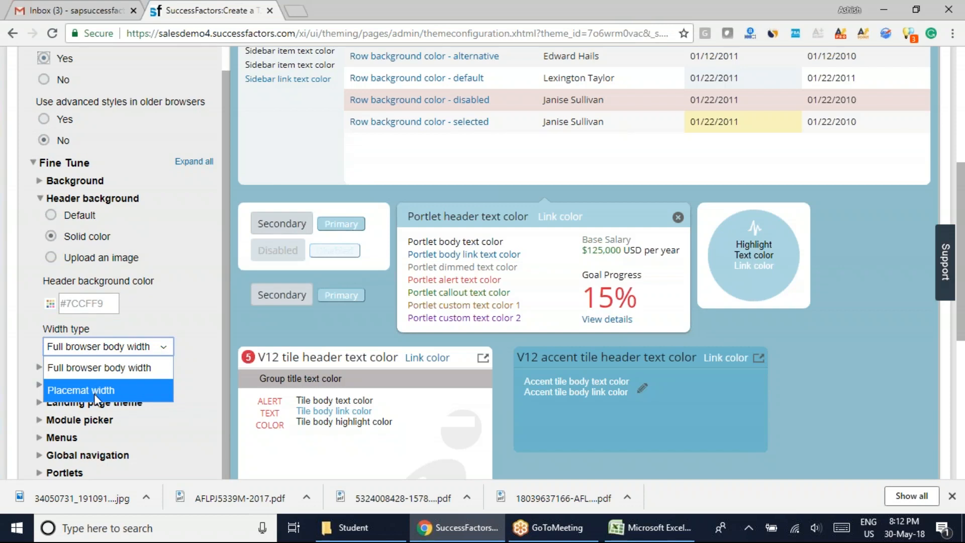
pyautogui.click(100, 367)
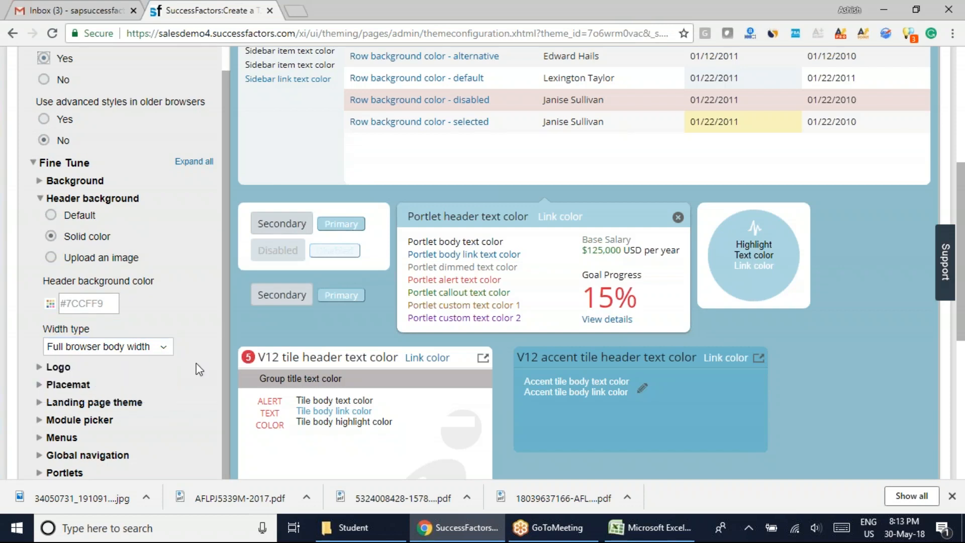
pyautogui.scroll(10, 224, 369)
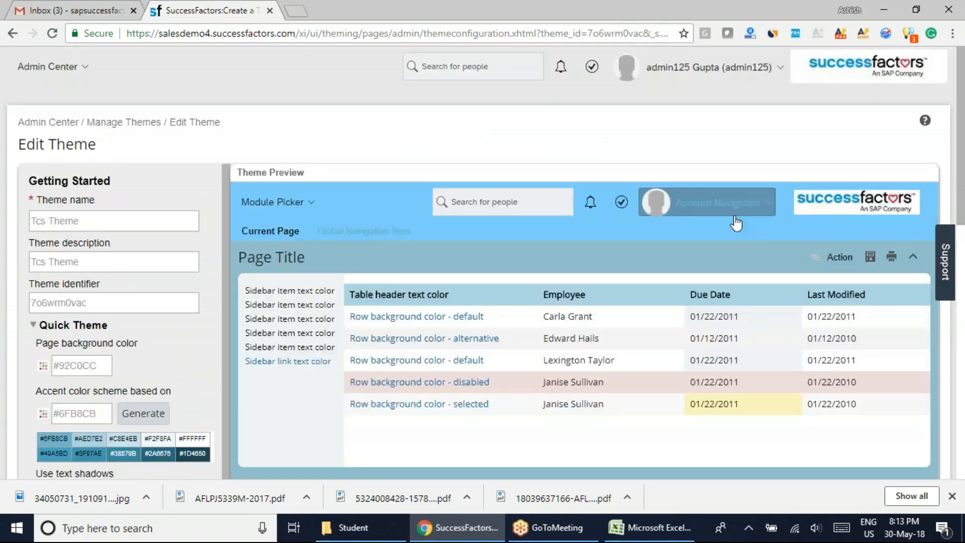
pyautogui.scroll(-5, 121, 322)
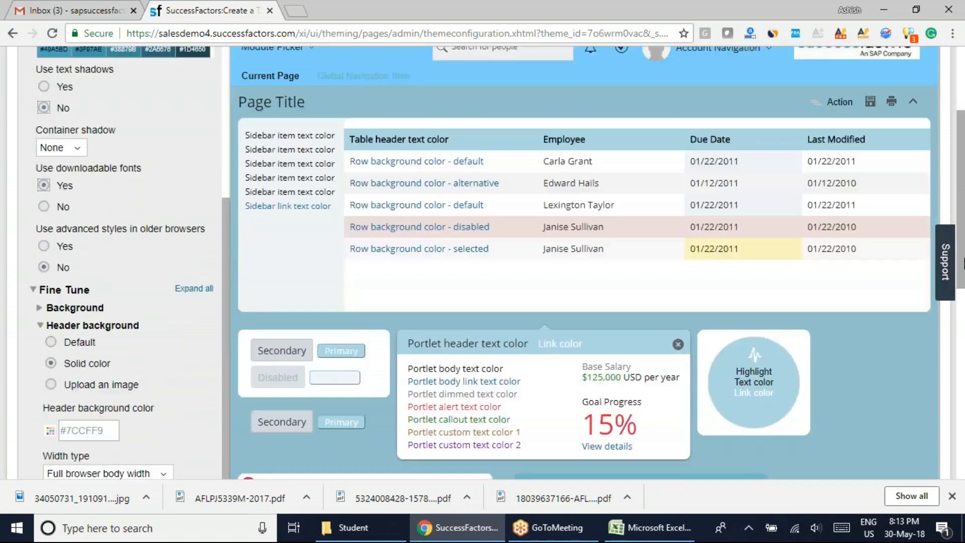
# Set the header's Width type to Placemat width and check the header in the theme preview.
pyautogui.scroll(-6, 233, 381)
pyautogui.click(162, 325)
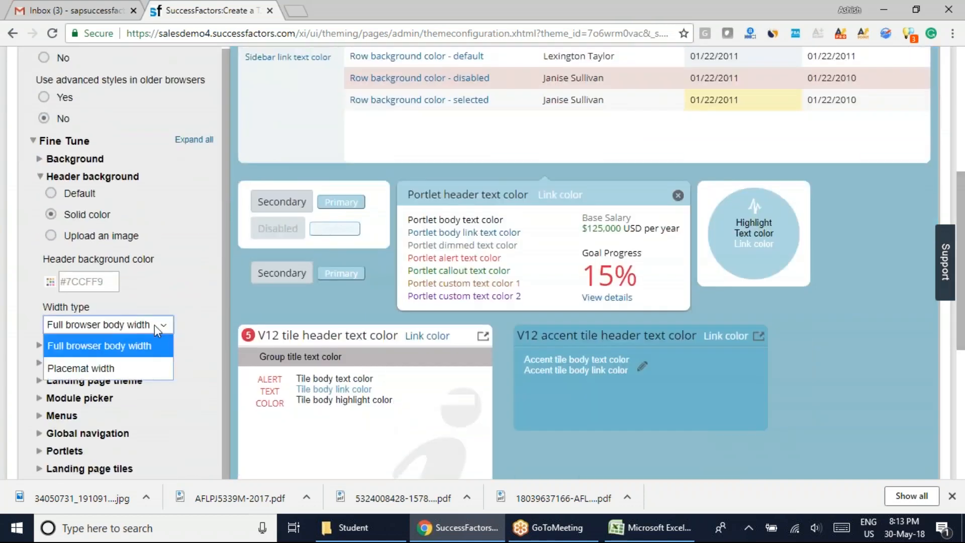
pyautogui.click(103, 369)
pyautogui.scroll(6, 751, 376)
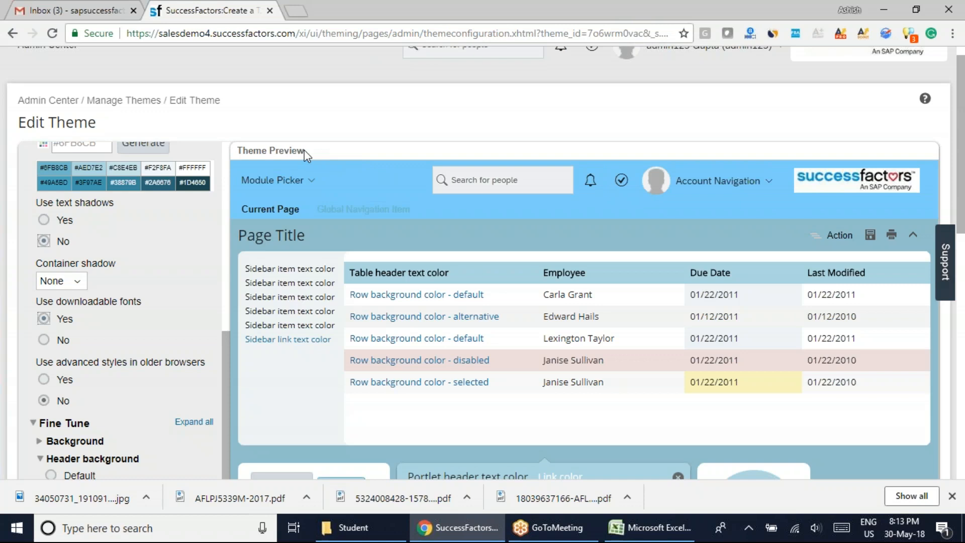
pyautogui.moveTo(267, 150); pyautogui.dragTo(370, 169)
pyautogui.scroll(-4, 213, 247)
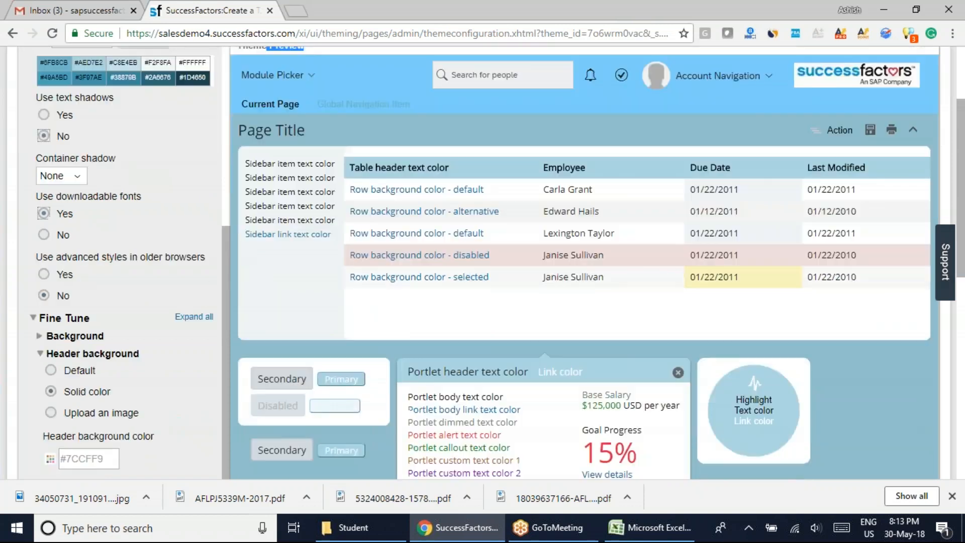
pyautogui.scroll(6, 229, 270)
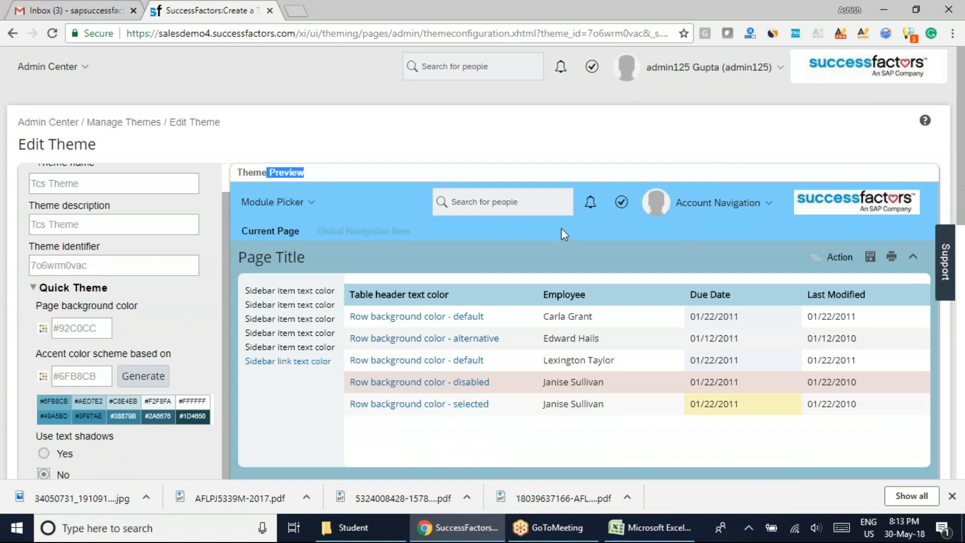
pyautogui.scroll(-8, 222, 333)
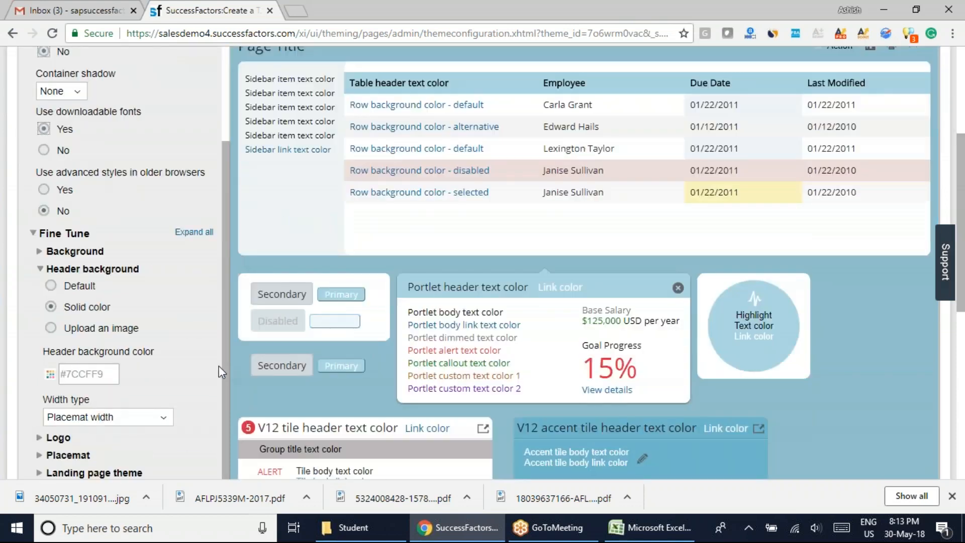
# Set the header's Width type back to Full browser body width and inspect the header in the theme preview.
pyautogui.click(161, 418)
pyautogui.click(100, 436)
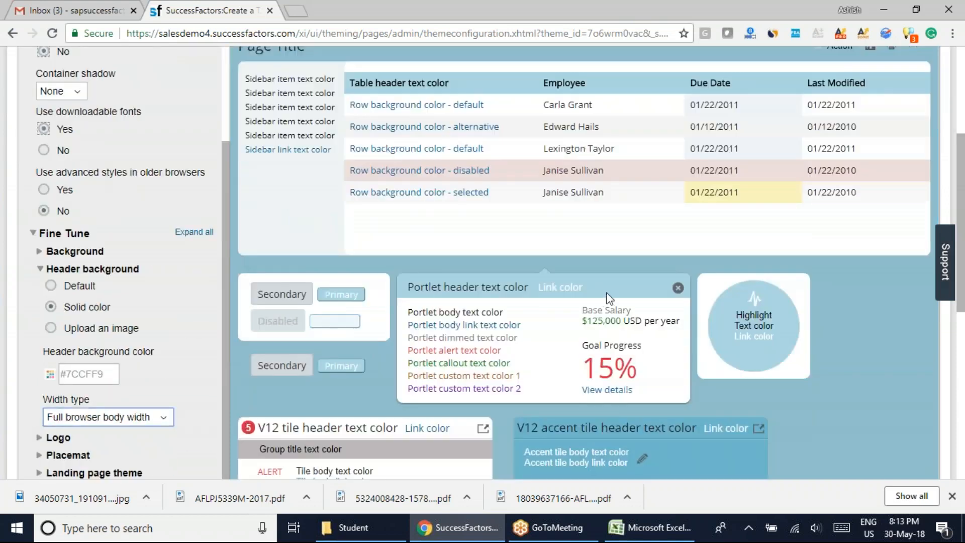
pyautogui.scroll(5, 593, 309)
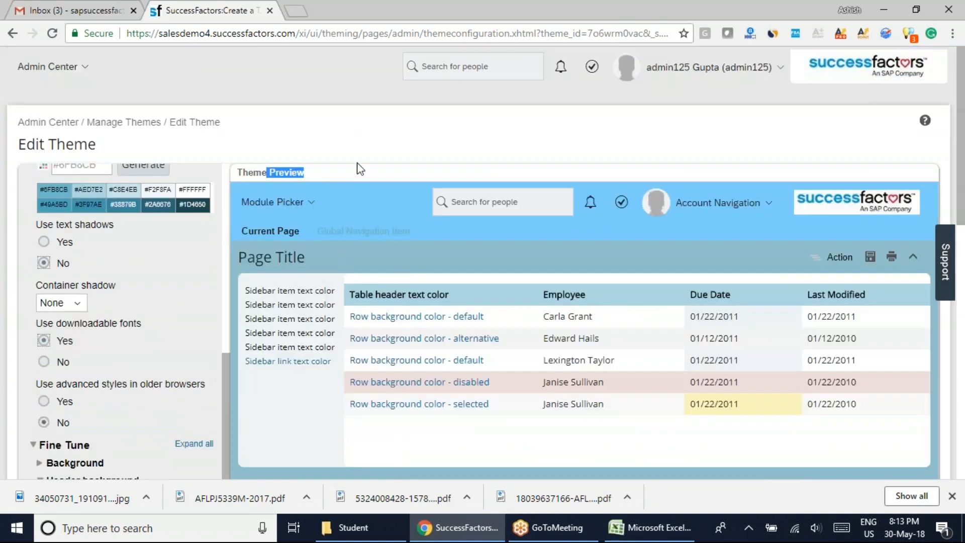
pyautogui.moveTo(312, 173); pyautogui.dragTo(254, 172)
pyautogui.scroll(-8, 962, 201)
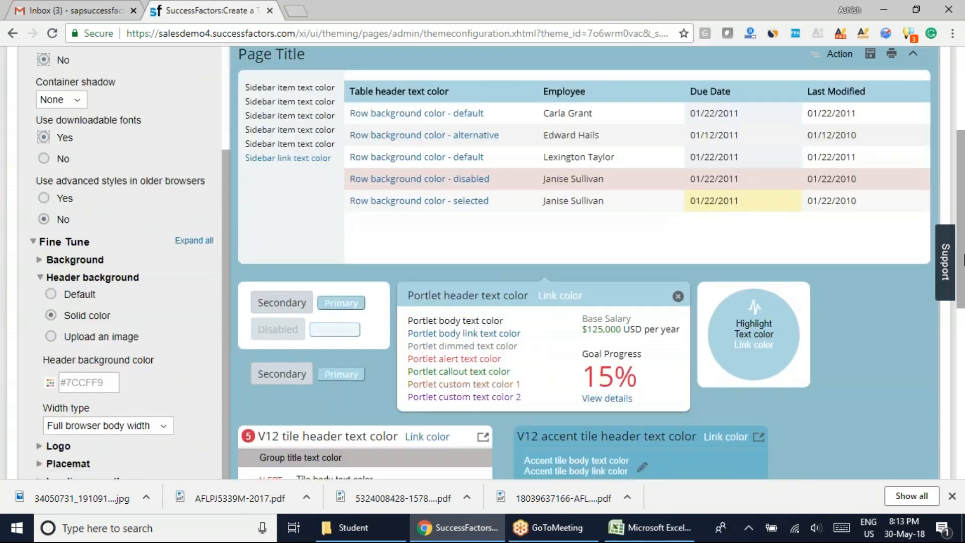
pyautogui.scroll(7, 960, 182)
pyautogui.scroll(-1, 960, 182)
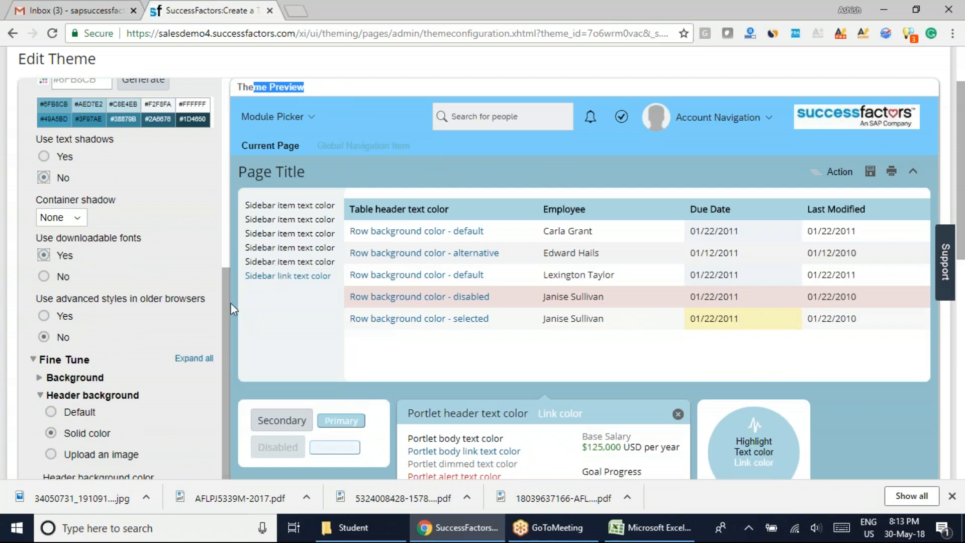
# Collapse the Header background settings and look at the company logo in the preview's header.
pyautogui.moveTo(964, 163); pyautogui.dragTo(961, 247)
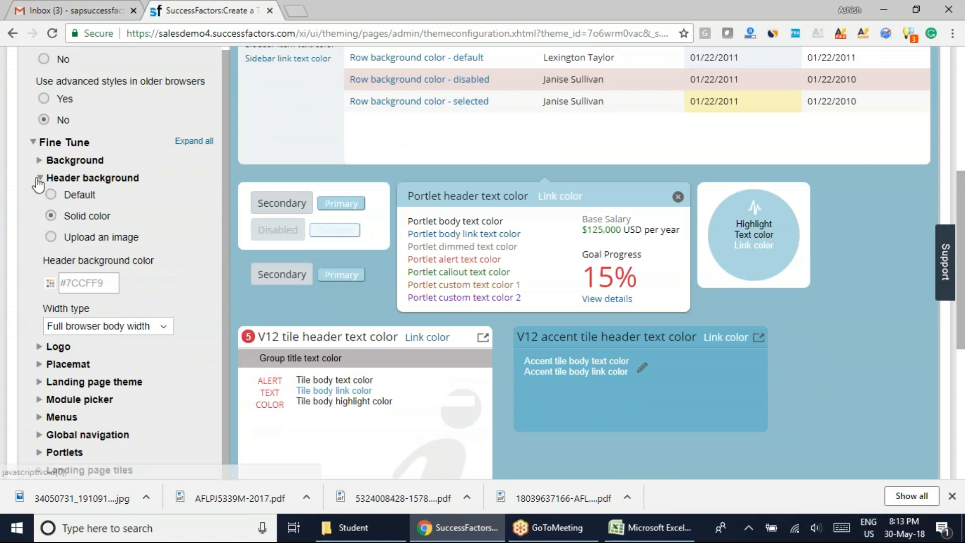
pyautogui.click(40, 178)
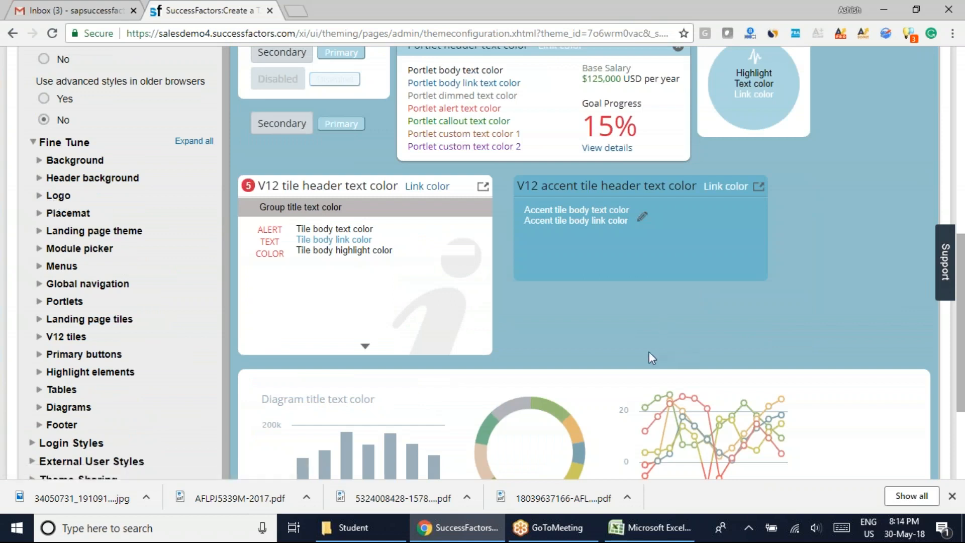
pyautogui.scroll(7, 634, 362)
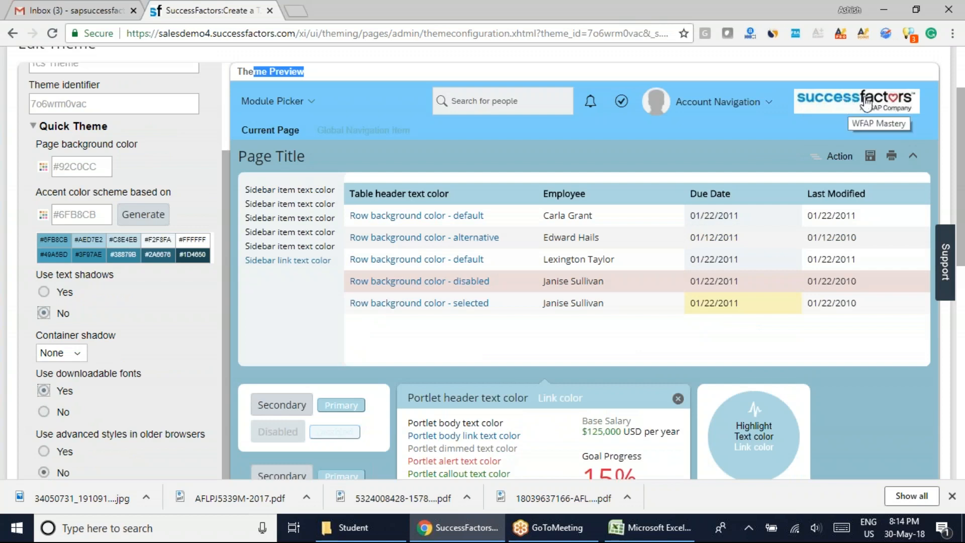
# Expand the Placemat settings under Fine Tune and look at the page content area in the theme preview.
pyautogui.scroll(-6, 269, 332)
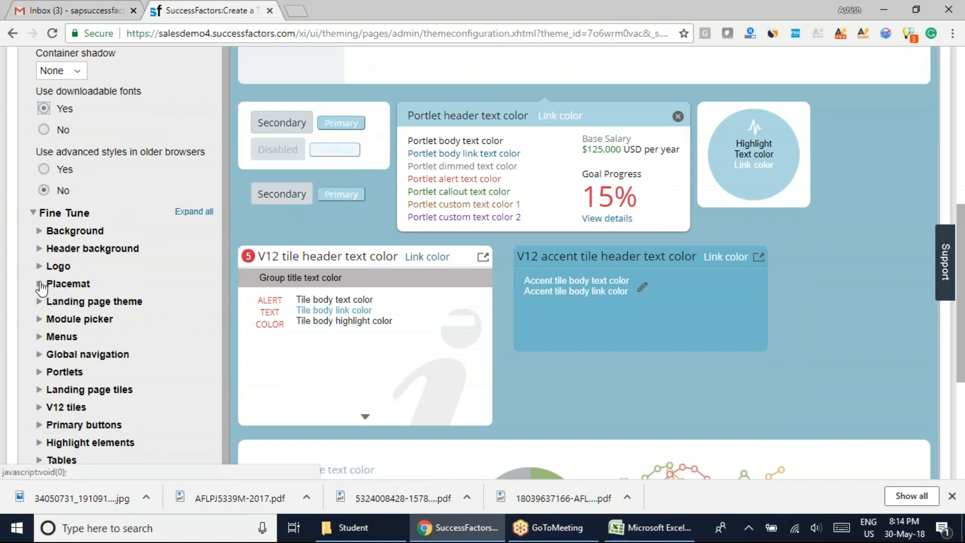
pyautogui.click(60, 284)
pyautogui.scroll(6, 526, 390)
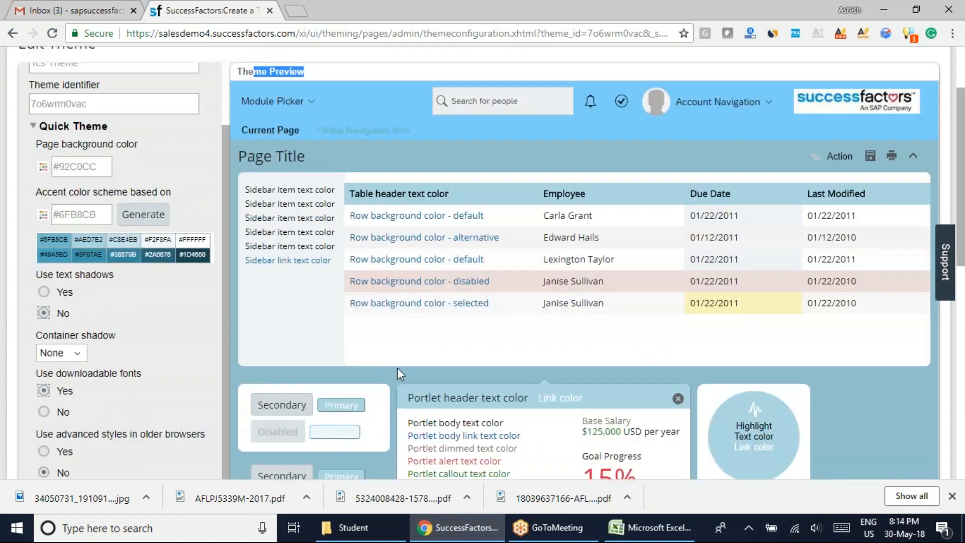
# Examine the table, portlets, tiles and diagrams in the theme preview, and open and close its Module Picker list.
pyautogui.scroll(2, 397, 375)
pyautogui.scroll(-3, 344, 384)
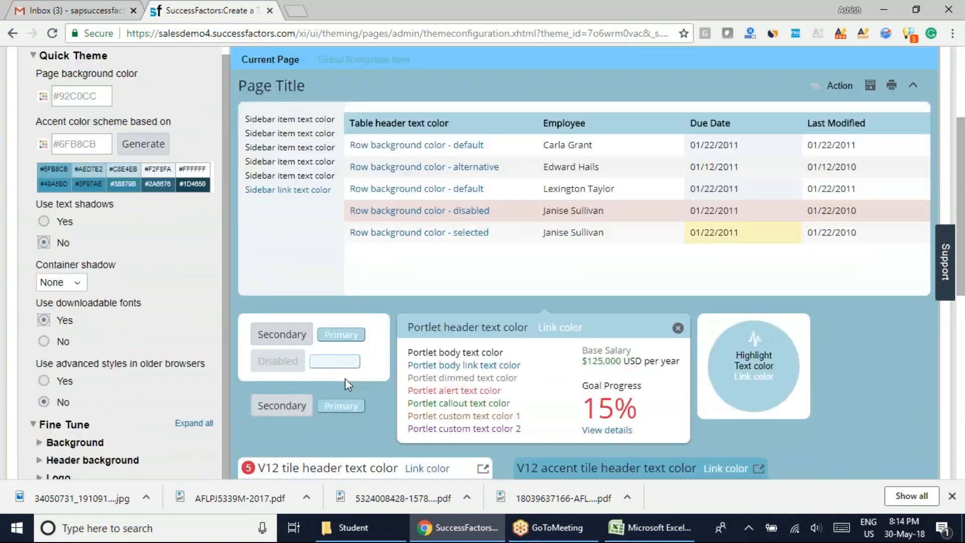
pyautogui.scroll(-3, 345, 378)
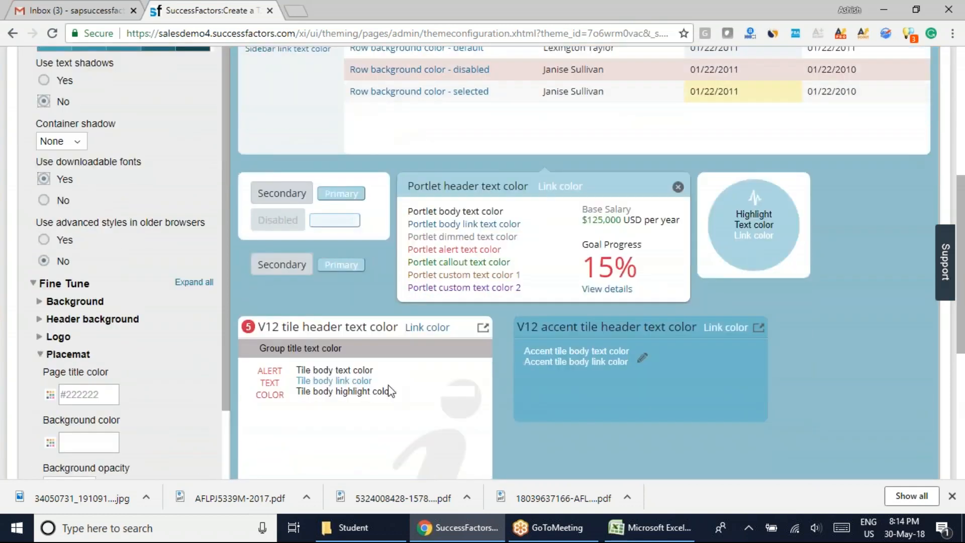
pyautogui.scroll(-3, 210, 391)
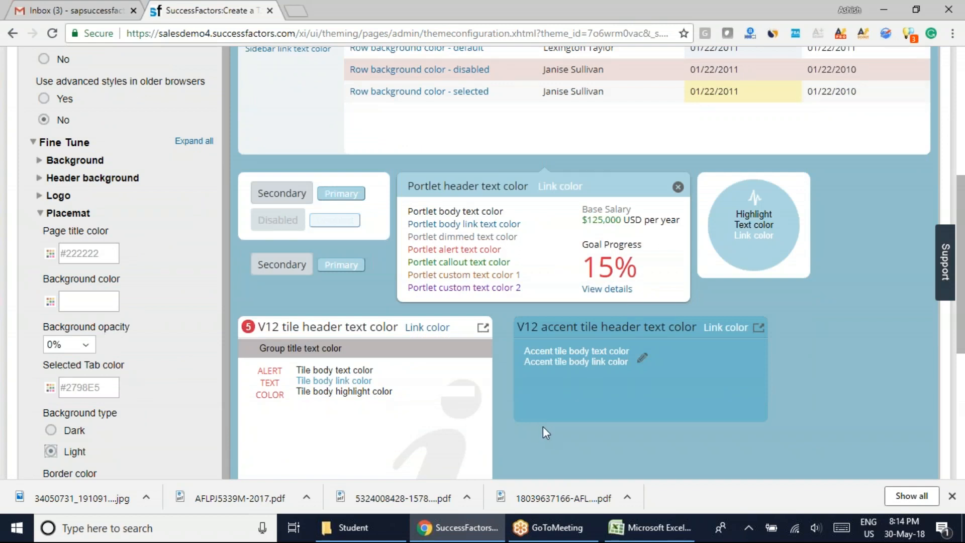
pyautogui.scroll(5, 541, 432)
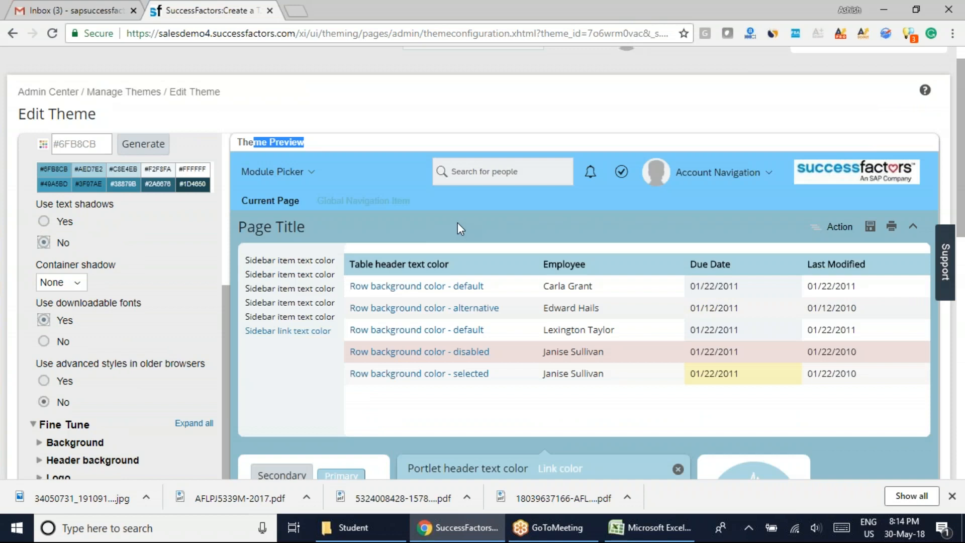
pyautogui.click(272, 171)
pyautogui.scroll(-1, 310, 180)
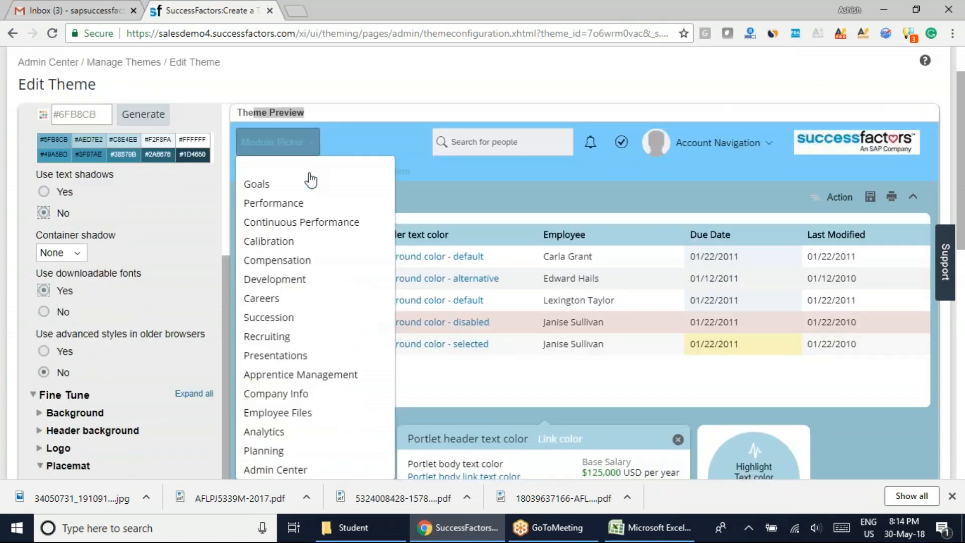
pyautogui.scroll(-4, 310, 179)
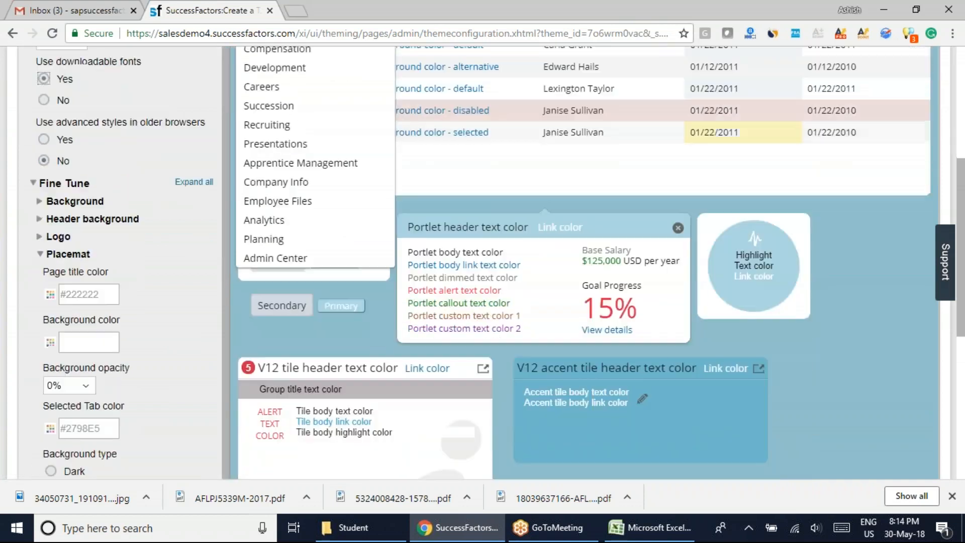
pyautogui.click(803, 375)
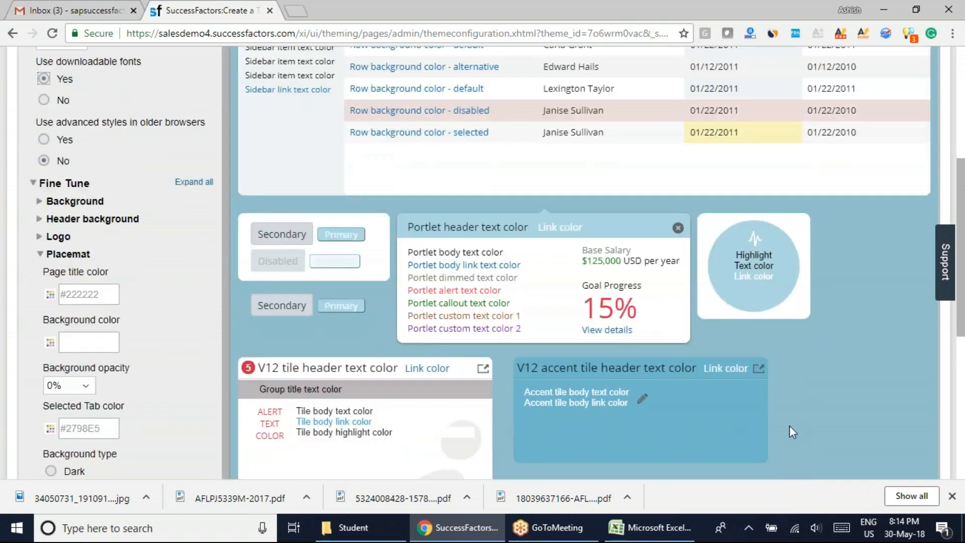
pyautogui.scroll(-3, 789, 425)
pyautogui.scroll(-4, 792, 433)
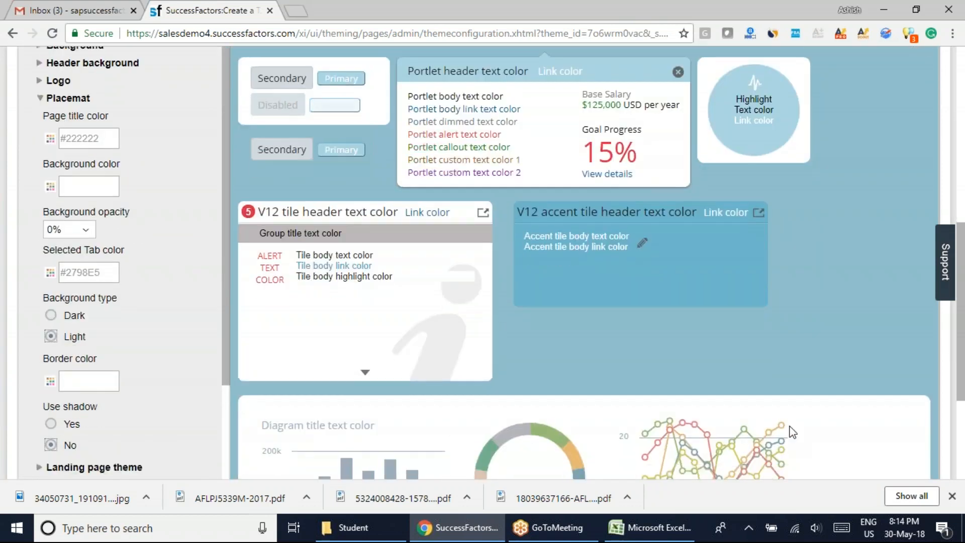
# Set the Placemat's Page title color to the red #F11414 and apply it.
pyautogui.scroll(4, 789, 432)
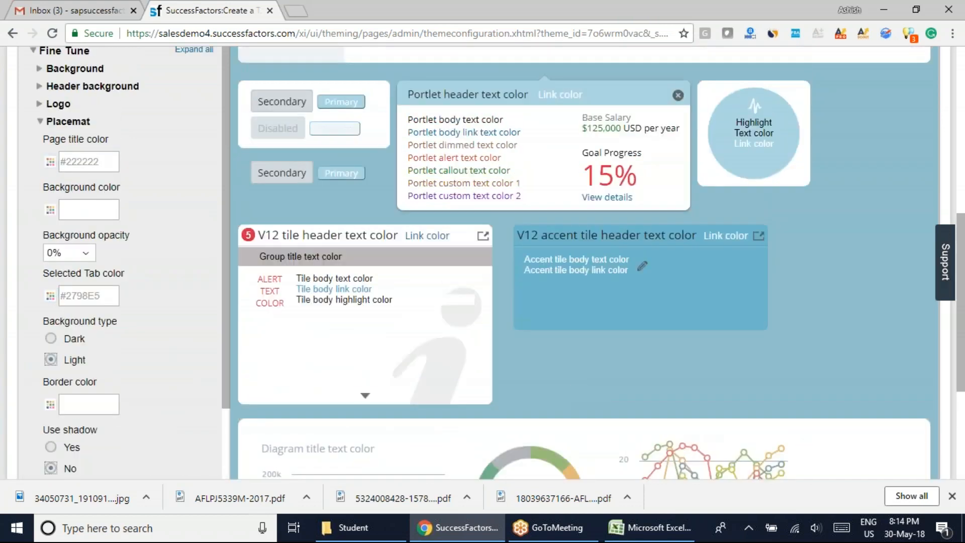
pyautogui.click(50, 162)
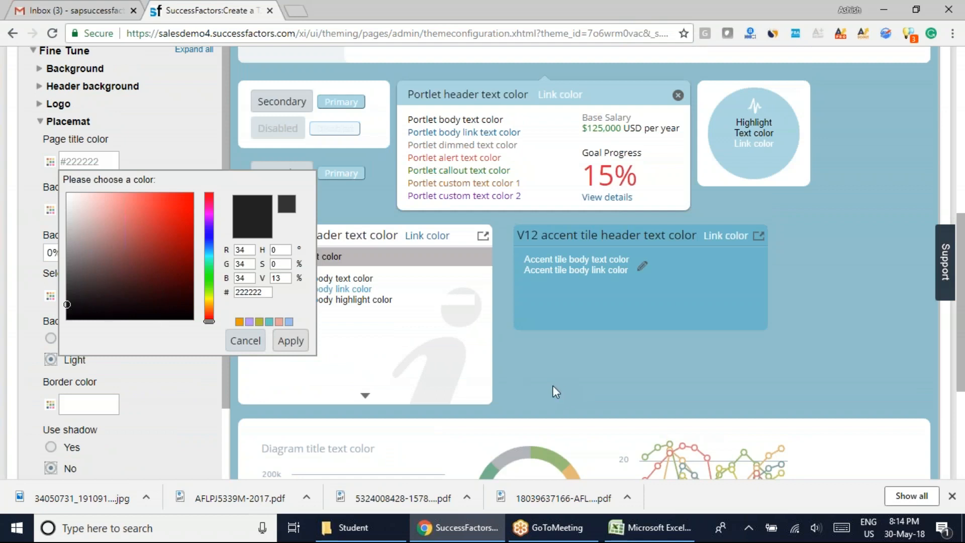
pyautogui.scroll(5, 572, 385)
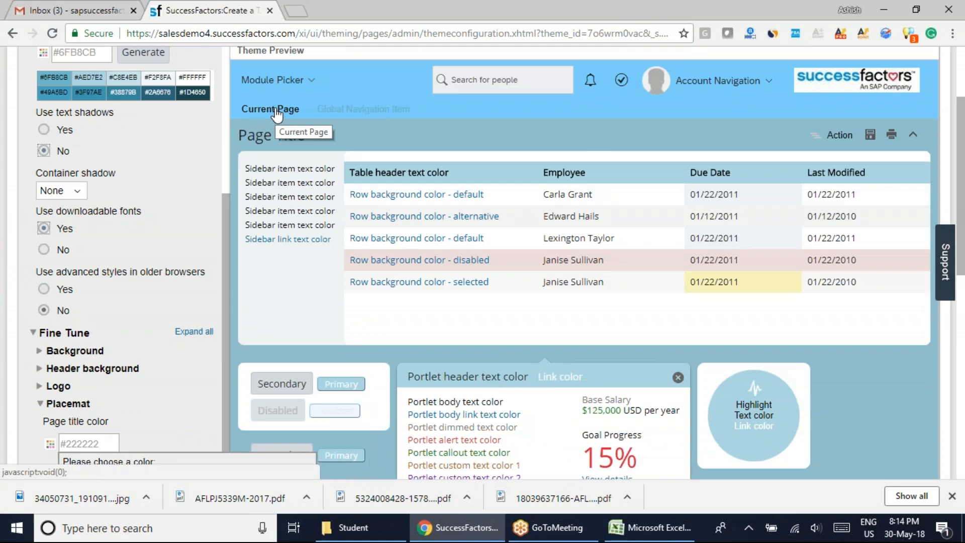
pyautogui.scroll(-3, 303, 300)
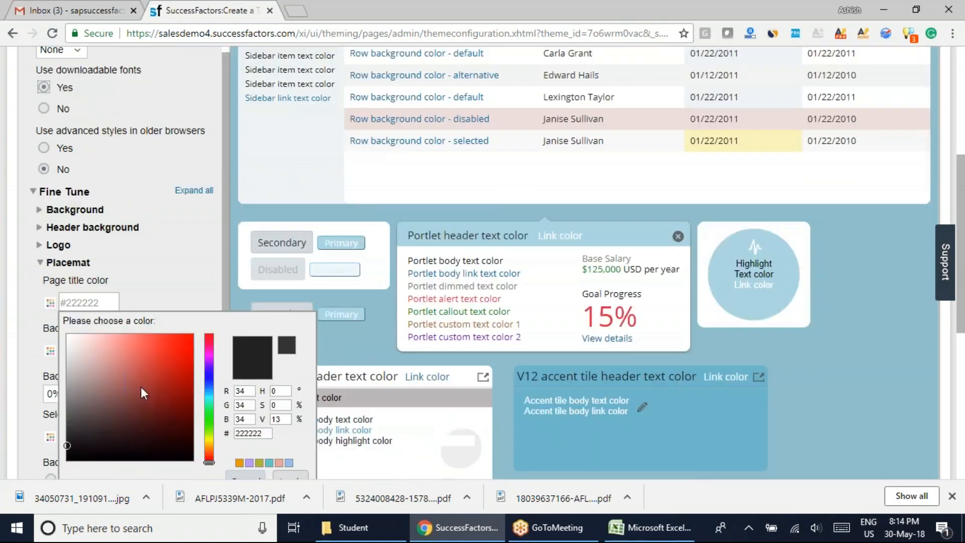
pyautogui.moveTo(68, 445)
pyautogui.mouseDown()
pyautogui.moveTo(144, 353)
pyautogui.moveTo(185, 342)
pyautogui.mouseUp()
pyautogui.scroll(-3, 185, 342)
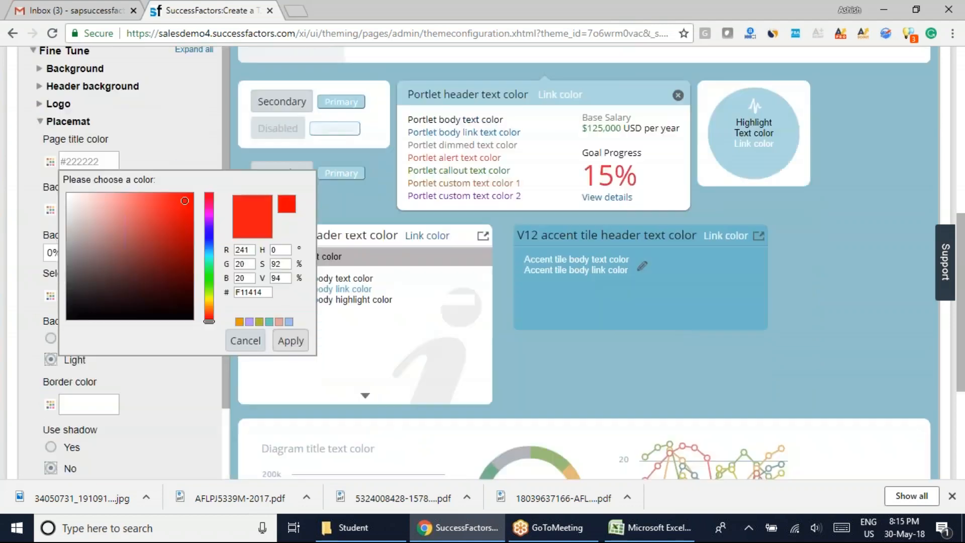
pyautogui.click(292, 341)
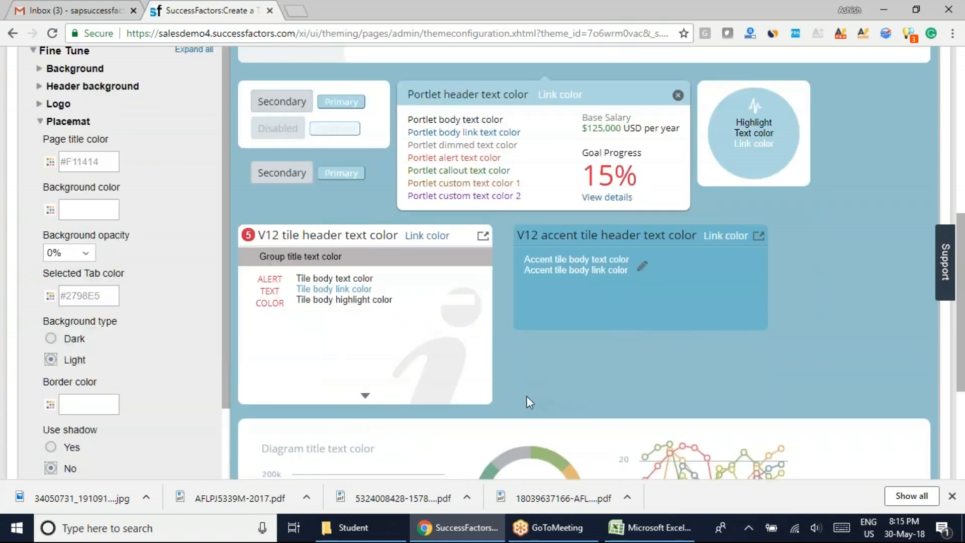
# Check the page title's color in the theme preview and compare it with the Edit Theme heading of the actual page.
pyautogui.scroll(7, 517, 394)
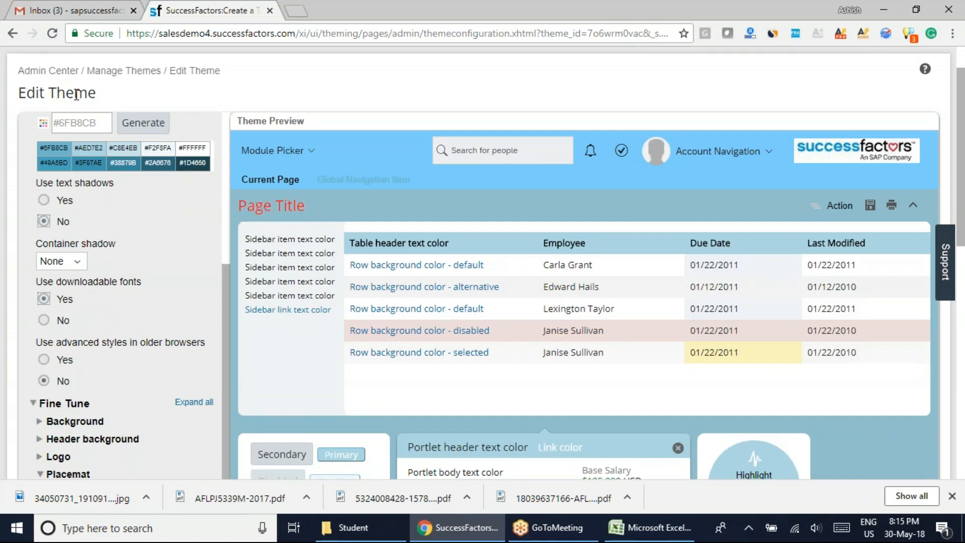
pyautogui.moveTo(97, 94); pyautogui.dragTo(16, 94)
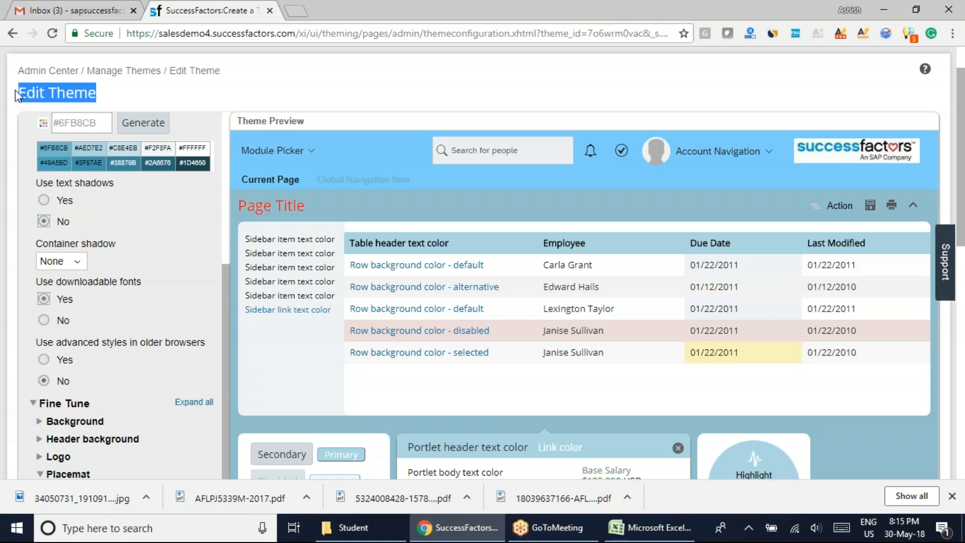
pyautogui.scroll(1, 289, 266)
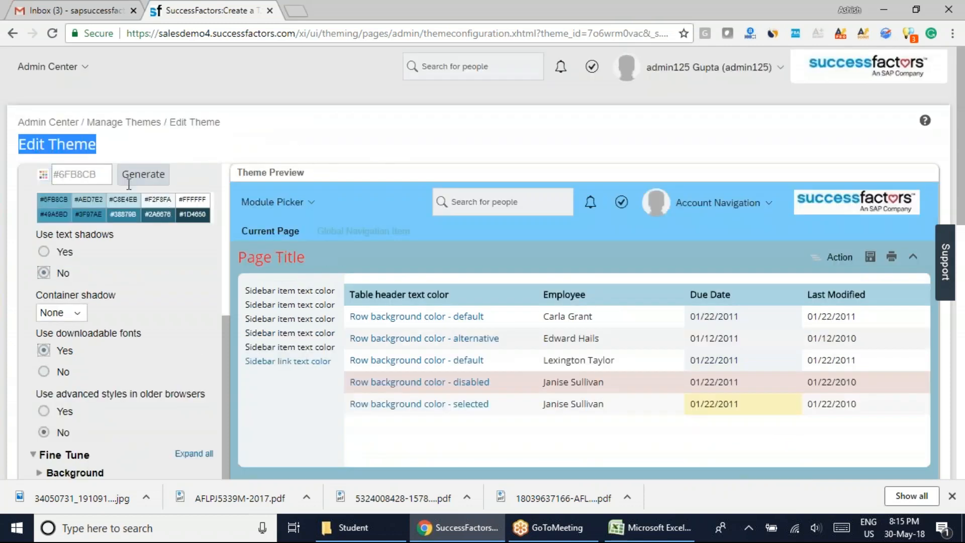
pyautogui.moveTo(304, 257); pyautogui.dragTo(225, 258)
pyautogui.scroll(-1, 231, 366)
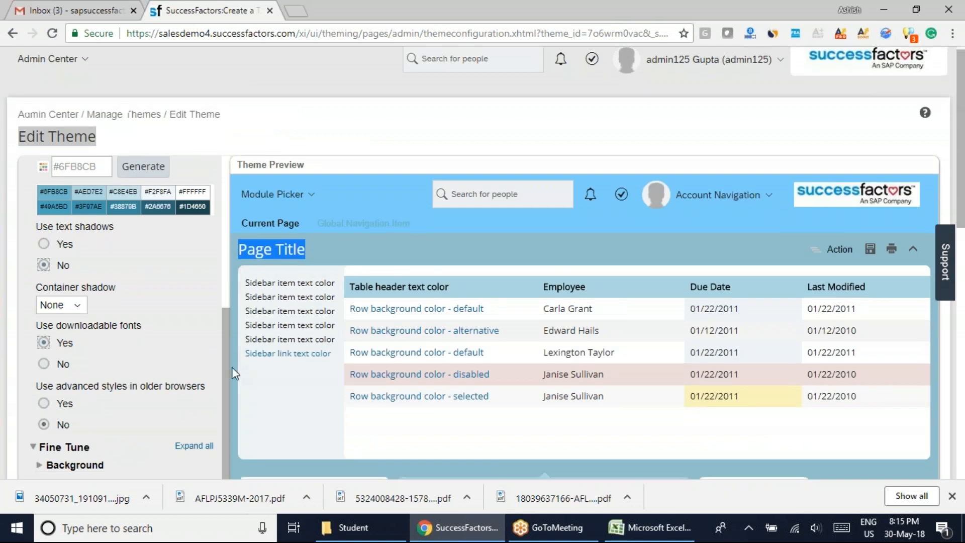
pyautogui.scroll(-5, 231, 368)
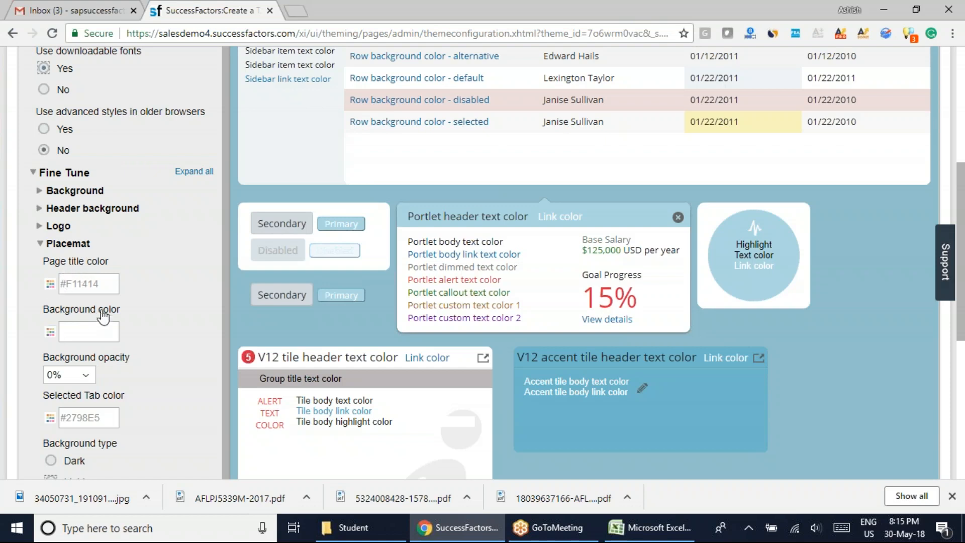
pyautogui.scroll(4, 200, 315)
pyautogui.scroll(5, 731, 277)
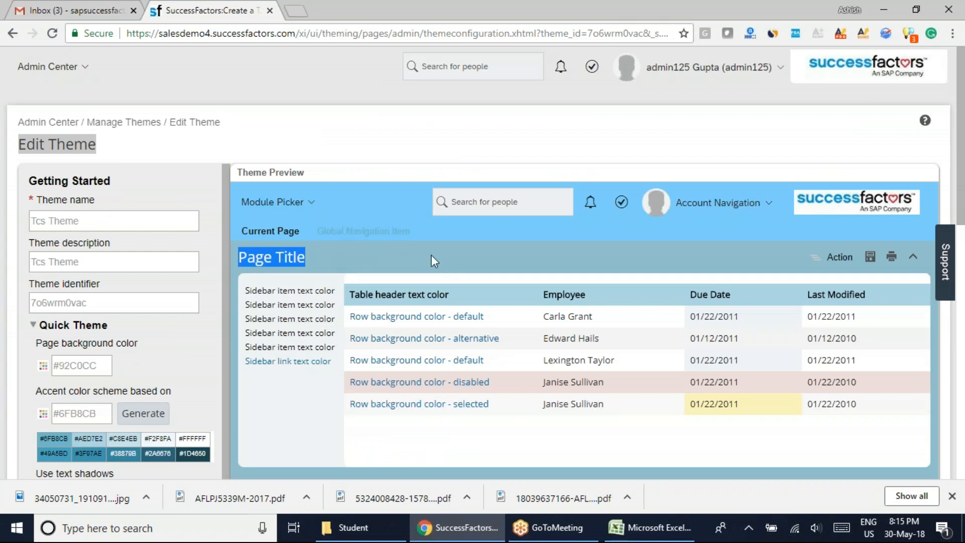
# Set the Placemat's Background color to the red #E71717 and apply it.
pyautogui.scroll(-7, 231, 355)
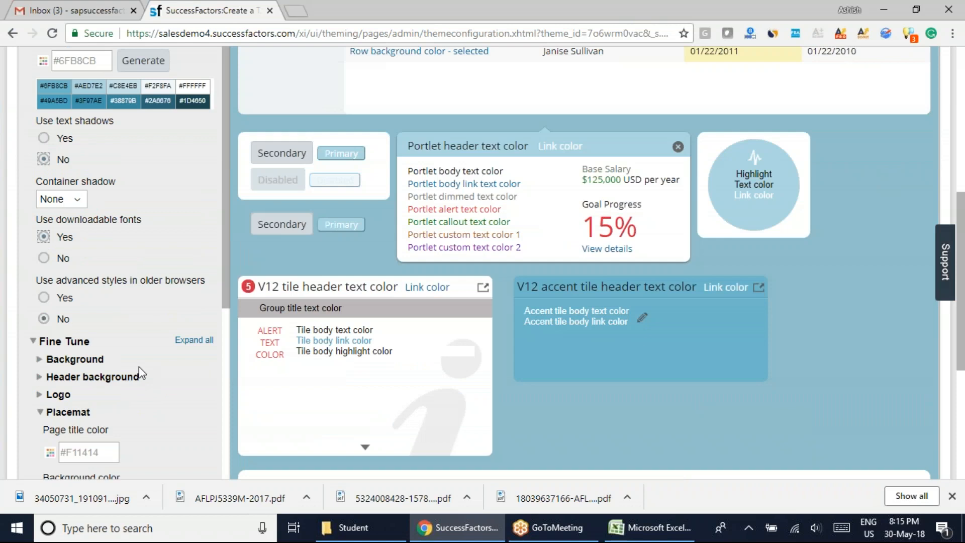
pyautogui.scroll(-3, 197, 387)
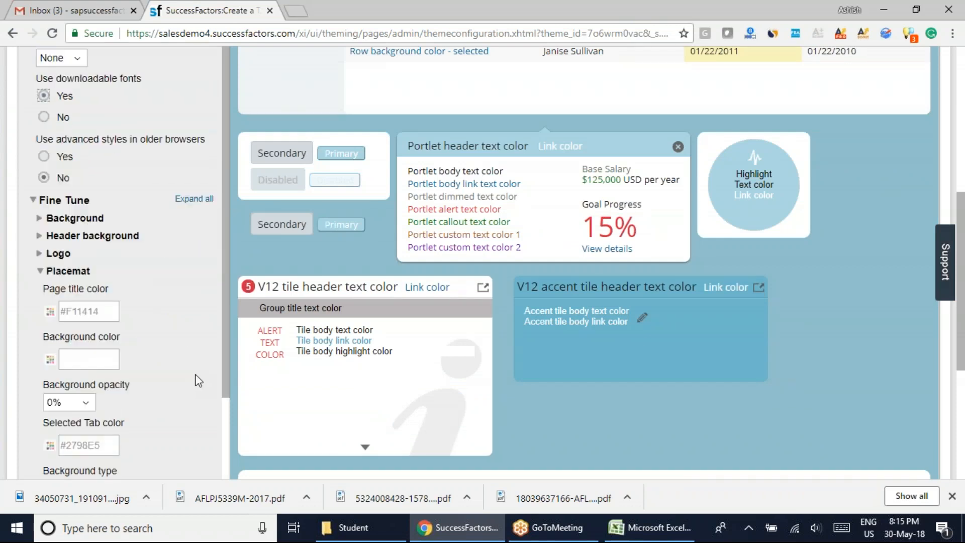
pyautogui.click(50, 359)
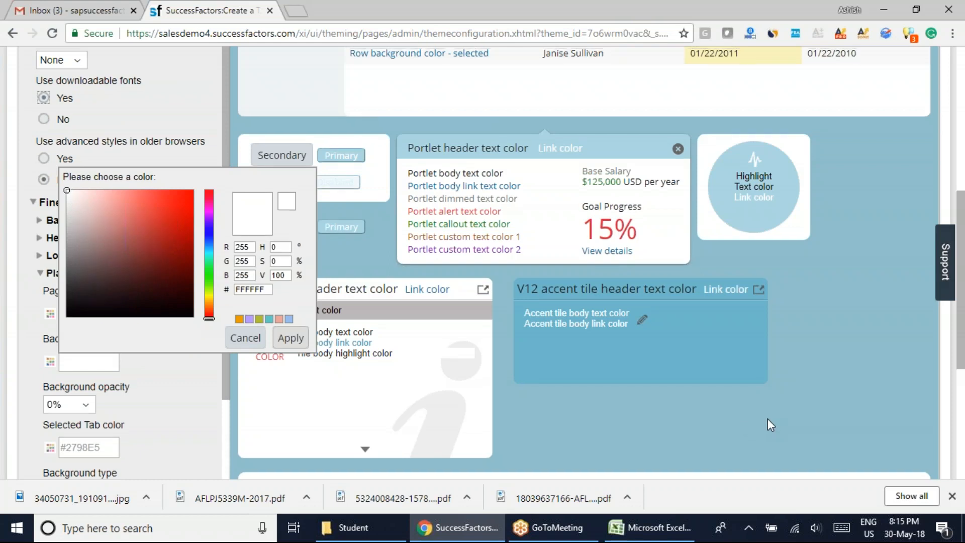
pyautogui.scroll(6, 767, 418)
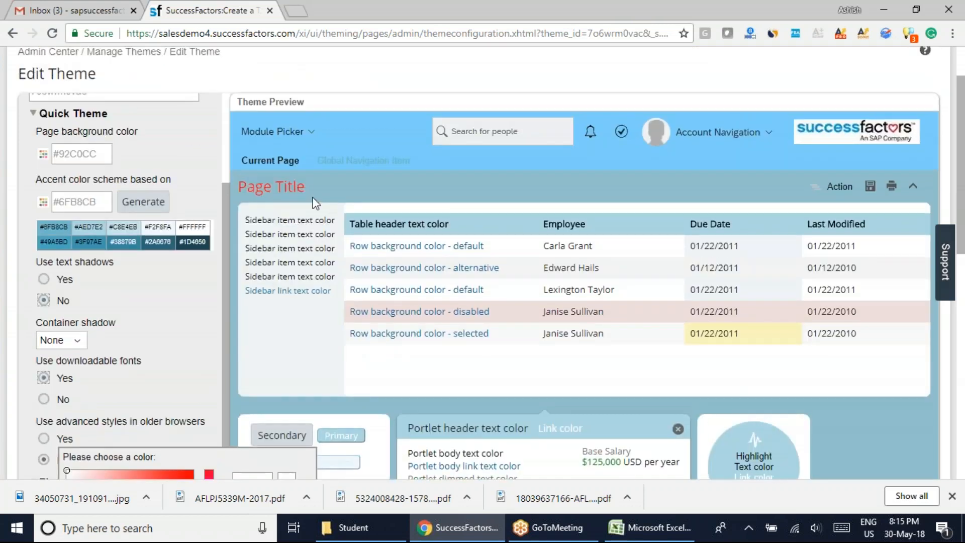
pyautogui.moveTo(308, 190); pyautogui.dragTo(239, 190)
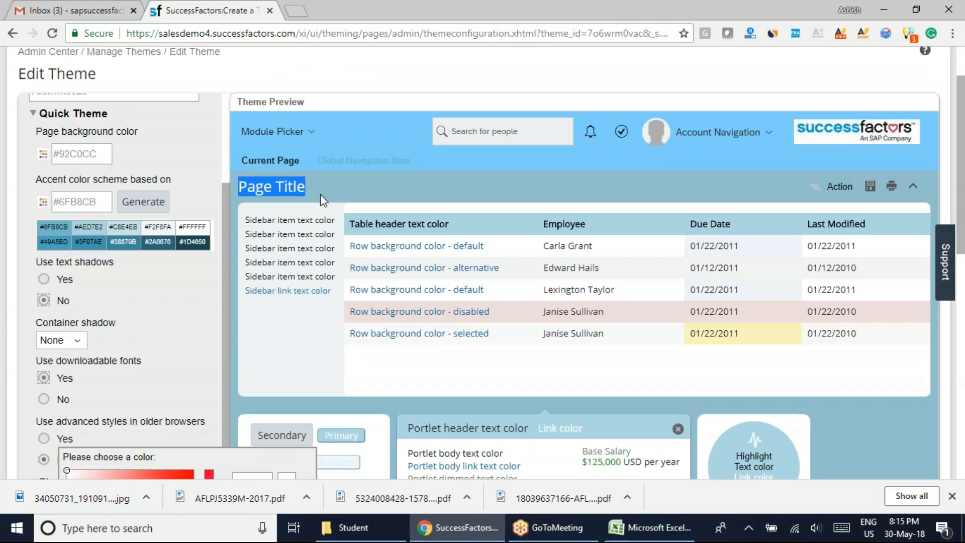
pyautogui.click(310, 192)
pyautogui.moveTo(247, 187); pyautogui.dragTo(320, 193)
pyautogui.scroll(-6, 227, 366)
pyautogui.scroll(-2, 180, 370)
pyautogui.scroll(-3, 181, 378)
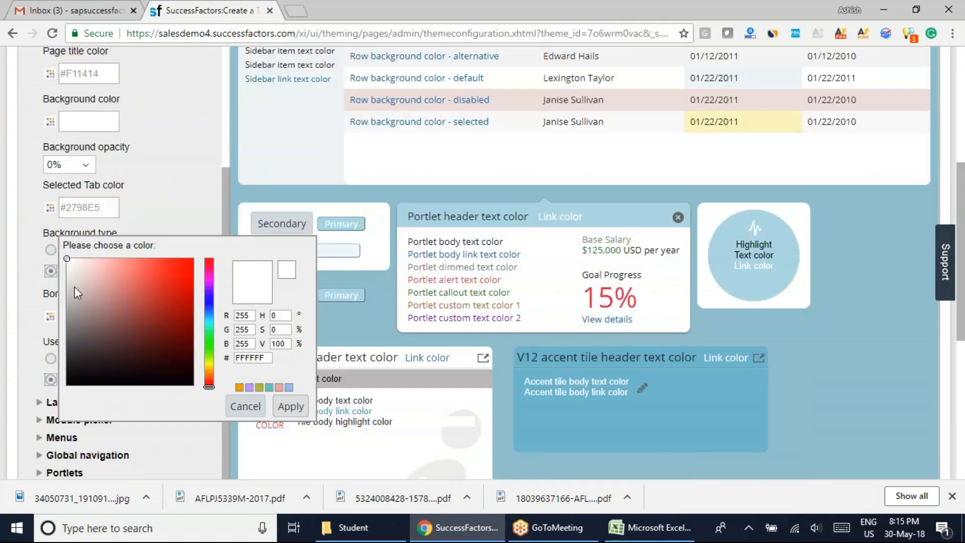
pyautogui.click(120, 289)
pyautogui.moveTo(124, 288); pyautogui.dragTo(182, 270)
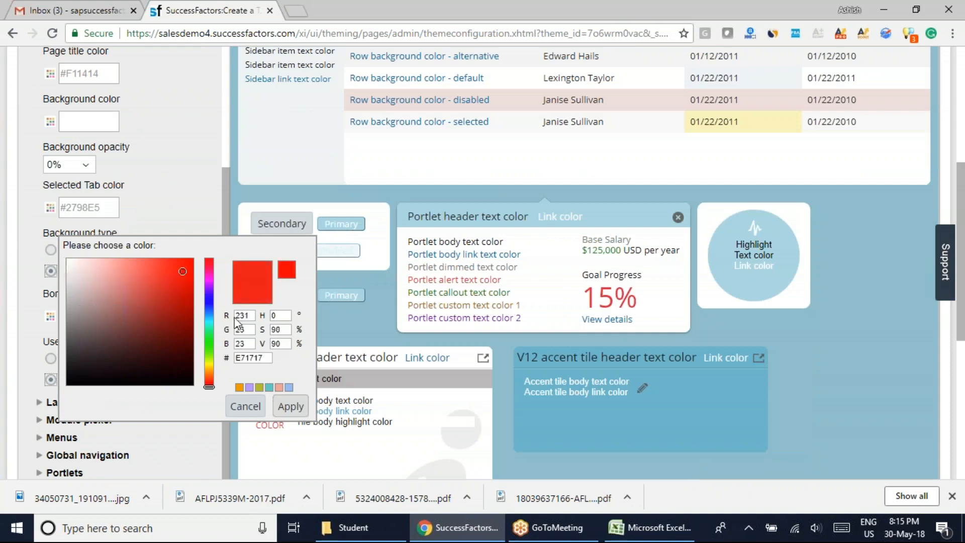
# Inspect the area around the page title and the rest of the theme preview for the Placemat background color.
pyautogui.scroll(5, 355, 266)
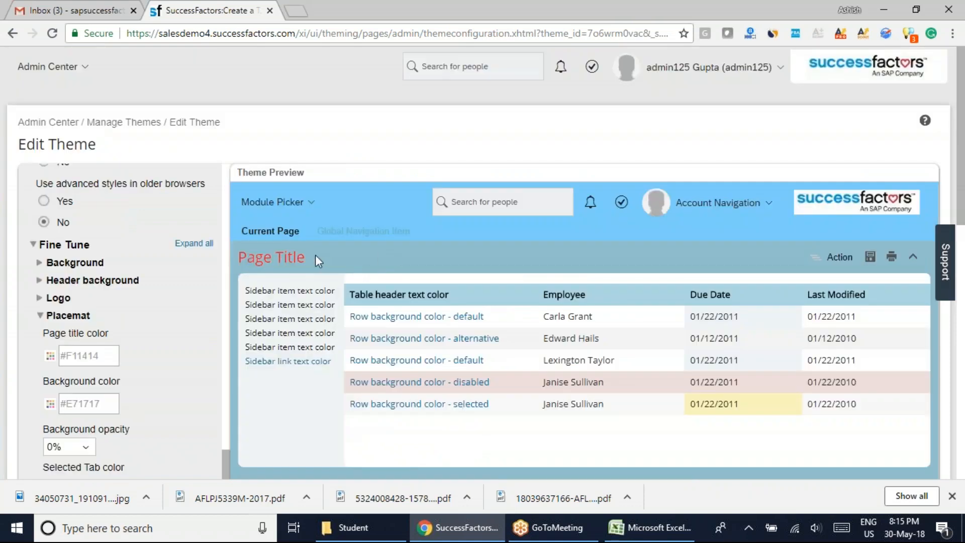
pyautogui.moveTo(315, 255); pyautogui.dragTo(238, 253)
pyautogui.scroll(-5, 386, 274)
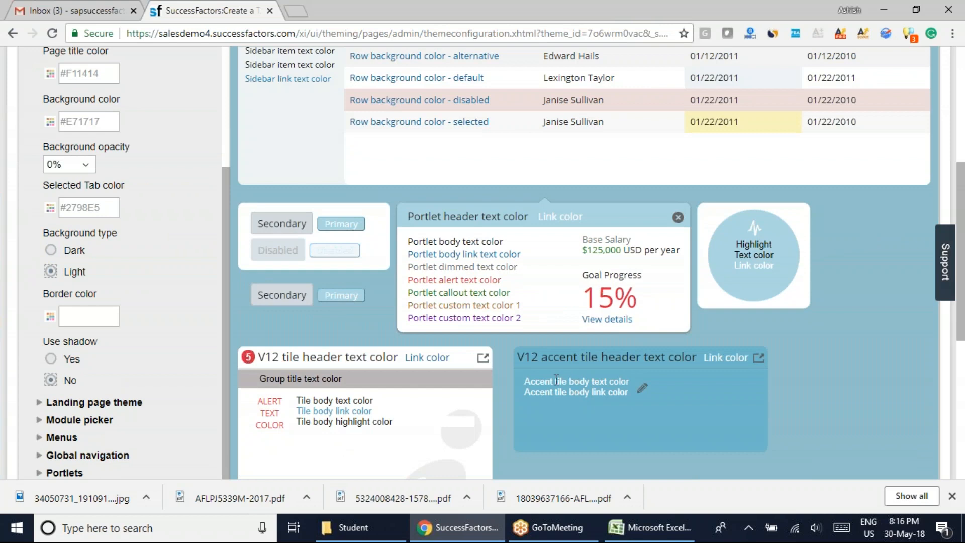
pyautogui.scroll(-4, 538, 433)
pyautogui.scroll(-3, 512, 435)
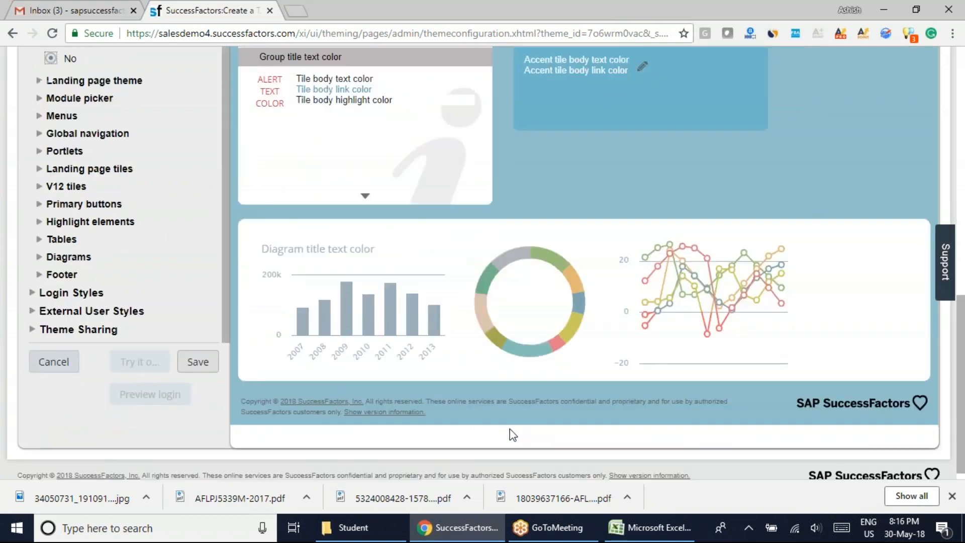
pyautogui.scroll(12, 510, 434)
pyautogui.scroll(1, 509, 428)
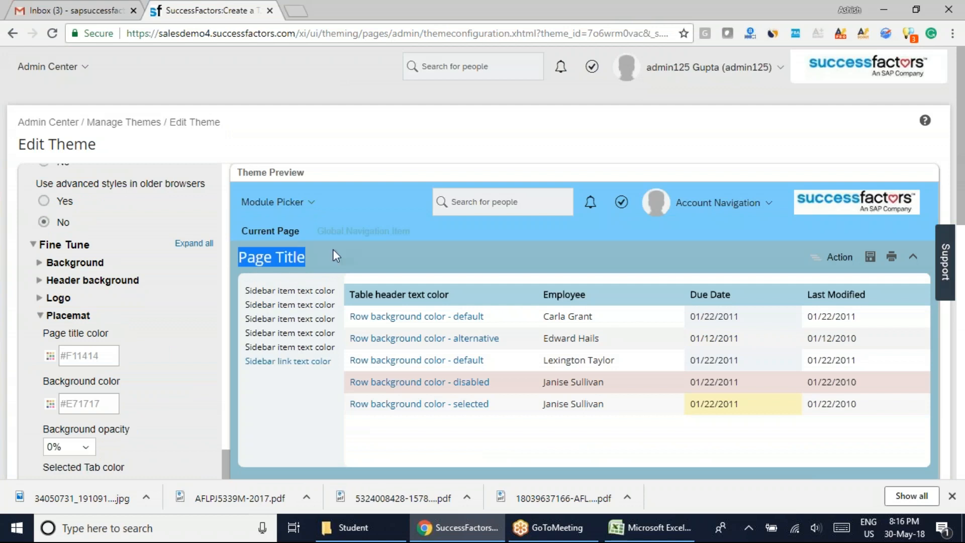
# Set the Placemat's background opacity to 88% and check how the background color appears throughout the theme preview.
pyautogui.scroll(-7, 263, 270)
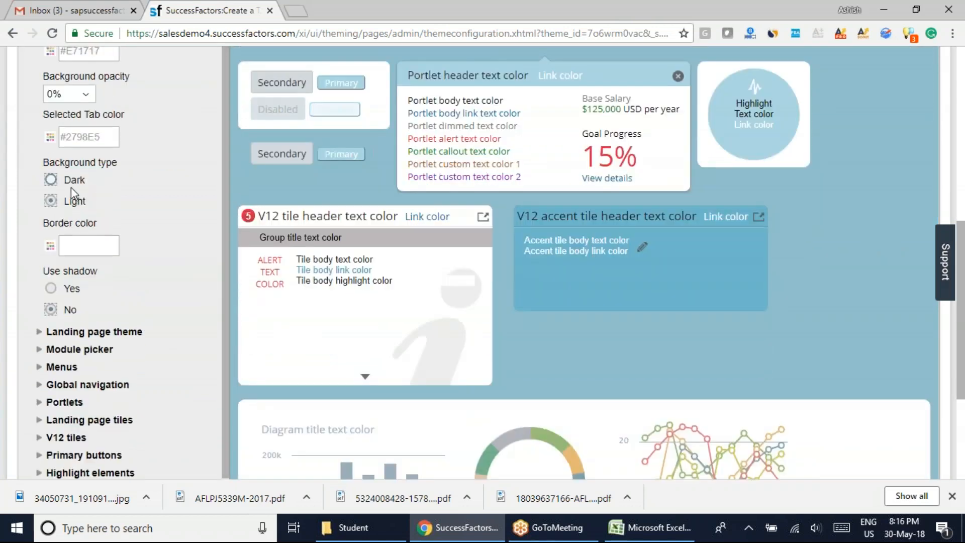
pyautogui.scroll(1, 71, 187)
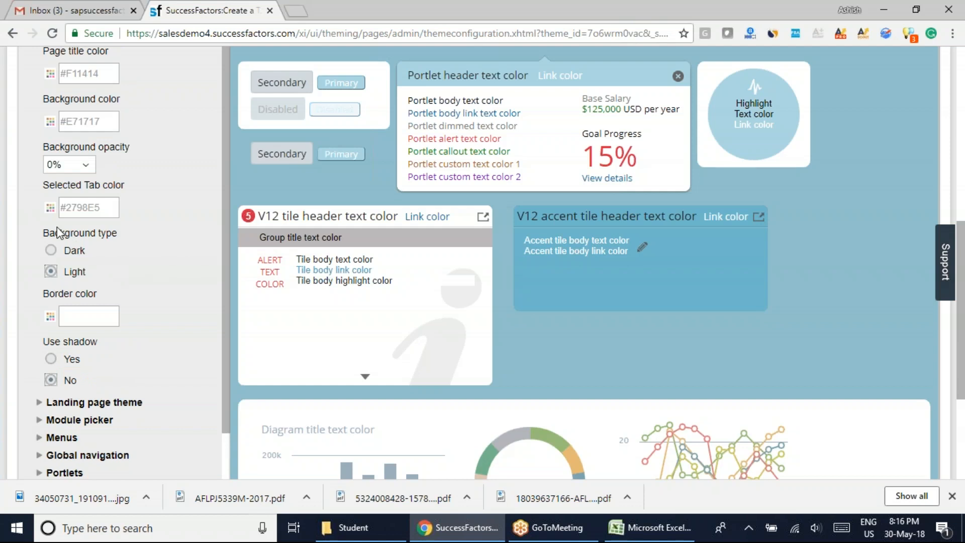
pyautogui.scroll(1, 140, 221)
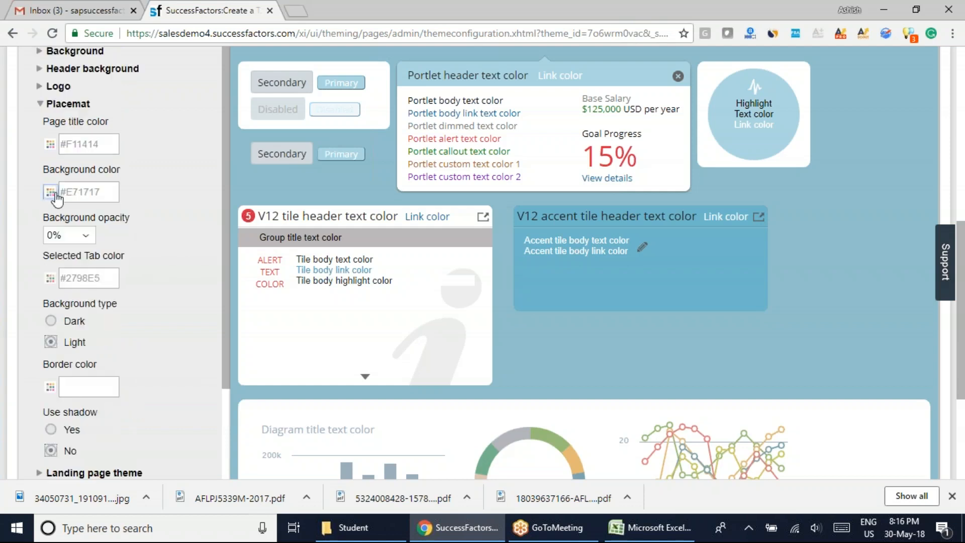
pyautogui.click(86, 237)
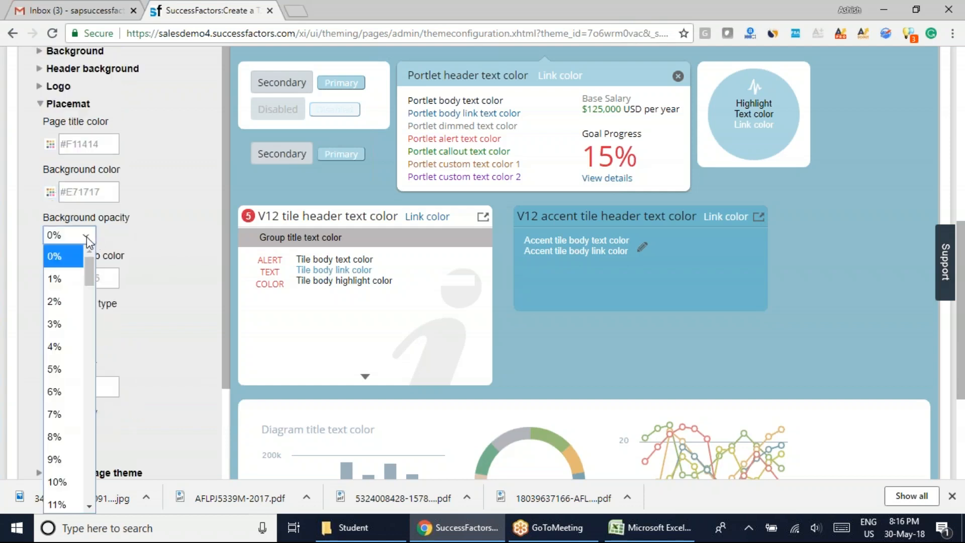
pyautogui.moveTo(92, 274); pyautogui.dragTo(78, 469)
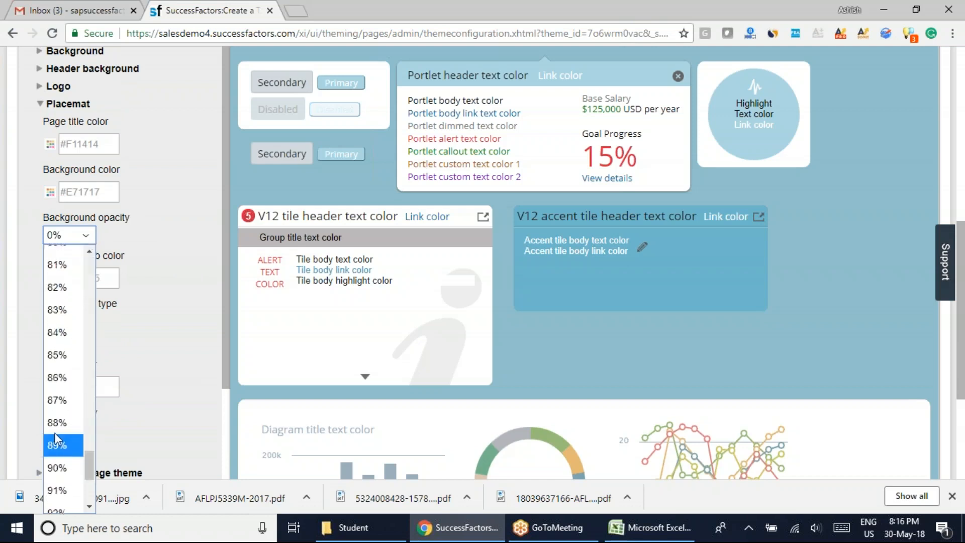
pyautogui.click(623, 340)
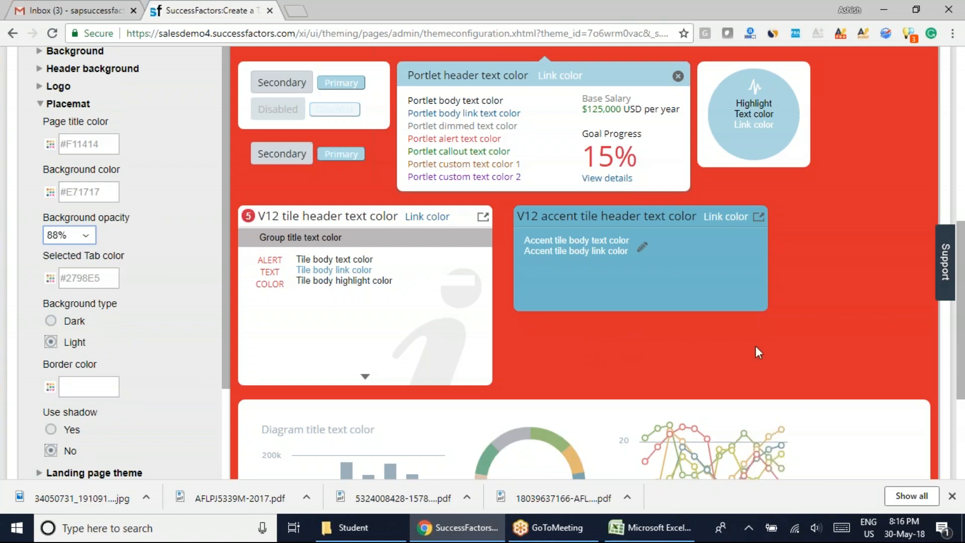
pyautogui.scroll(3, 755, 346)
pyautogui.scroll(6, 872, 241)
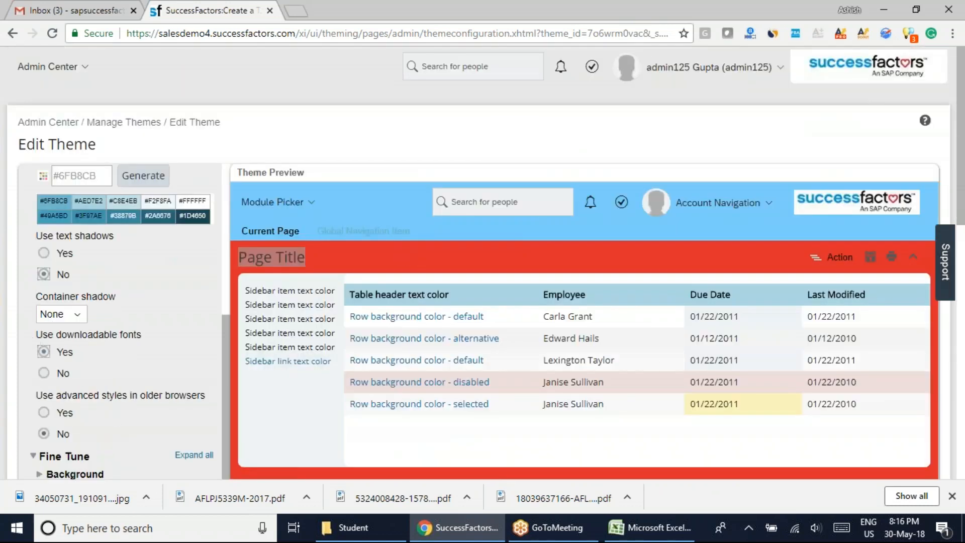
pyautogui.scroll(-5, 871, 353)
pyautogui.scroll(-3, 868, 366)
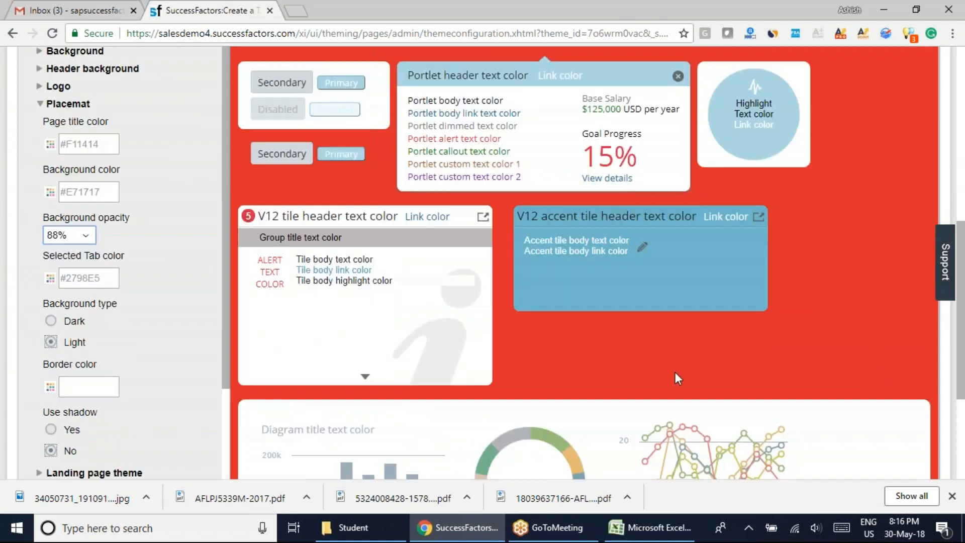
# Set the Placemat's background opacity back to 0% and clear its Background color value.
pyautogui.click(80, 238)
pyautogui.moveTo(89, 455); pyautogui.dragTo(88, 259)
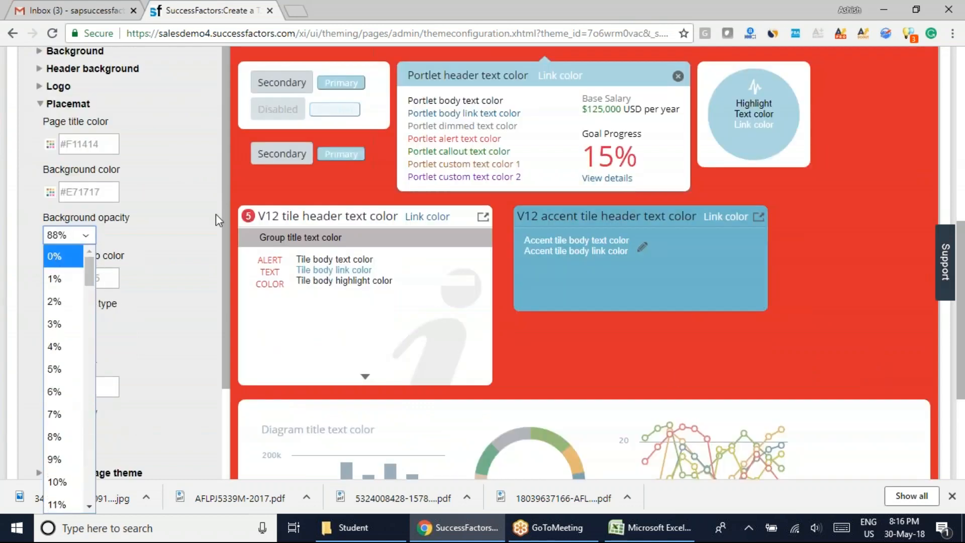
pyautogui.click(55, 257)
pyautogui.moveTo(107, 194); pyautogui.dragTo(16, 173)
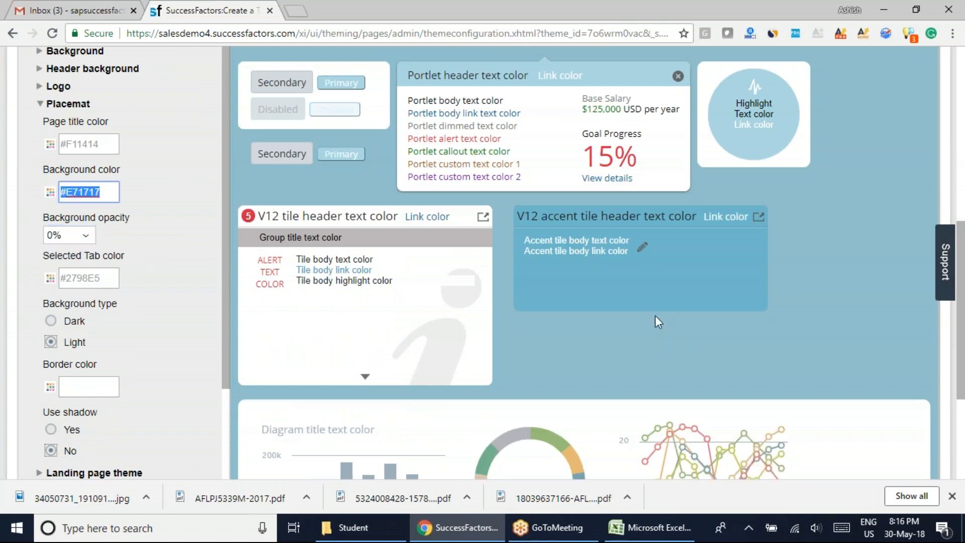
pyautogui.press('BackSpace')
# Examine the page title's color against the surrounding area in the theme preview.
pyautogui.scroll(4, 243, 306)
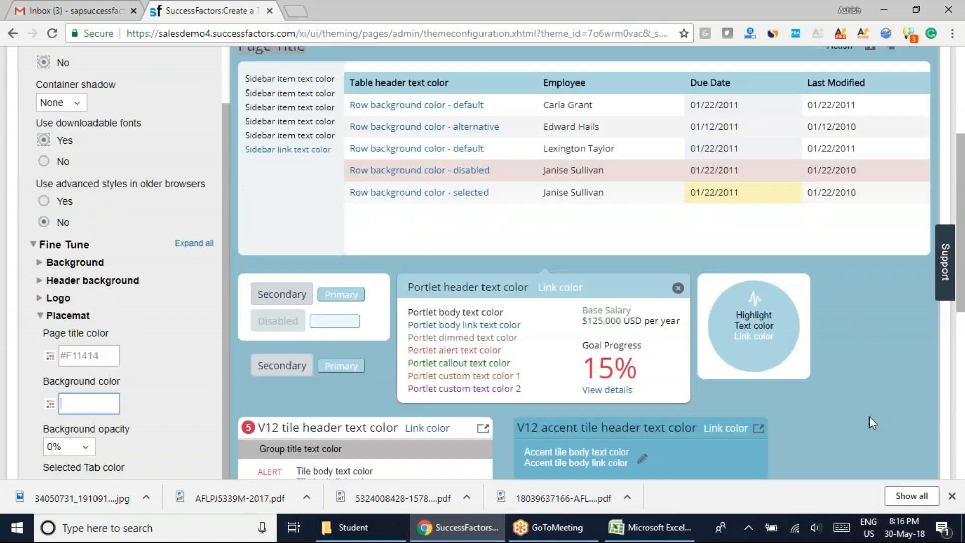
pyautogui.scroll(4, 346, 288)
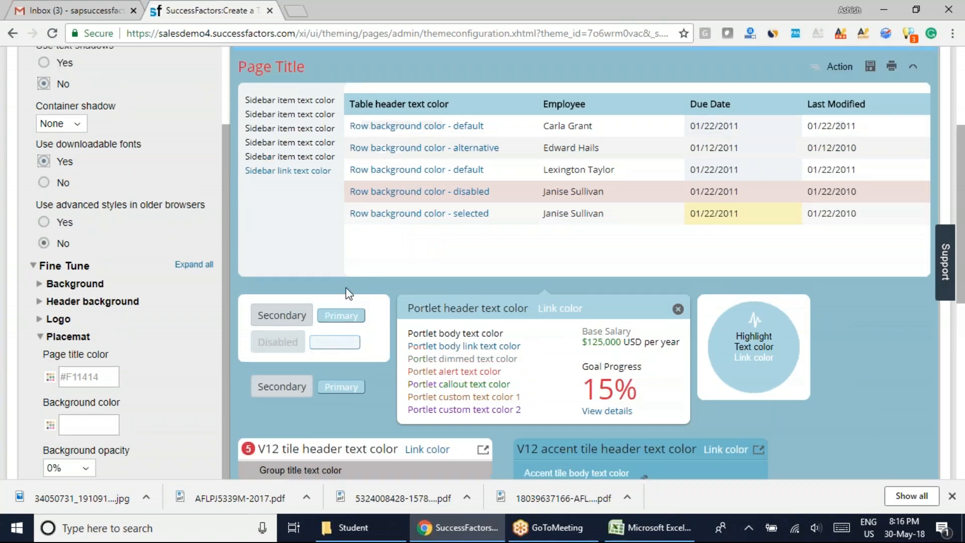
pyautogui.moveTo(164, 394)
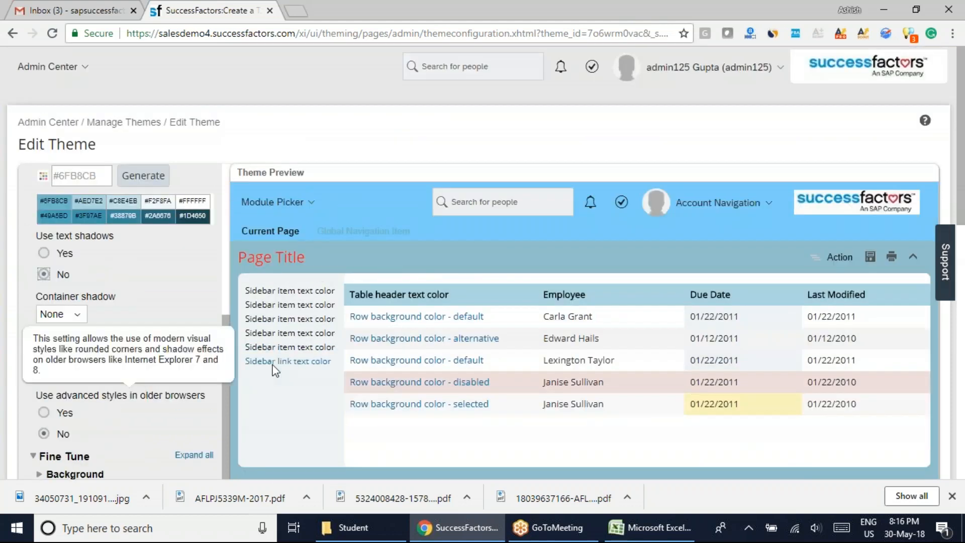
pyautogui.moveTo(241, 256); pyautogui.dragTo(306, 258)
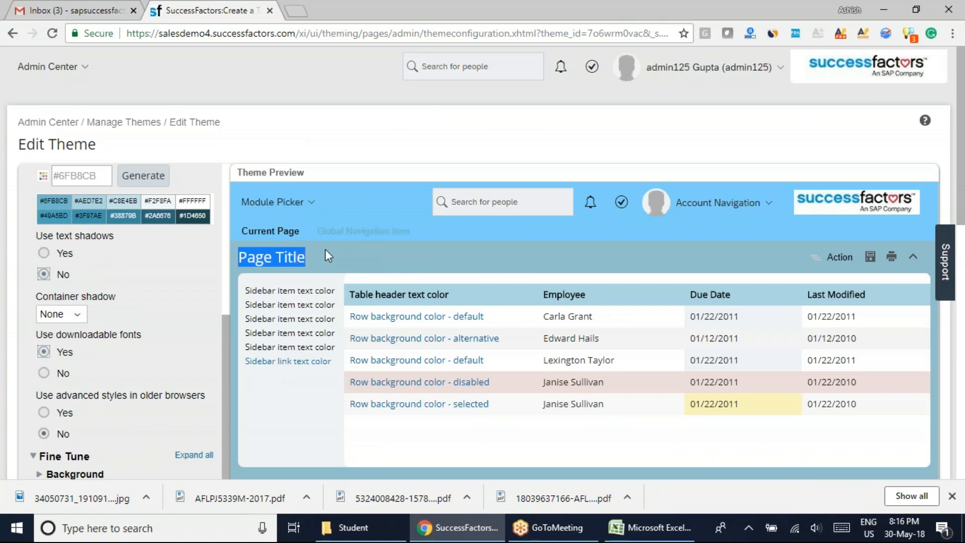
pyautogui.click(297, 278)
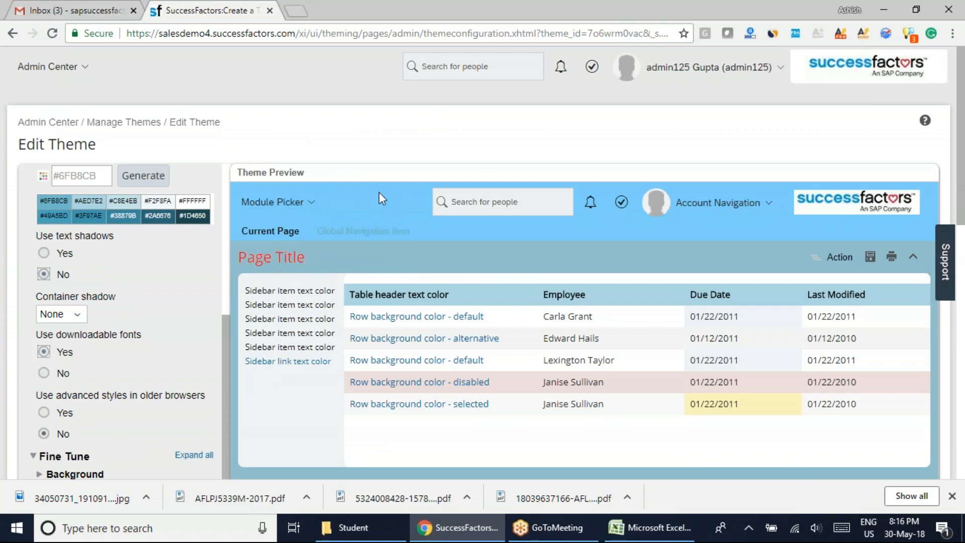
# Switch to the Excel workbook to look up the brand colors of TCS Pvt. Ltd., and return to the theme editor in Chrome.
pyautogui.click(650, 527)
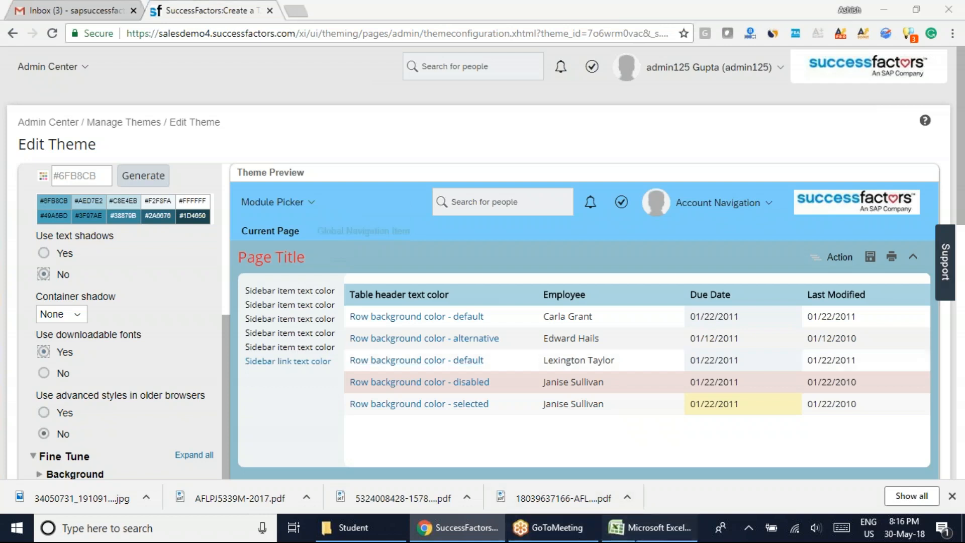
pyautogui.click(341, 341)
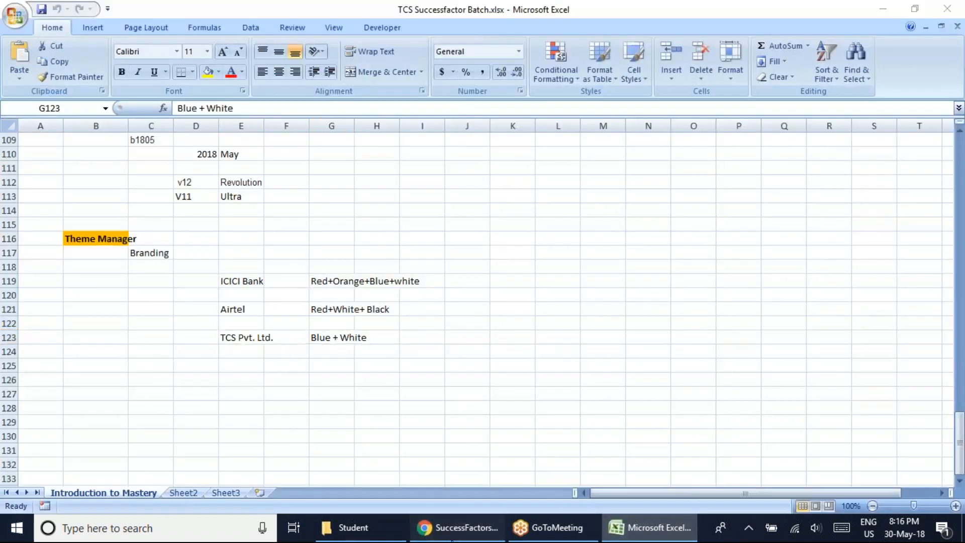
pyautogui.click(457, 527)
# Set the Placemat's Page title color to white #FFFFFF and apply it.
pyautogui.moveTo(318, 265); pyautogui.dragTo(225, 306)
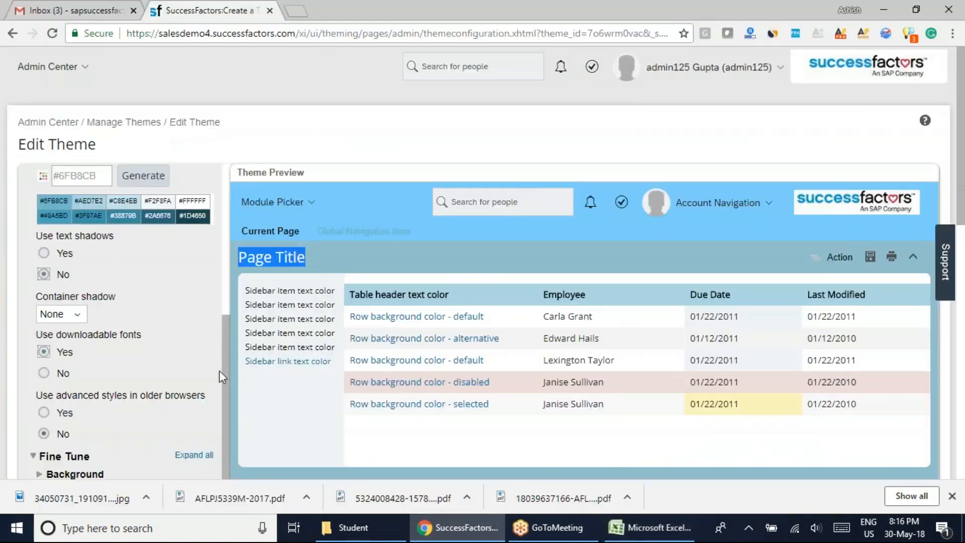
pyautogui.scroll(-4, 219, 377)
pyautogui.click(50, 355)
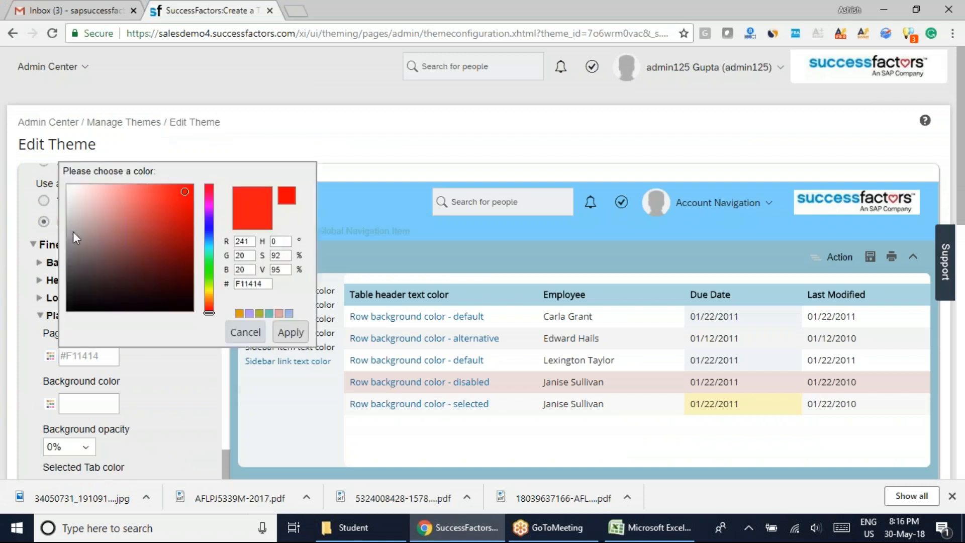
pyautogui.moveTo(185, 191); pyautogui.dragTo(68, 186)
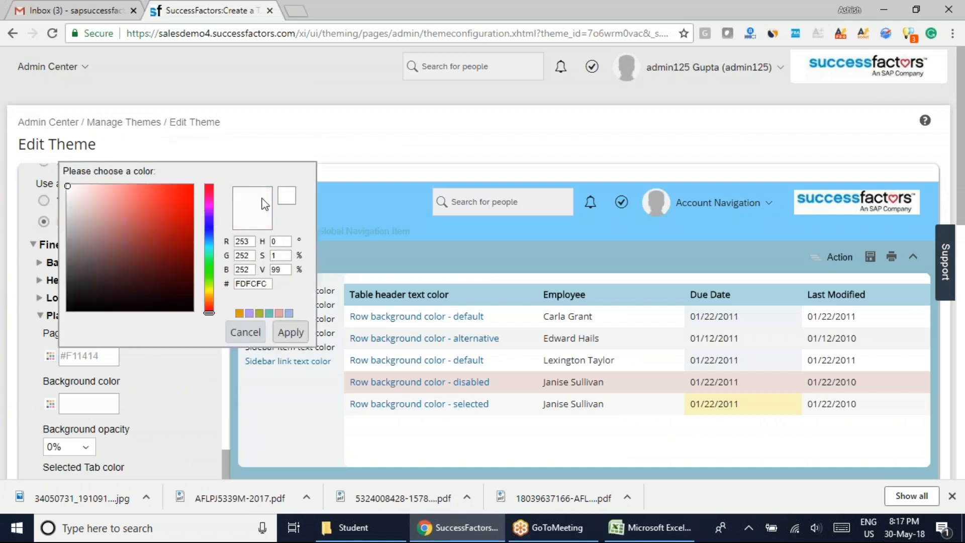
pyautogui.click(286, 195)
pyautogui.click(287, 332)
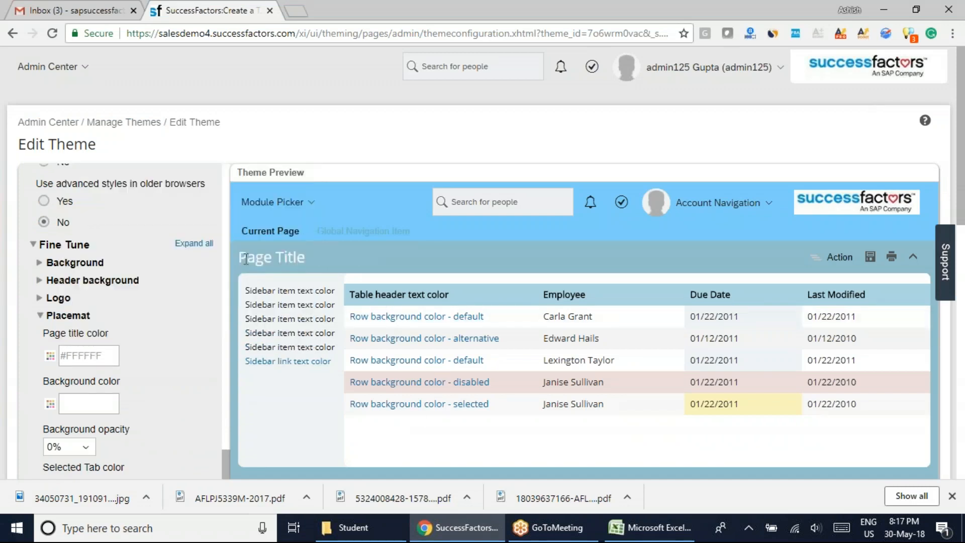
# Review the Placemat's tab color, background type, border and shadow settings, and collapse the Placemat section.
pyautogui.scroll(-4, 230, 436)
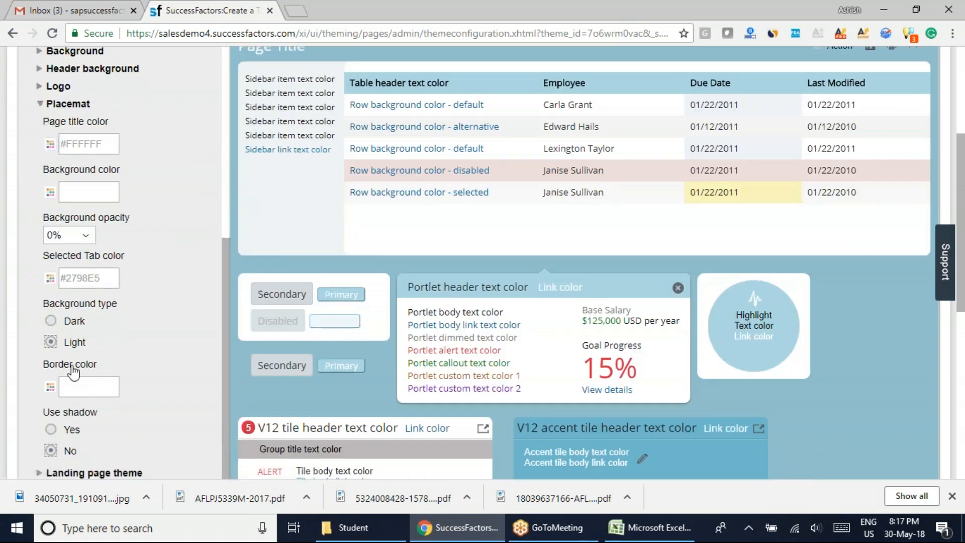
pyautogui.scroll(4, 385, 396)
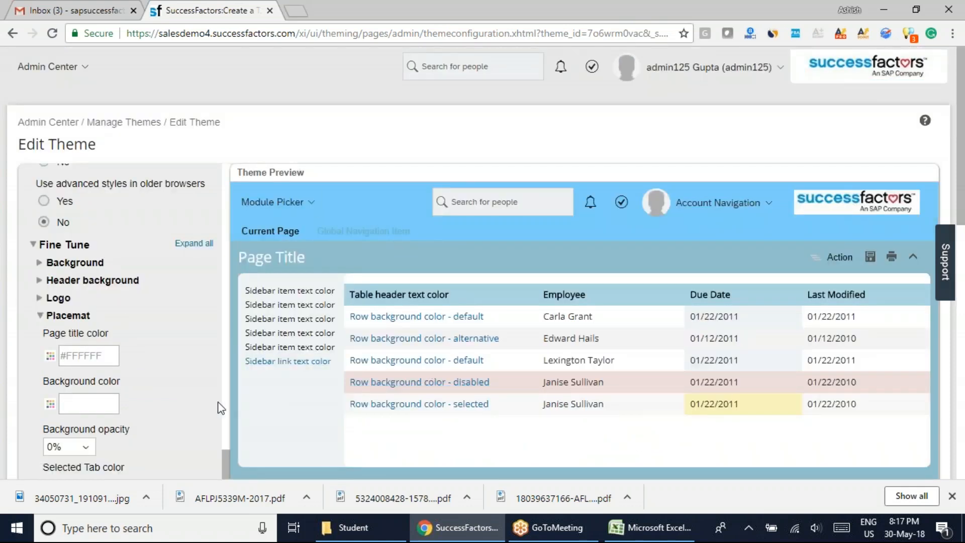
pyautogui.scroll(-5, 218, 405)
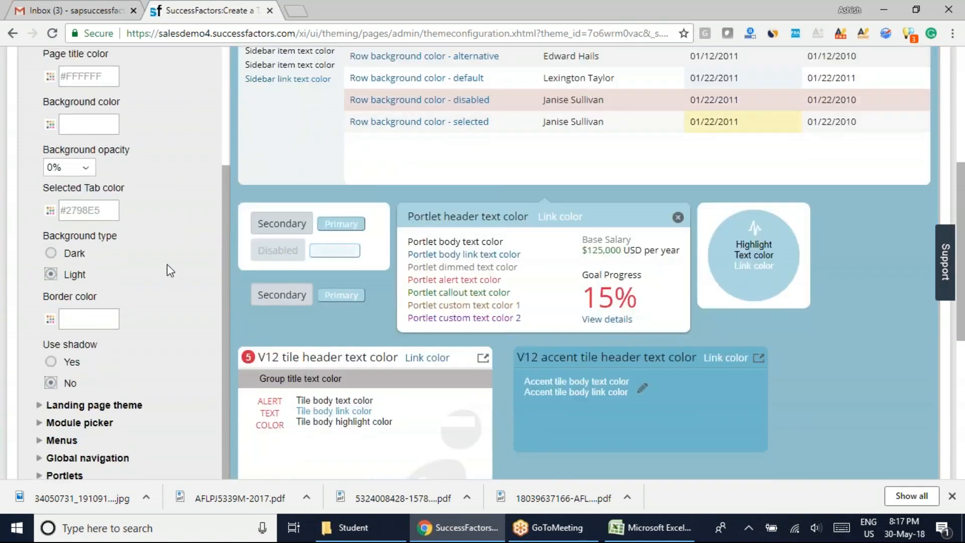
pyautogui.scroll(1, 166, 264)
pyautogui.click(51, 102)
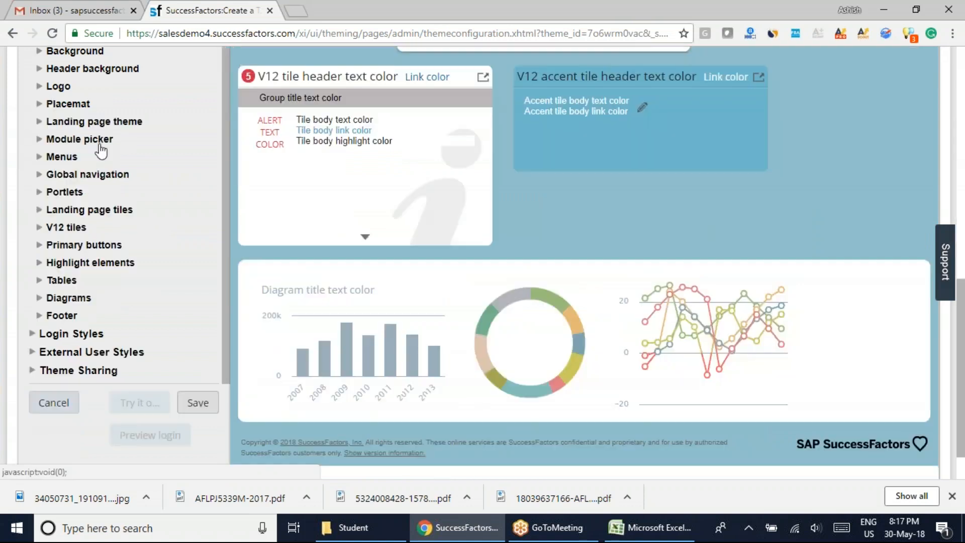
# Expand Landing page theme, review the themes available for landing pages without changing the selection, and collapse the section.
pyautogui.click(40, 125)
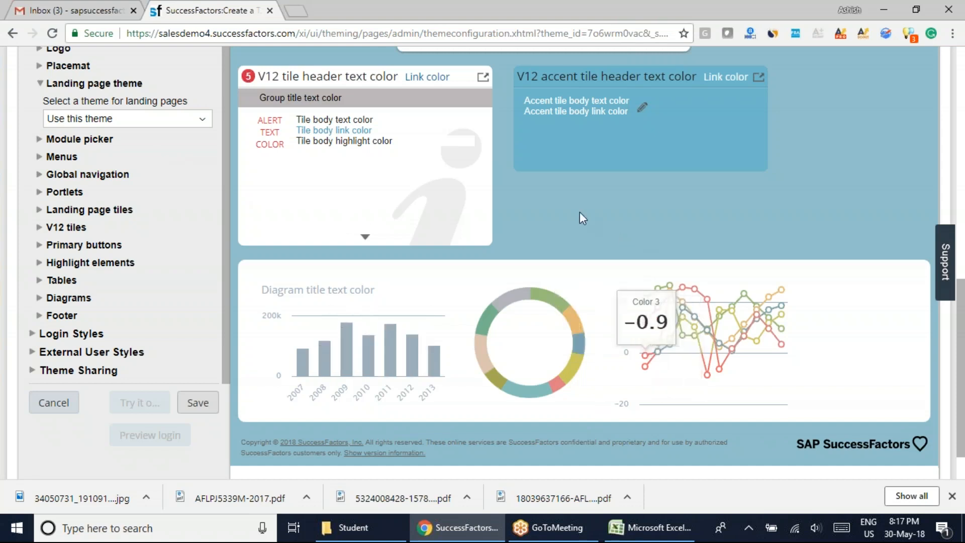
pyautogui.scroll(1, 580, 216)
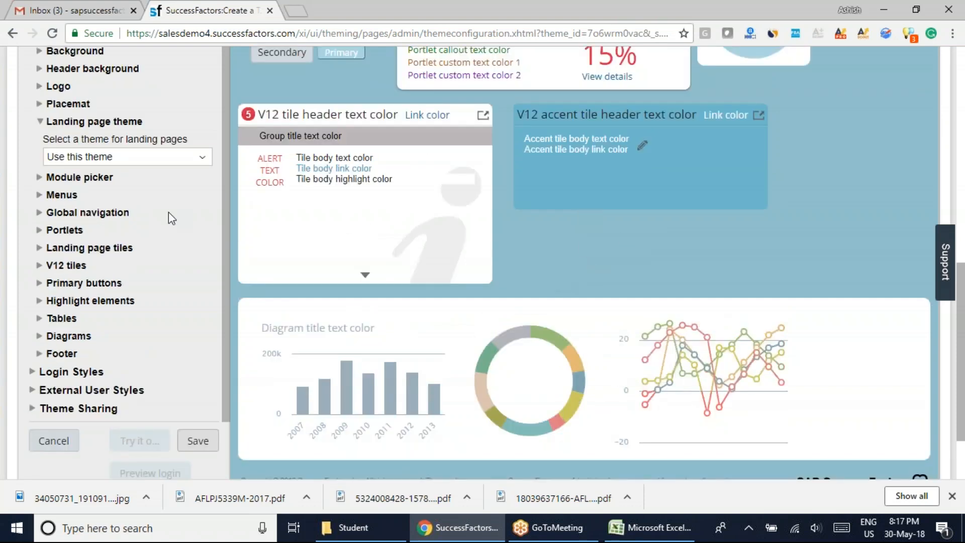
pyautogui.click(203, 156)
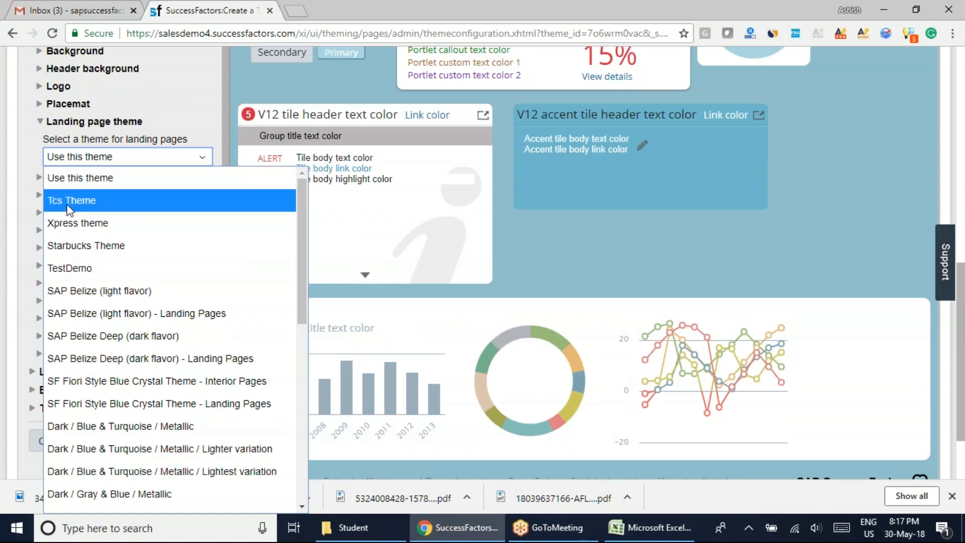
pyautogui.click(521, 241)
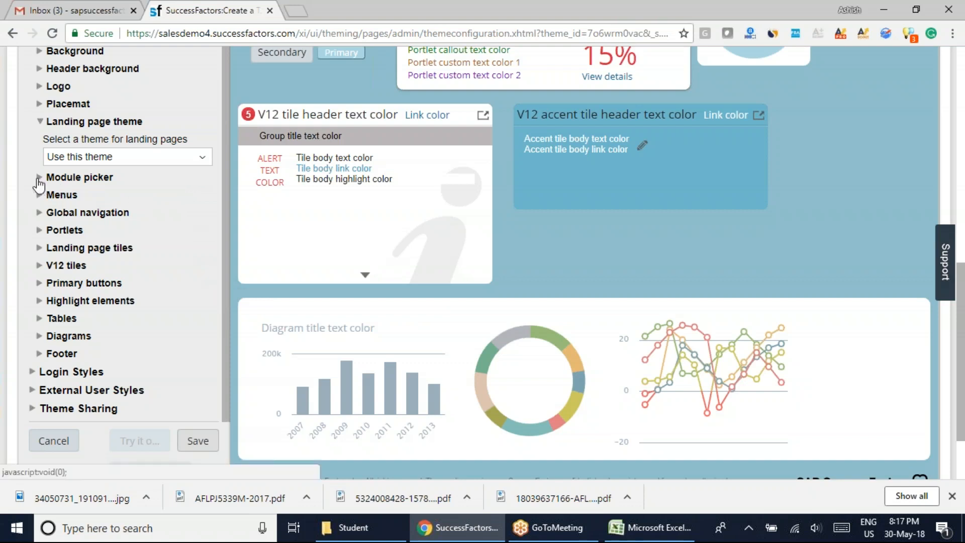
pyautogui.click(39, 121)
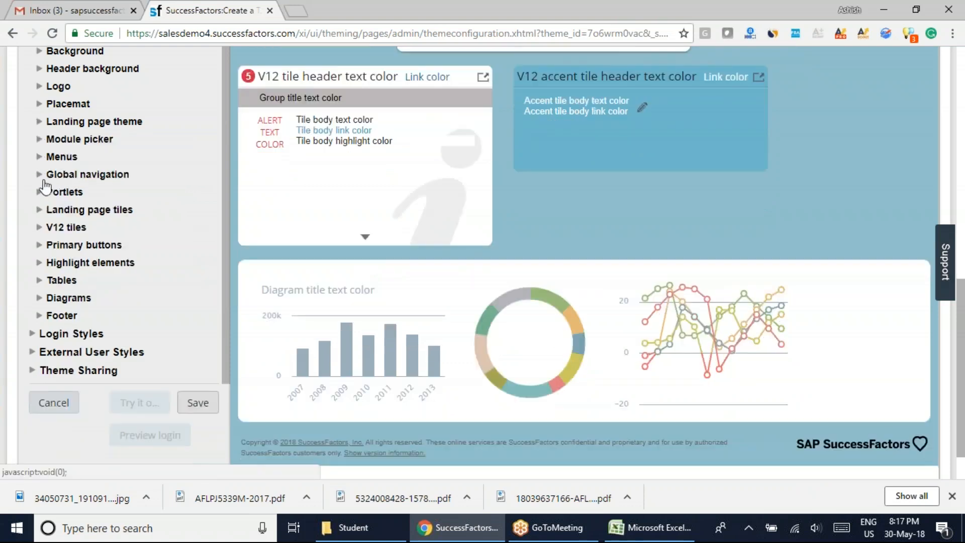
# Expand the Module picker settings, review its label and background colors, and examine the Module Picker's entries in the theme preview.
pyautogui.click(39, 138)
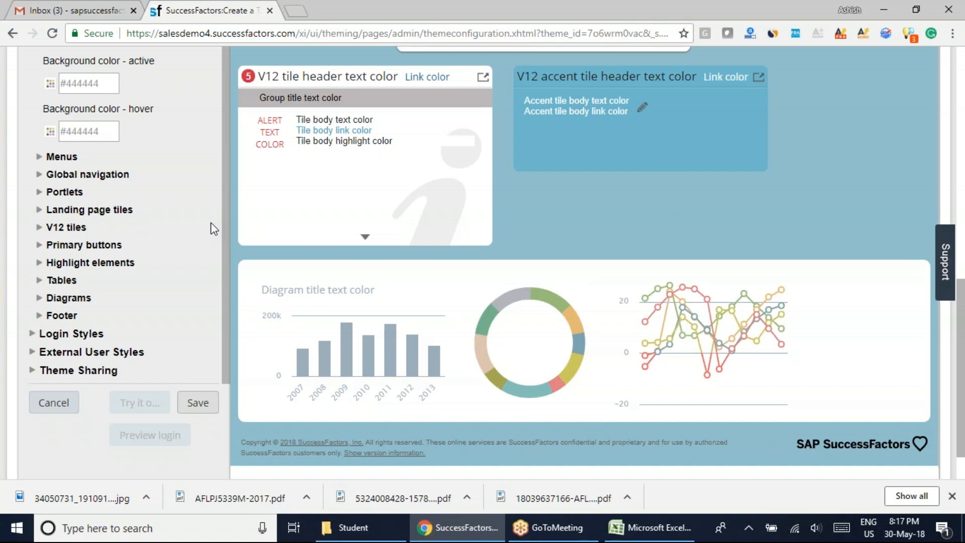
pyautogui.scroll(5, 211, 224)
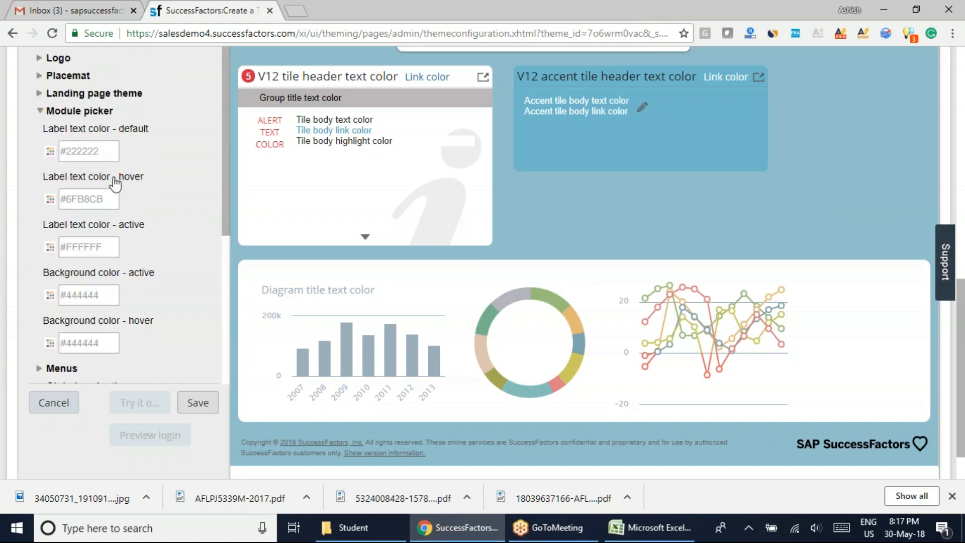
pyautogui.moveTo(962, 367); pyautogui.dragTo(963, 169)
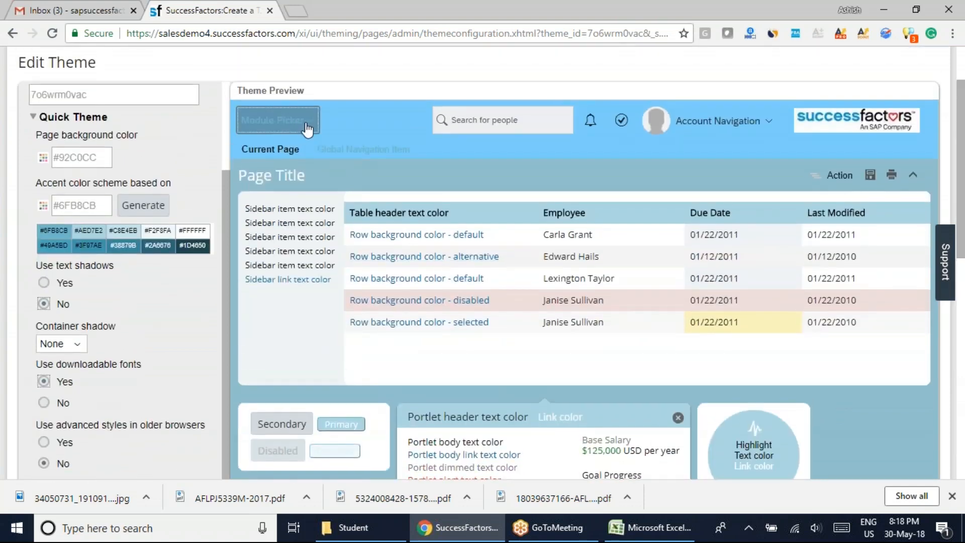
pyautogui.click(307, 130)
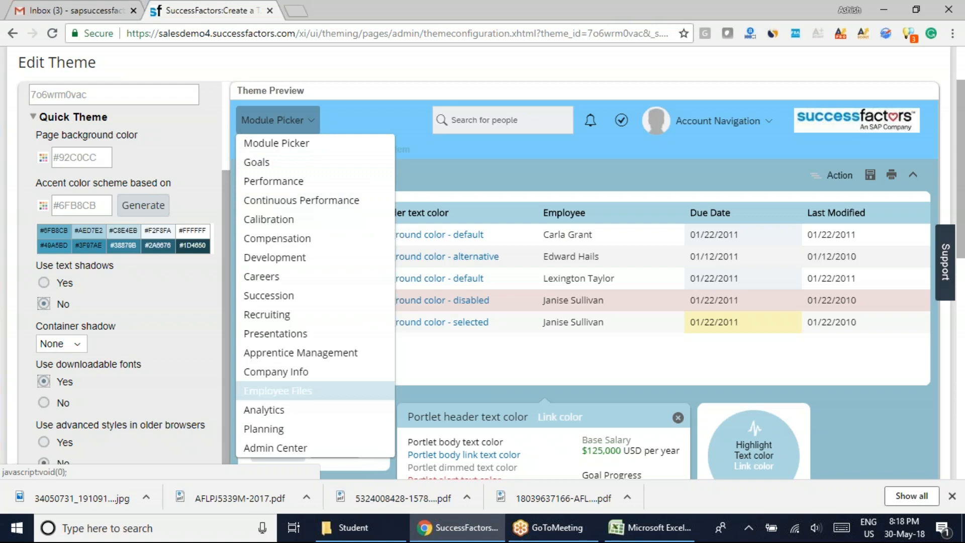
pyautogui.scroll(-3, 199, 404)
pyautogui.scroll(3, 200, 404)
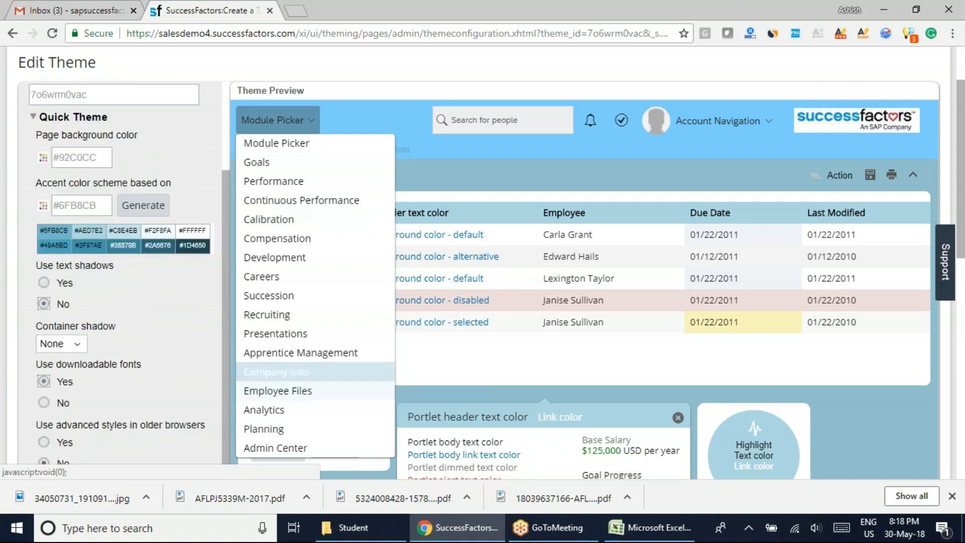
# Inspect the Module picker's default label text color against the preview's Module Picker and dismiss the color chooser without changes.
pyautogui.scroll(3, 214, 347)
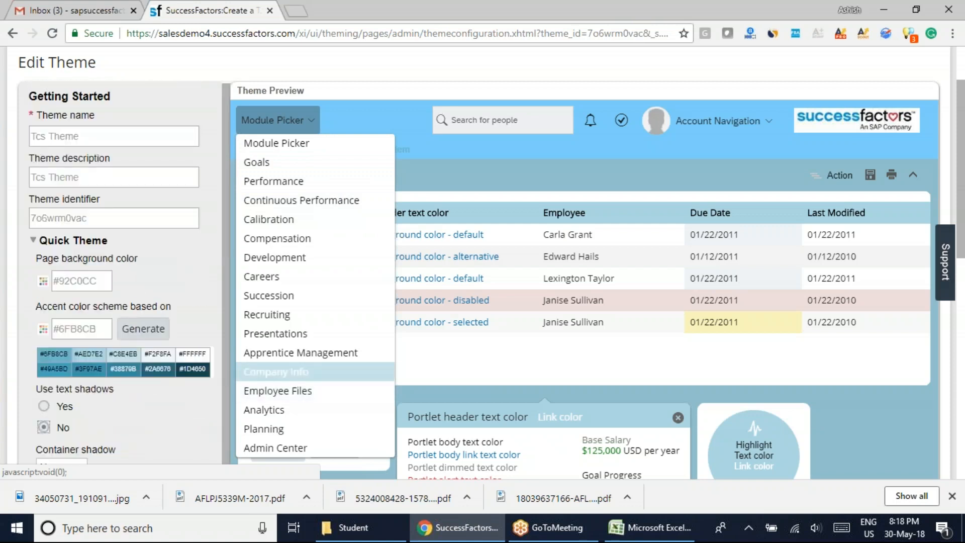
pyautogui.scroll(2, 151, 322)
pyautogui.scroll(-5, 151, 321)
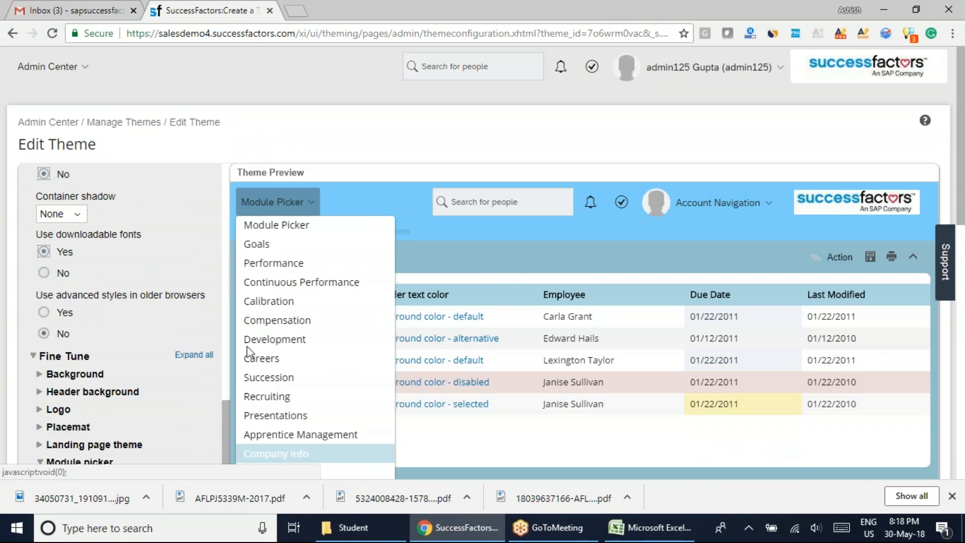
pyautogui.scroll(-9, 248, 347)
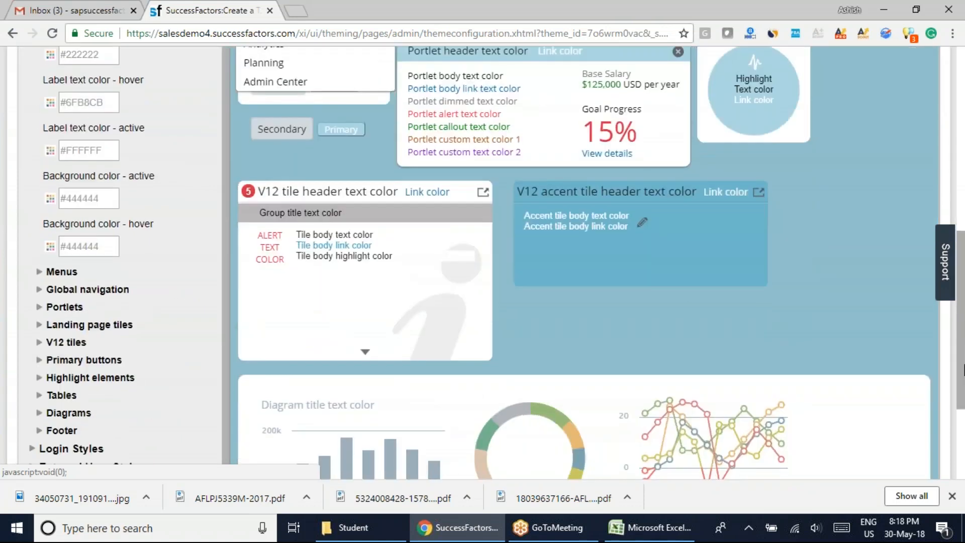
pyautogui.scroll(2, 227, 241)
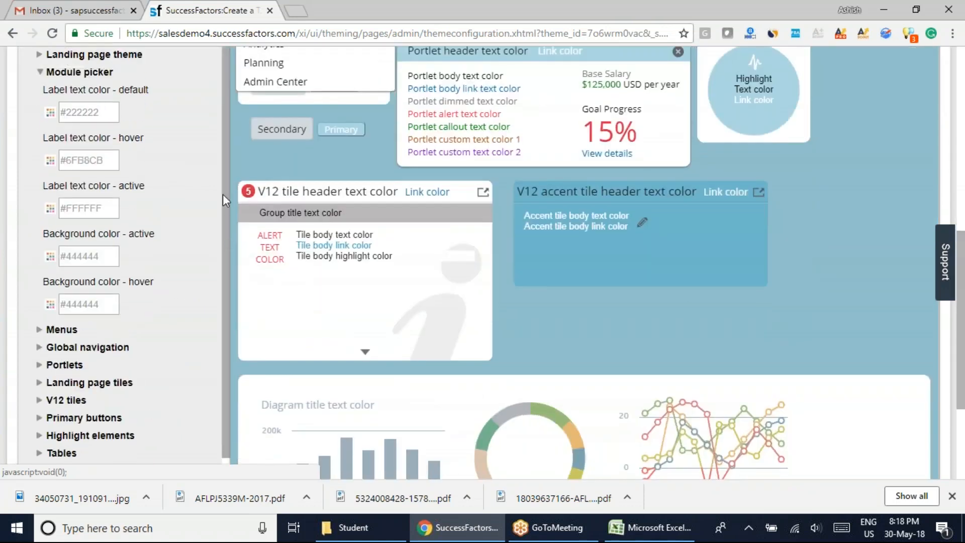
pyautogui.click(50, 125)
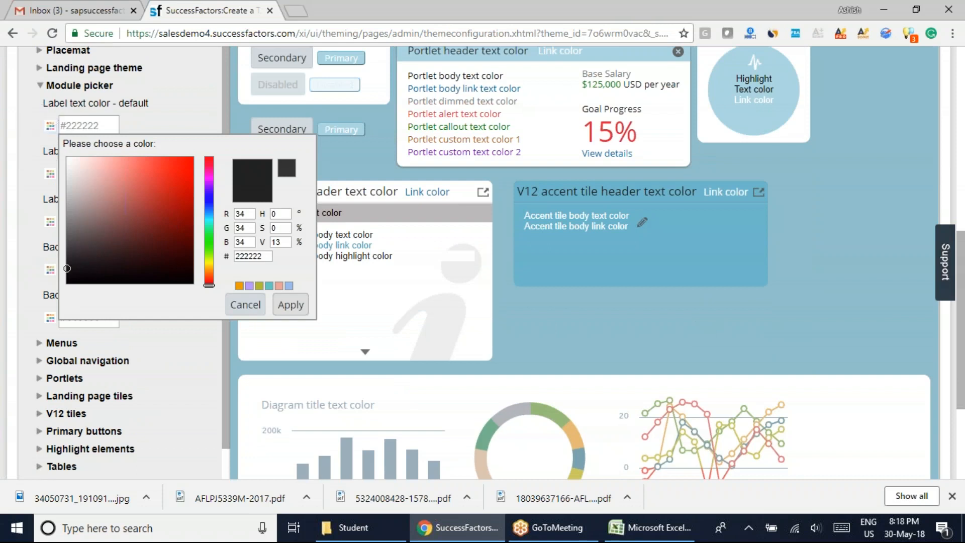
pyautogui.scroll(7, 271, 106)
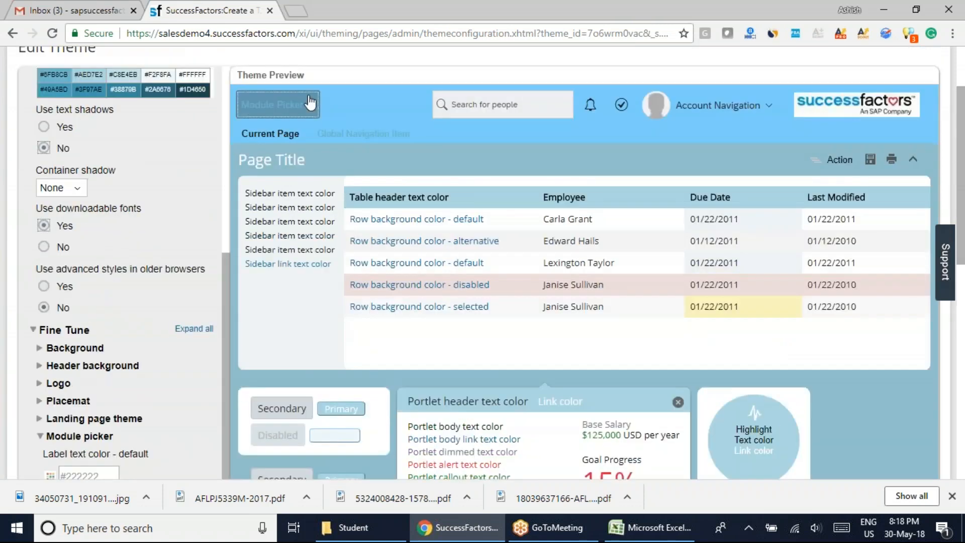
pyautogui.moveTo(271, 104)
pyautogui.click(277, 203)
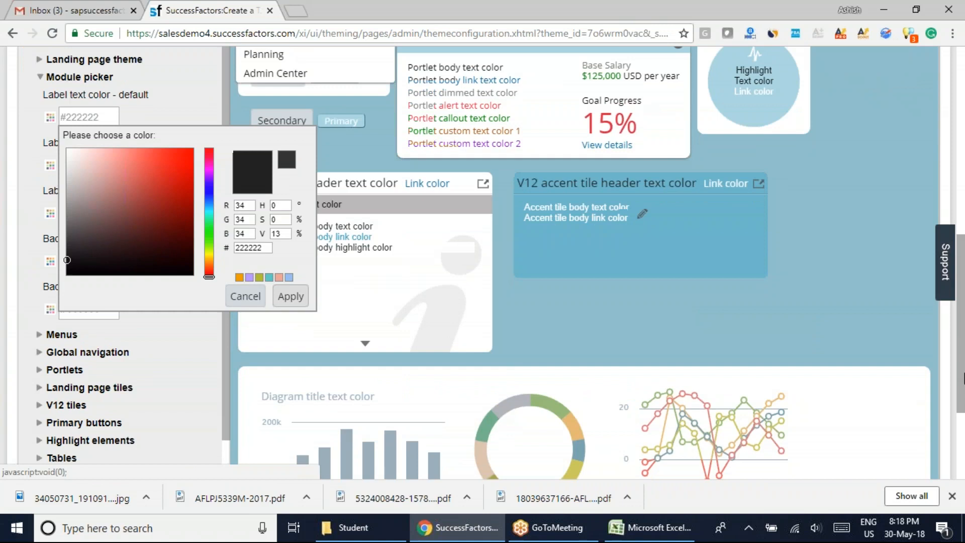
pyautogui.click(235, 299)
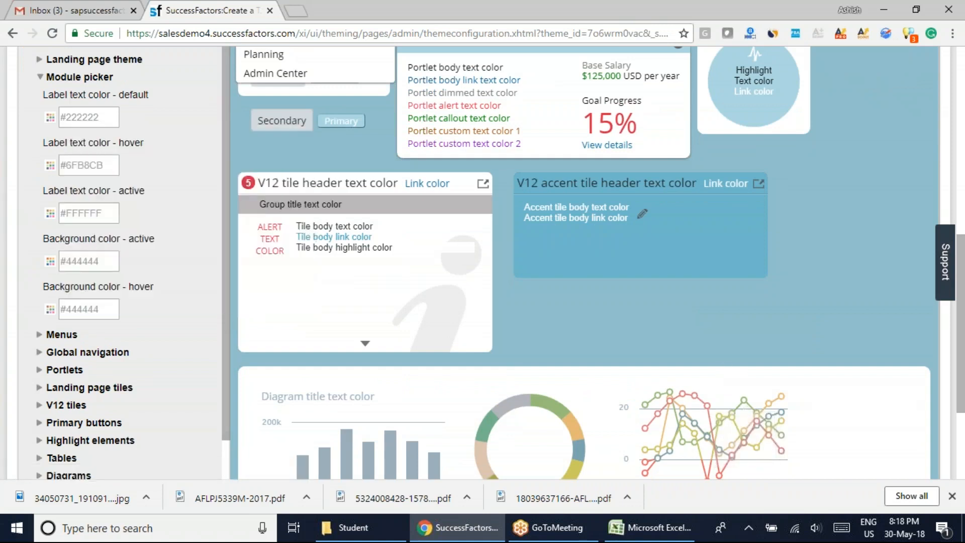
# Set the Module picker's label text color for hover to #75DDF8 and check it on the preview's Module Picker.
pyautogui.click(50, 165)
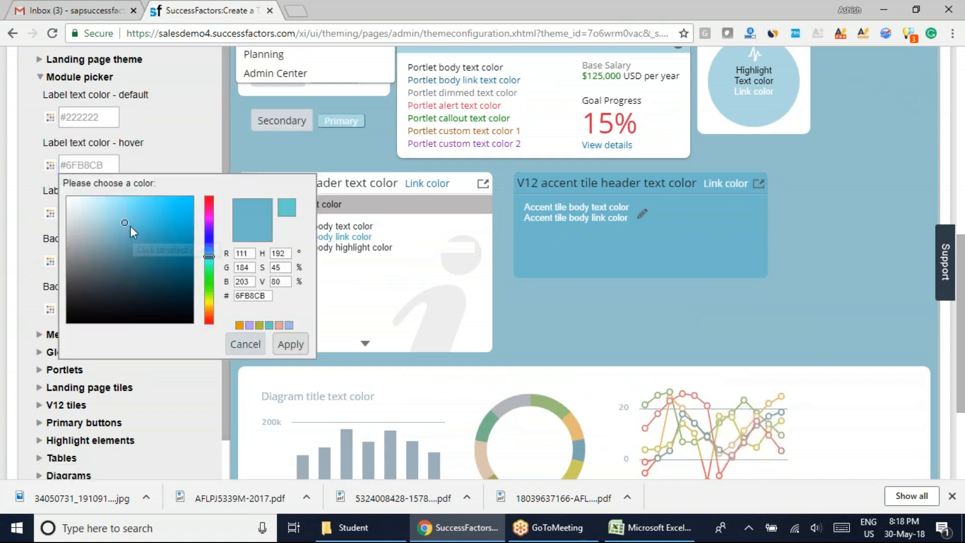
pyautogui.moveTo(124, 222)
pyautogui.mouseDown()
pyautogui.moveTo(150, 203)
pyautogui.moveTo(134, 200)
pyautogui.mouseUp()
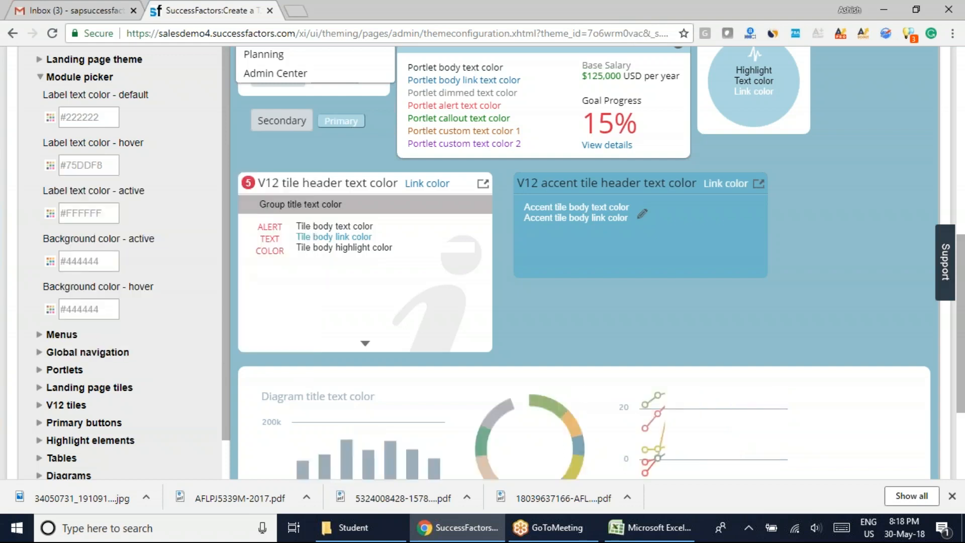
pyautogui.scroll(7, 452, 251)
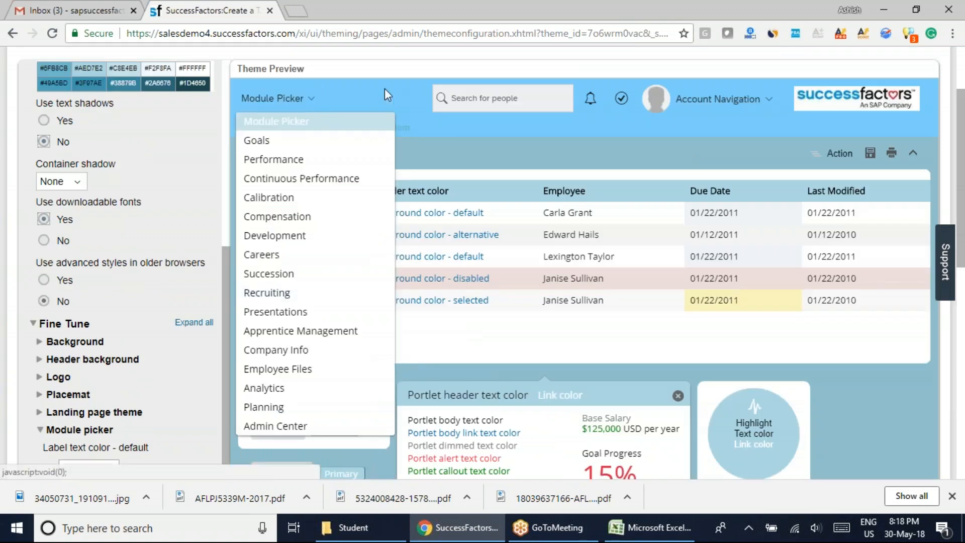
pyautogui.click(308, 100)
pyautogui.click(302, 99)
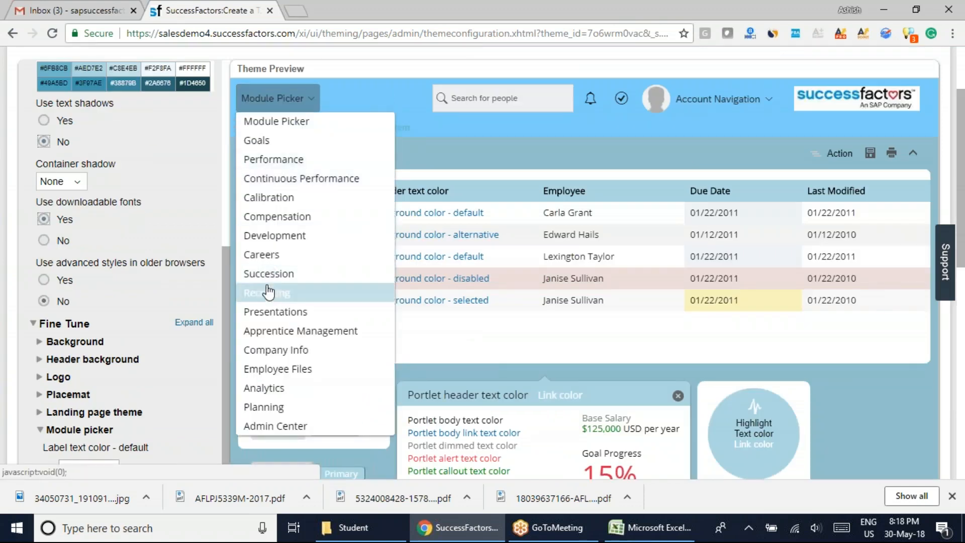
pyautogui.click(306, 99)
pyautogui.click(305, 99)
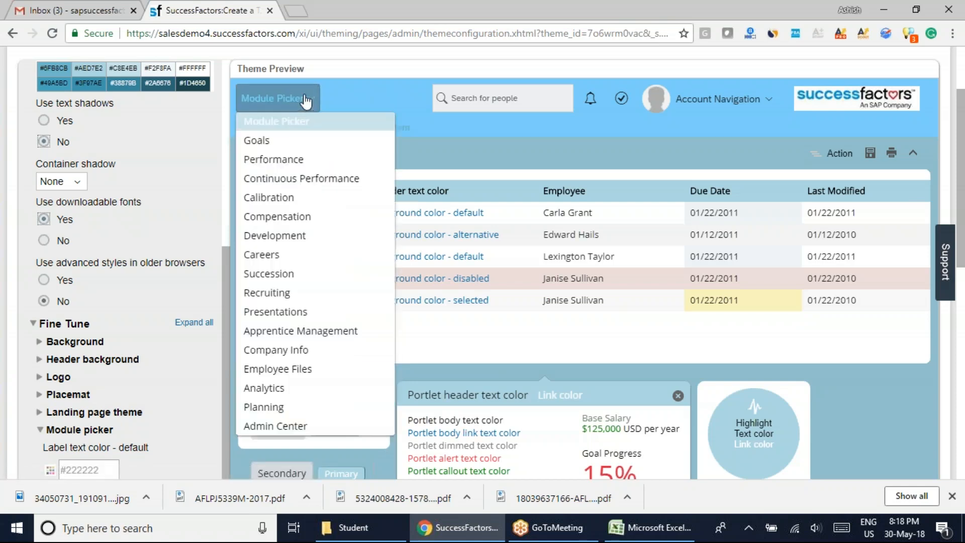
pyautogui.click(276, 99)
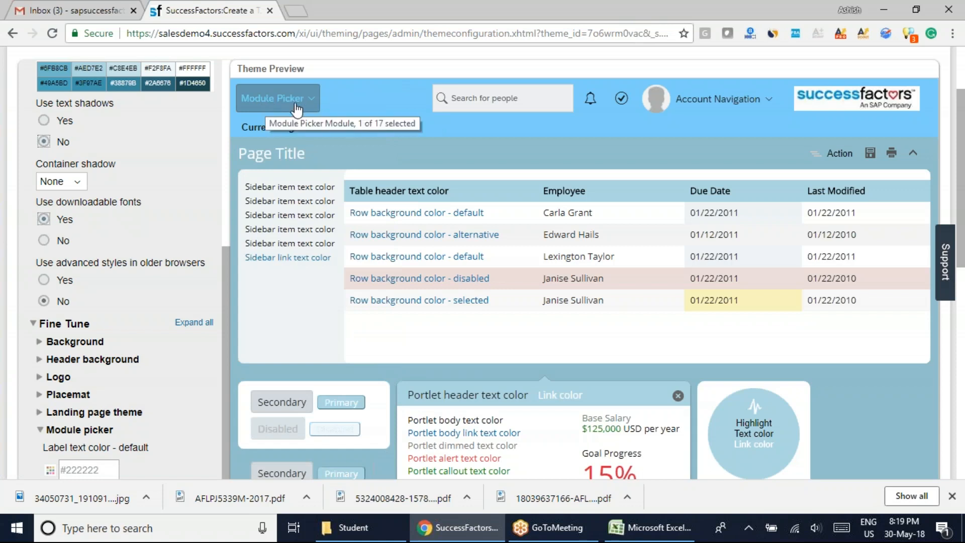
pyautogui.click(290, 99)
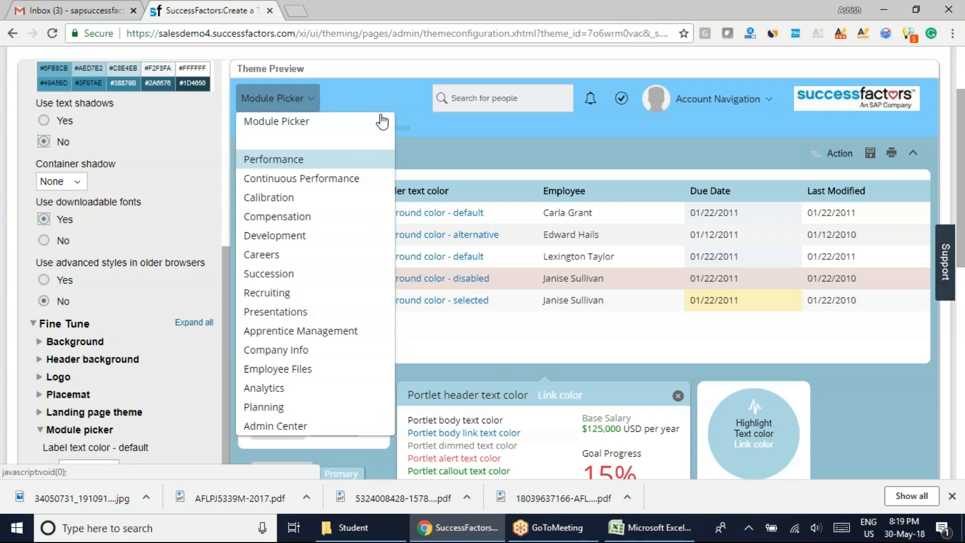
pyautogui.scroll(2, 210, 313)
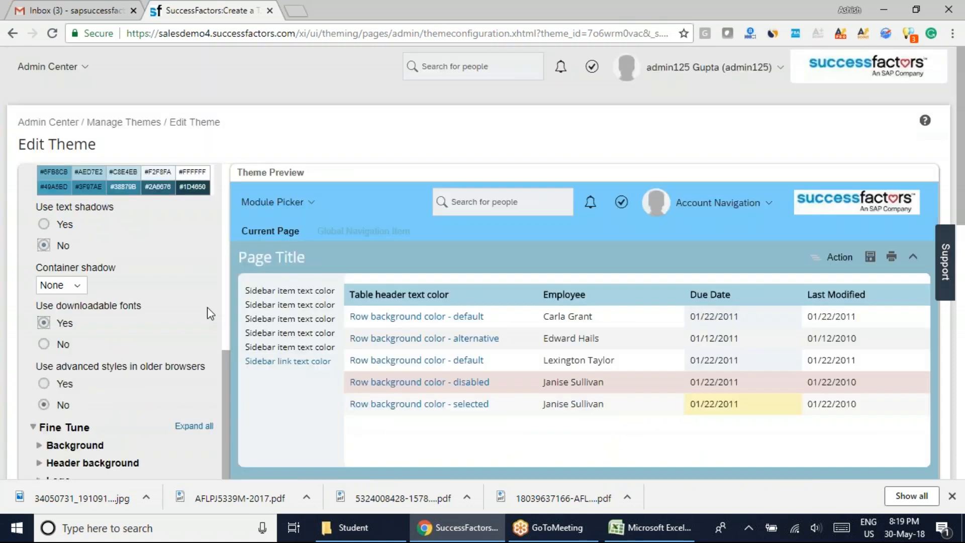
# Inspect the Module picker's active label text color and the preview's Module Picker entries without changes, and collapse the Module picker section.
pyautogui.scroll(-7, 963, 152)
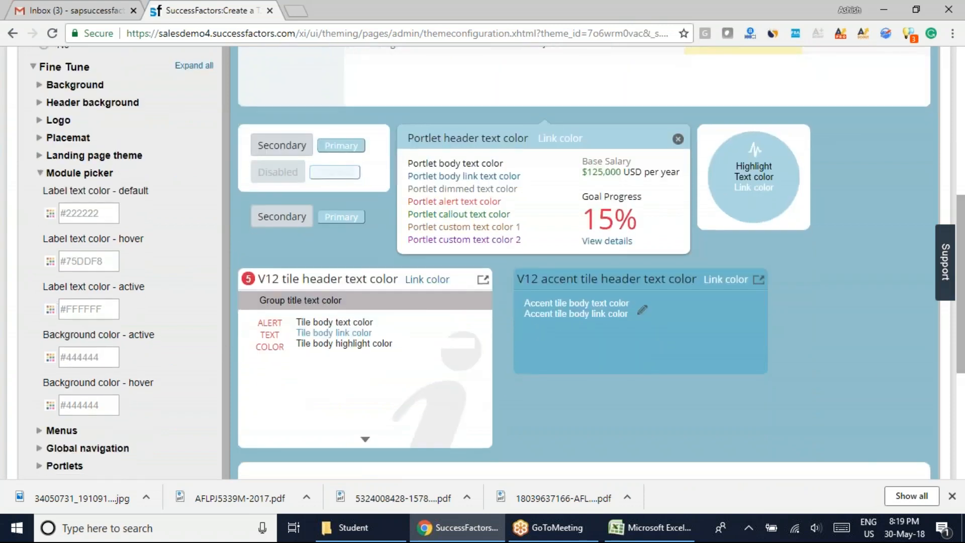
pyautogui.click(50, 309)
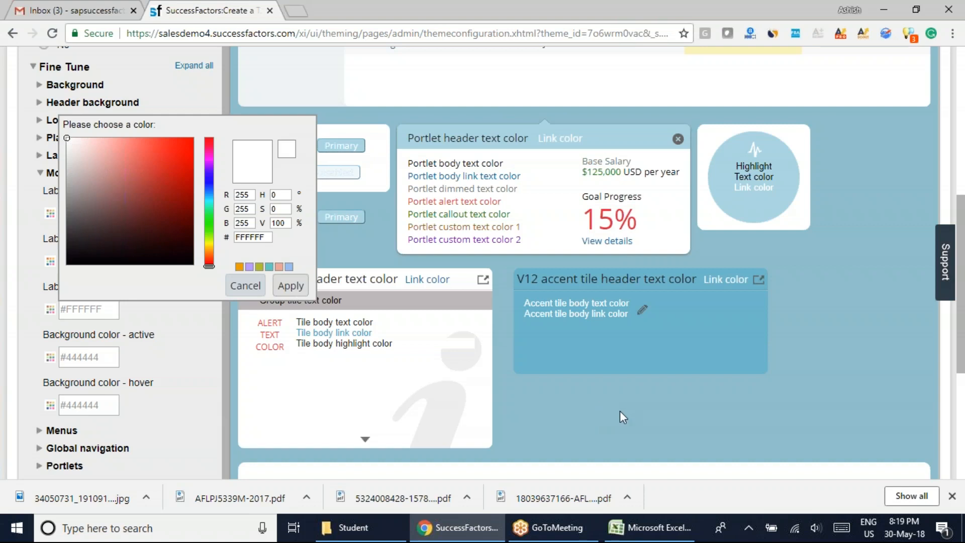
pyautogui.click(246, 293)
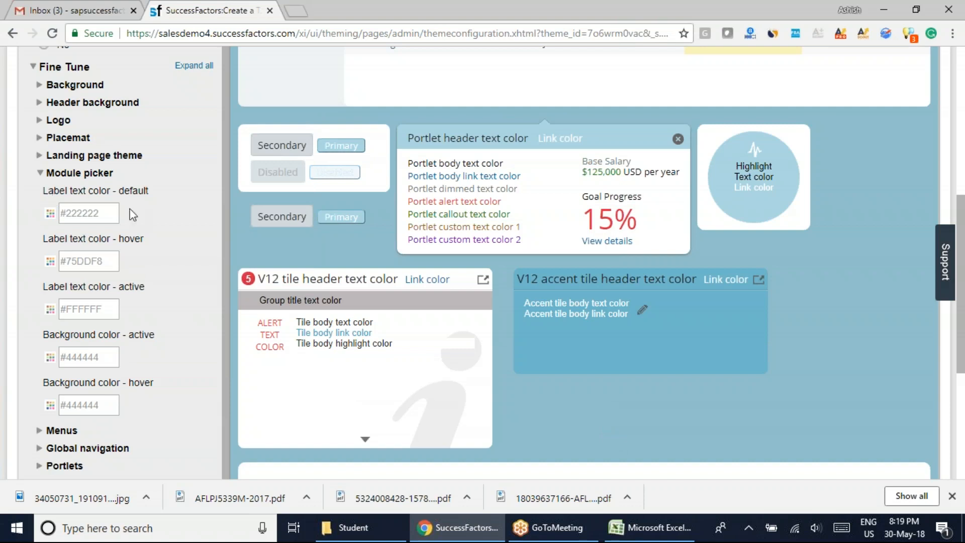
pyautogui.scroll(7, 132, 214)
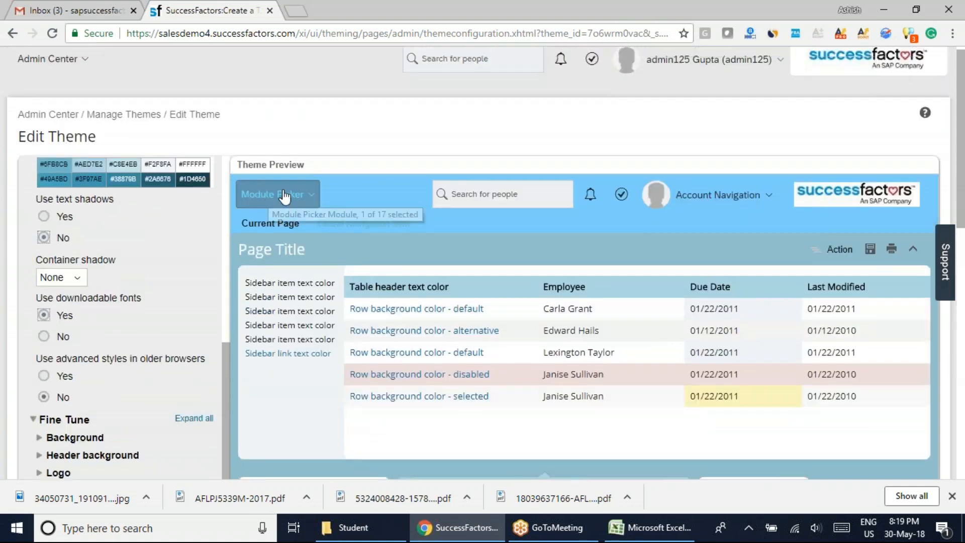
pyautogui.click(308, 198)
pyautogui.scroll(-1, 308, 227)
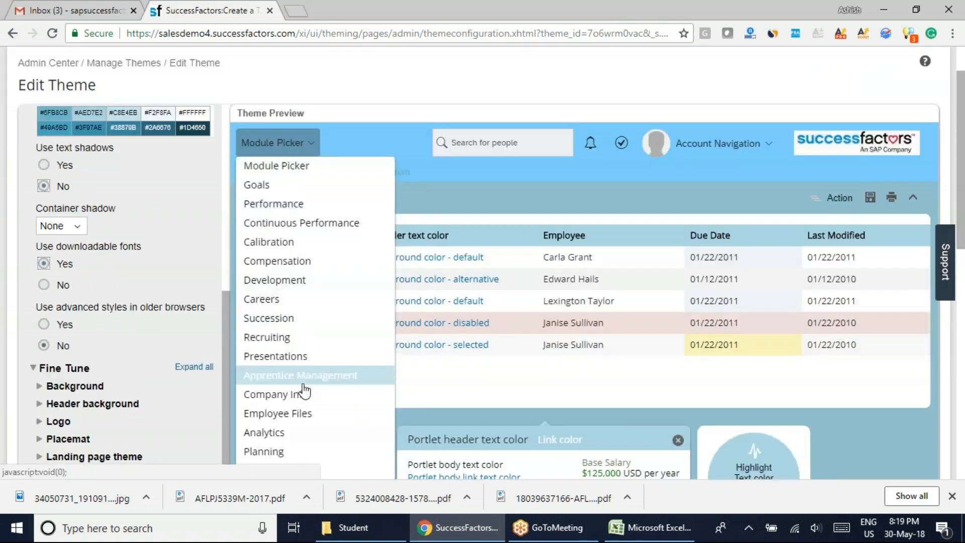
pyautogui.scroll(-5, 962, 254)
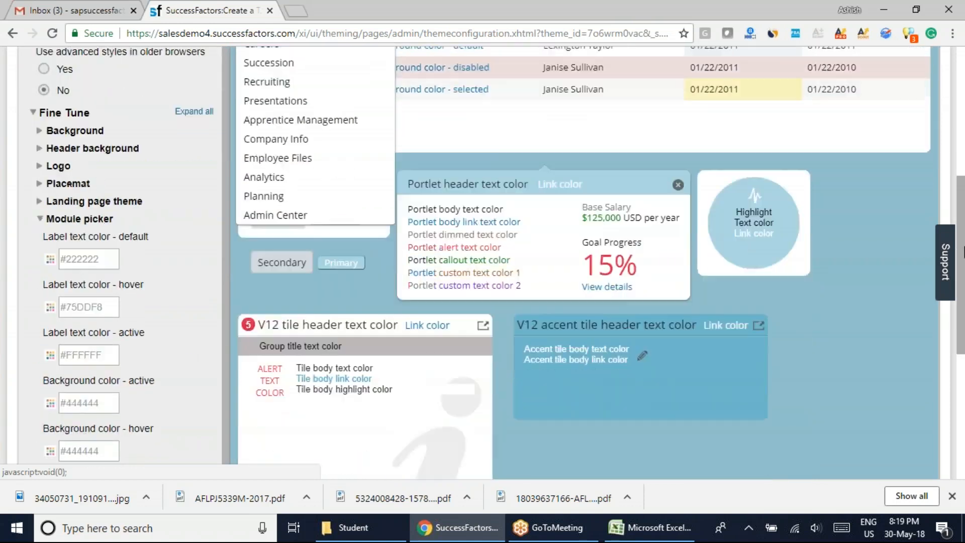
pyautogui.scroll(-2, 963, 254)
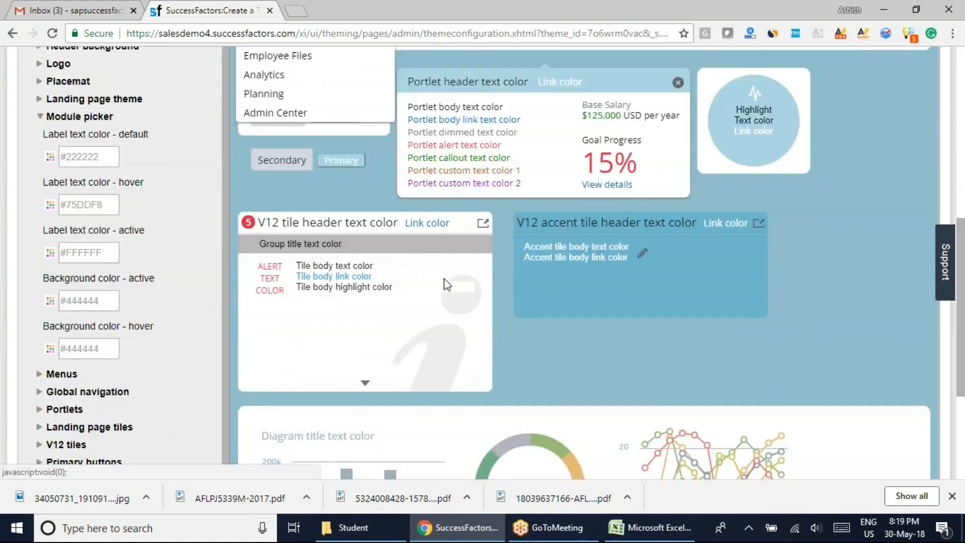
pyautogui.click(36, 114)
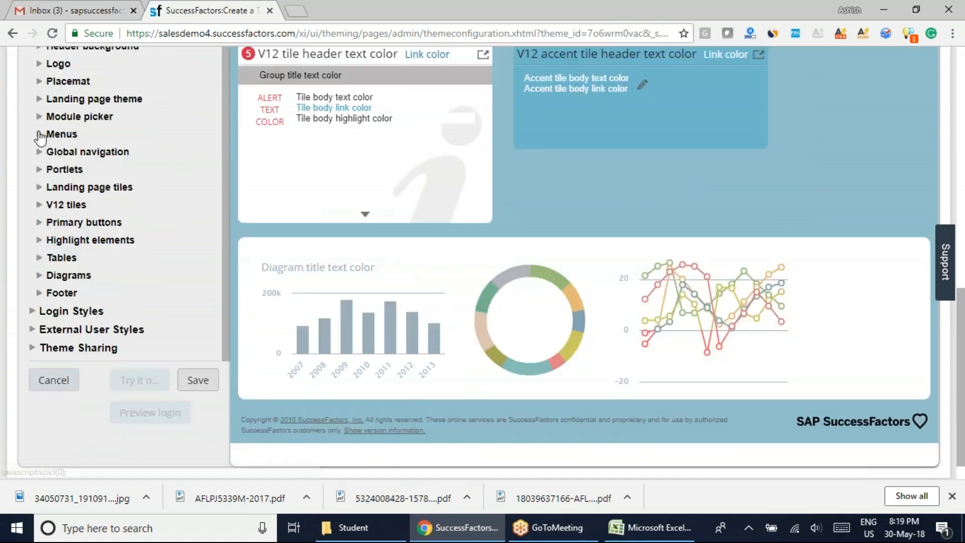
# Expand the Menus settings and inspect the default and hover text colors without changing them.
pyautogui.click(51, 134)
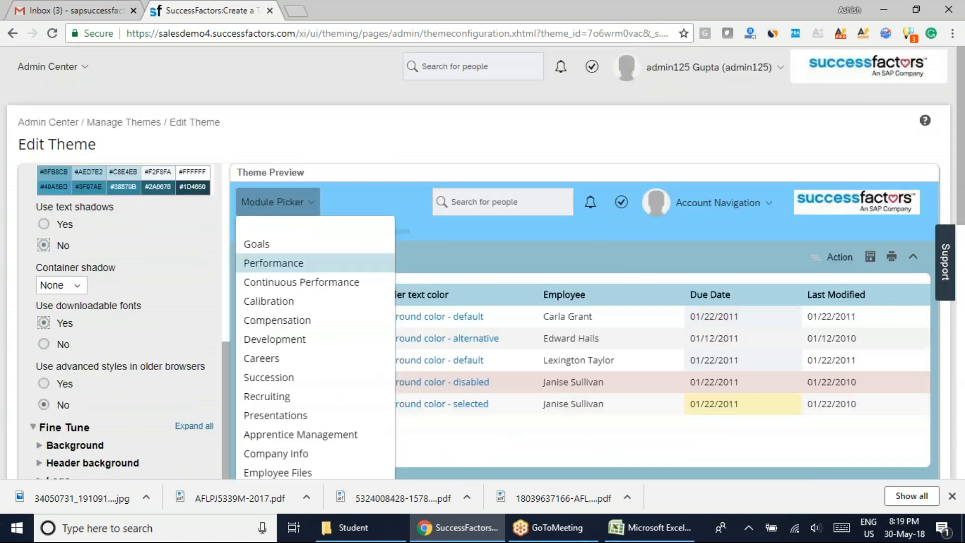
pyautogui.click(520, 235)
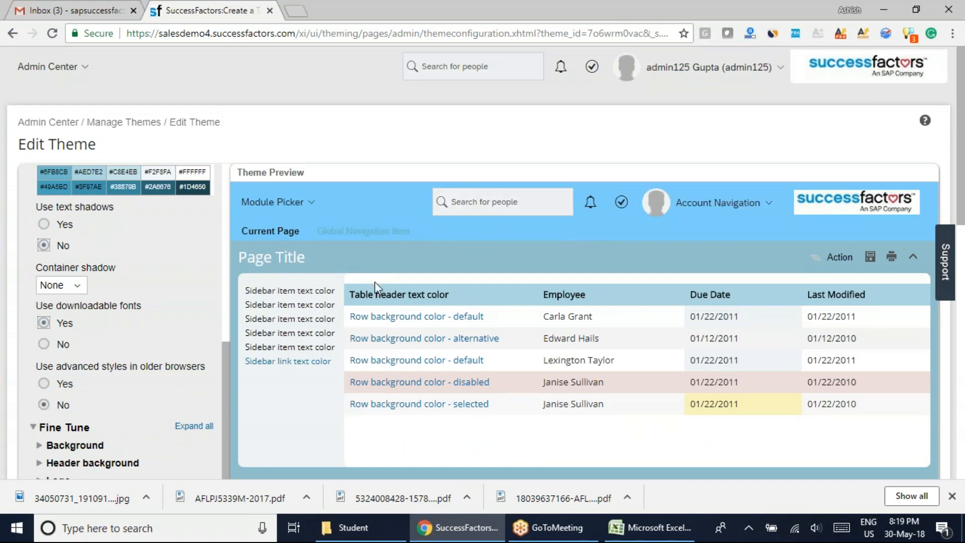
pyautogui.moveTo(964, 151); pyautogui.dragTo(963, 311)
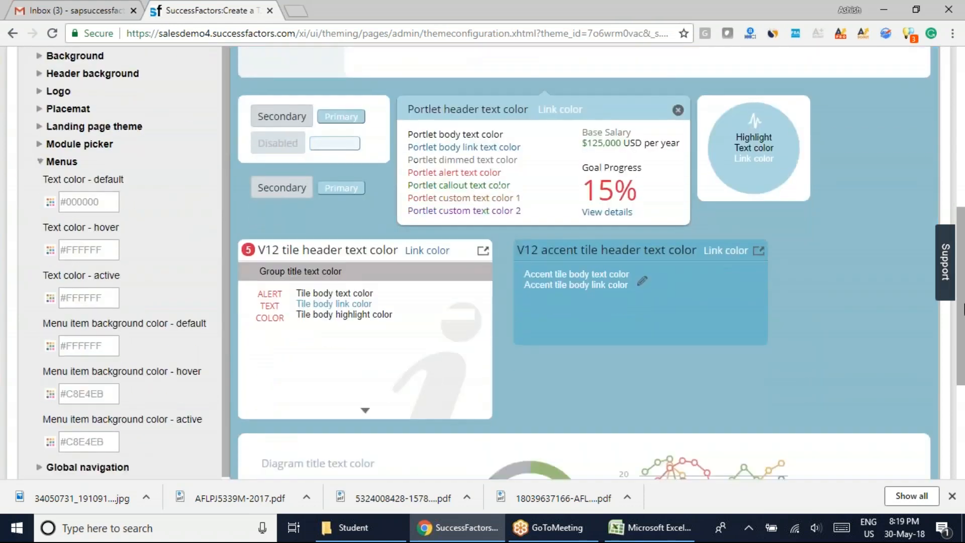
pyautogui.click(50, 202)
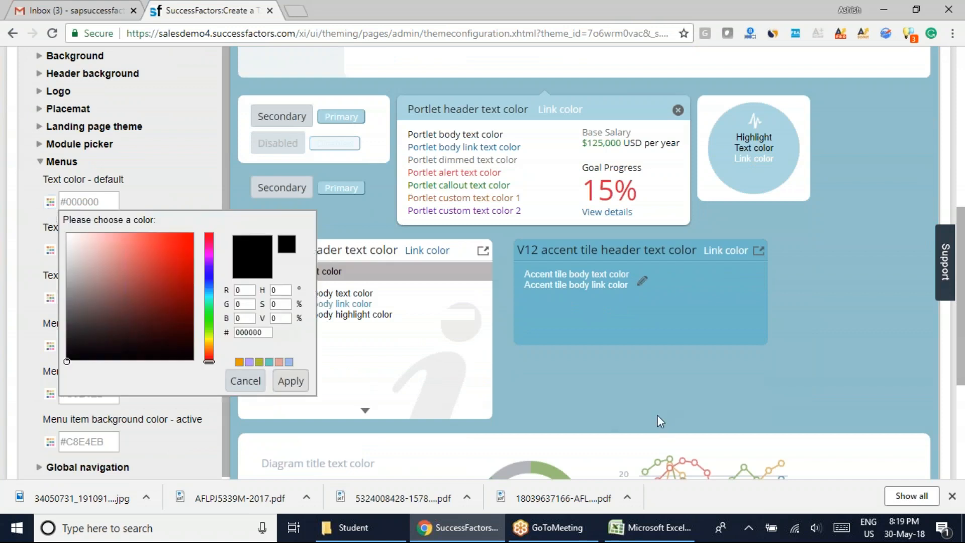
pyautogui.click(254, 380)
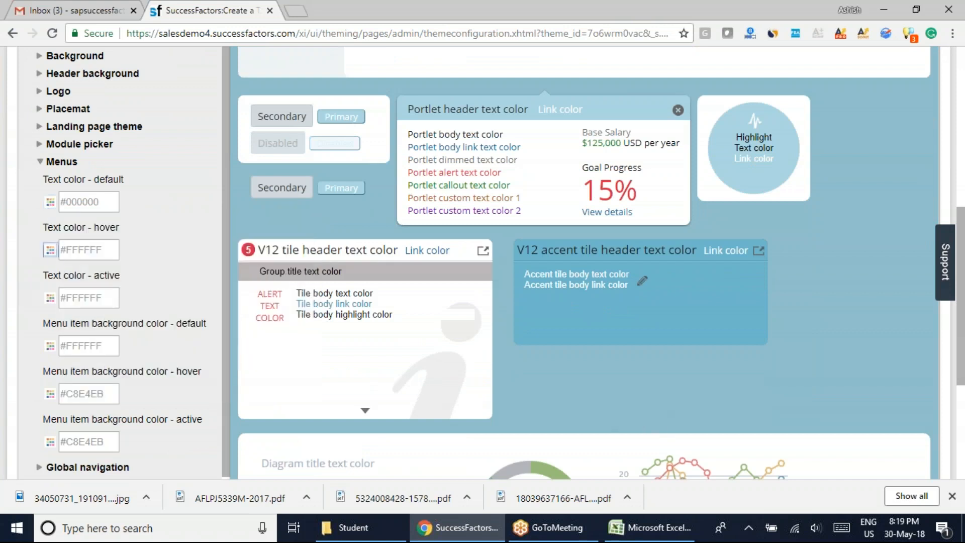
pyautogui.click(50, 250)
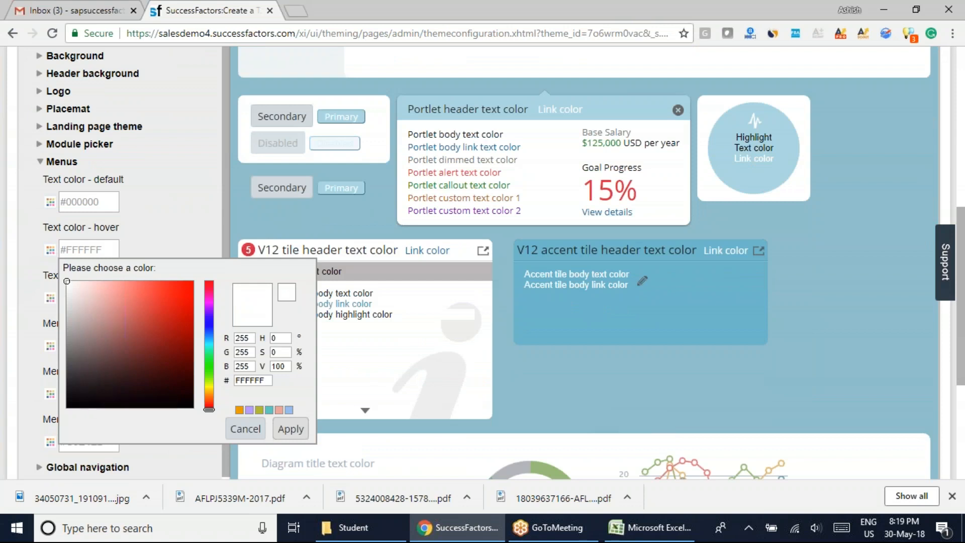
pyautogui.click(245, 429)
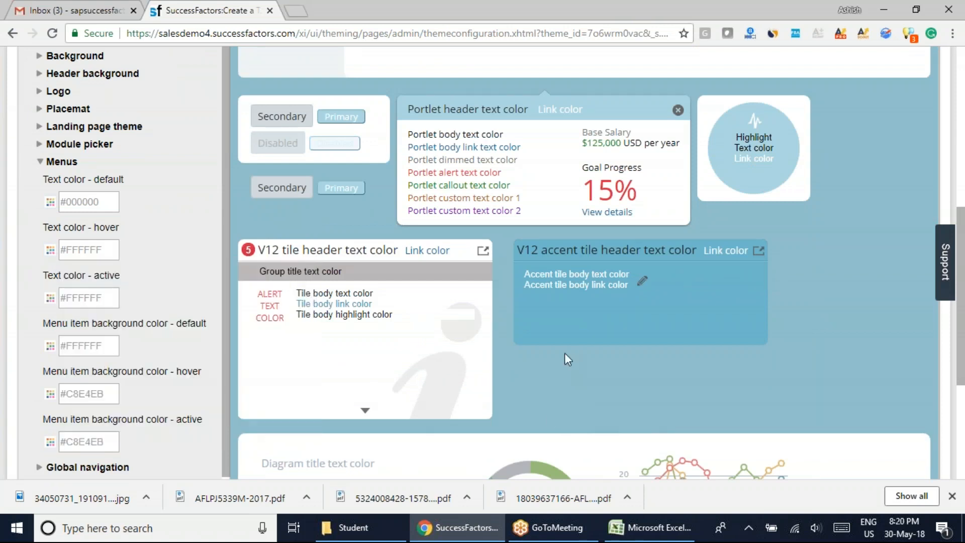
# Examine the theme preview alongside the Menus text and menu item background color settings.
pyautogui.scroll(4, 564, 353)
pyautogui.scroll(2, 564, 353)
pyautogui.scroll(-3, 564, 353)
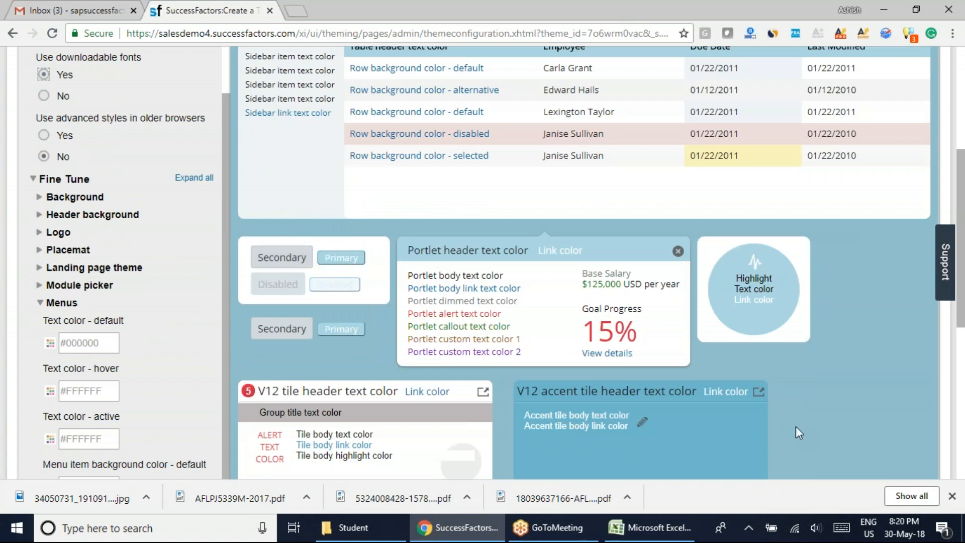
pyautogui.scroll(-3, 795, 427)
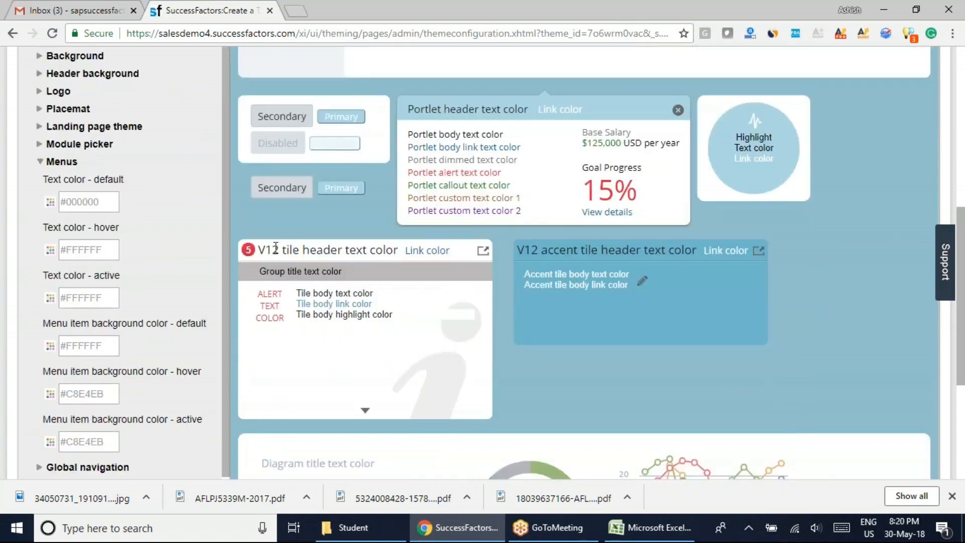
pyautogui.scroll(1, 276, 247)
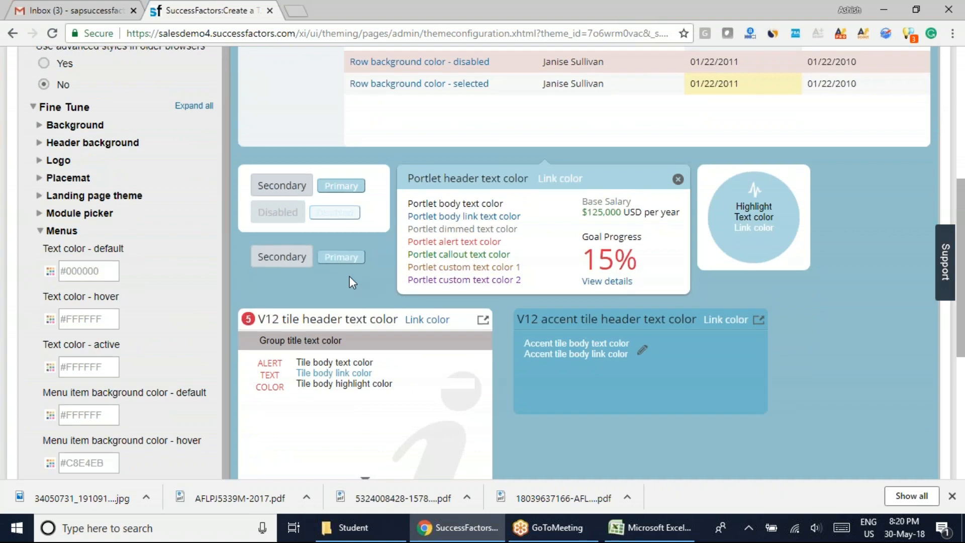
pyautogui.scroll(-5, 349, 276)
pyautogui.scroll(9, 526, 378)
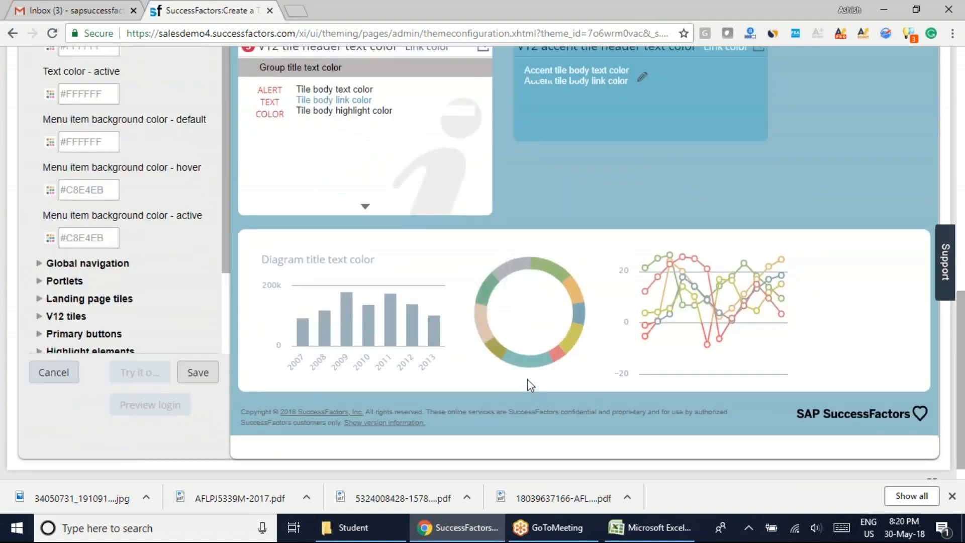
# Set the default text color in the Menus settings to #EF1E1E.
pyautogui.scroll(1, 527, 379)
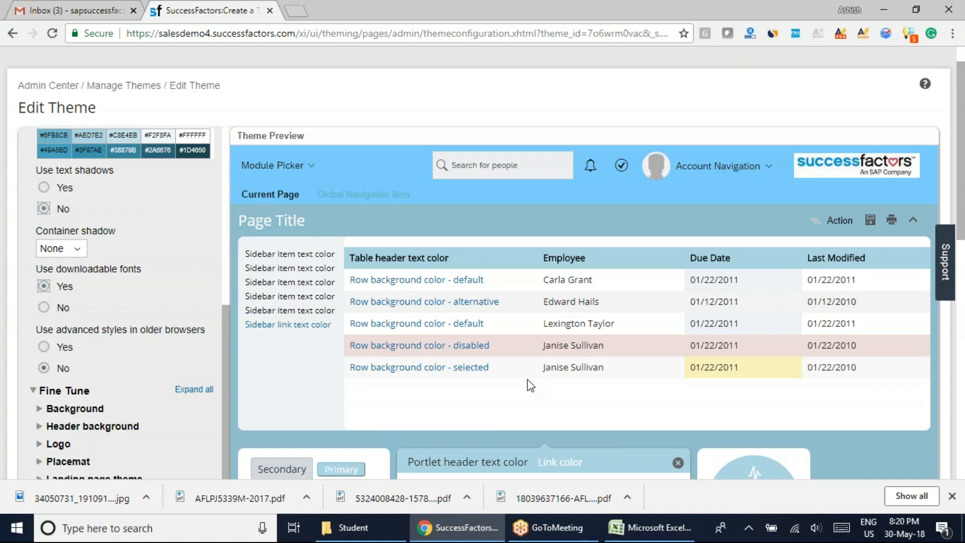
pyautogui.scroll(1, 530, 386)
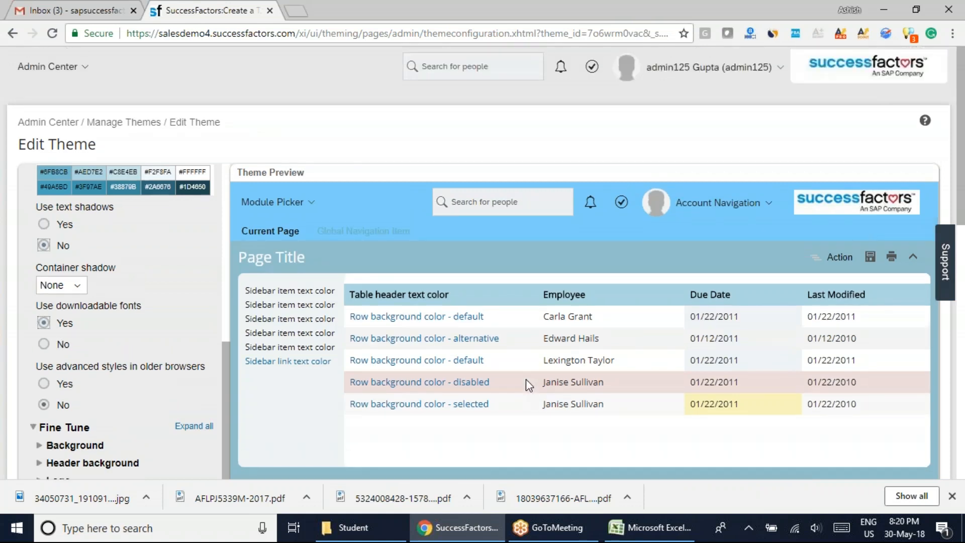
pyautogui.scroll(-7, 526, 379)
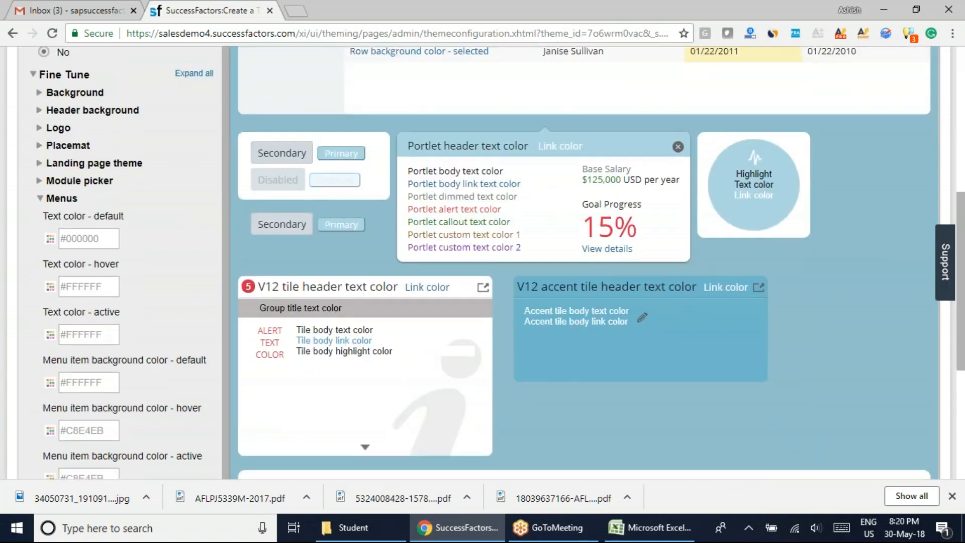
pyautogui.scroll(-3, 349, 362)
pyautogui.scroll(2, 207, 317)
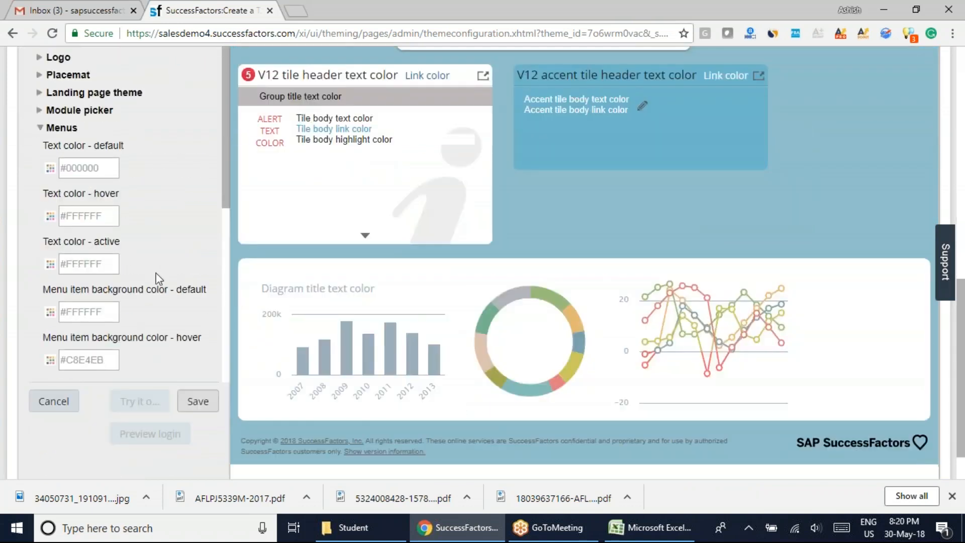
pyautogui.click(49, 167)
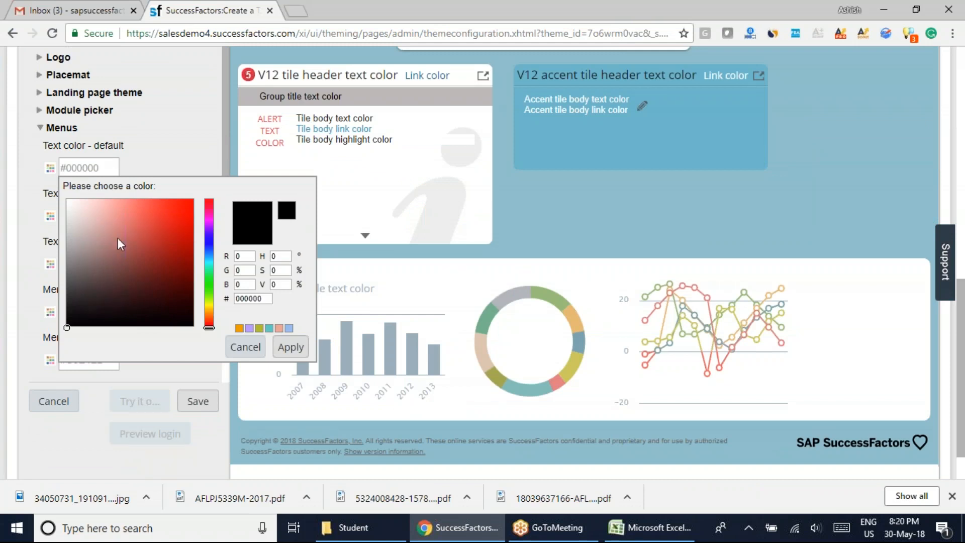
pyautogui.click(179, 207)
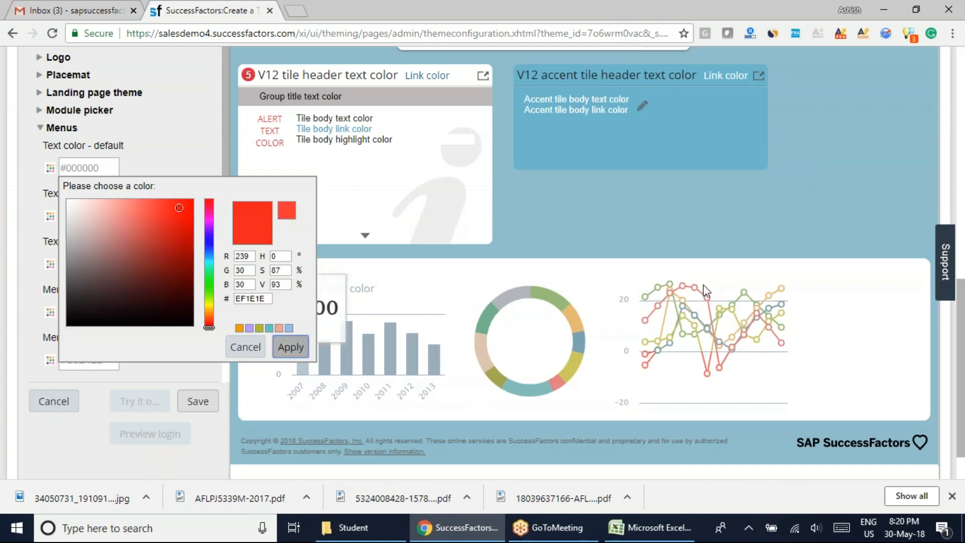
# Examine the theme preview and the Quick Theme settings for the effect of the Menus default text color.
pyautogui.scroll(4, 549, 336)
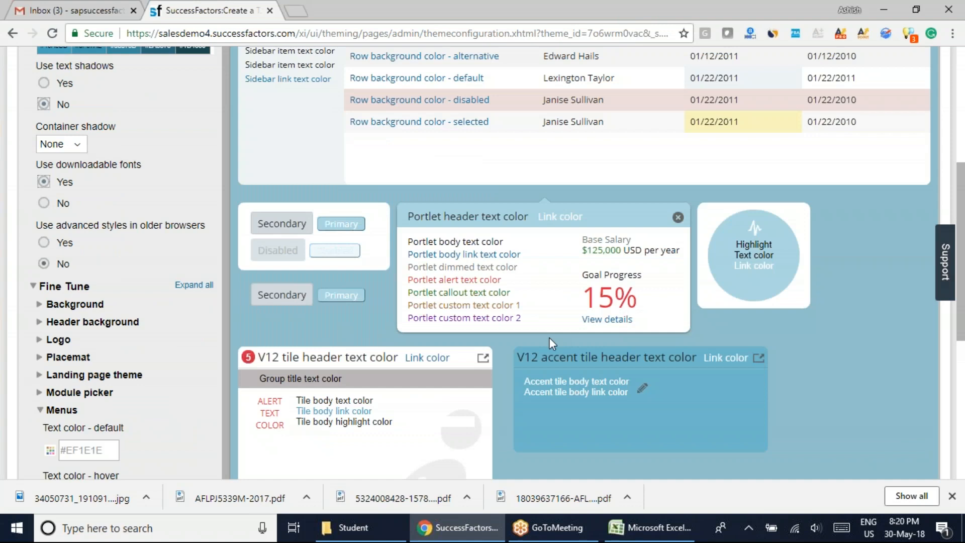
pyautogui.scroll(4, 549, 337)
pyautogui.scroll(-4, 550, 343)
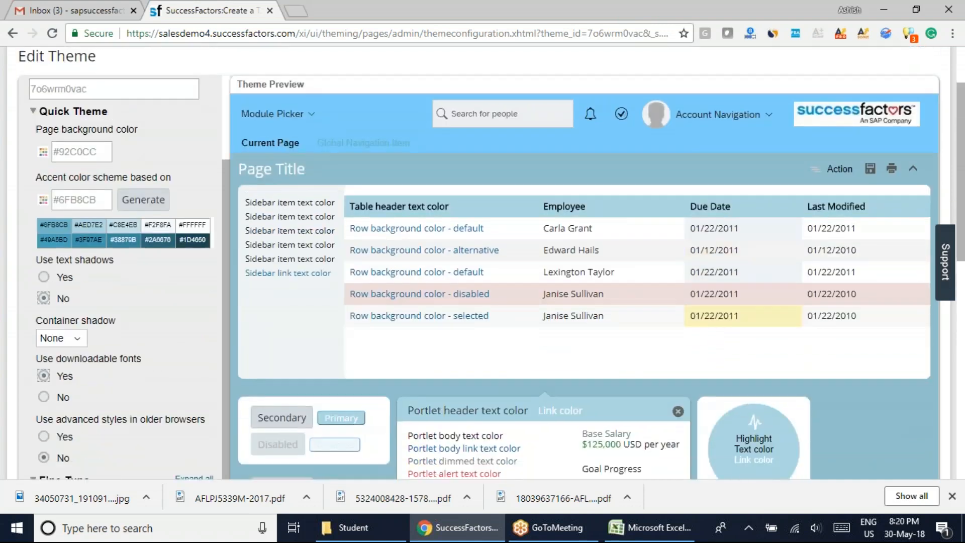
pyautogui.scroll(-3, 818, 380)
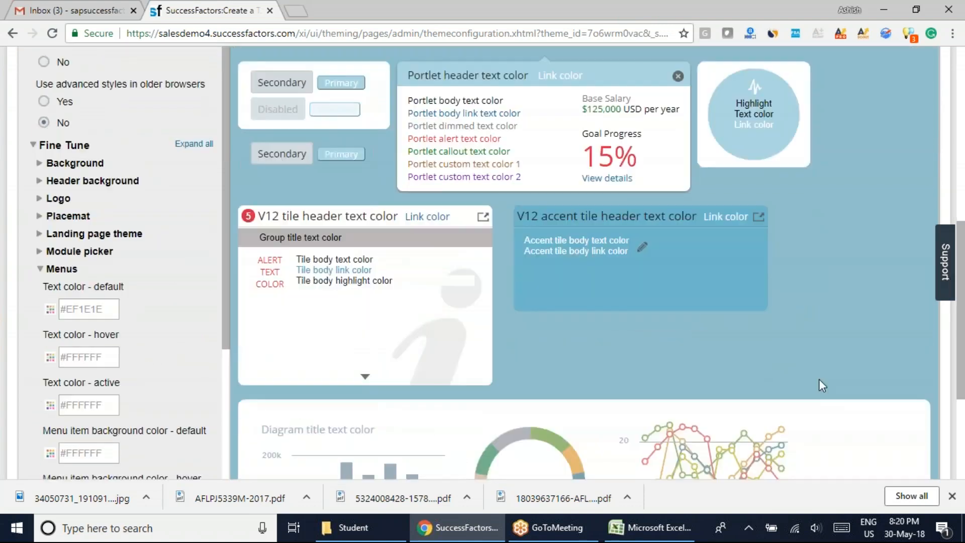
pyautogui.scroll(4, 819, 379)
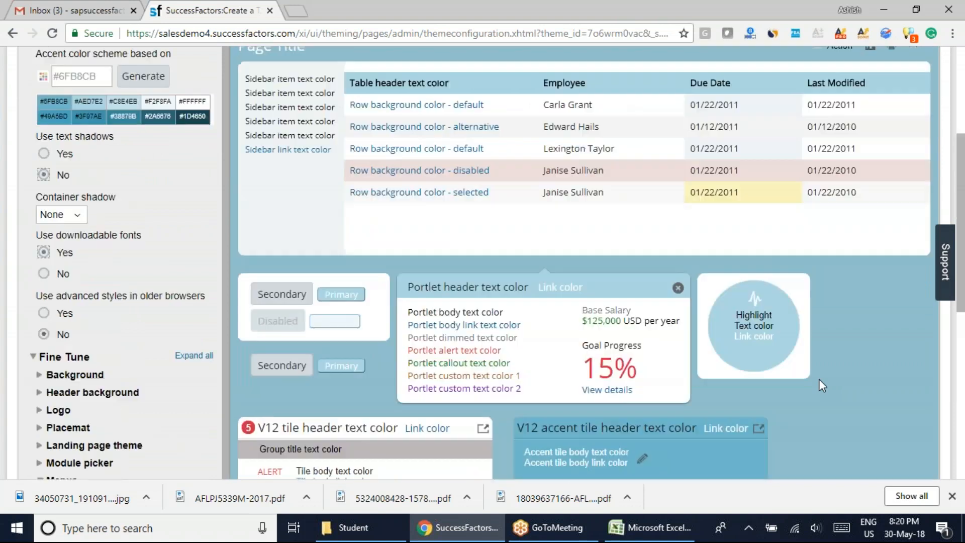
pyautogui.click(310, 62)
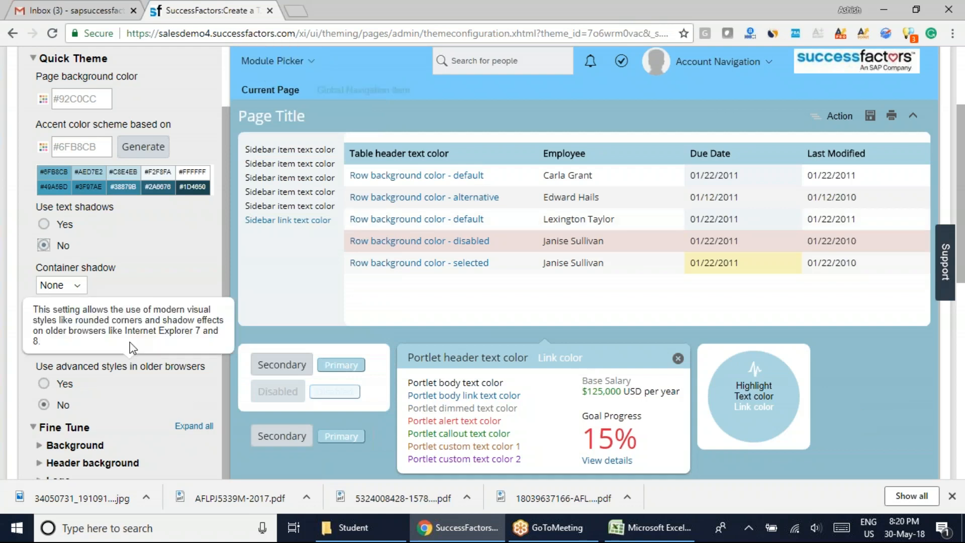
pyautogui.scroll(-2, 126, 321)
pyautogui.scroll(5, 111, 319)
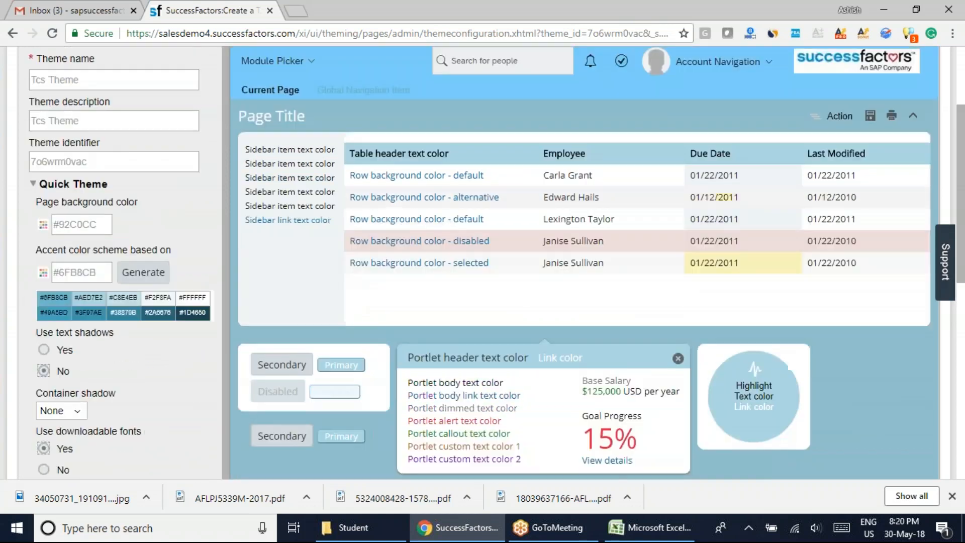
pyautogui.scroll(3, 106, 318)
pyautogui.scroll(-7, 106, 317)
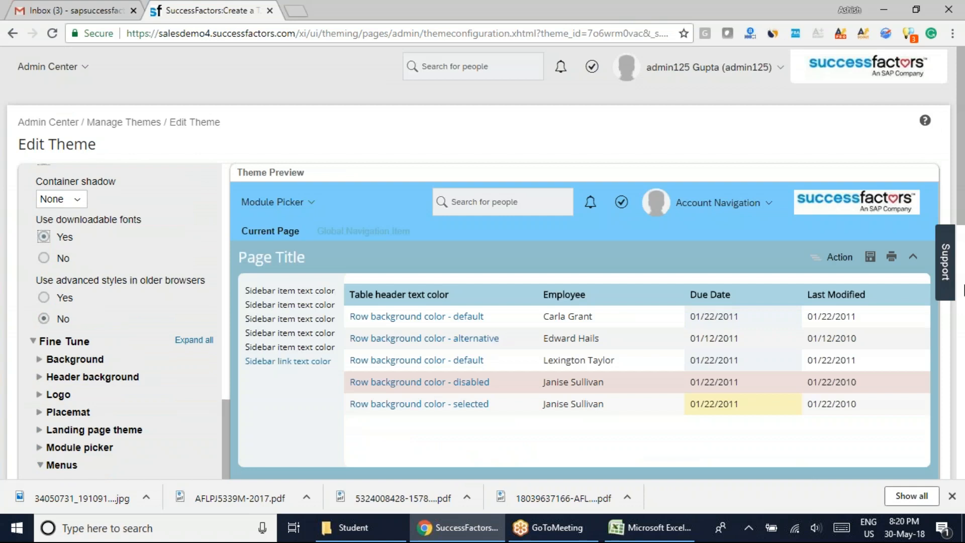
# Open the preview's Module Picker and check its entries against the Menus default text color.
pyautogui.scroll(-3, 233, 283)
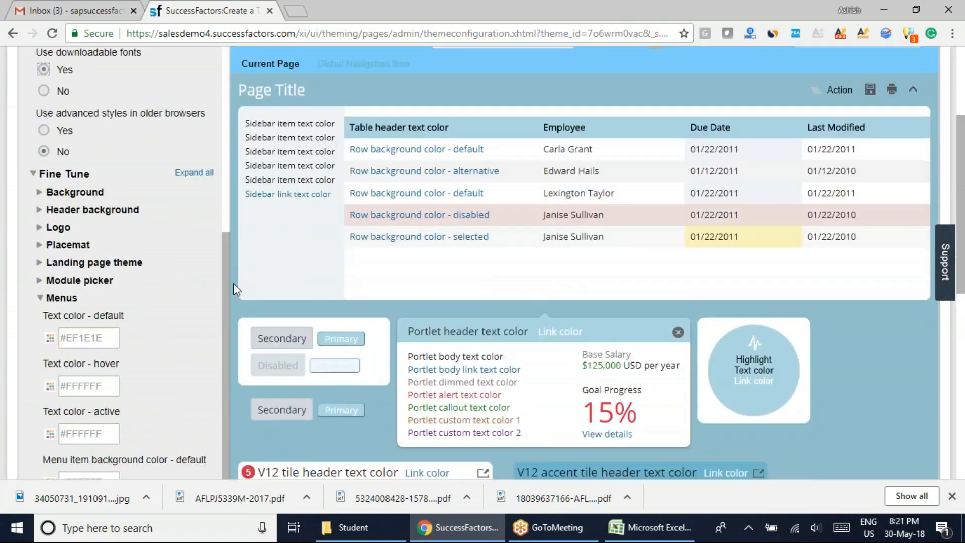
pyautogui.scroll(6, 231, 306)
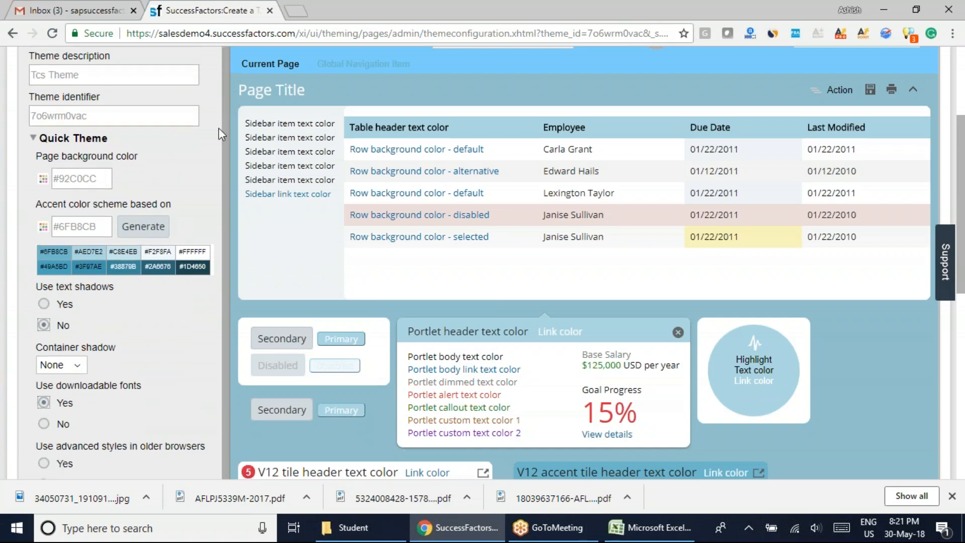
pyautogui.scroll(-5, 221, 201)
pyautogui.scroll(-1, 224, 354)
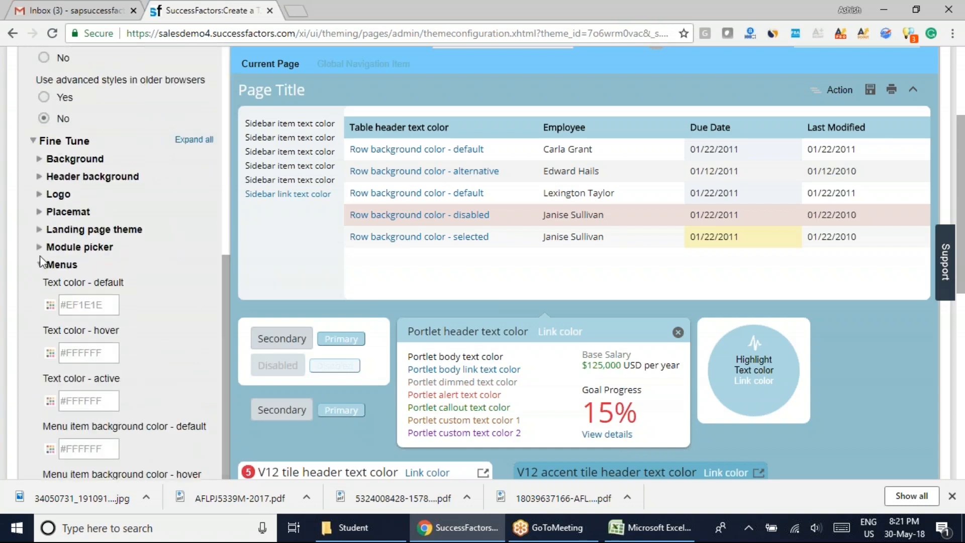
pyautogui.scroll(4, 873, 263)
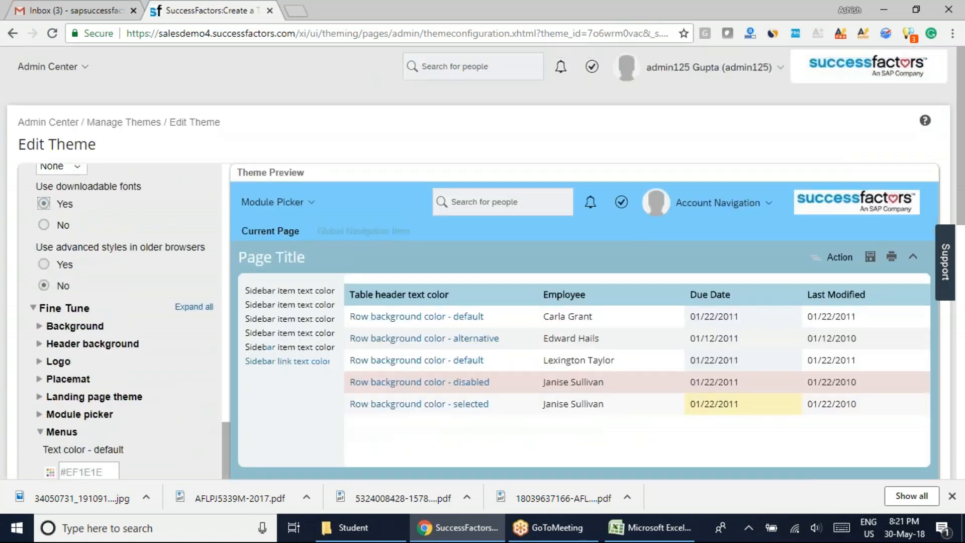
pyautogui.click(272, 206)
pyautogui.scroll(-1, 289, 251)
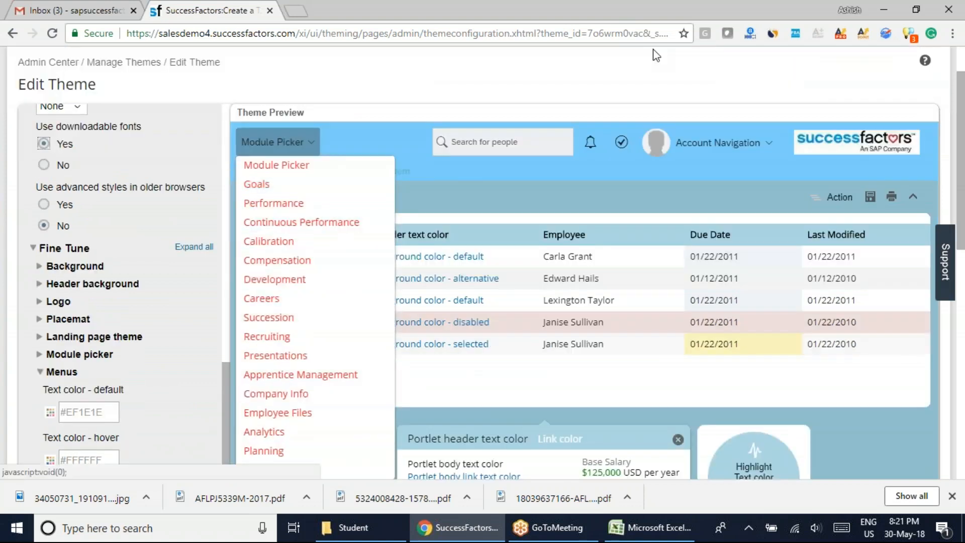
# Inspect the Menus active text color and default menu item background color without changing them, and collapse the Menus section.
pyautogui.moveTo(963, 142); pyautogui.dragTo(963, 256)
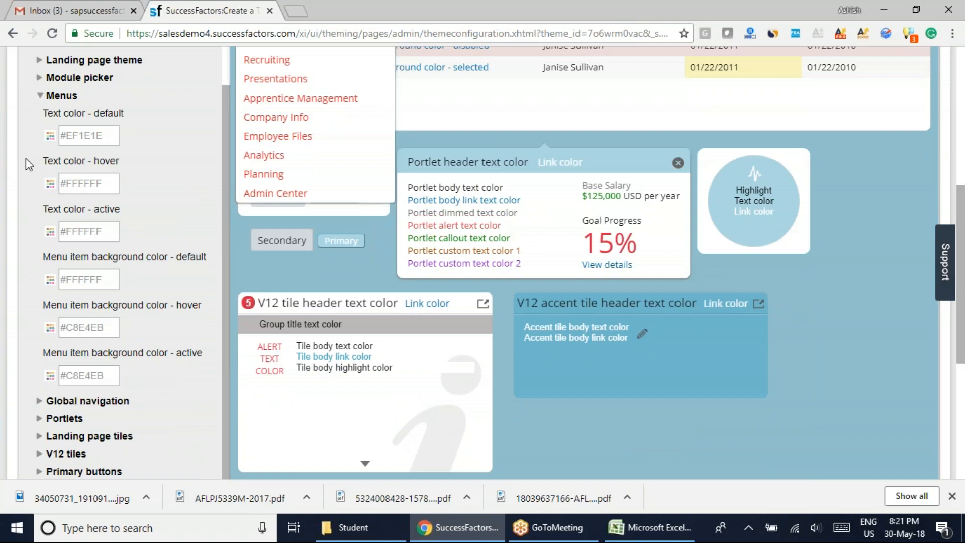
pyautogui.click(50, 231)
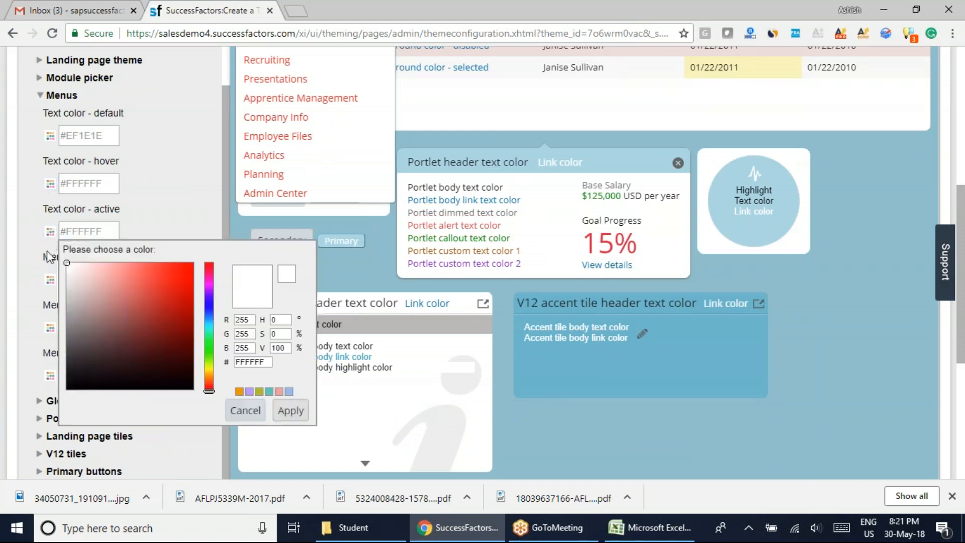
pyautogui.click(50, 279)
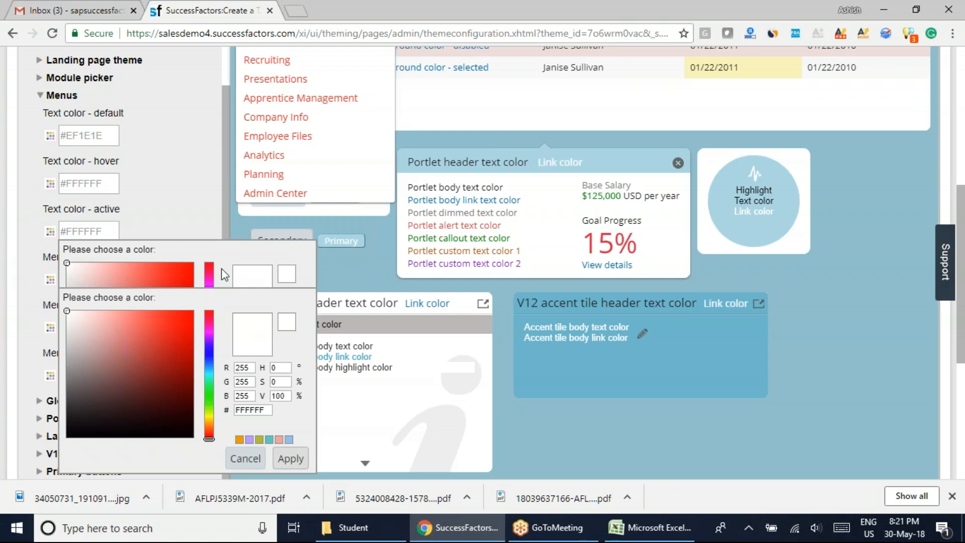
pyautogui.click(245, 458)
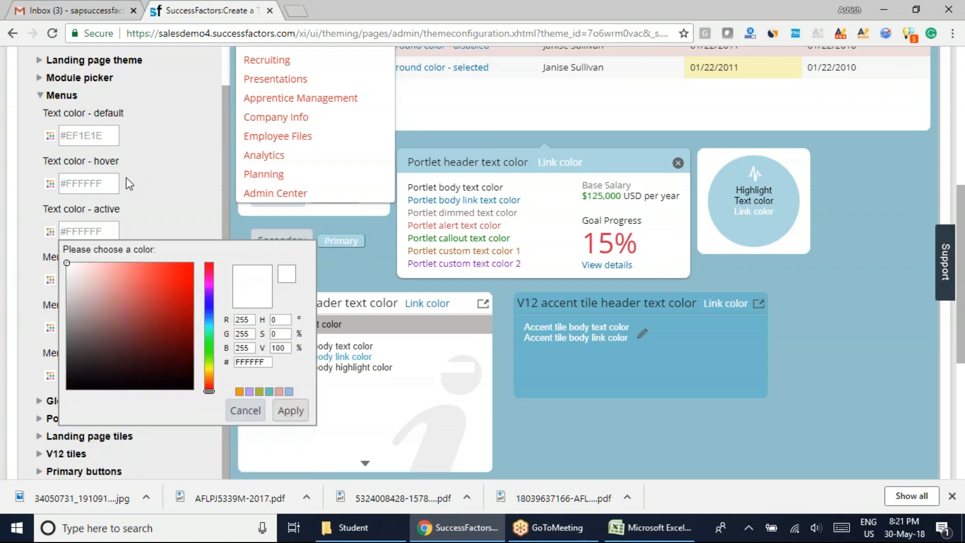
pyautogui.click(245, 415)
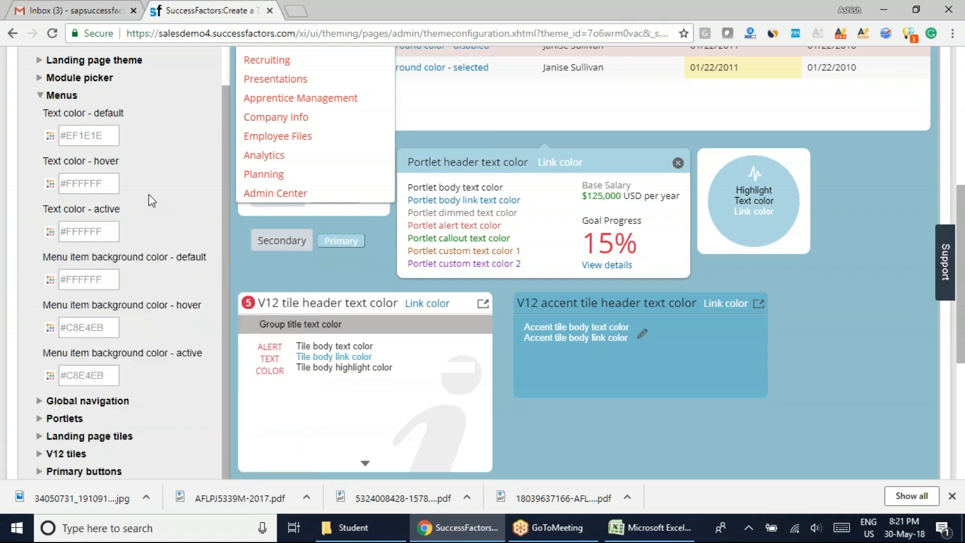
pyautogui.click(40, 95)
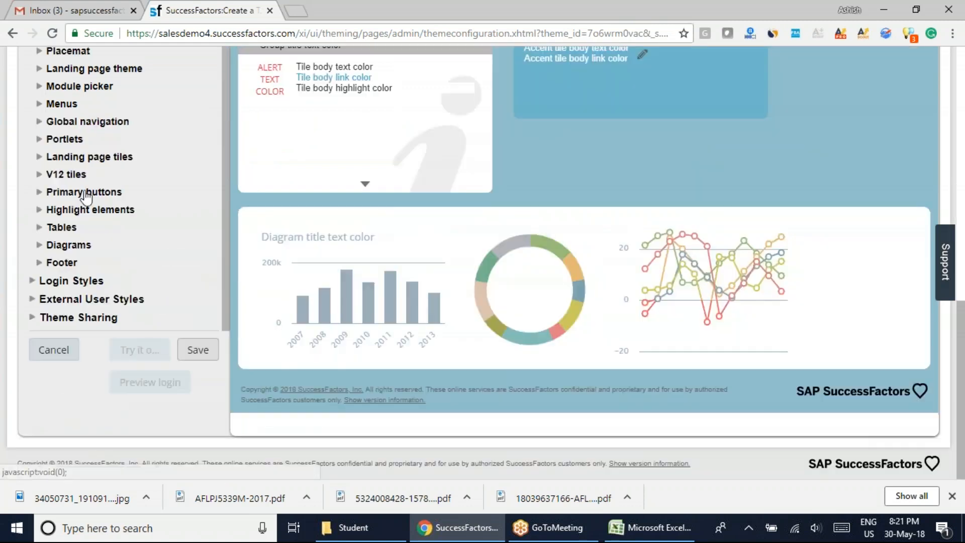
# Expand the Global navigation settings, compare their text colors with the theme preview, and collapse the section.
pyautogui.click(39, 122)
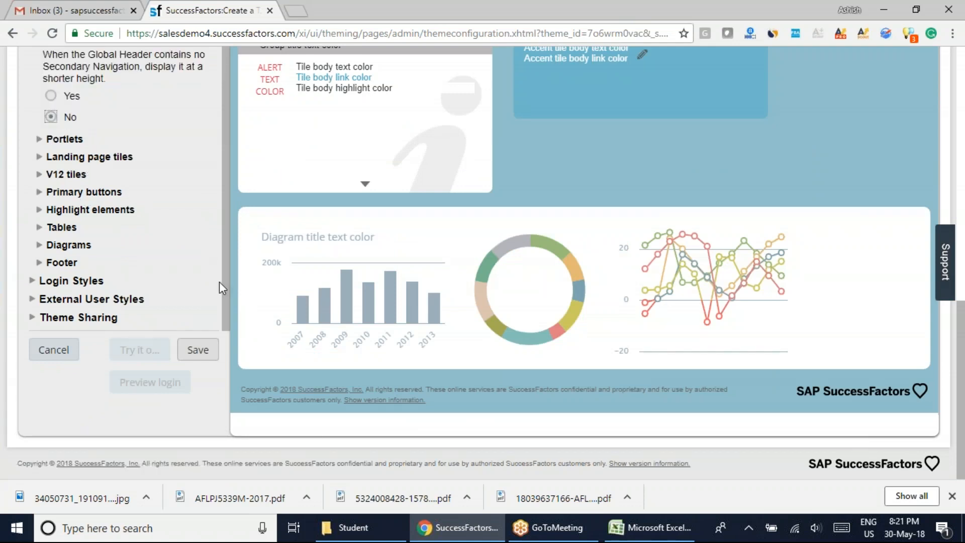
pyautogui.scroll(3, 221, 254)
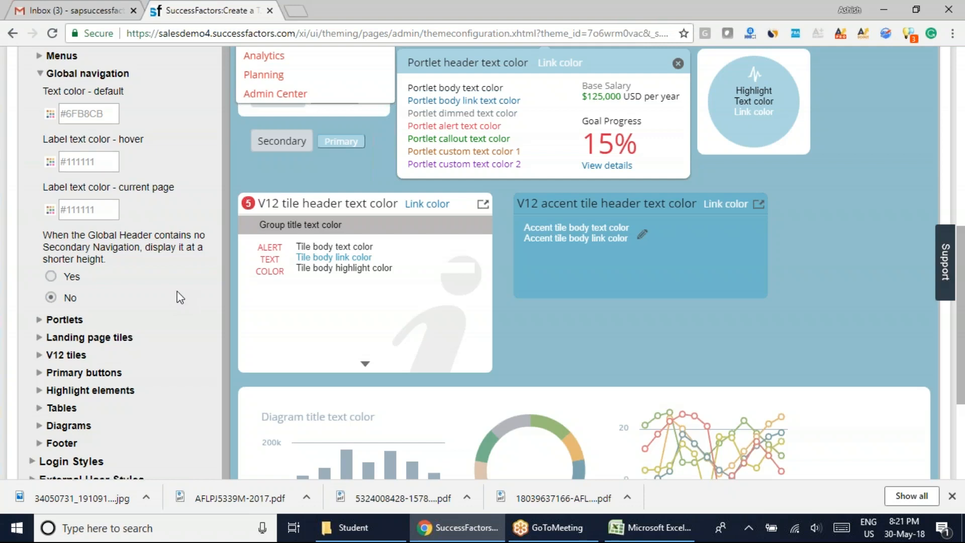
pyautogui.scroll(3, 177, 291)
pyautogui.scroll(3, 827, 388)
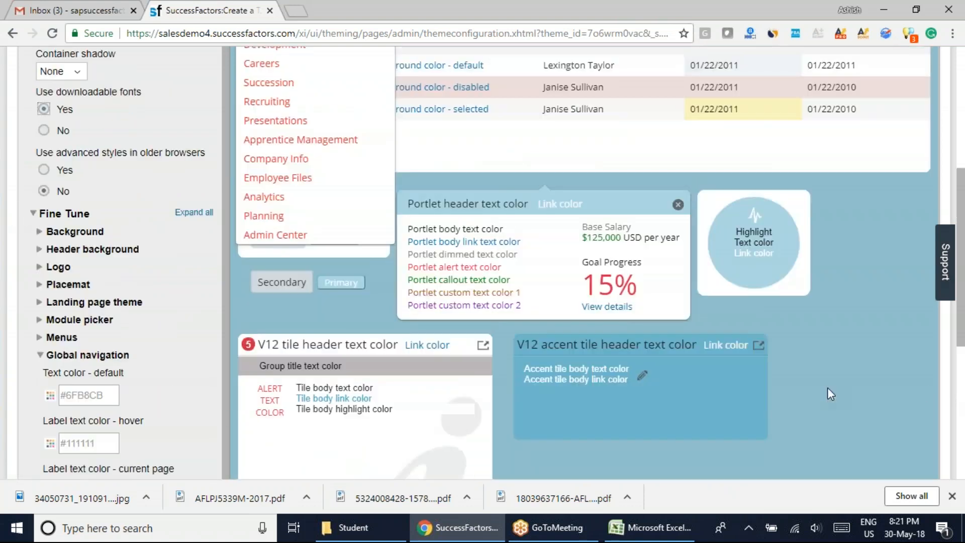
pyautogui.scroll(4, 748, 369)
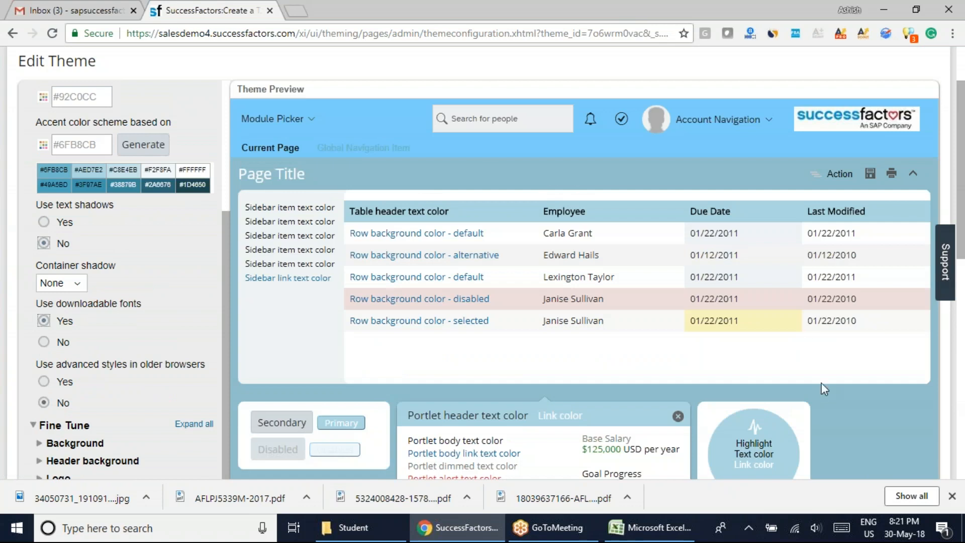
pyautogui.scroll(-7, 821, 390)
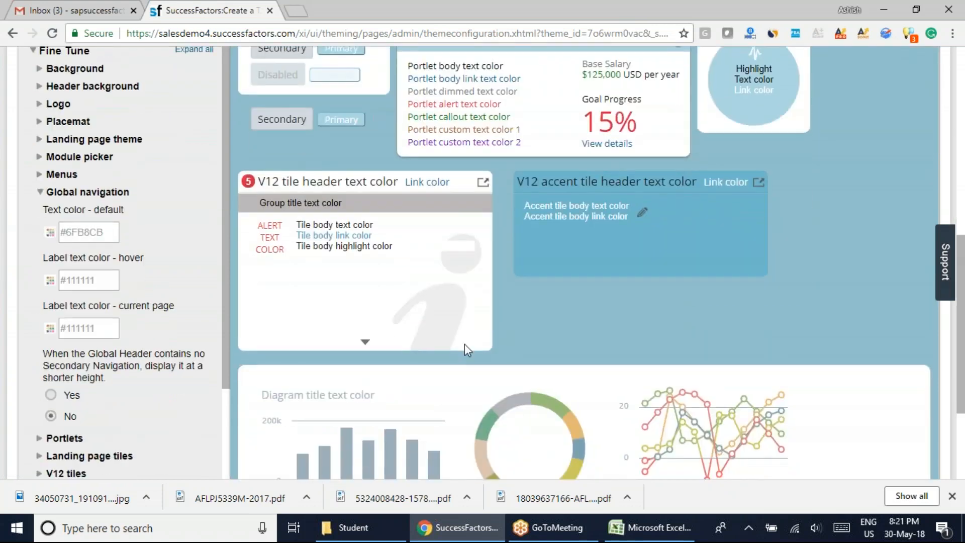
pyautogui.click(44, 146)
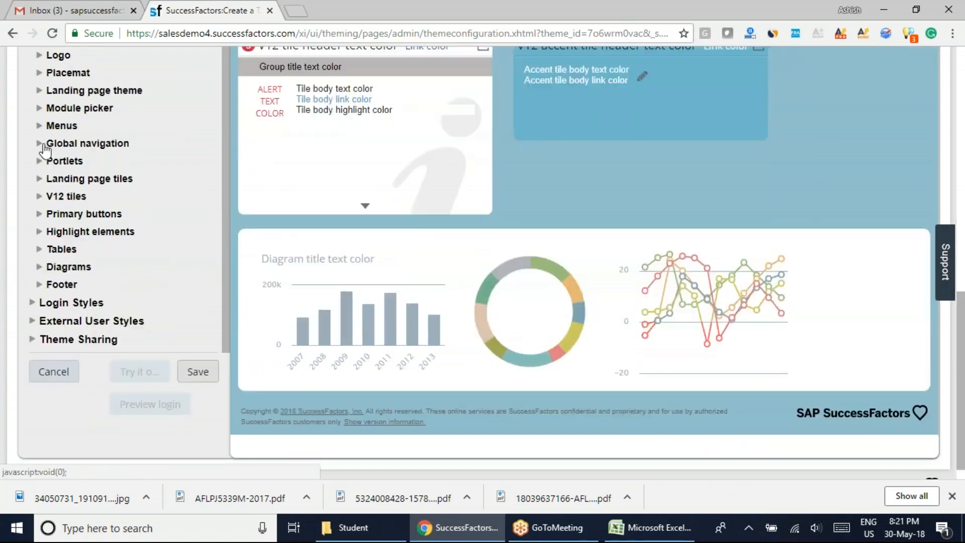
# Expand the Portlets settings, review their colors, inspect the header text color without changing it, and collapse the section.
pyautogui.click(40, 162)
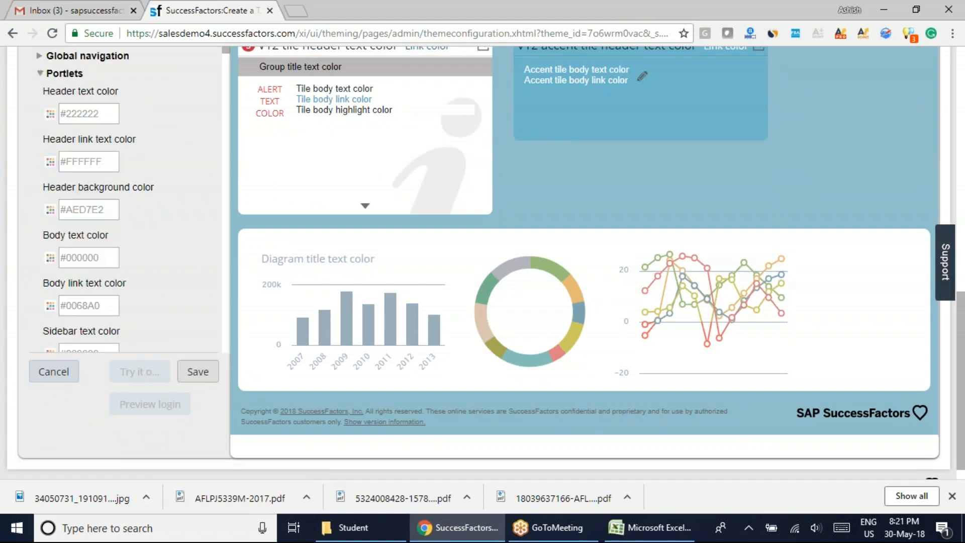
pyautogui.scroll(3, 164, 260)
pyautogui.scroll(-3, 165, 261)
pyautogui.click(718, 4)
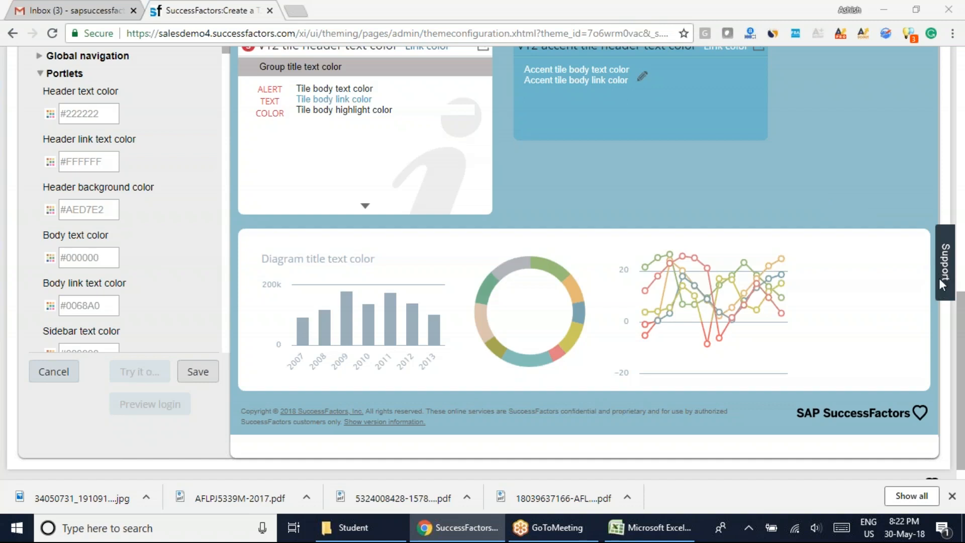
pyautogui.moveTo(777, 281)
pyautogui.click(749, 76)
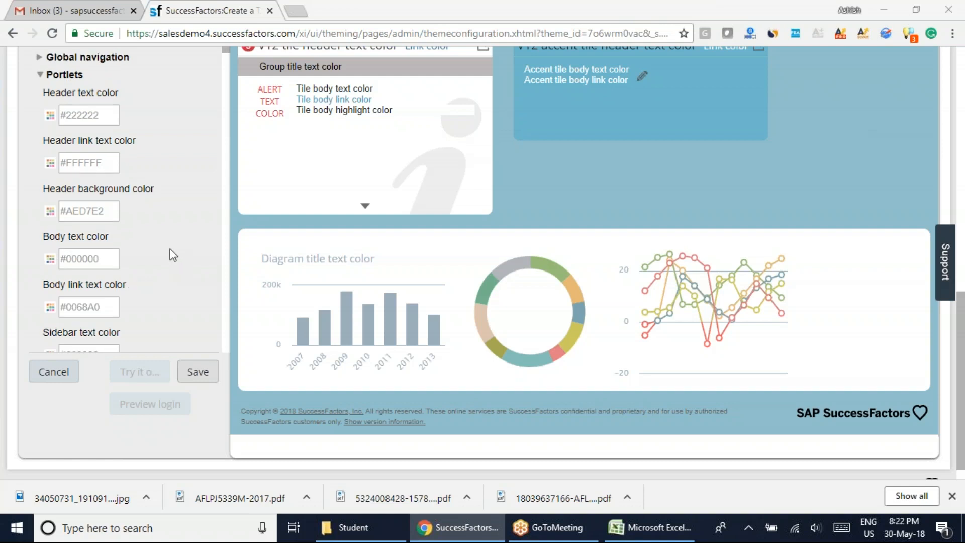
pyautogui.scroll(2, 169, 251)
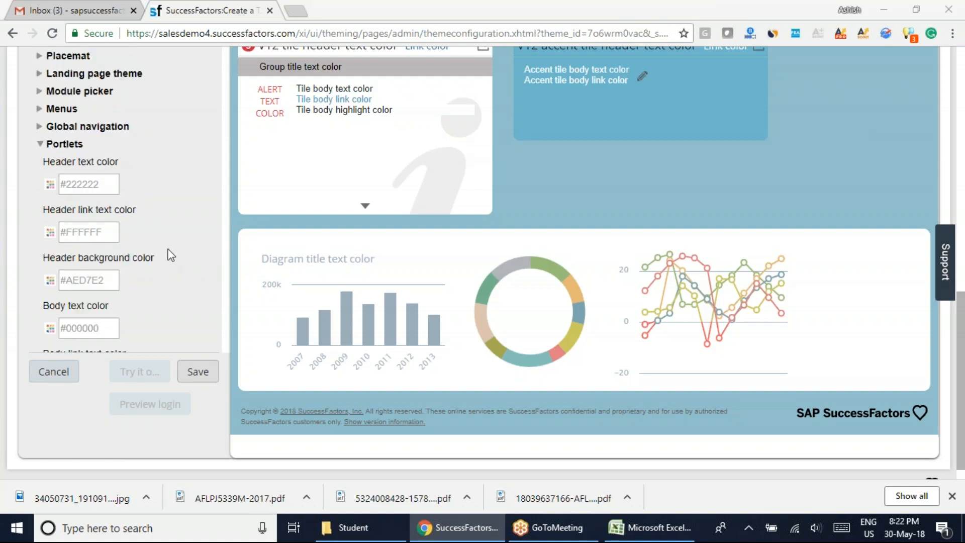
pyautogui.click(51, 184)
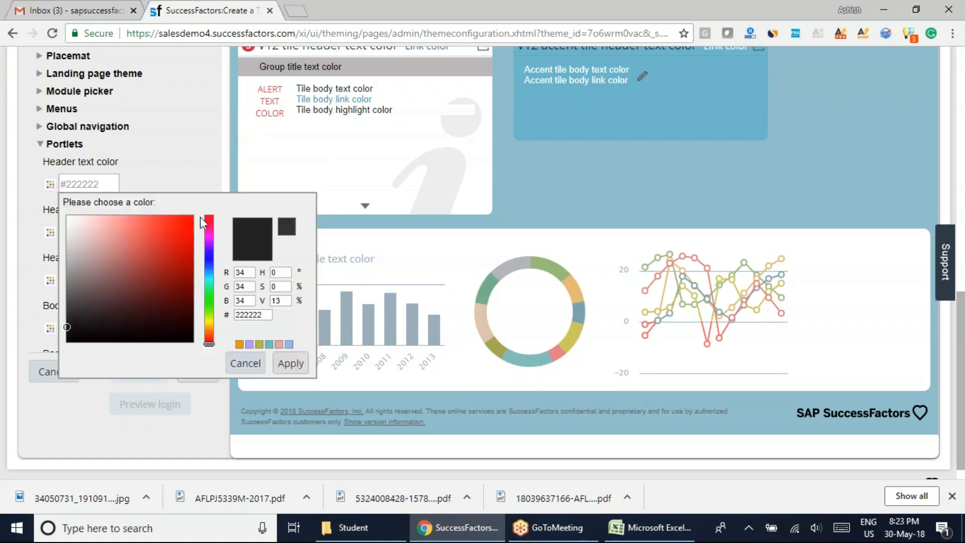
pyautogui.click(236, 363)
pyautogui.click(41, 145)
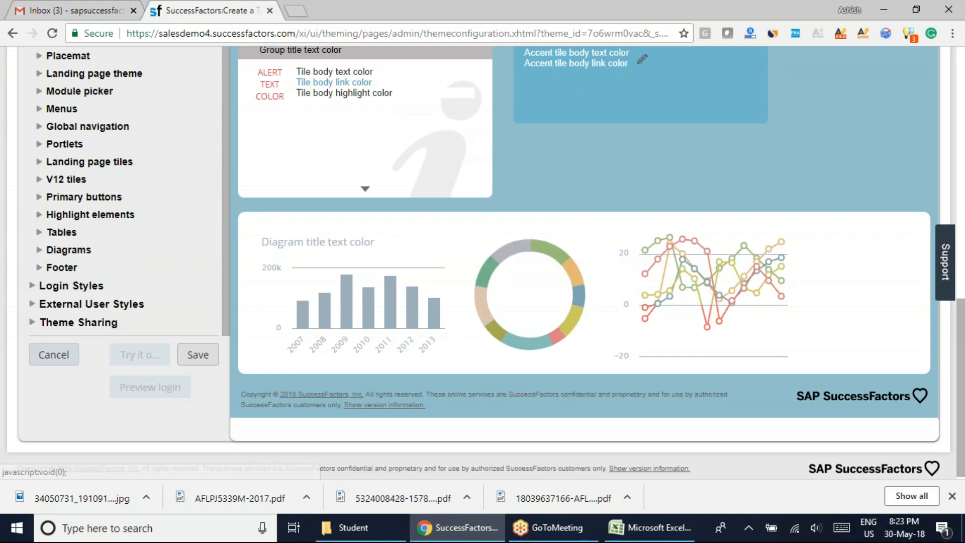
# Expand the Landing page tiles settings and set the body background color to the red #D72525.
pyautogui.click(87, 163)
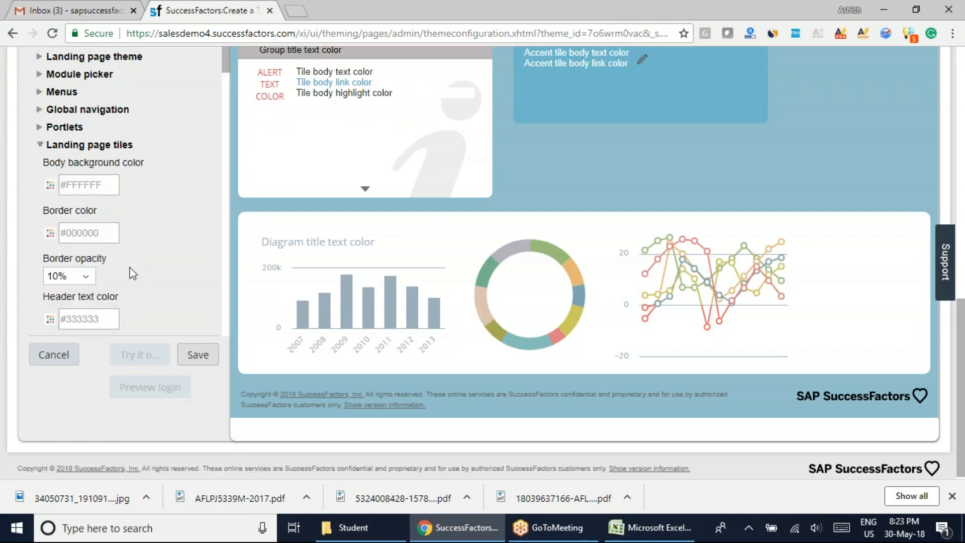
pyautogui.scroll(2, 130, 272)
pyautogui.scroll(-3, 131, 273)
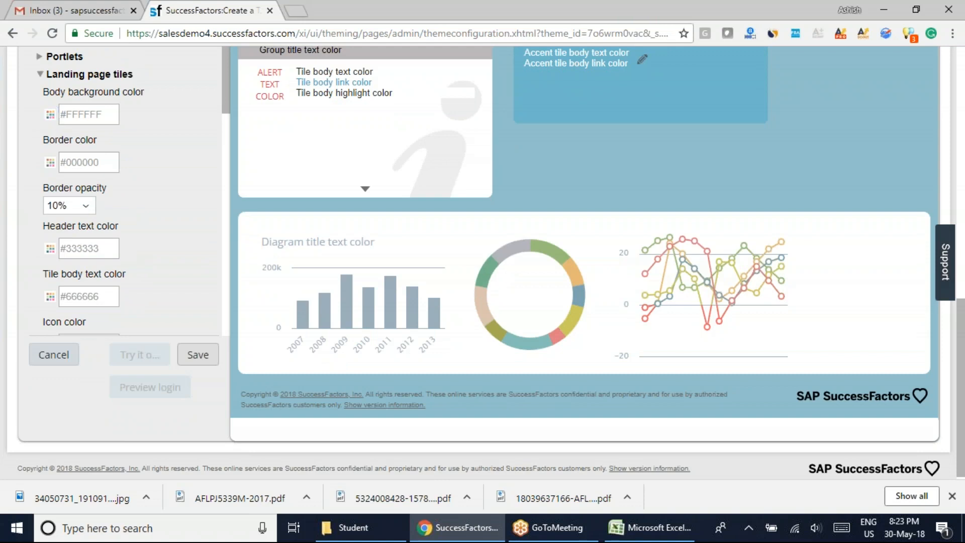
pyautogui.moveTo(963, 427)
pyautogui.mouseDown()
pyautogui.moveTo(963, 231)
pyautogui.moveTo(963, 410)
pyautogui.mouseUp()
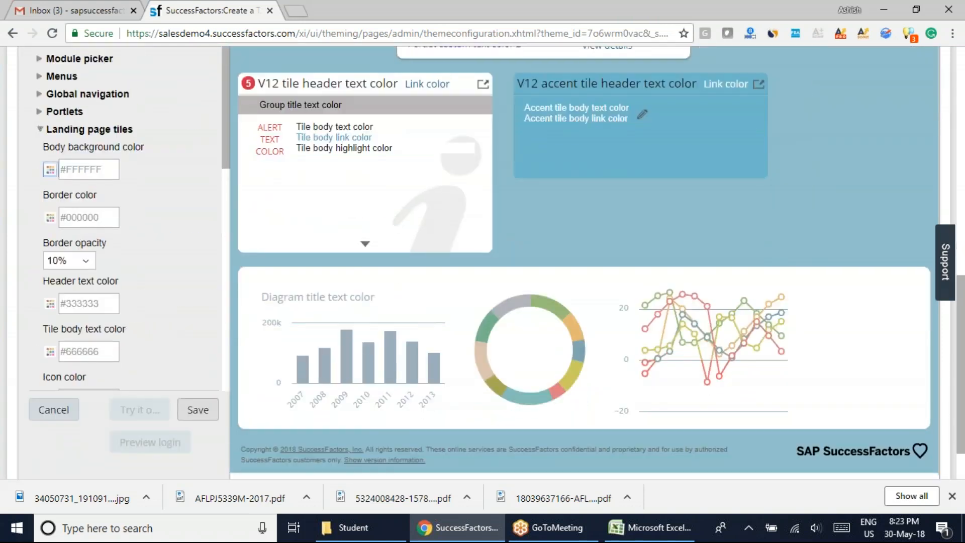
pyautogui.click(50, 170)
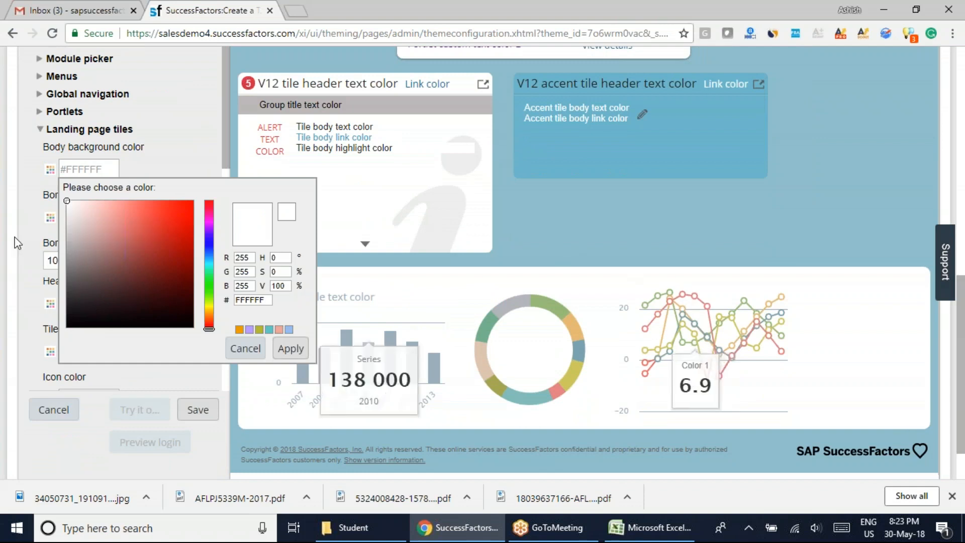
pyautogui.moveTo(67, 201); pyautogui.dragTo(173, 220)
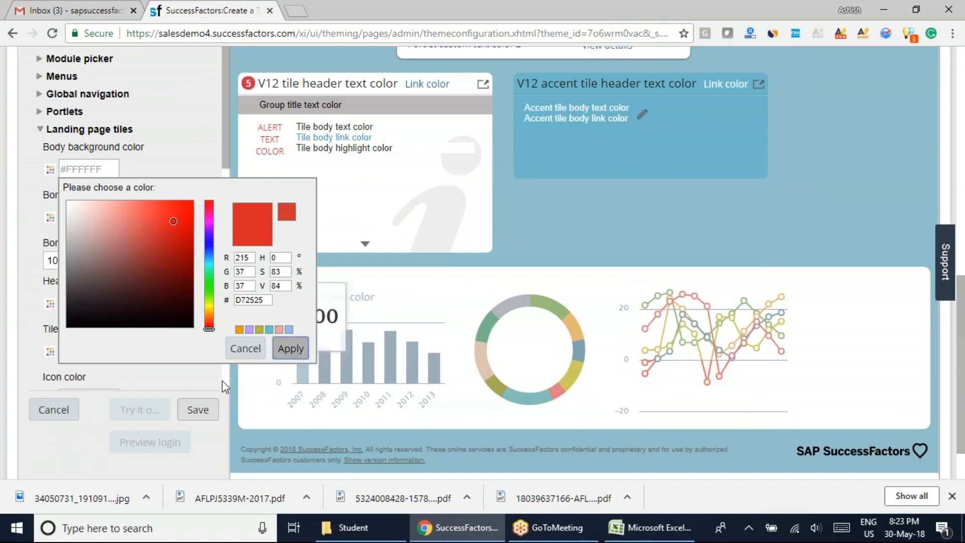
pyautogui.click(290, 348)
# Check the theme preview for the tile color and save the theme.
pyautogui.moveTo(963, 346); pyautogui.dragTo(957, 172)
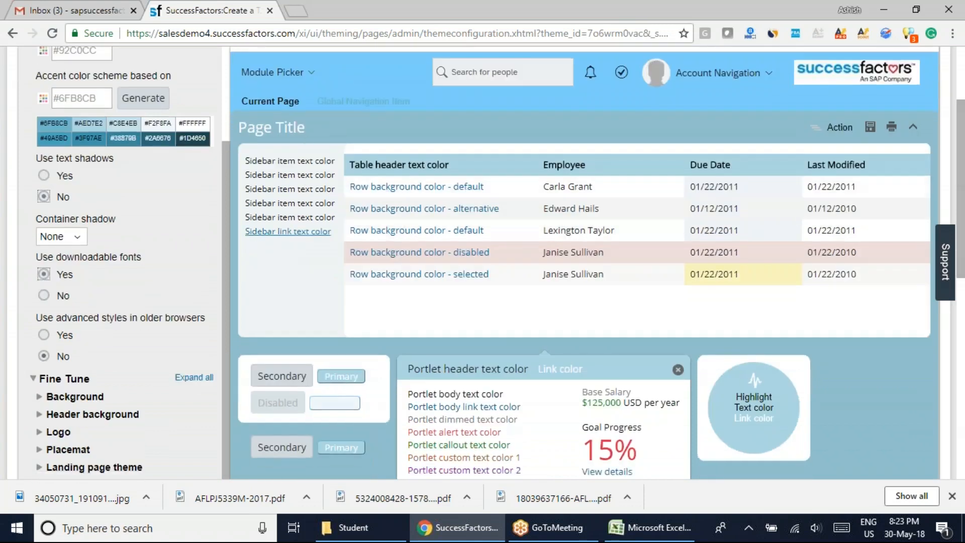
pyautogui.moveTo(963, 216); pyautogui.dragTo(963, 484)
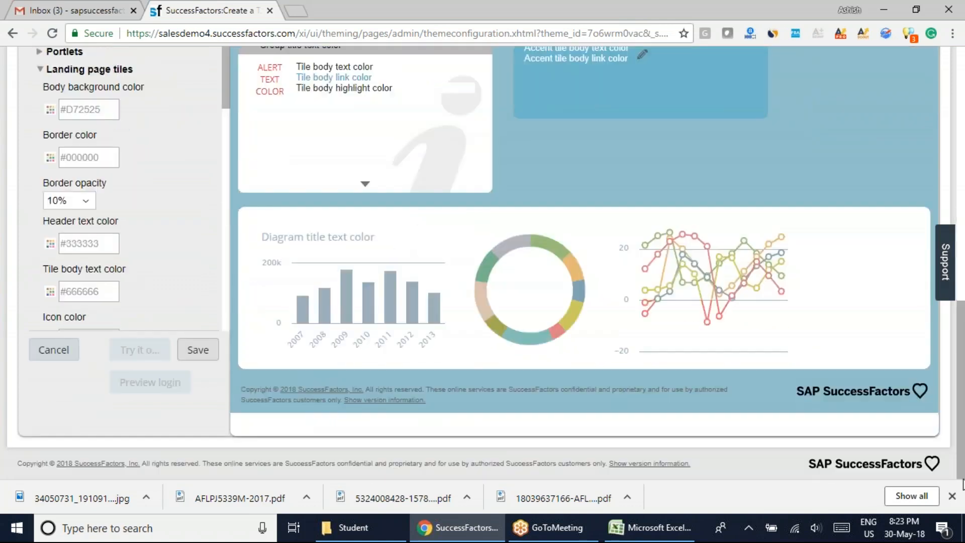
pyautogui.click(196, 350)
pyautogui.click(654, 337)
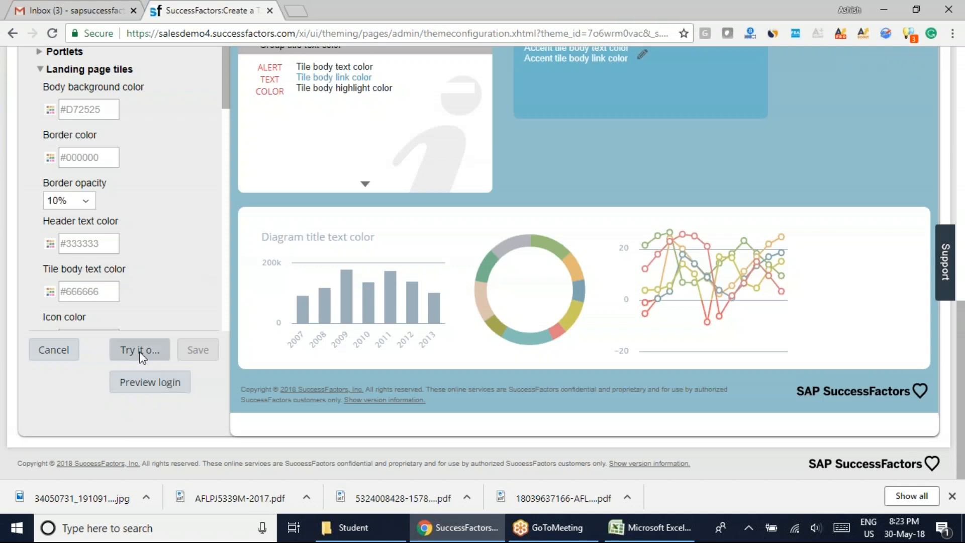
# Recheck the tiles' body background color without changing it, and try out the saved theme.
pyautogui.scroll(3, 141, 231)
pyautogui.scroll(-2, 140, 231)
pyautogui.scroll(-1, 120, 201)
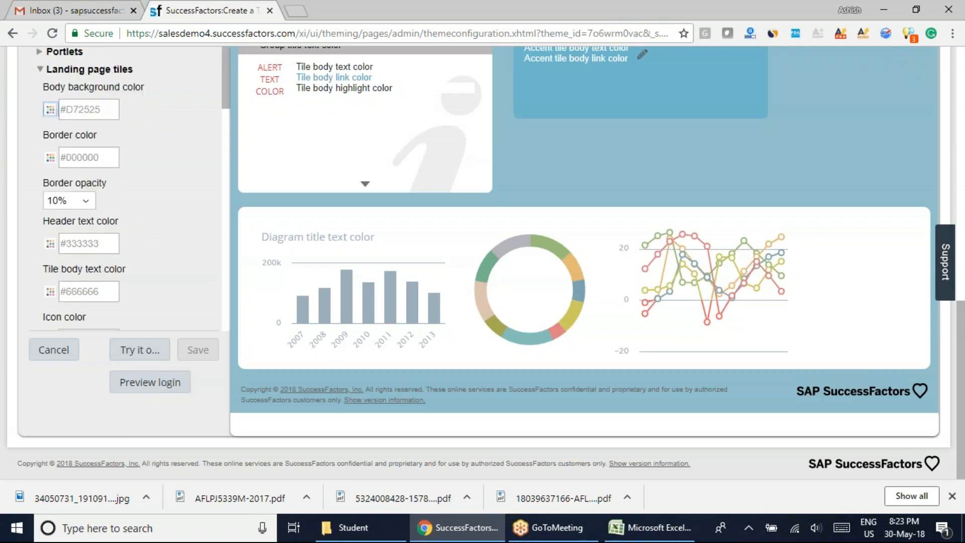
pyautogui.click(51, 112)
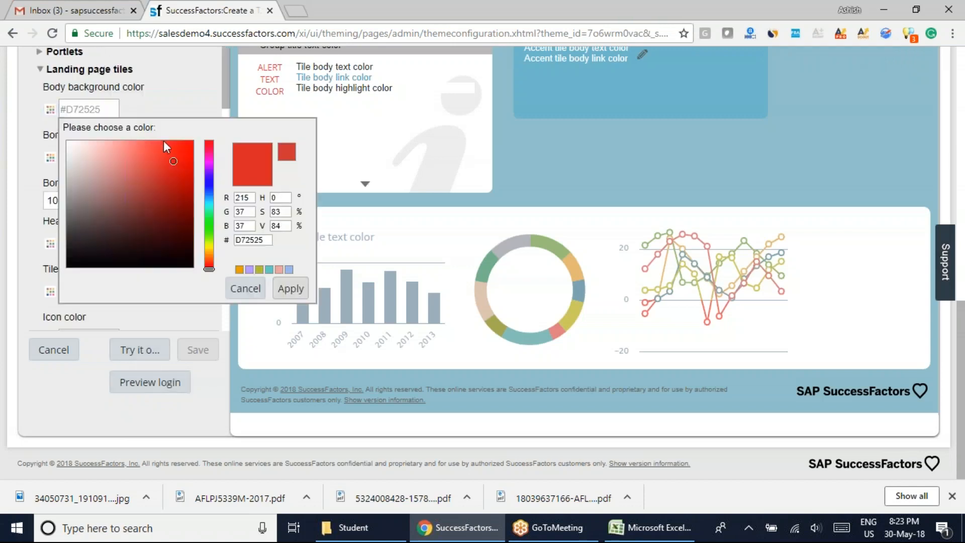
pyautogui.click(183, 95)
pyautogui.click(139, 351)
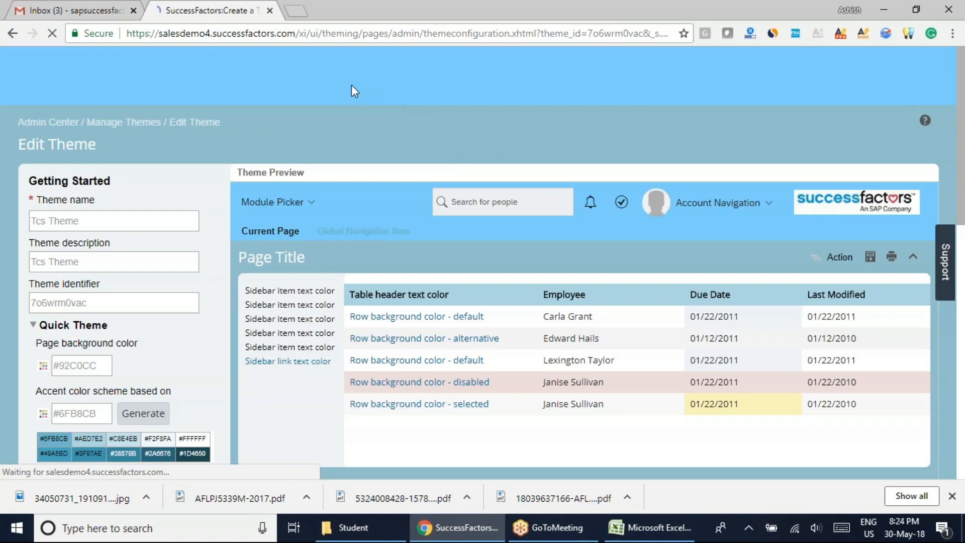
# Visit the Home page and the Goals page to examine how the tried-out theme looks on them.
pyautogui.moveTo(964, 185); pyautogui.dragTo(964, 137)
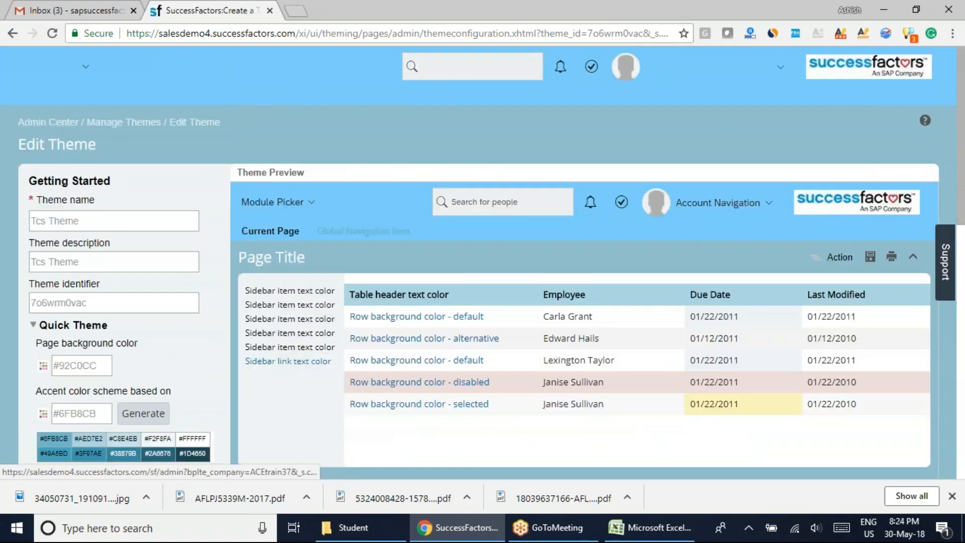
pyautogui.click(84, 71)
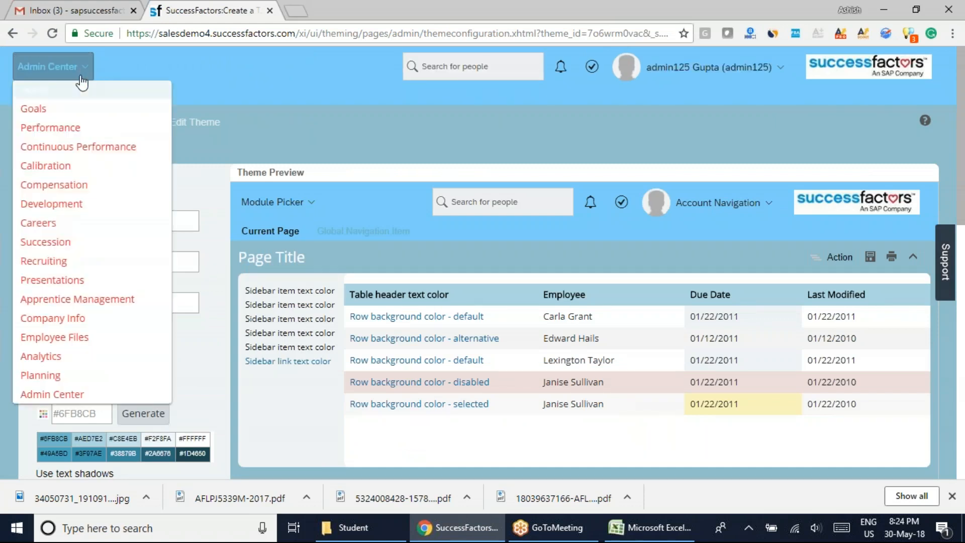
pyautogui.click(47, 93)
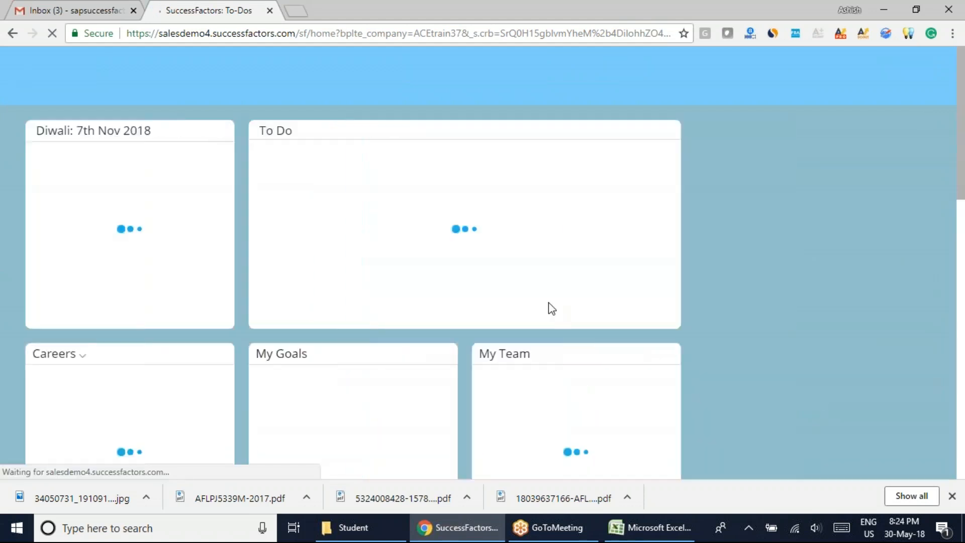
pyautogui.scroll(-10, 696, 352)
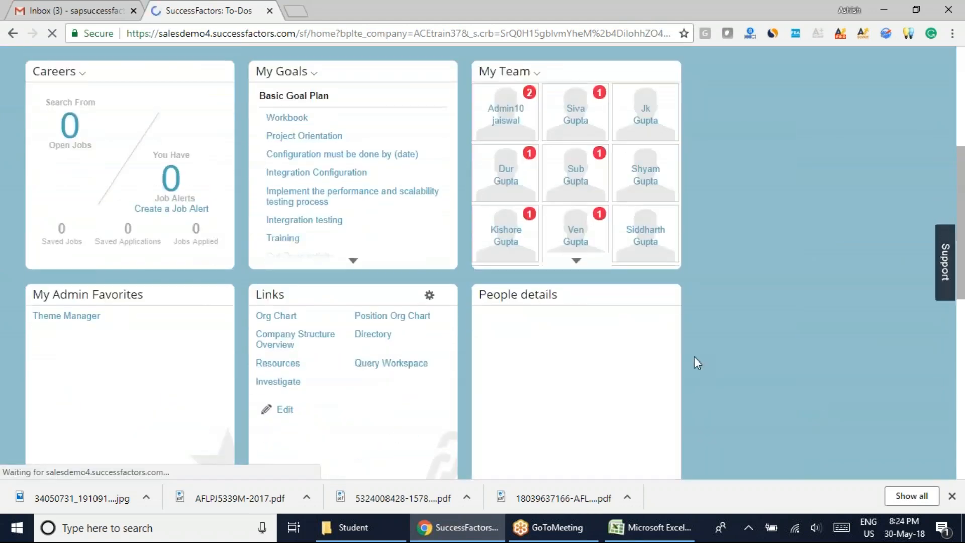
pyautogui.scroll(10, 688, 373)
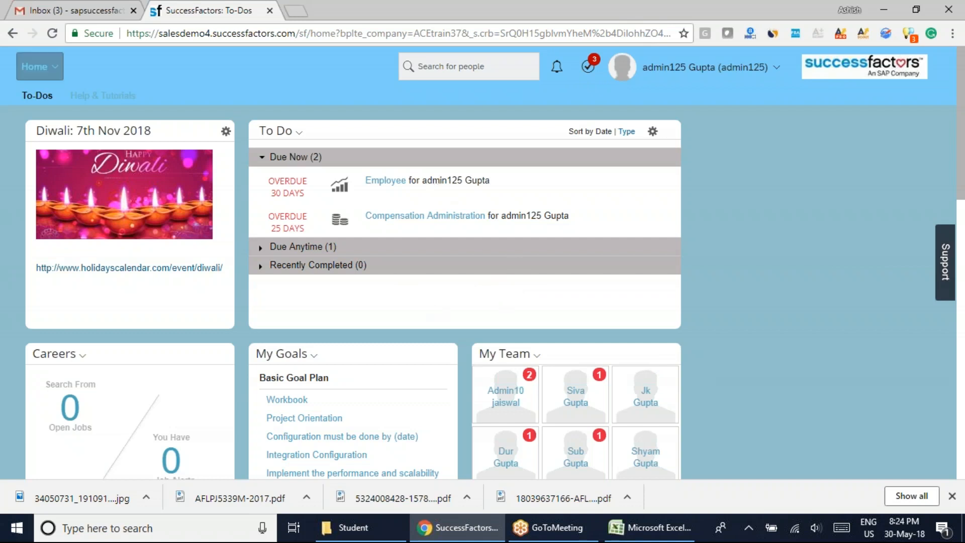
pyautogui.click(34, 66)
pyautogui.click(50, 126)
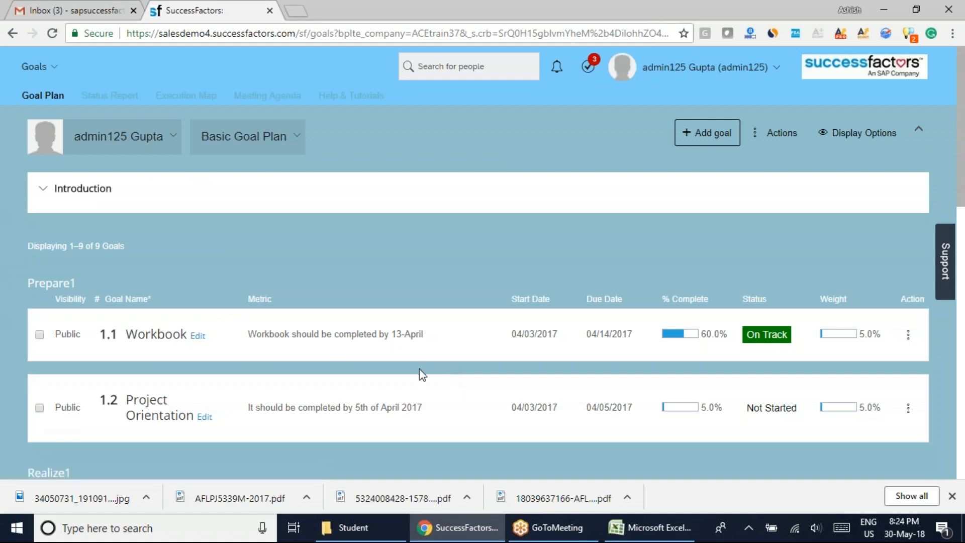
# Return to the Admin Center and reopen the Tcs Theme for editing from Theme Manager.
pyautogui.click(35, 66)
pyautogui.click(54, 394)
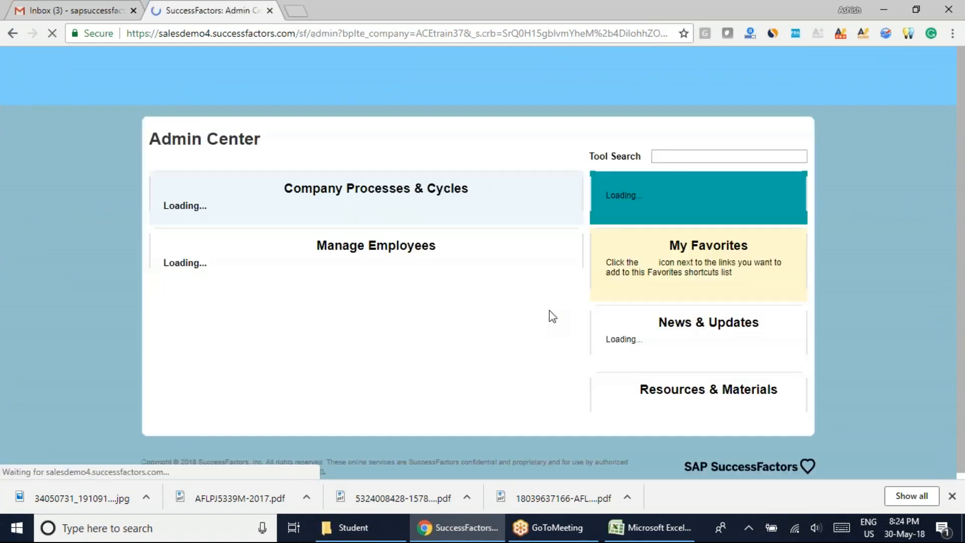
pyautogui.scroll(-4, 837, 363)
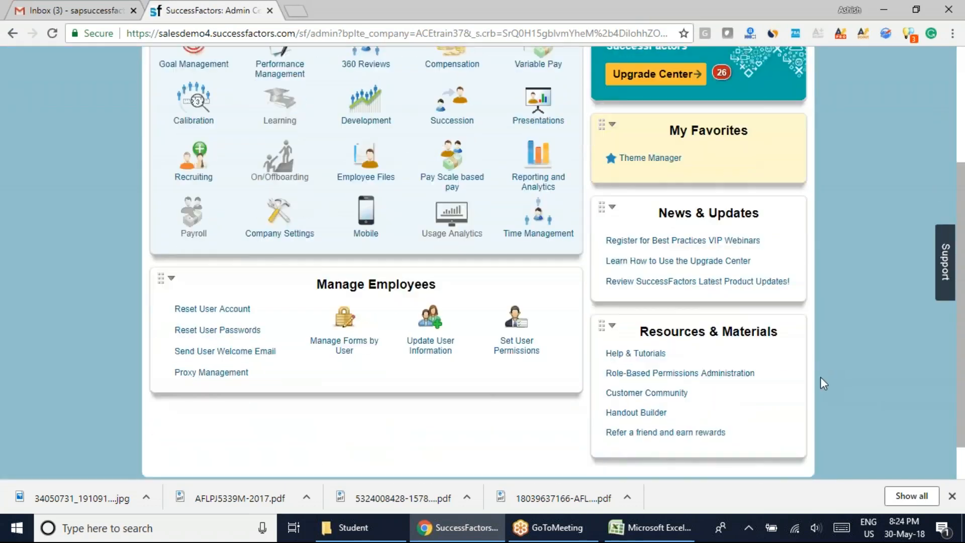
pyautogui.scroll(3, 710, 291)
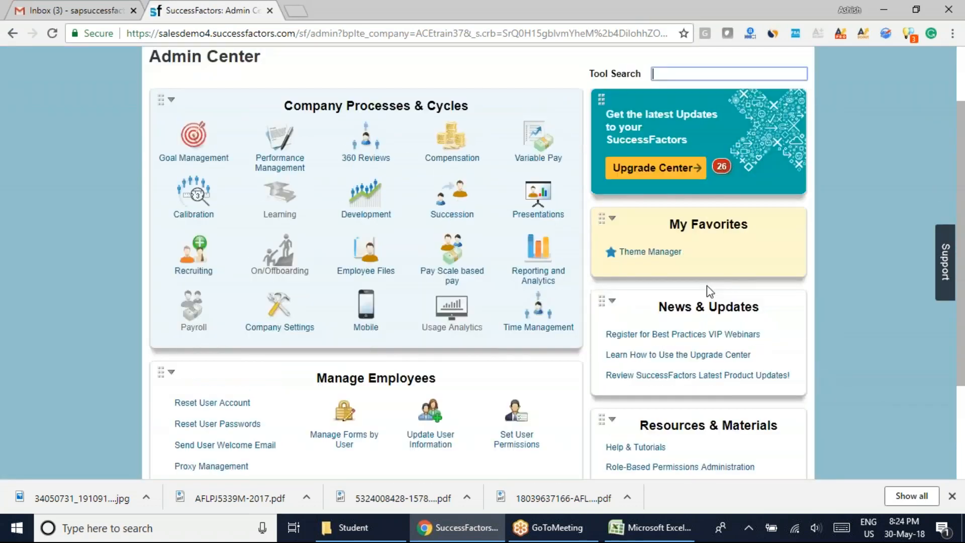
pyautogui.click(650, 253)
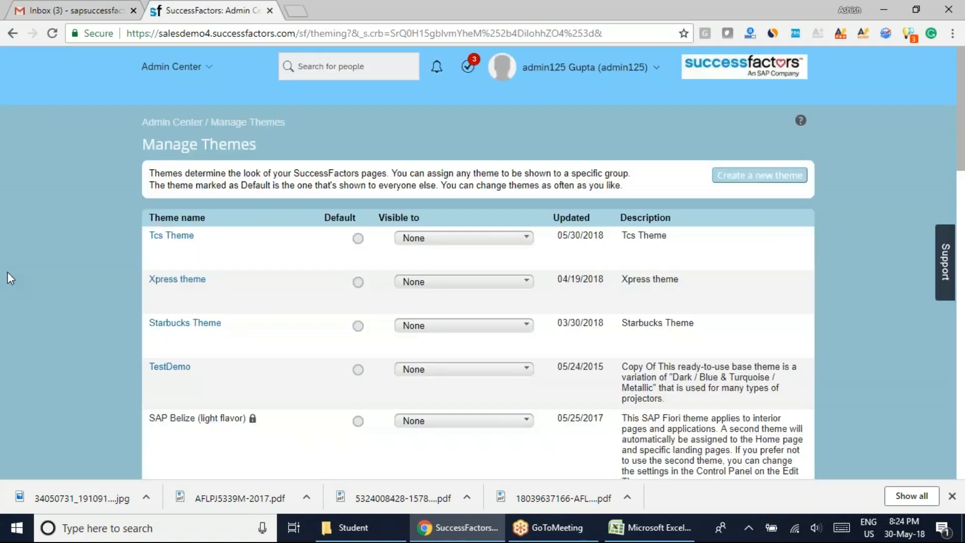
pyautogui.scroll(-4, 9, 286)
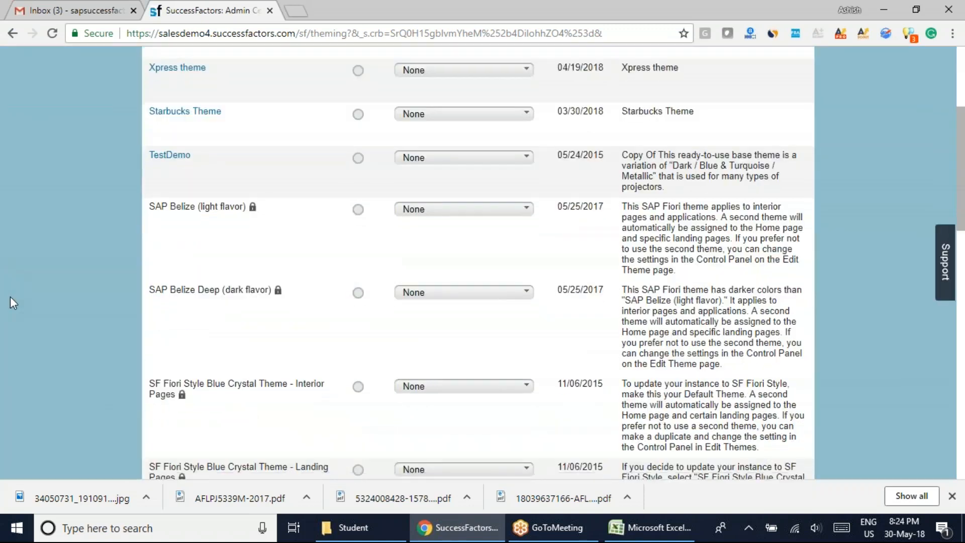
pyautogui.scroll(3, 39, 288)
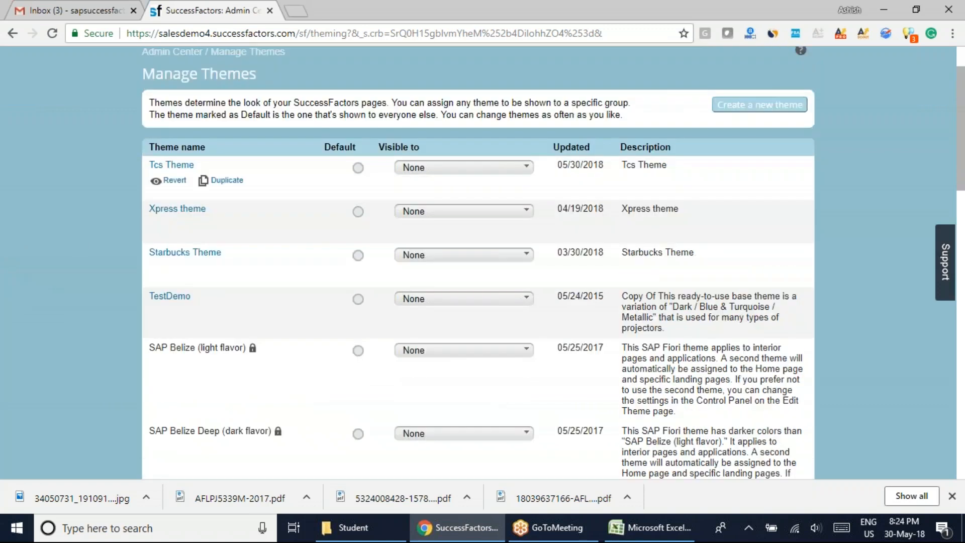
pyautogui.click(173, 166)
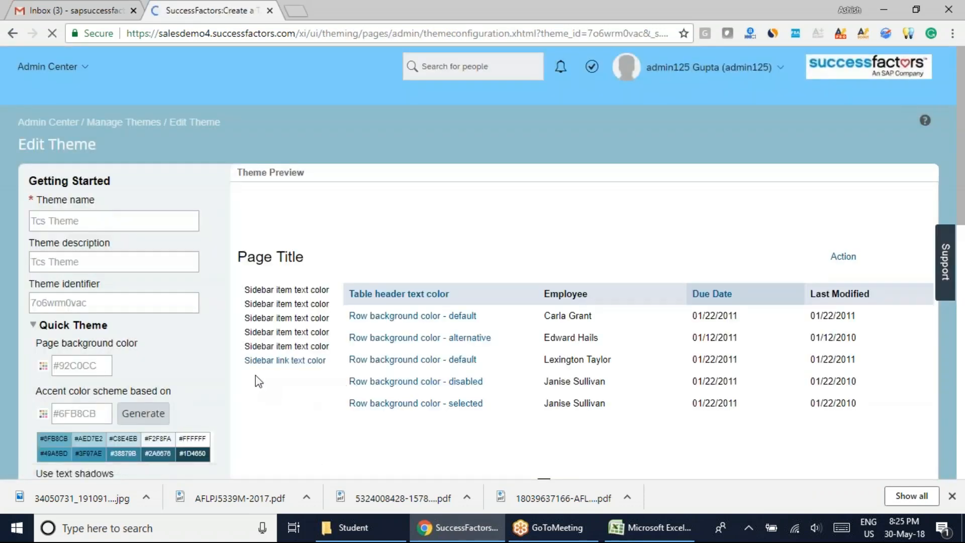
# Expand the Fine Tune settings and review the themes available under Landing page theme without changing the selection.
pyautogui.scroll(-12, 256, 375)
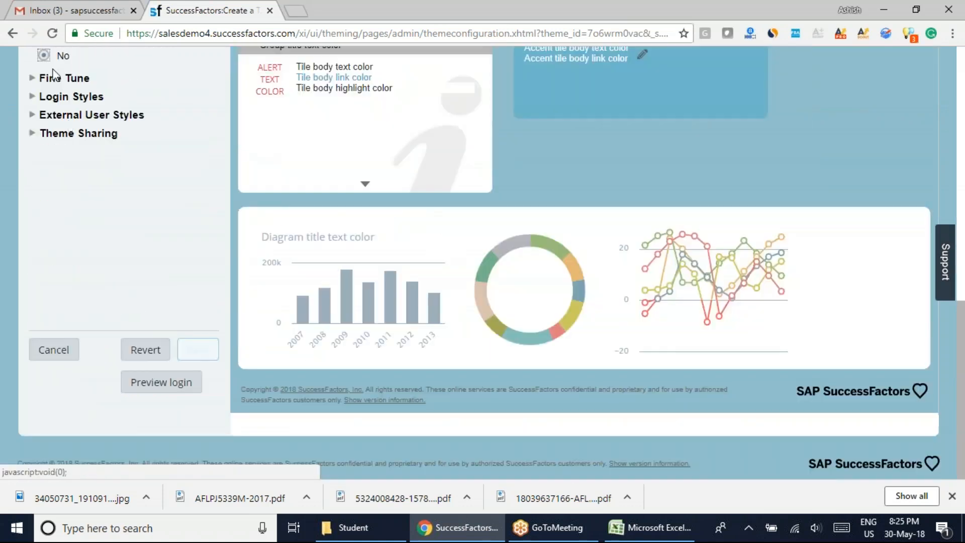
pyautogui.click(50, 78)
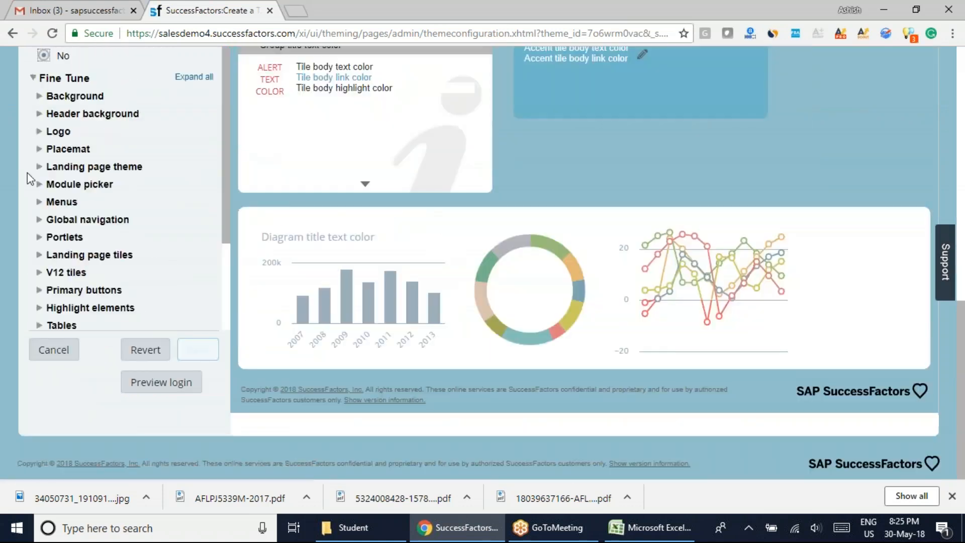
pyautogui.click(63, 170)
pyautogui.click(186, 201)
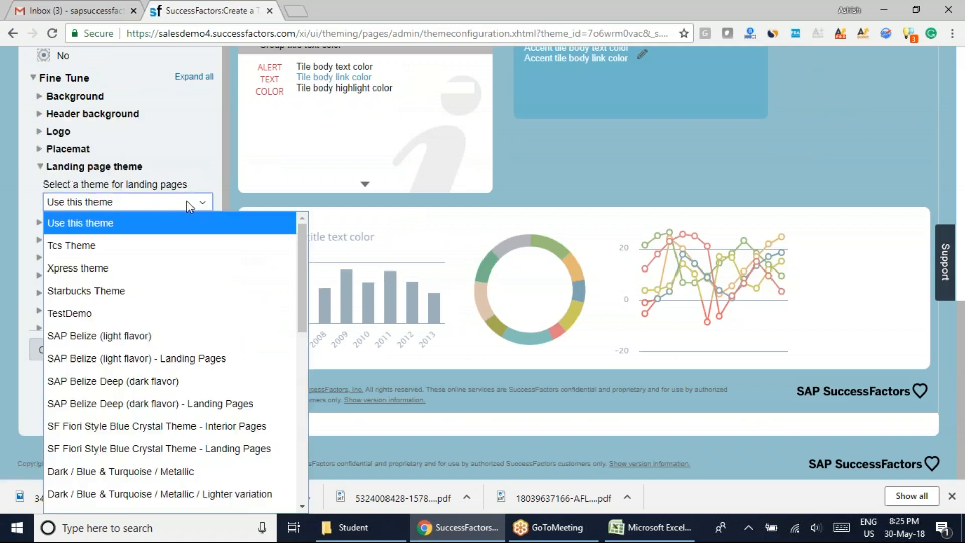
pyautogui.click(184, 140)
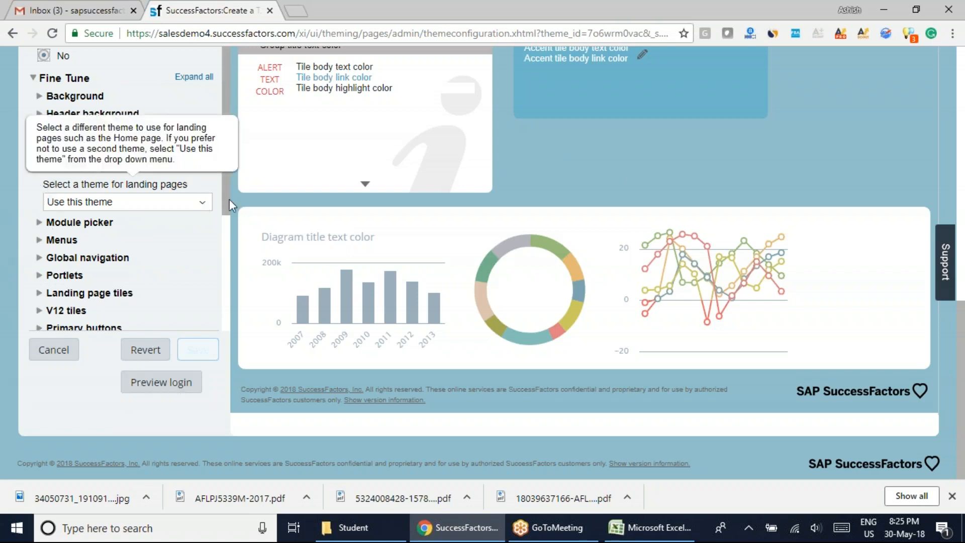
pyautogui.moveTo(225, 200); pyautogui.dragTo(225, 258)
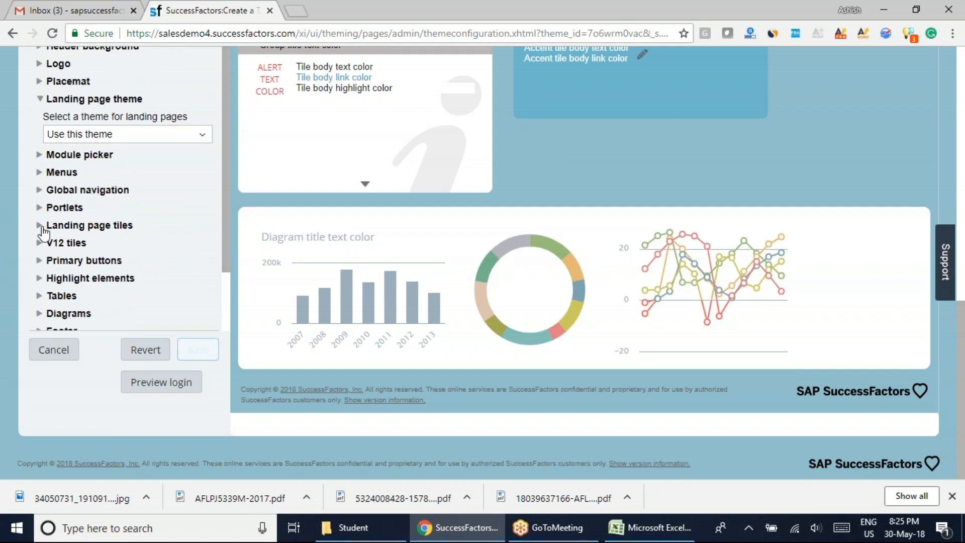
# Expand the Landing page tiles settings in place of Landing page theme, and set the tiles' border opacity to 62%.
pyautogui.click(40, 227)
pyautogui.click(41, 101)
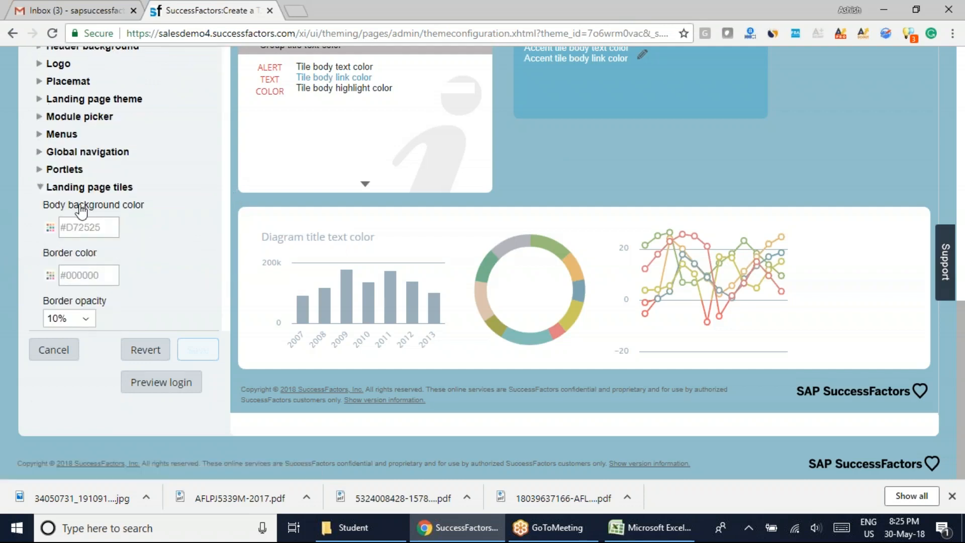
pyautogui.scroll(-1, 132, 287)
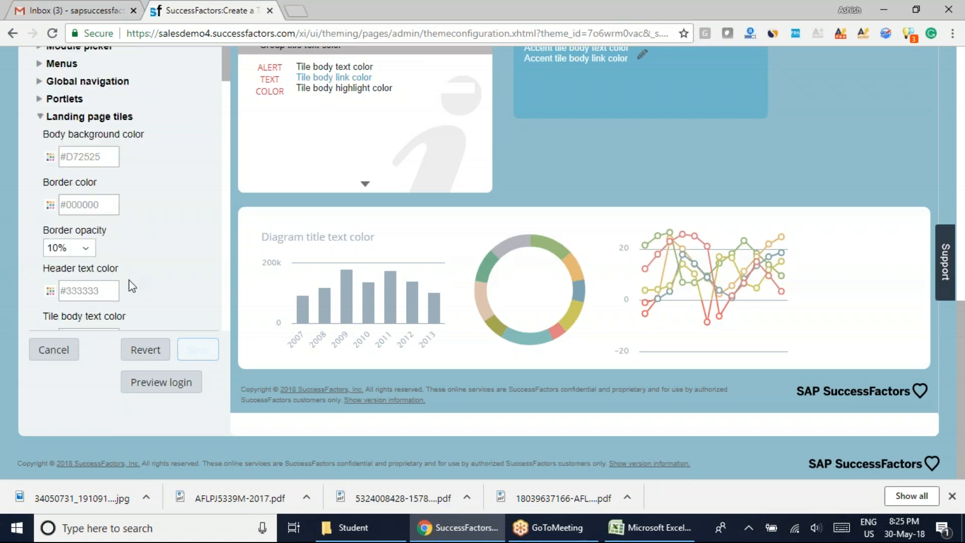
pyautogui.click(93, 248)
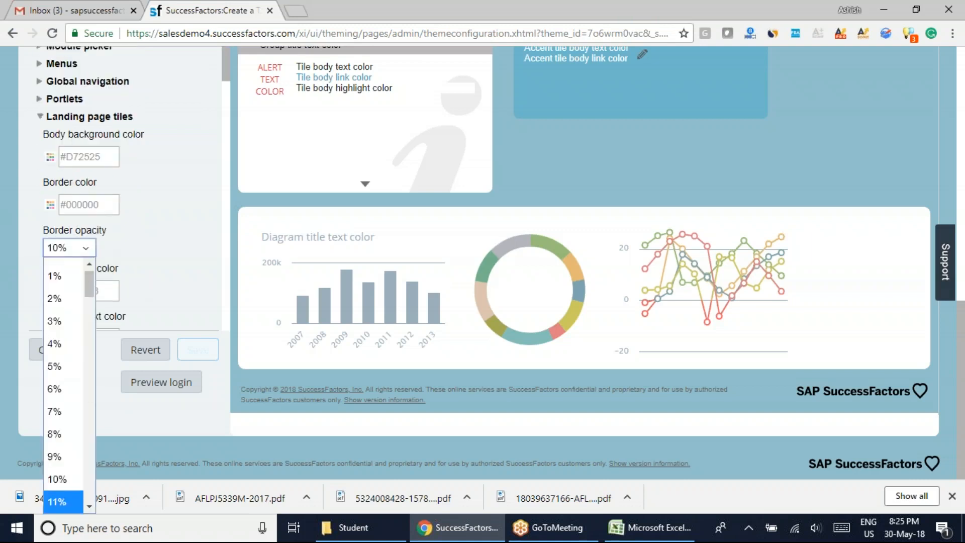
pyautogui.moveTo(90, 285); pyautogui.dragTo(87, 393)
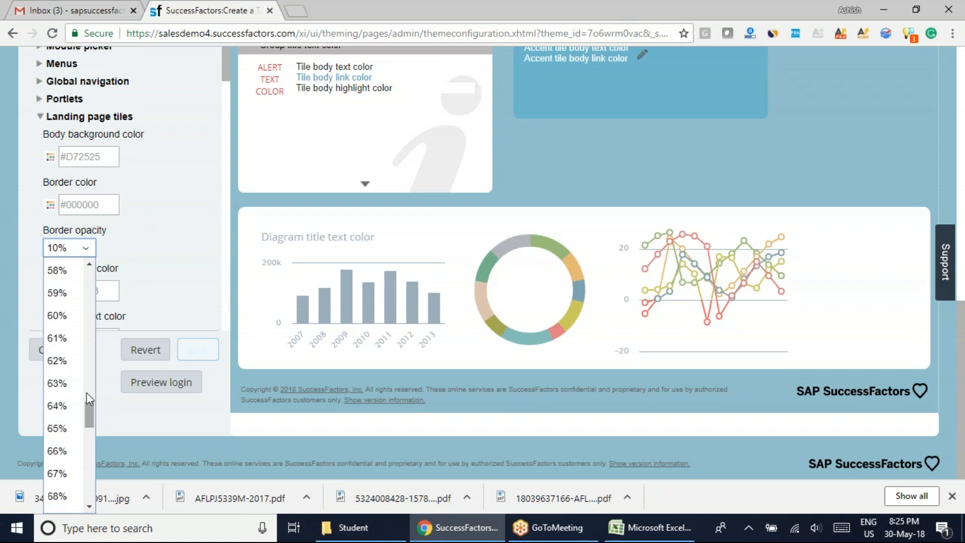
pyautogui.click(196, 395)
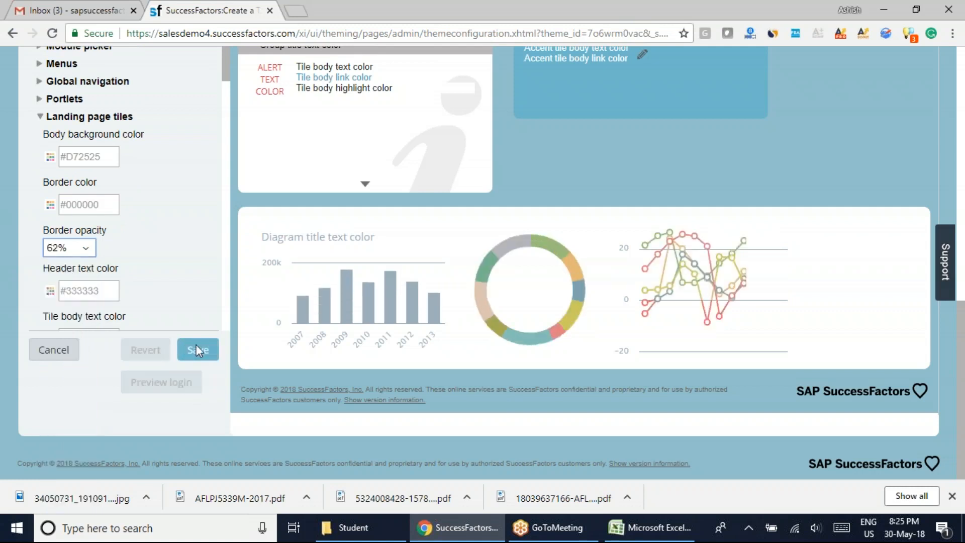
# Examine the module picker and the page content in the theme preview.
pyautogui.scroll(15, 646, 327)
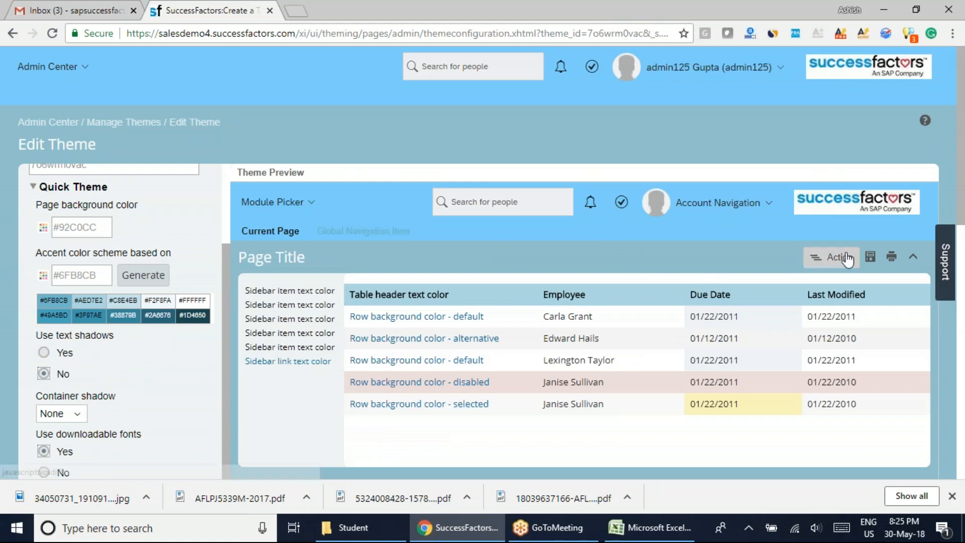
pyautogui.click(307, 204)
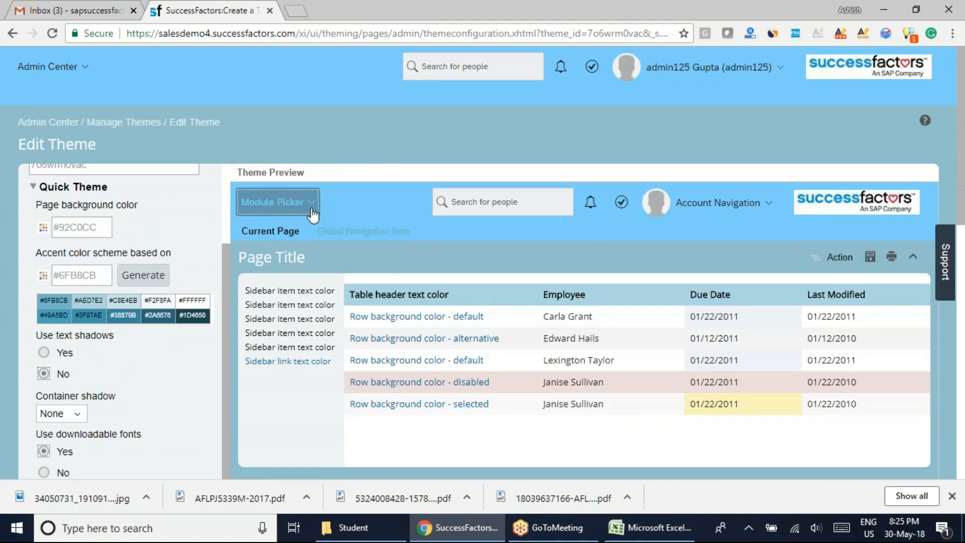
pyautogui.scroll(-1, 541, 251)
pyautogui.click(492, 262)
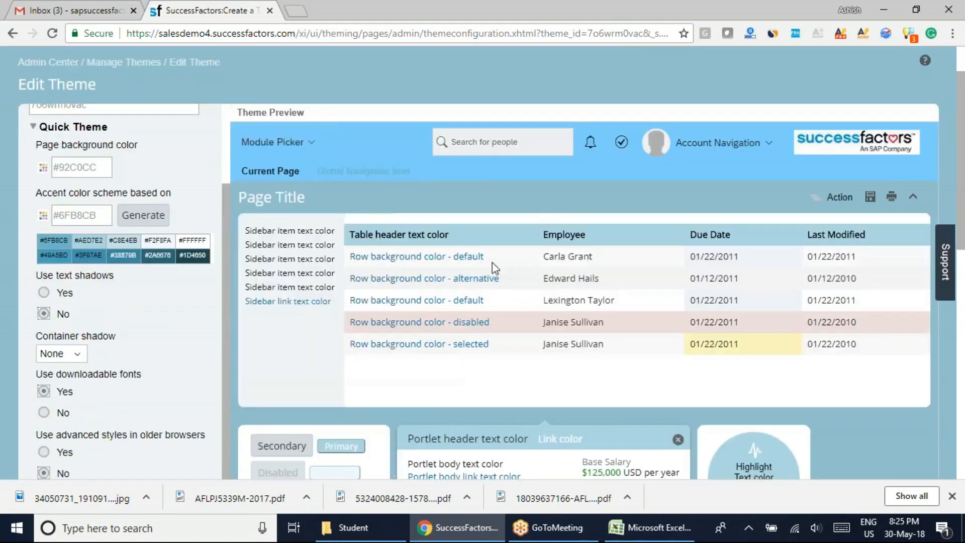
# Try red F12828 as the landing page tiles' header text color, and dismiss the color picker without applying it.
pyautogui.scroll(-5, 492, 262)
pyautogui.scroll(-3, 546, 352)
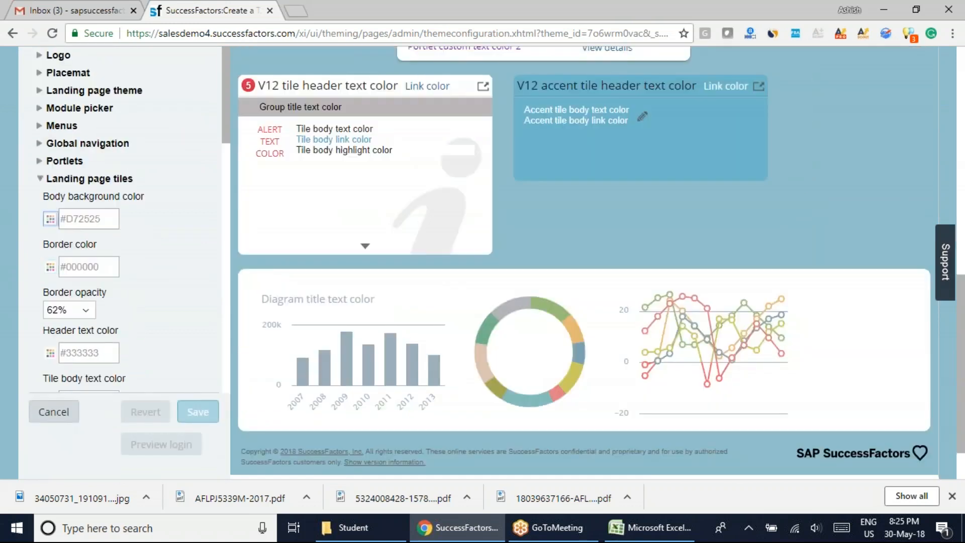
pyautogui.click(51, 353)
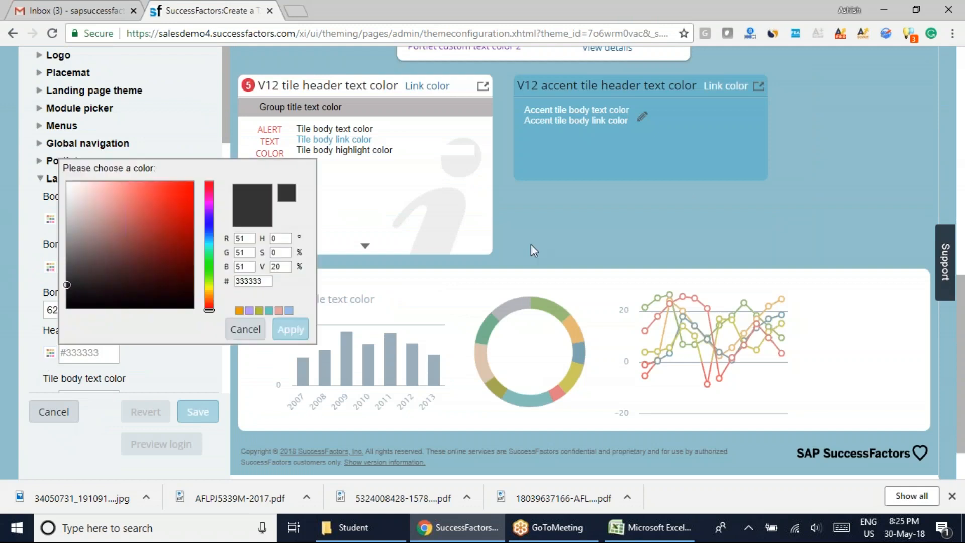
pyautogui.click(174, 189)
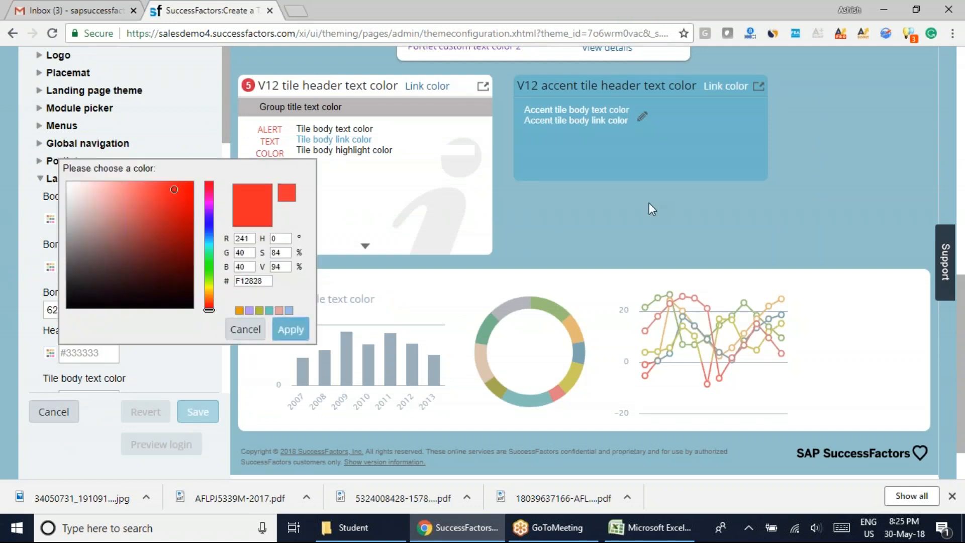
pyautogui.click(649, 203)
# Check how the Account Navigation menu looks in the theme preview, and close the menu.
pyautogui.scroll(7, 598, 281)
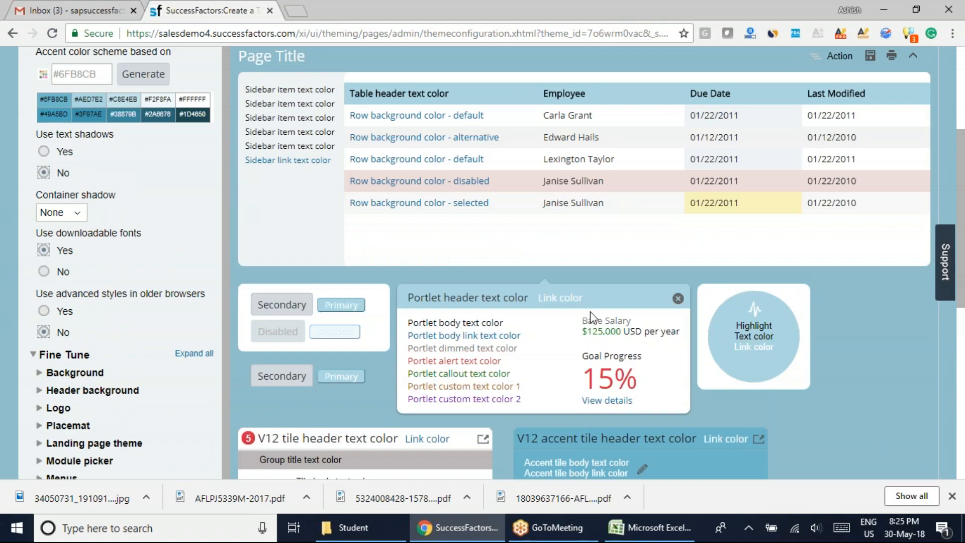
pyautogui.scroll(4, 589, 312)
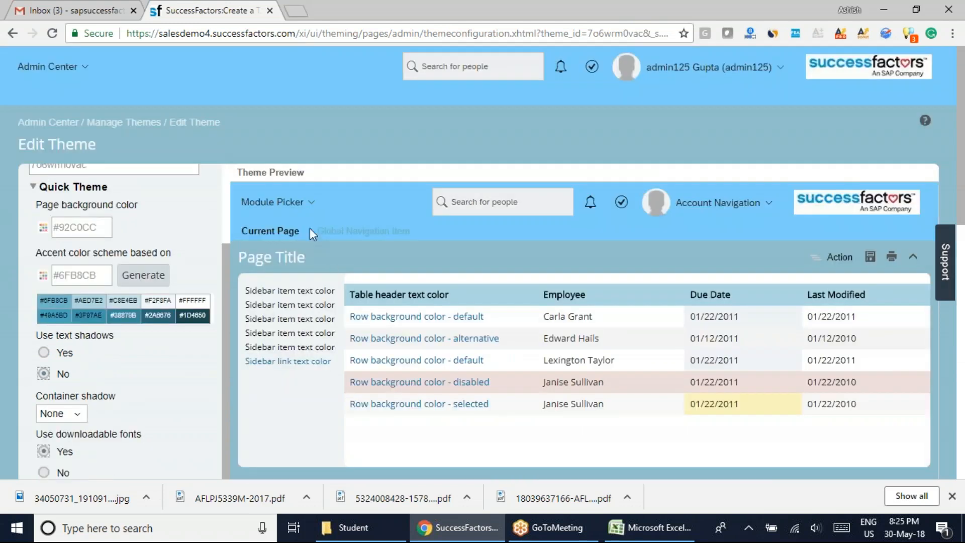
pyautogui.click(769, 210)
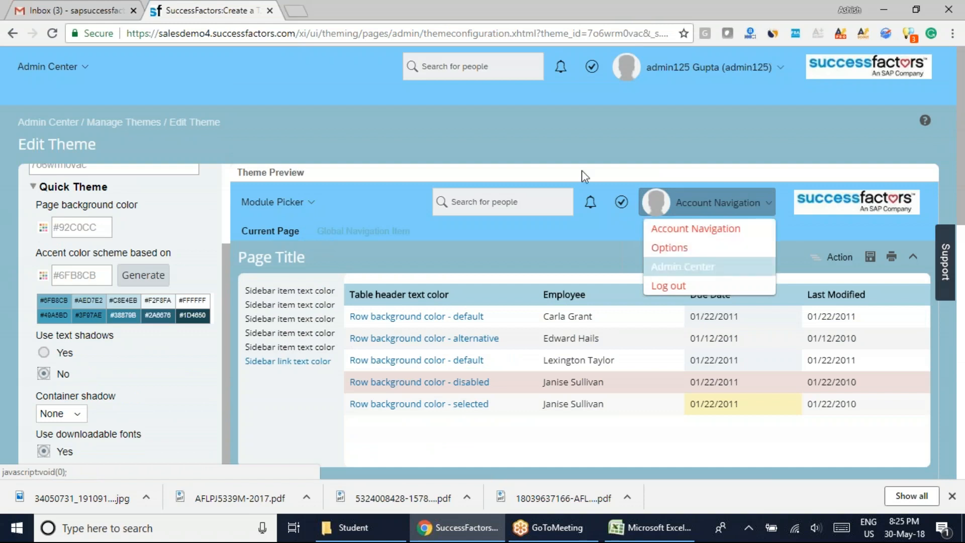
pyautogui.click(914, 433)
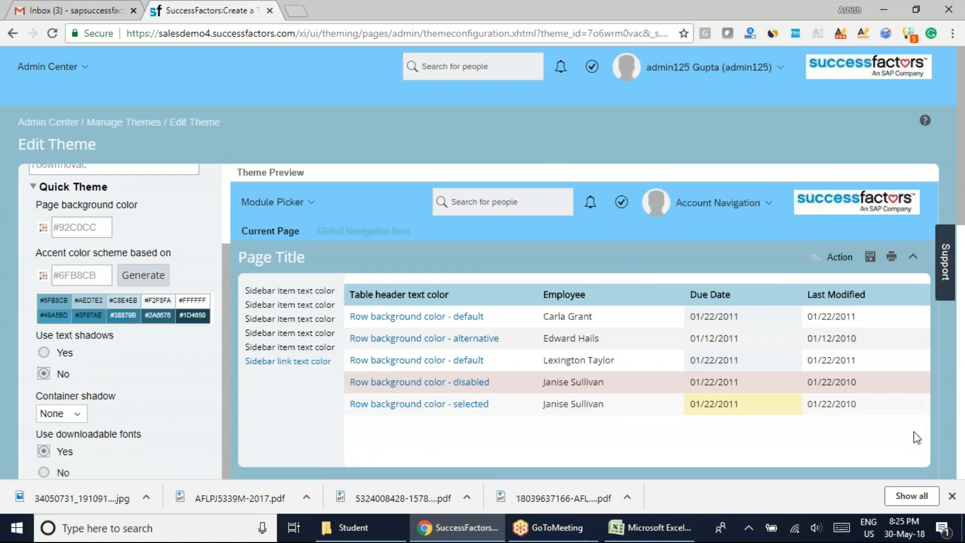
# Collapse the Landing page tiles settings, expand Primary buttons, and compare its color options with the buttons in the theme preview.
pyautogui.scroll(-5, 913, 432)
pyautogui.scroll(-3, 259, 312)
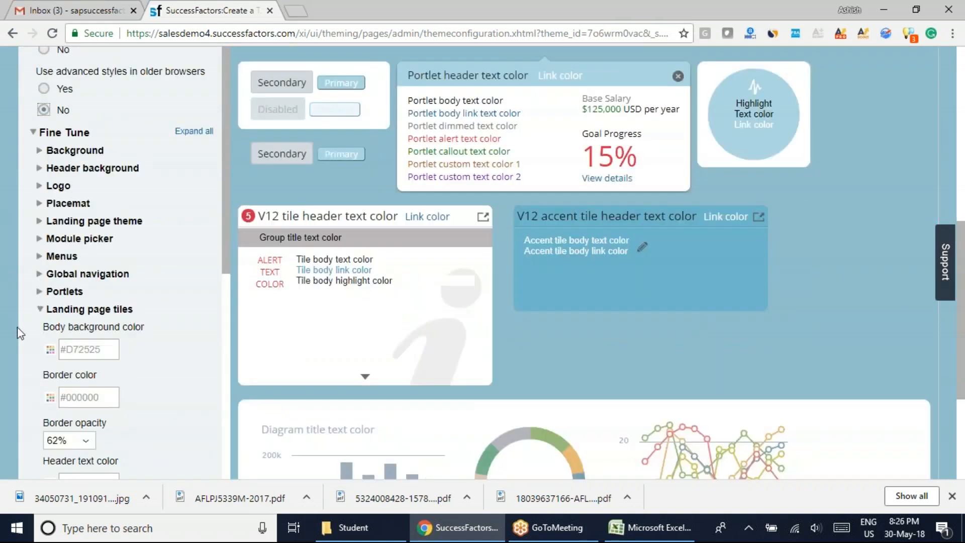
pyautogui.click(40, 309)
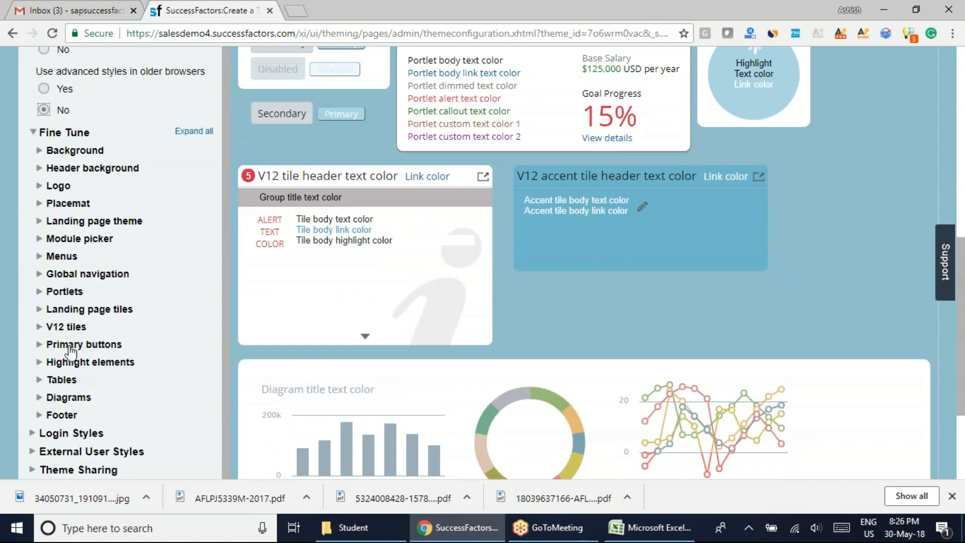
pyautogui.click(39, 345)
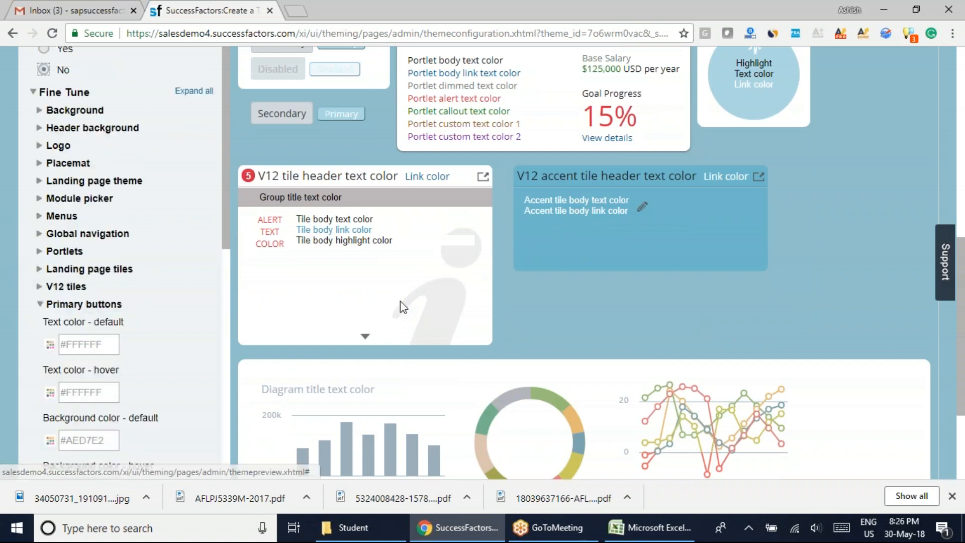
pyautogui.scroll(4, 583, 379)
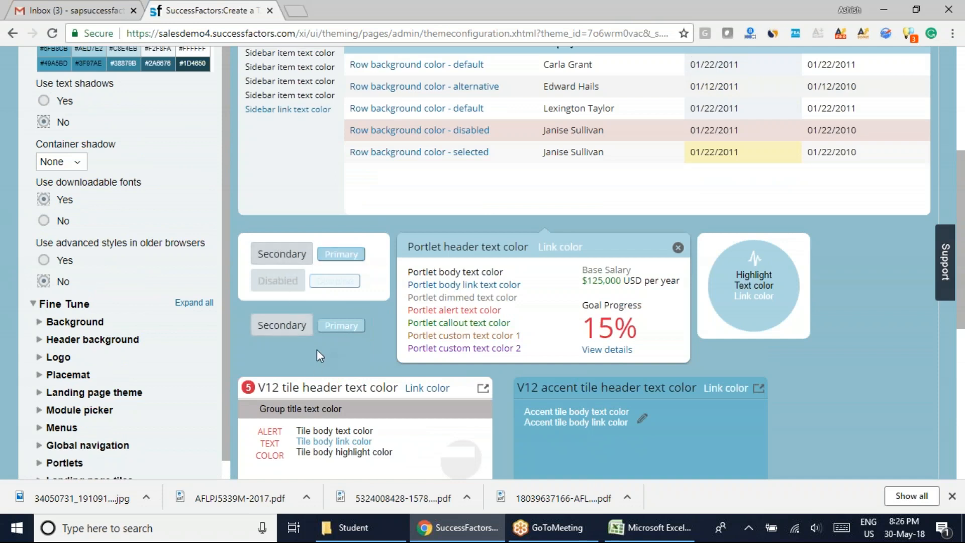
pyautogui.scroll(-2, 315, 350)
pyautogui.scroll(-2, 229, 352)
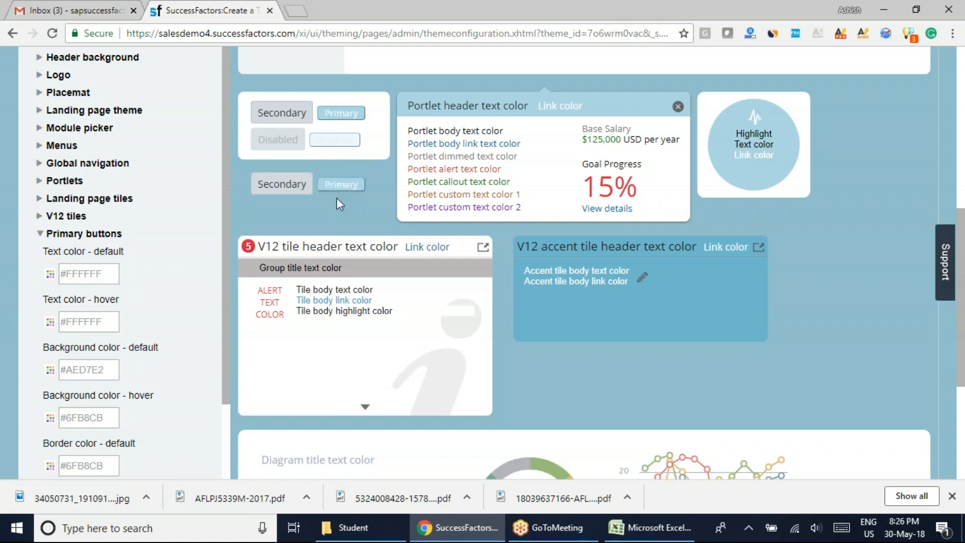
# Set the default text color of the primary buttons to red E82828.
pyautogui.moveTo(222, 191); pyautogui.dragTo(226, 273)
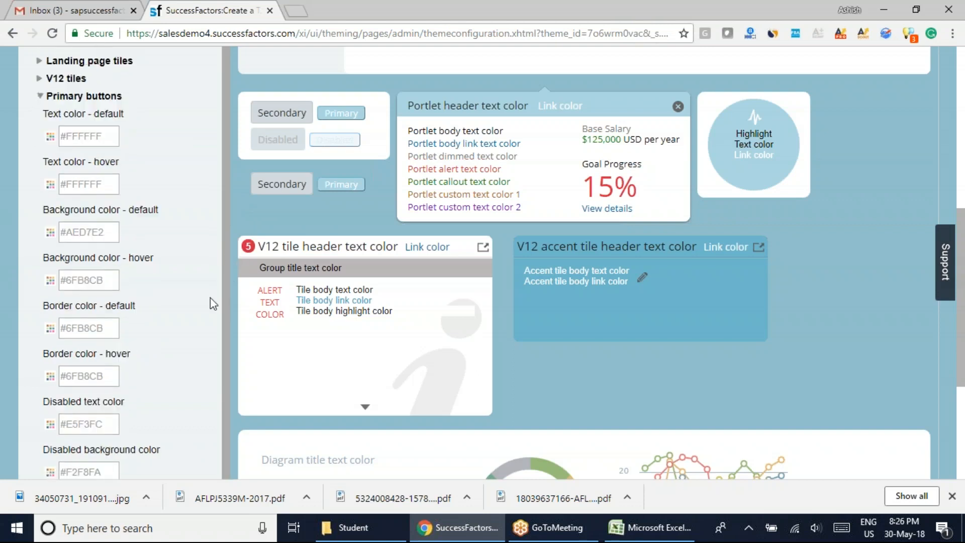
pyautogui.click(49, 136)
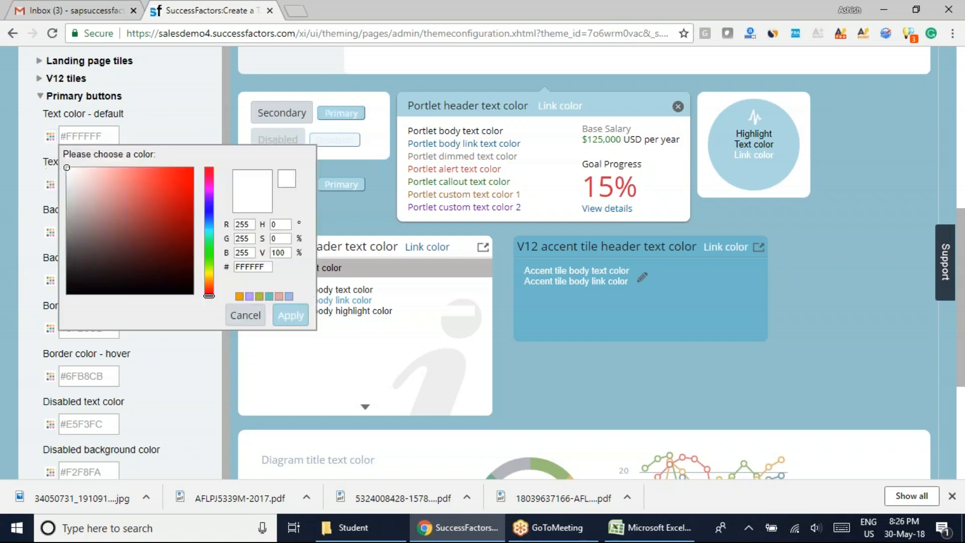
pyautogui.click(173, 180)
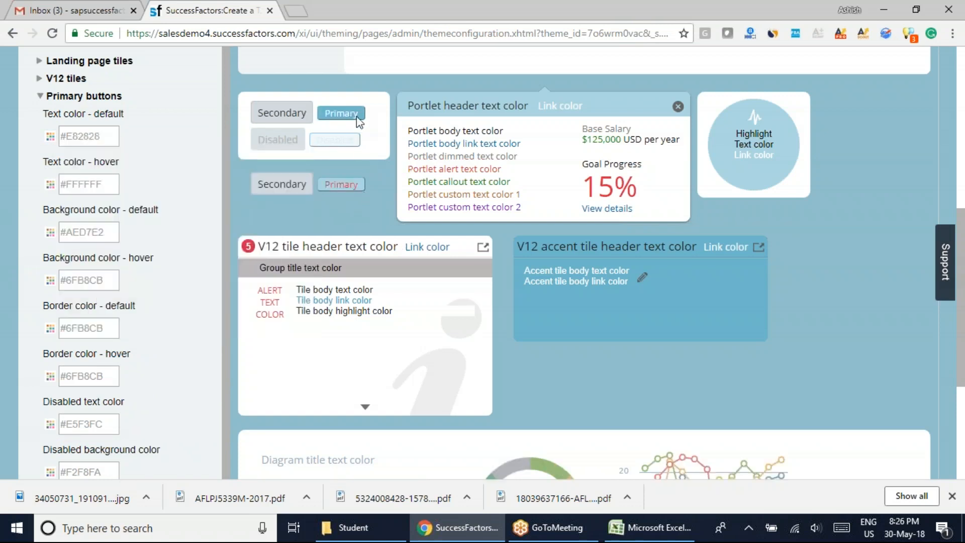
# Restore the primary buttons' default text color to white FFFFFF.
pyautogui.click(49, 140)
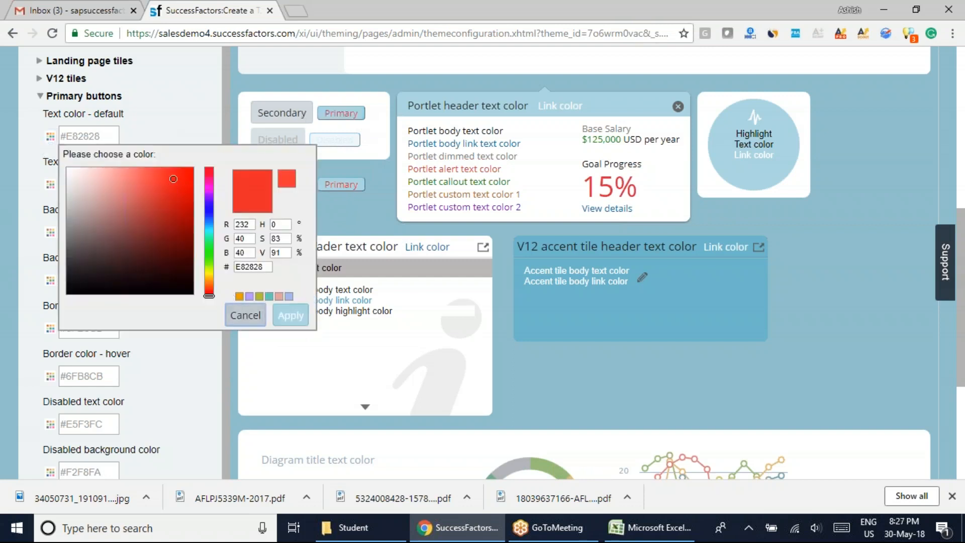
pyautogui.click(246, 315)
pyautogui.click(50, 137)
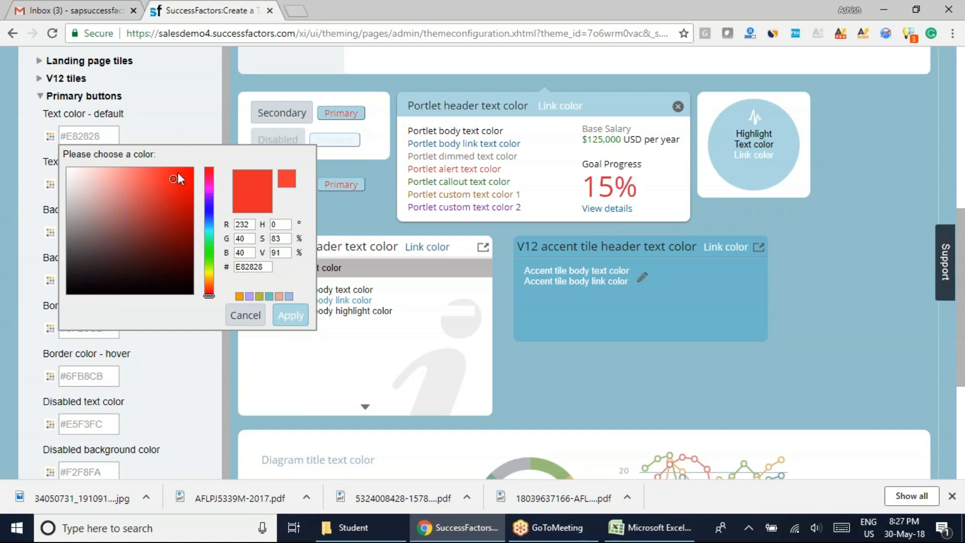
pyautogui.moveTo(175, 179); pyautogui.dragTo(66, 176)
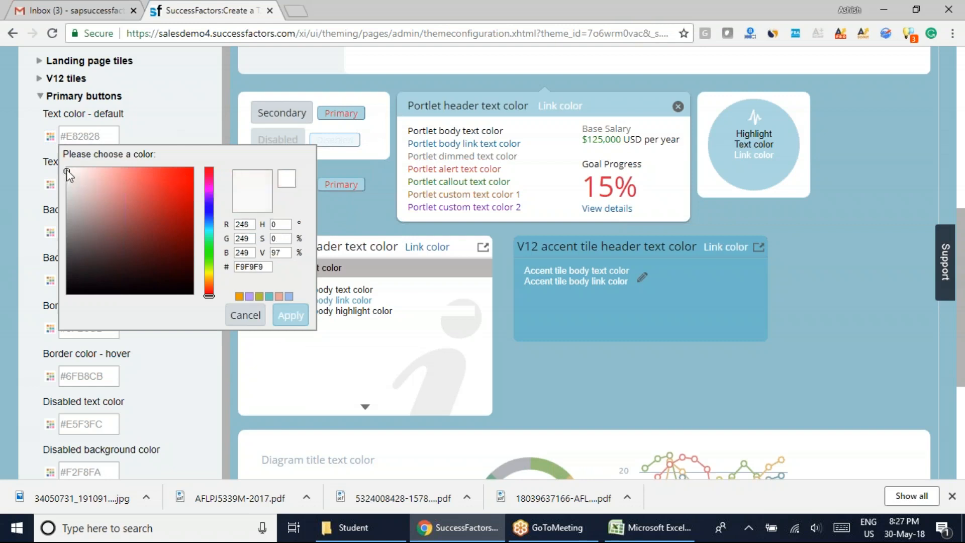
pyautogui.click(287, 180)
pyautogui.click(290, 315)
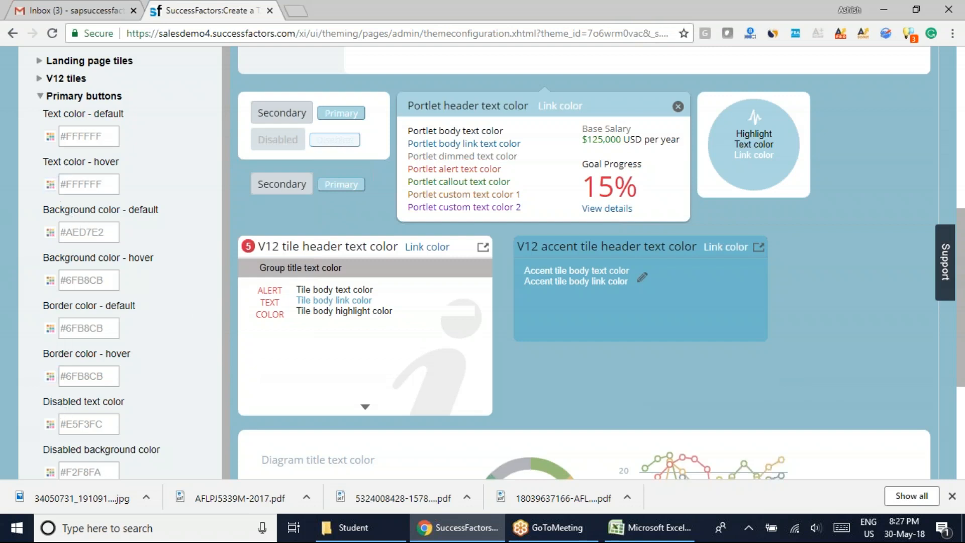
# Check the primary buttons' default background color without changing it, and collapse the Primary buttons settings.
pyautogui.click(51, 232)
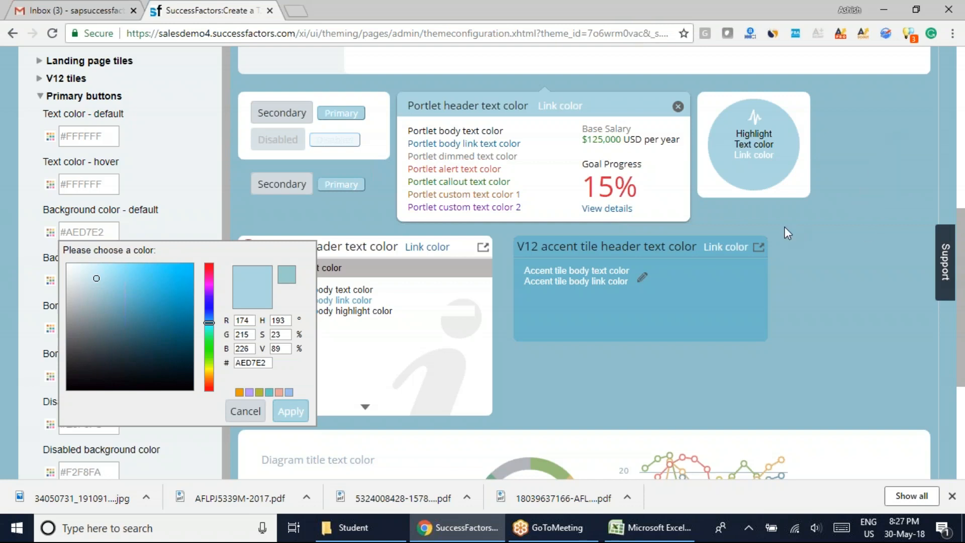
pyautogui.click(245, 411)
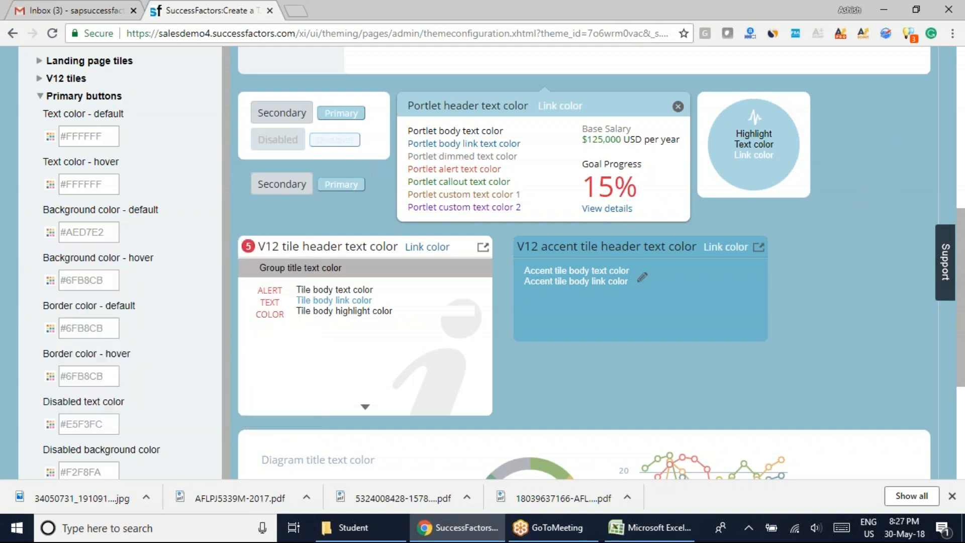
pyautogui.click(40, 96)
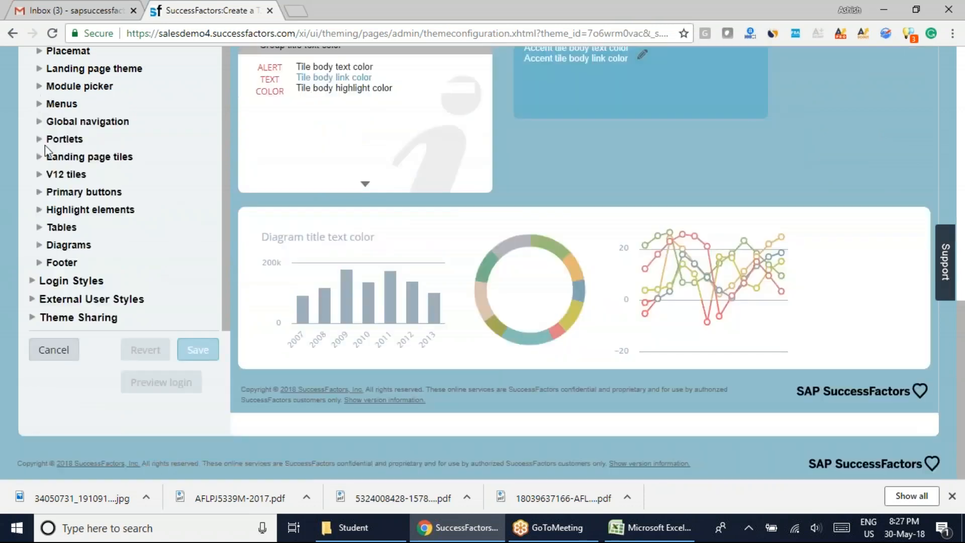
# Expand the Highlight elements settings and compare their color options with the elements in the theme preview.
pyautogui.click(40, 211)
pyautogui.scroll(3, 263, 290)
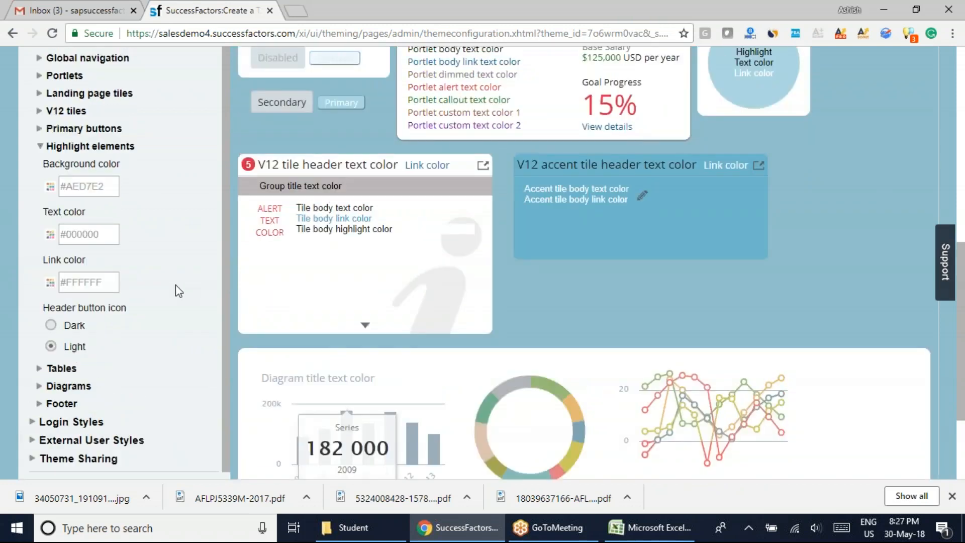
pyautogui.scroll(1, 179, 290)
pyautogui.scroll(3, 831, 316)
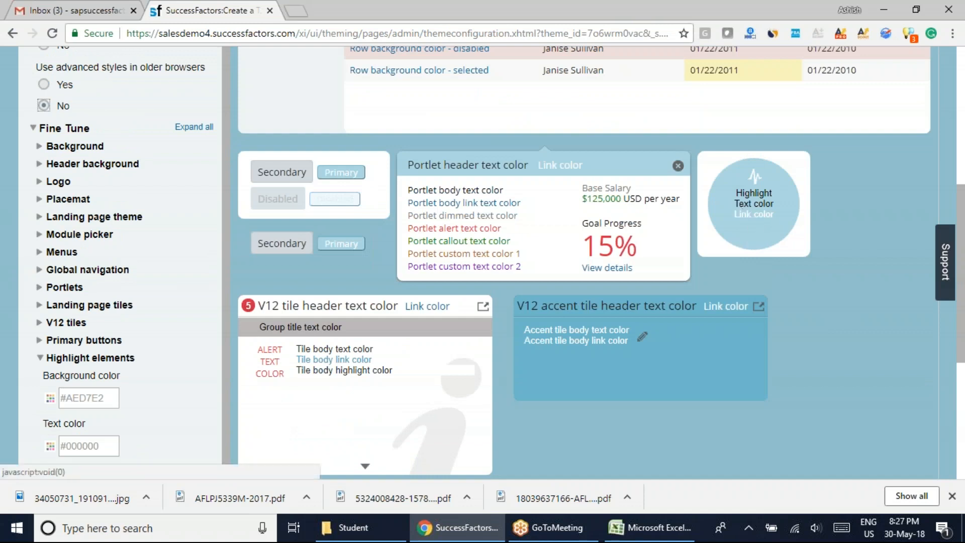
pyautogui.scroll(-6, 182, 334)
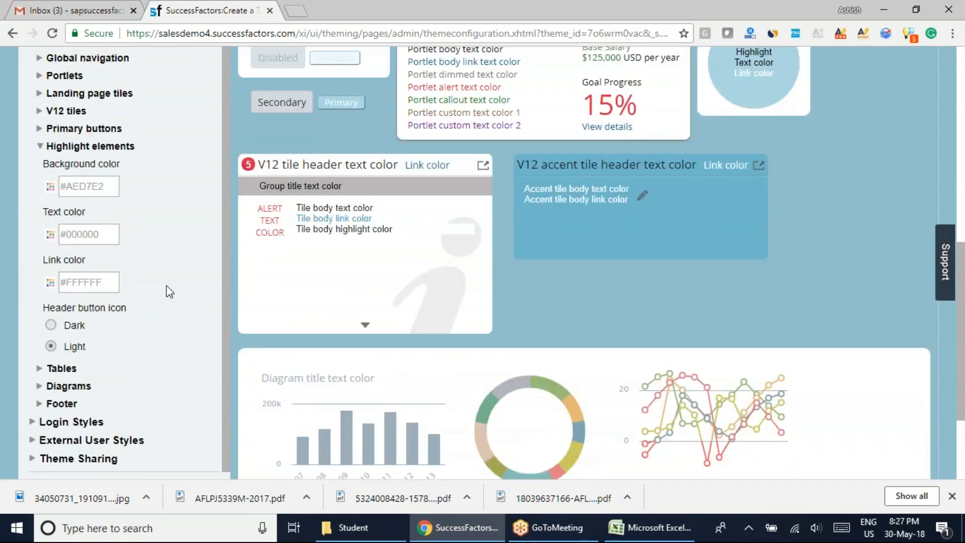
# Set the highlight elements' background color to yellow-green D2EF2E.
pyautogui.click(51, 187)
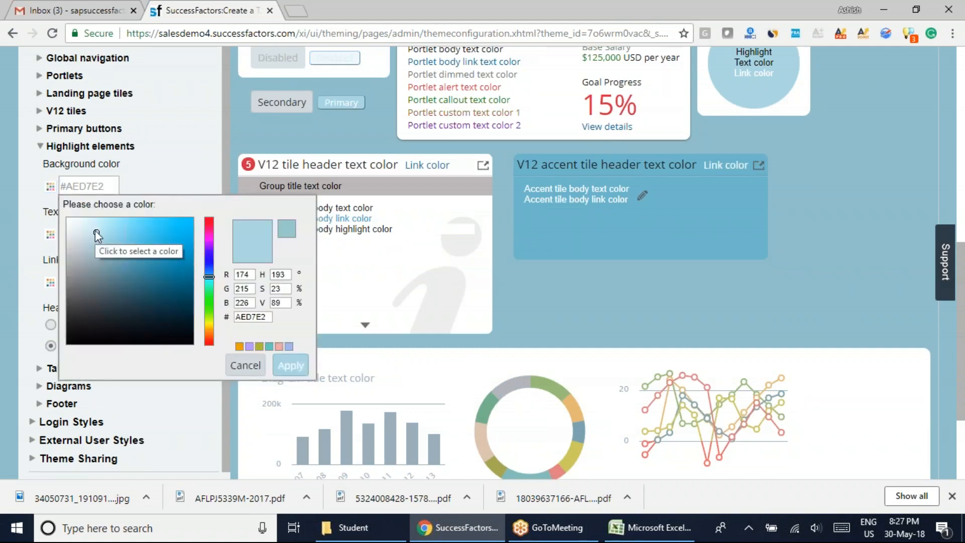
pyautogui.scroll(4, 671, 270)
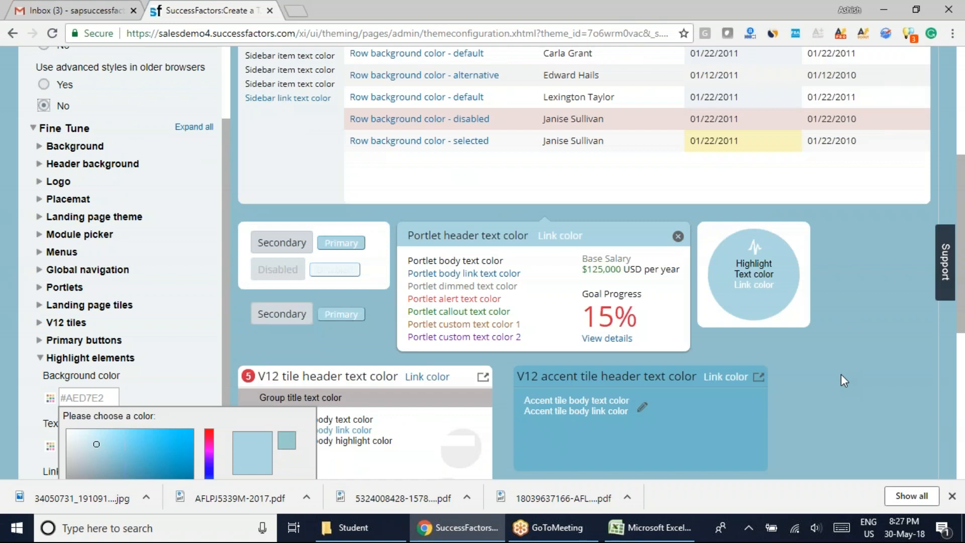
pyautogui.scroll(-3, 780, 390)
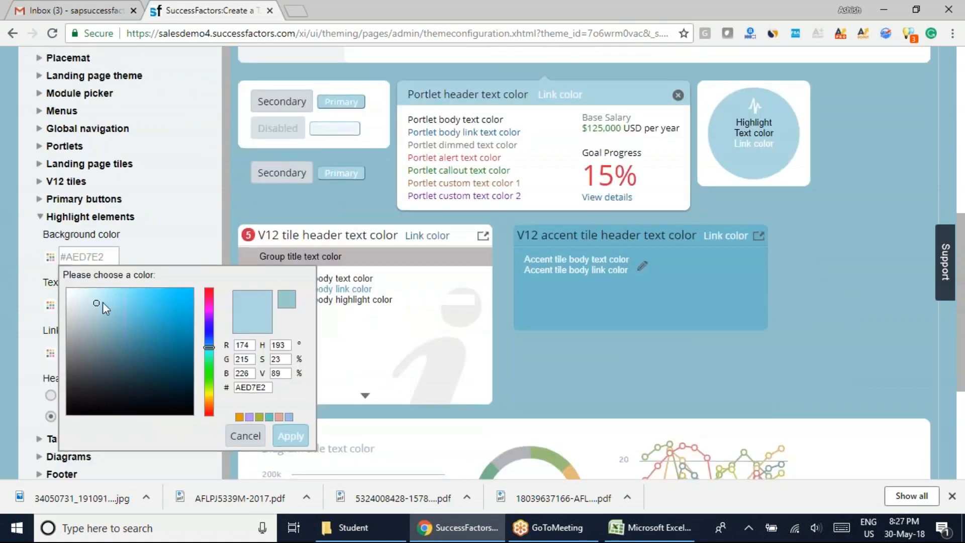
pyautogui.click(209, 369)
pyautogui.moveTo(209, 371); pyautogui.dragTo(209, 396)
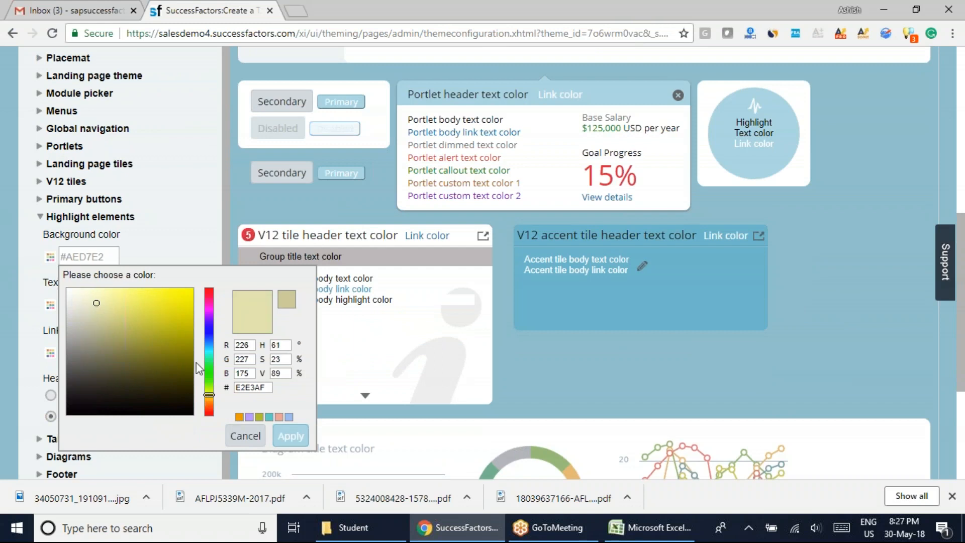
pyautogui.click(210, 392)
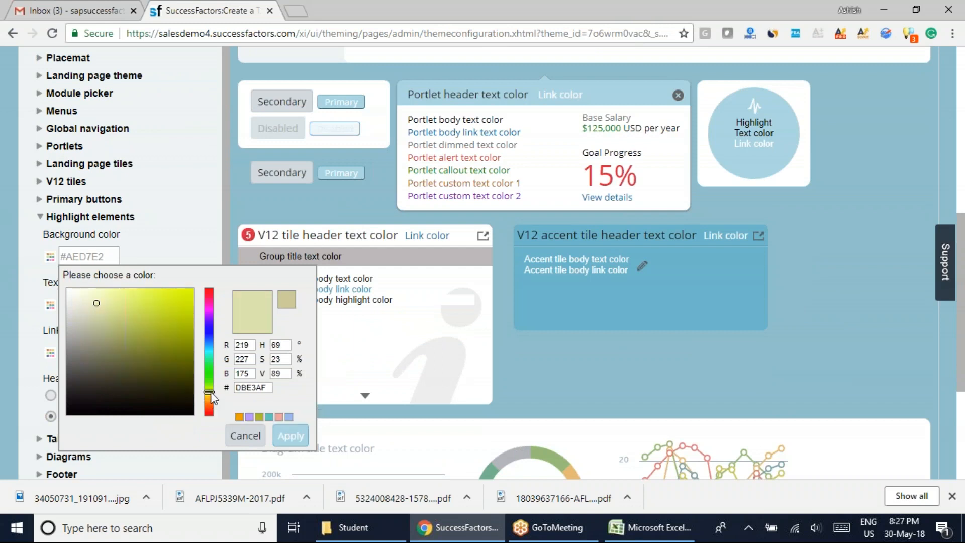
pyautogui.click(170, 297)
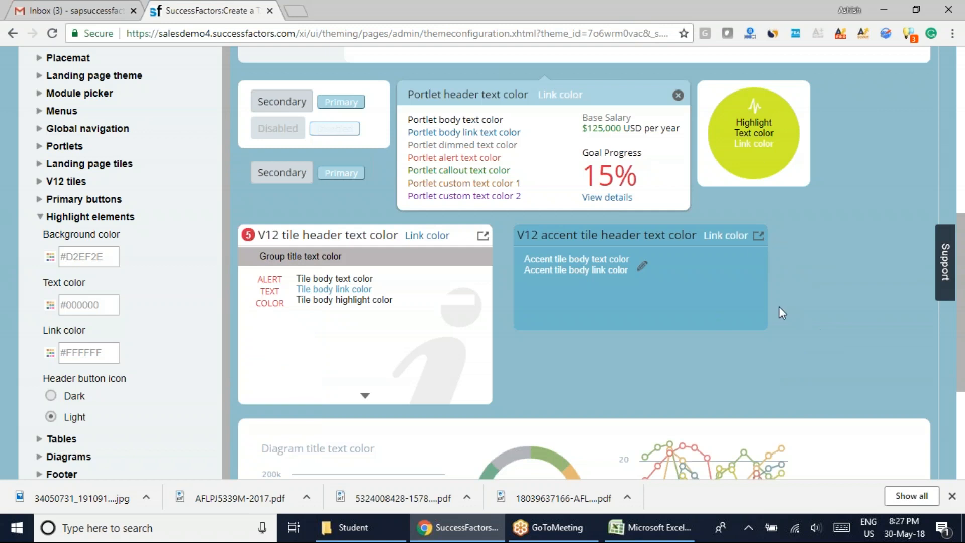
# Check the theme preview and save the changes to the theme.
pyautogui.scroll(3, 778, 306)
pyautogui.scroll(4, 367, 231)
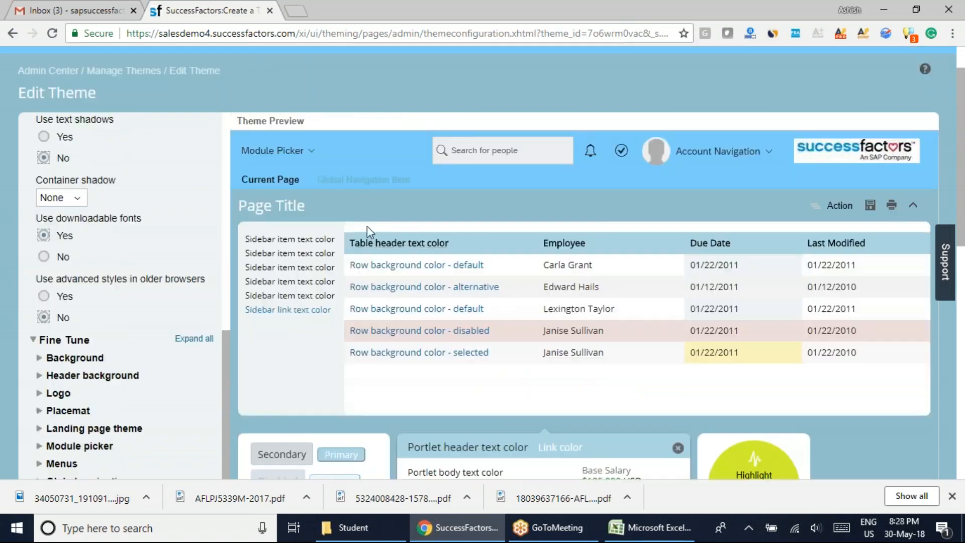
pyautogui.scroll(-10, 514, 306)
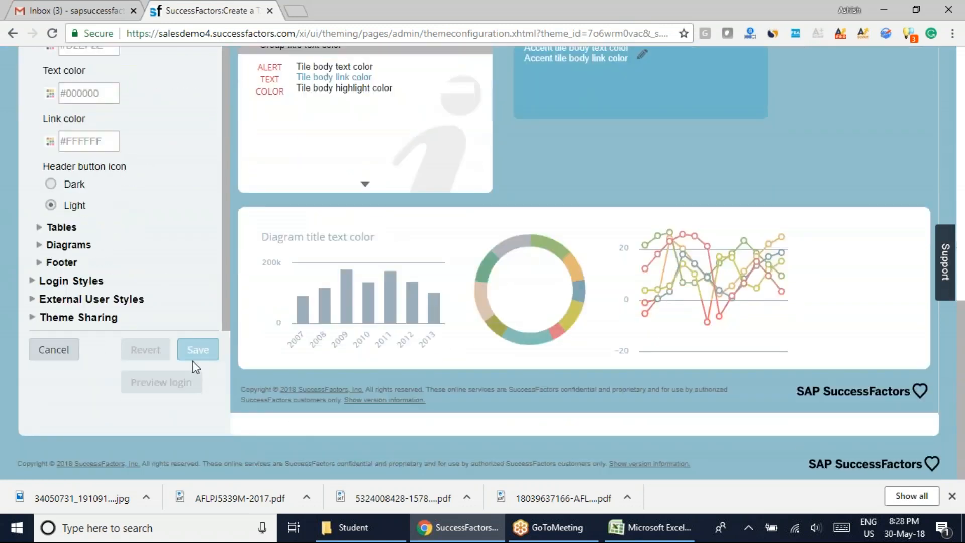
pyautogui.click(196, 352)
pyautogui.click(655, 338)
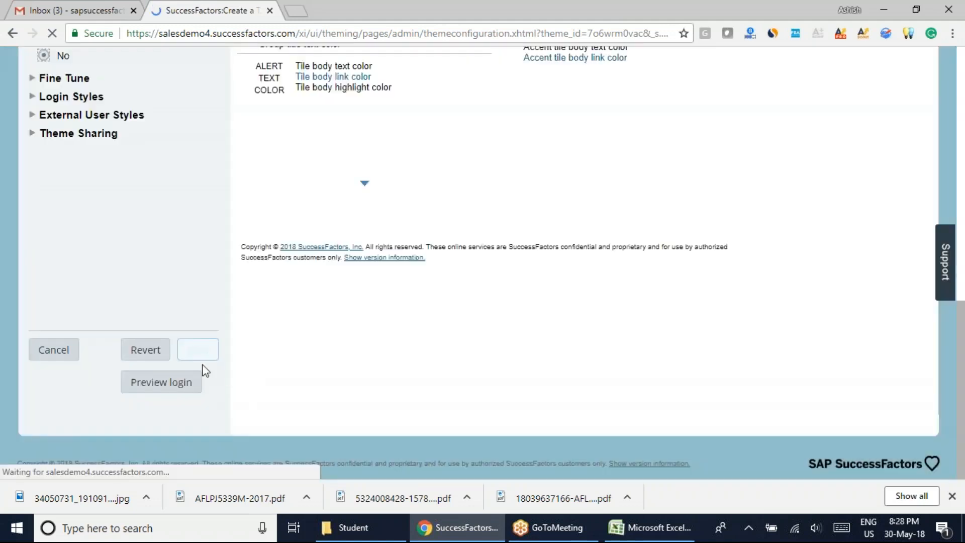
# Leave the theme editor and go to the Home page.
pyautogui.scroll(5, 411, 337)
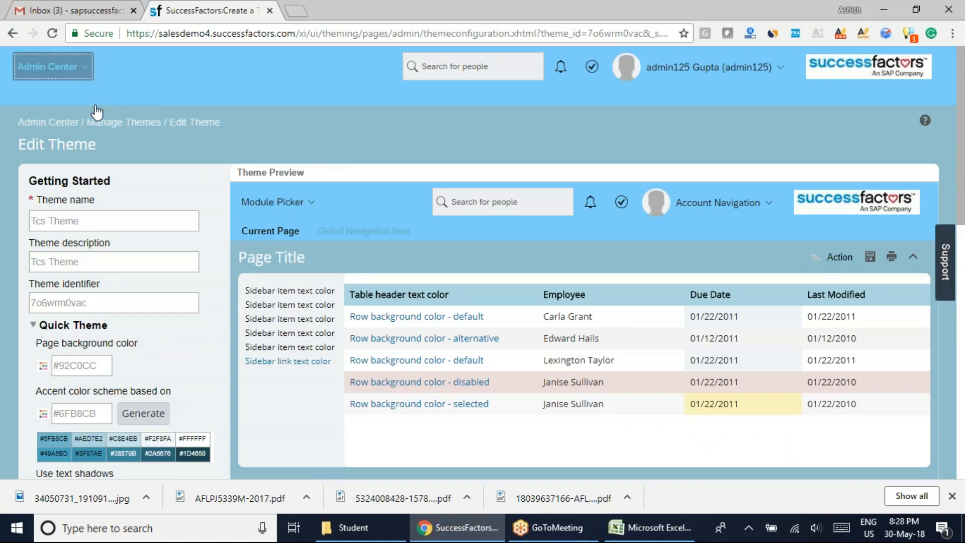
pyautogui.click(83, 67)
pyautogui.click(47, 91)
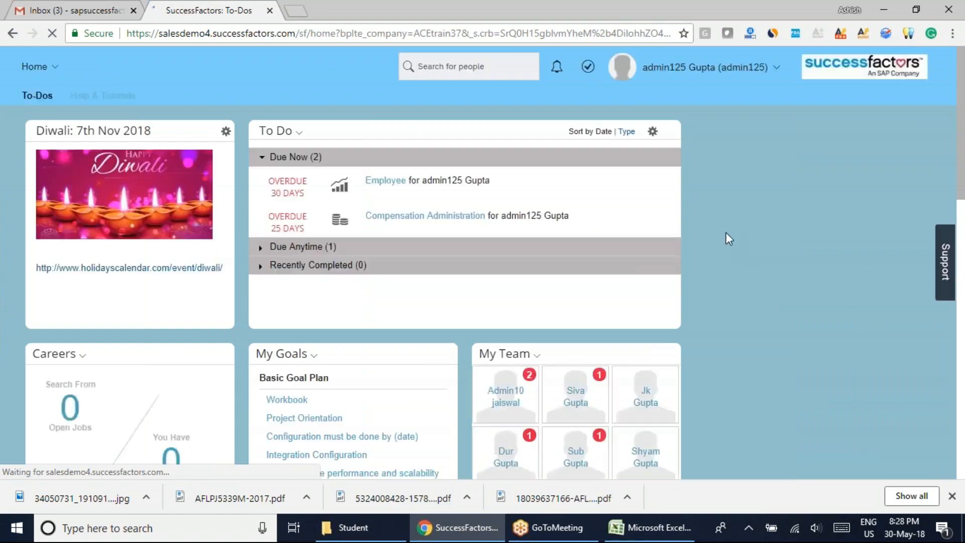
# Examine how the saved theme looks on the home page's header and tiles.
pyautogui.moveTo(963, 119); pyautogui.dragTo(961, 138)
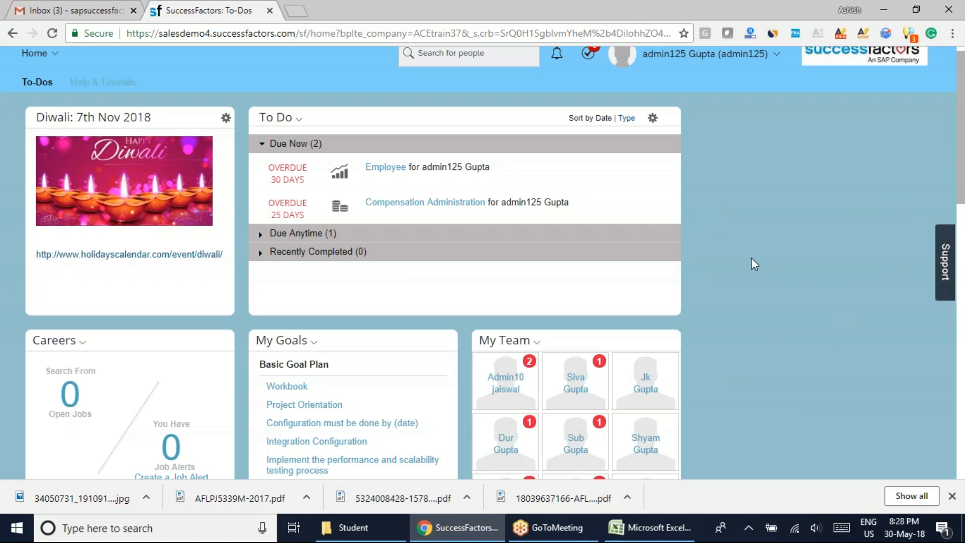
pyautogui.scroll(1, 743, 257)
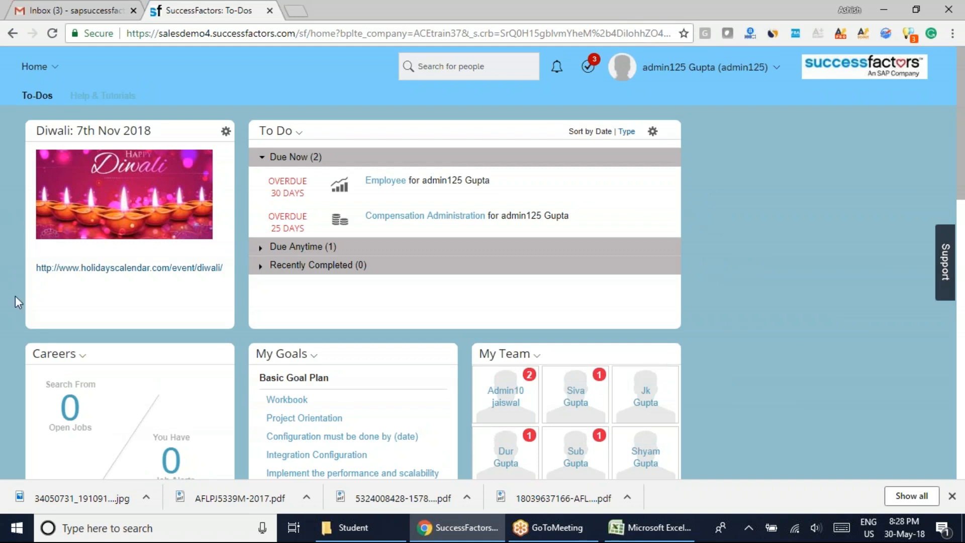
pyautogui.scroll(-15, 15, 301)
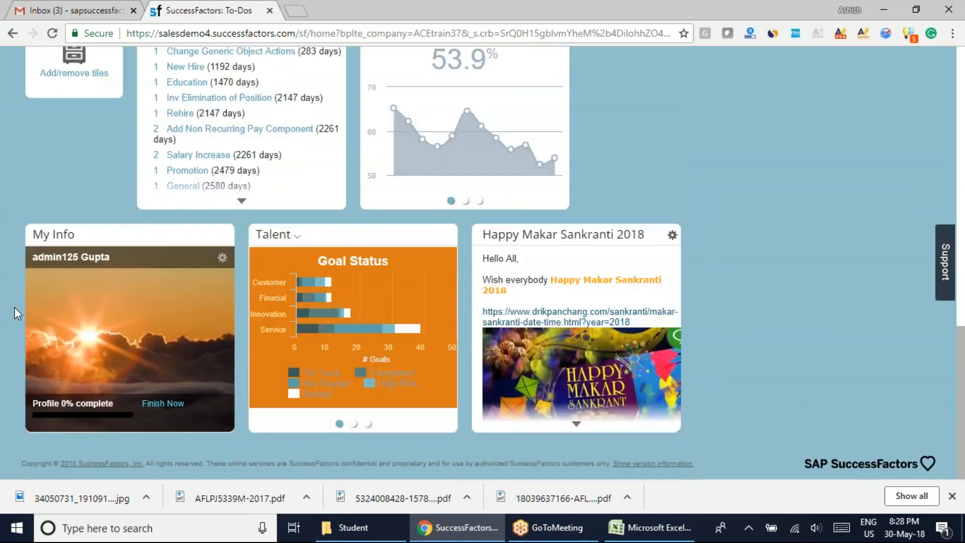
pyautogui.scroll(1, 13, 318)
pyautogui.scroll(4, 13, 316)
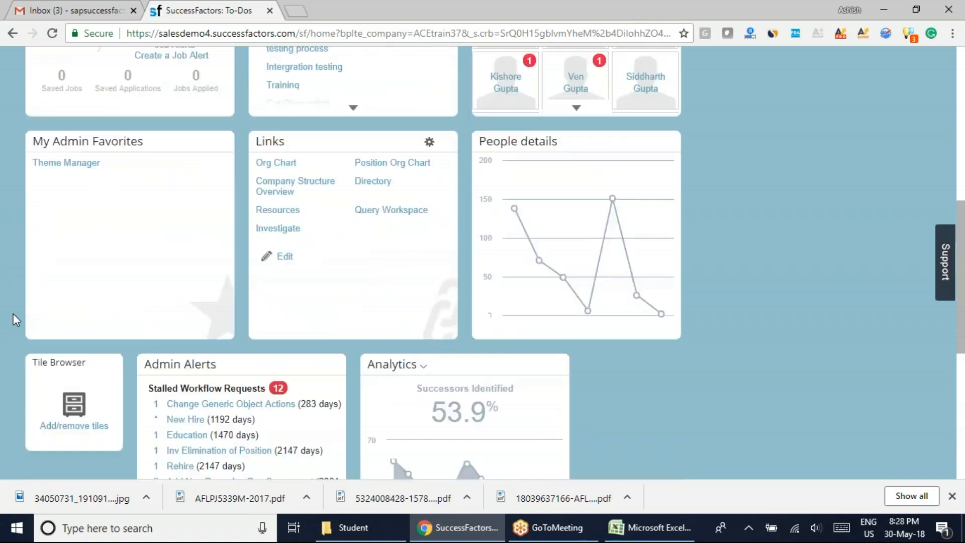
pyautogui.scroll(6, 13, 318)
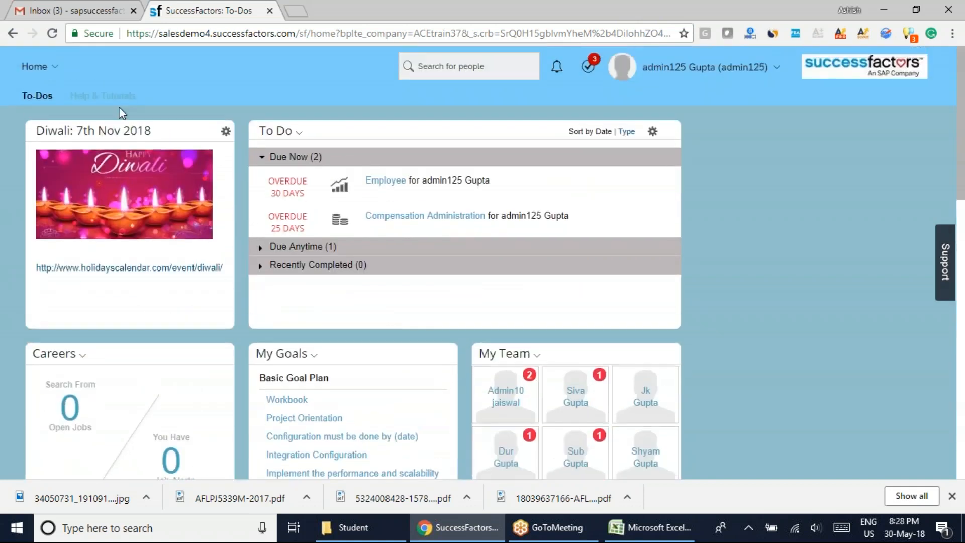
# Check the theme's colors in the Home module menu, the lower tiles and the Employee entry of the To Do tile.
pyautogui.click(34, 67)
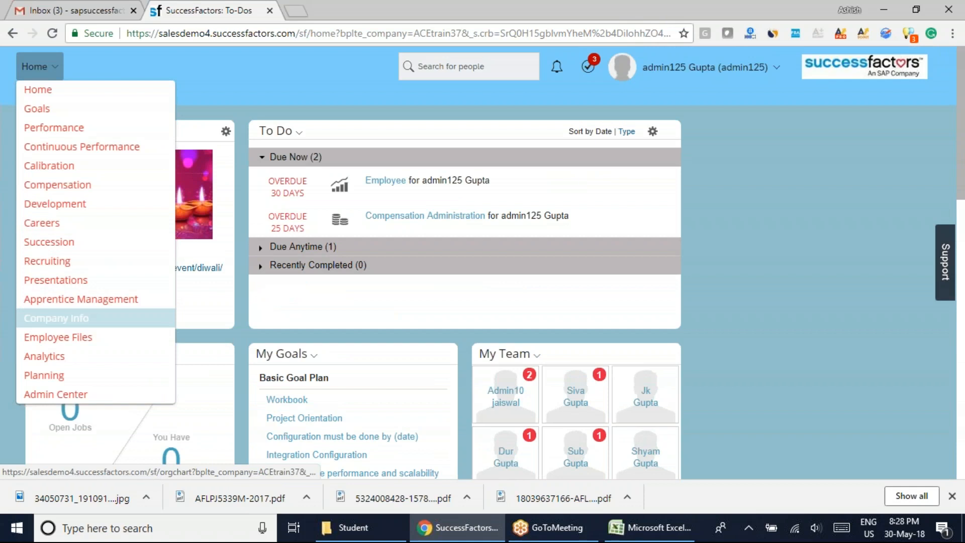
pyautogui.scroll(-10, 719, 379)
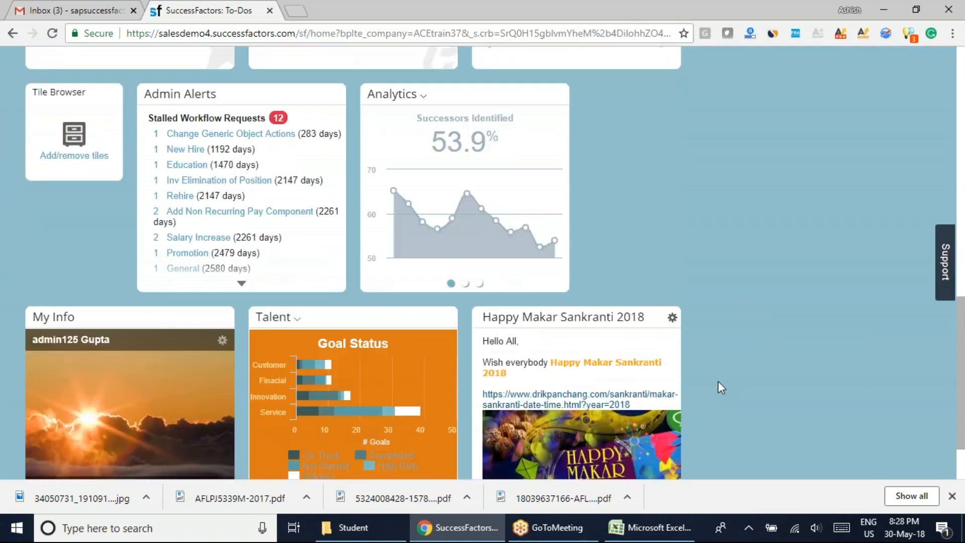
pyautogui.scroll(-2, 718, 381)
pyautogui.scroll(10, 709, 382)
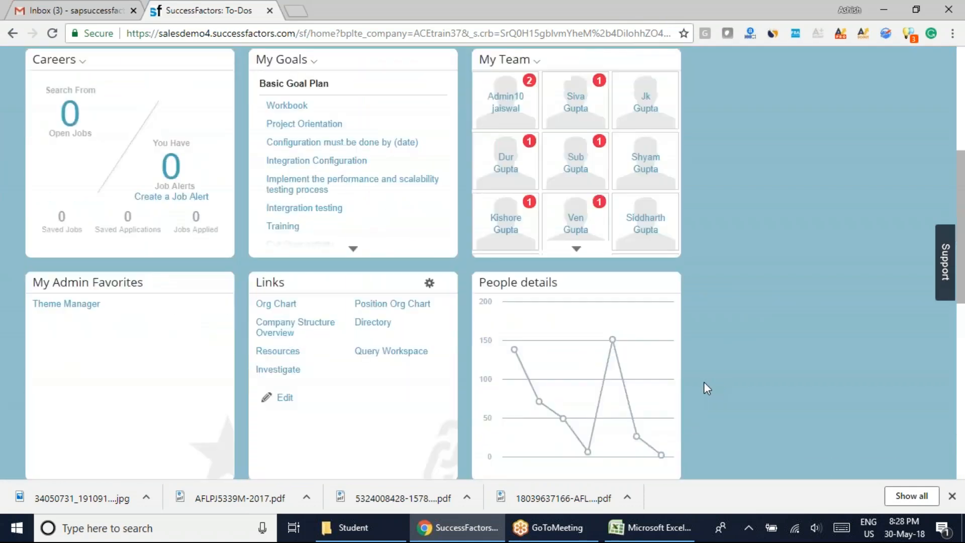
pyautogui.scroll(6, 696, 387)
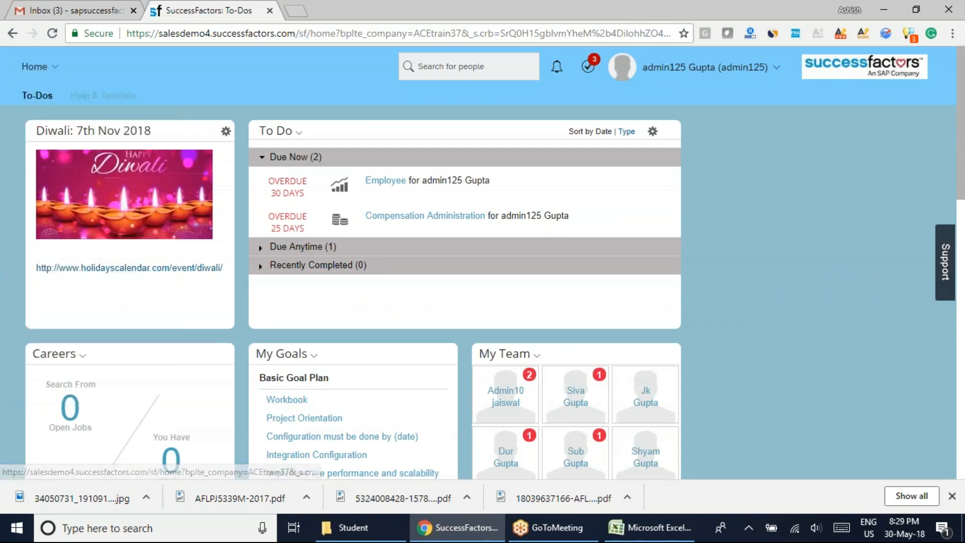
pyautogui.moveTo(501, 179); pyautogui.dragTo(372, 179)
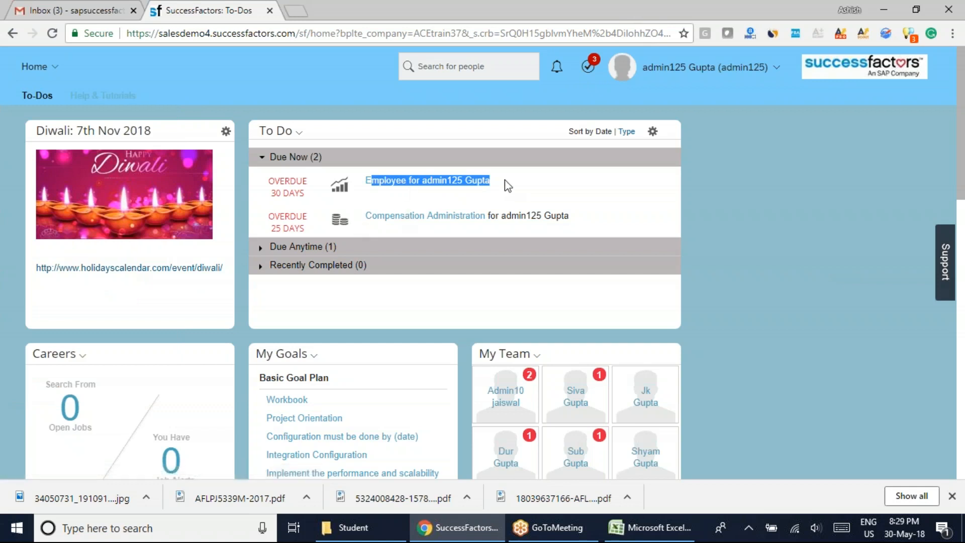
pyautogui.click(334, 309)
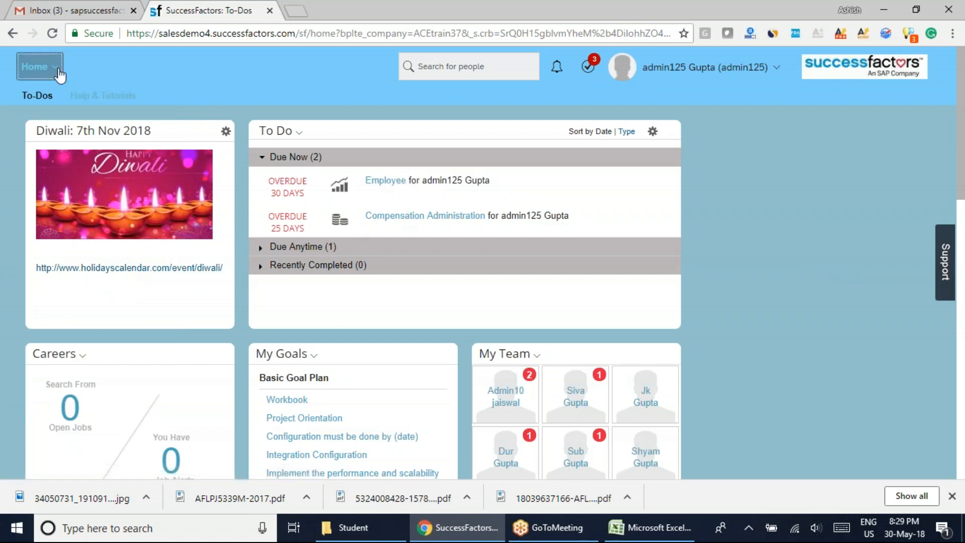
# Go to the Admin Center and open the Tcs Theme for editing in Theme Manager.
pyautogui.moveTo(59, 70)
pyautogui.click(70, 394)
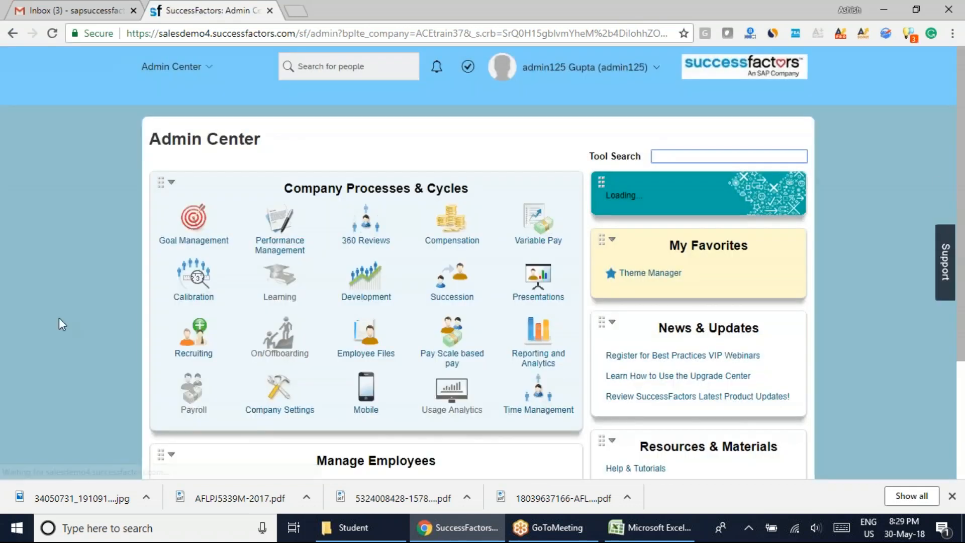
pyautogui.click(644, 337)
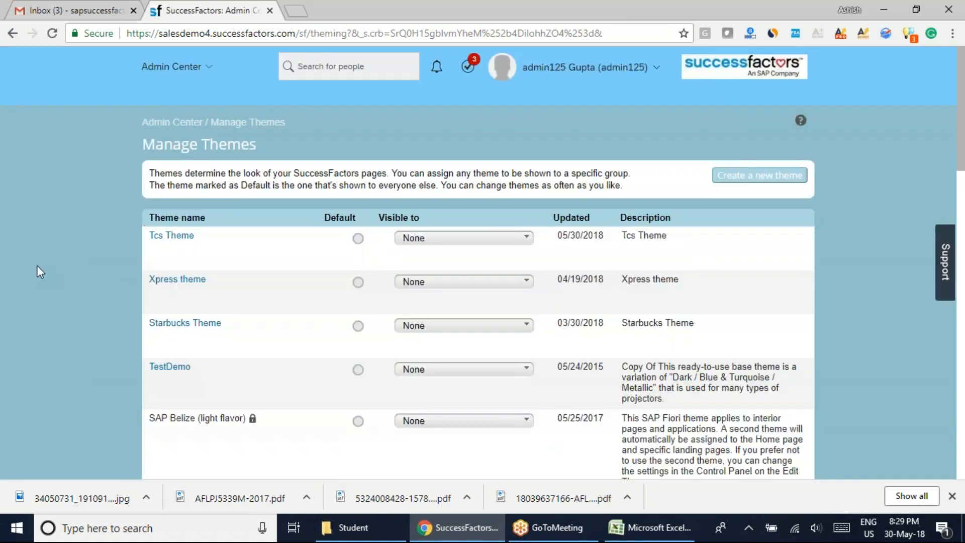
pyautogui.click(171, 236)
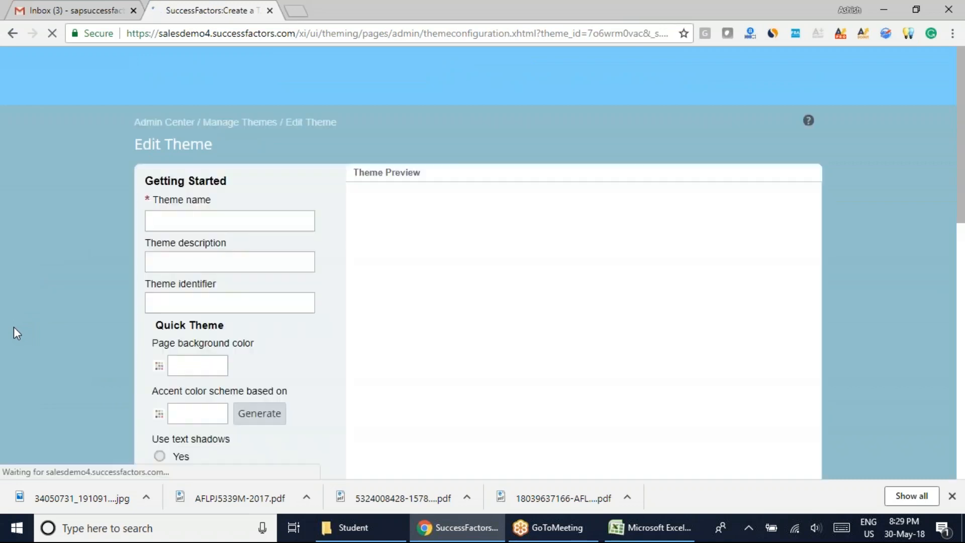
# Expand the theme's Fine Tune settings and open the Tables color options.
pyautogui.scroll(-11, 16, 335)
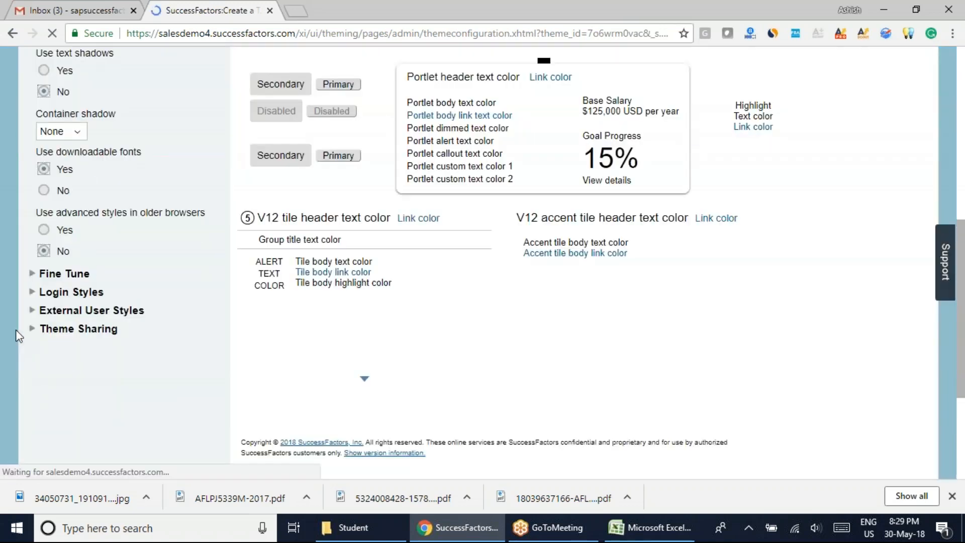
pyautogui.click(65, 129)
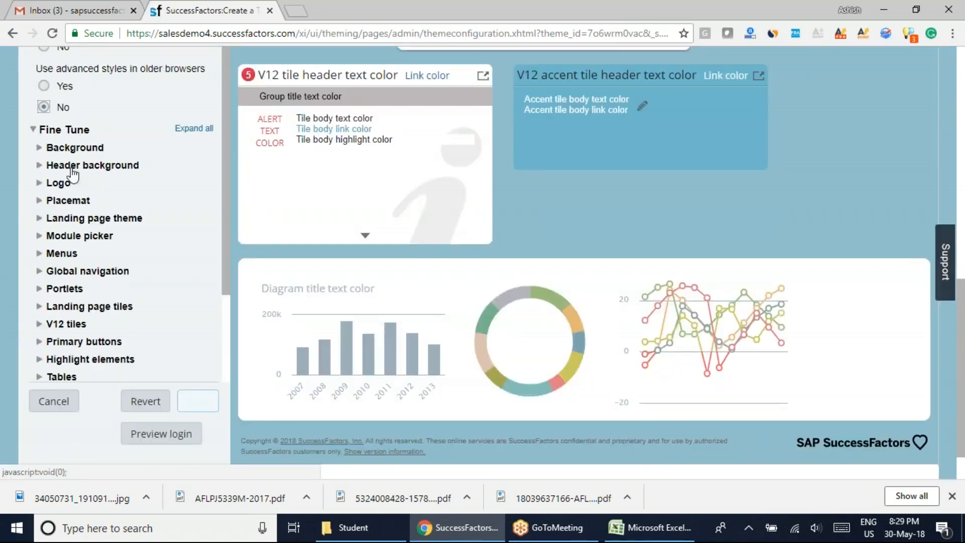
pyautogui.moveTo(225, 174)
pyautogui.mouseDown()
pyautogui.moveTo(233, 282)
pyautogui.moveTo(231, 158)
pyautogui.mouseUp()
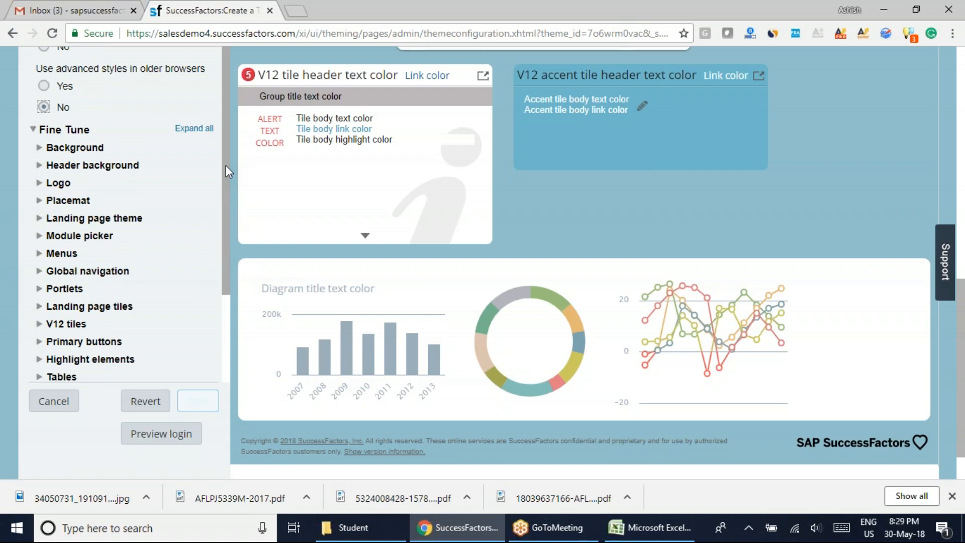
pyautogui.moveTo(225, 164); pyautogui.dragTo(193, 294)
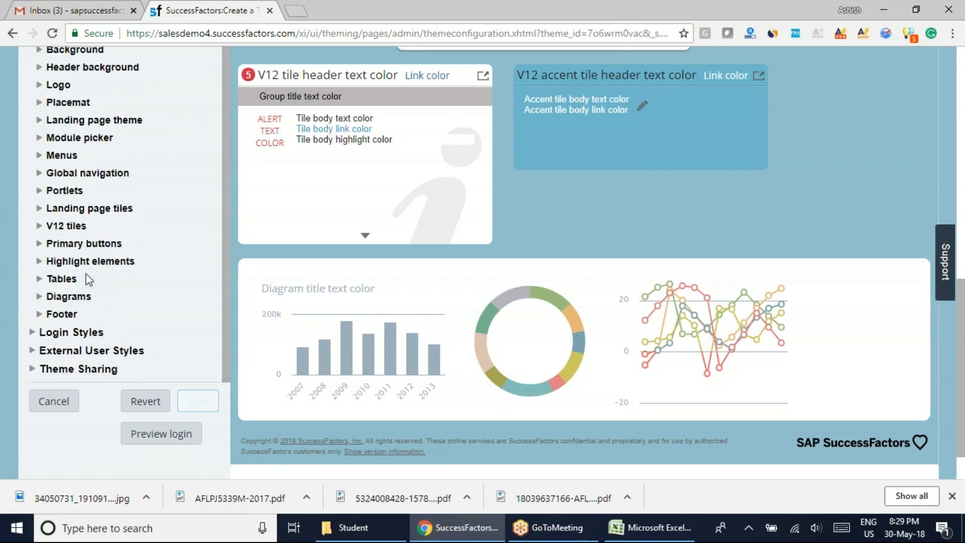
pyautogui.click(61, 279)
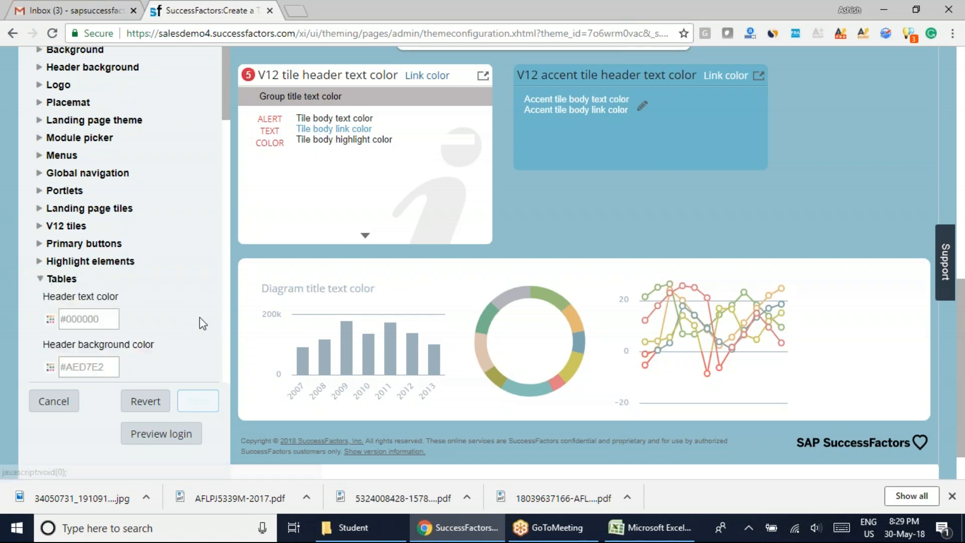
# Check the table in the theme preview and view the color choices for the table header text without applying a change.
pyautogui.scroll(3, 521, 206)
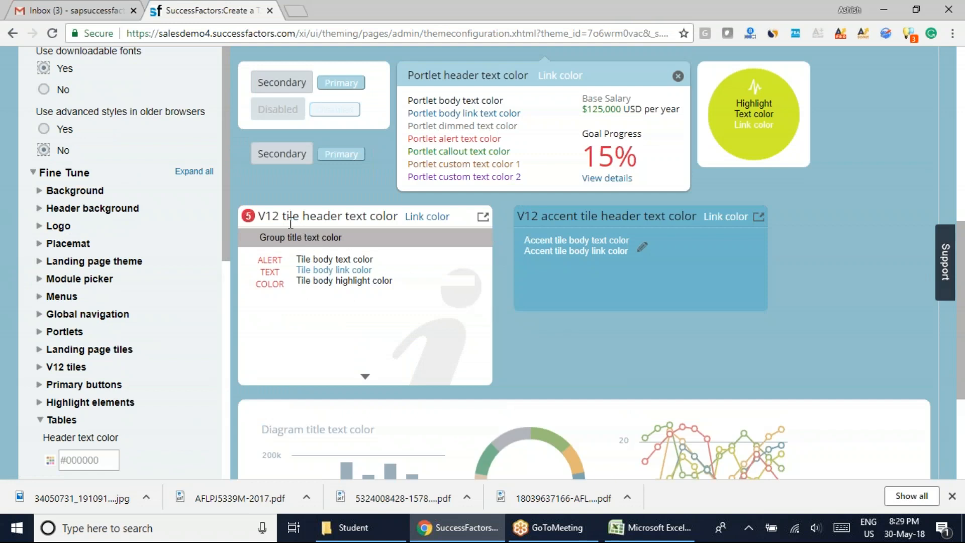
pyautogui.scroll(4, 546, 320)
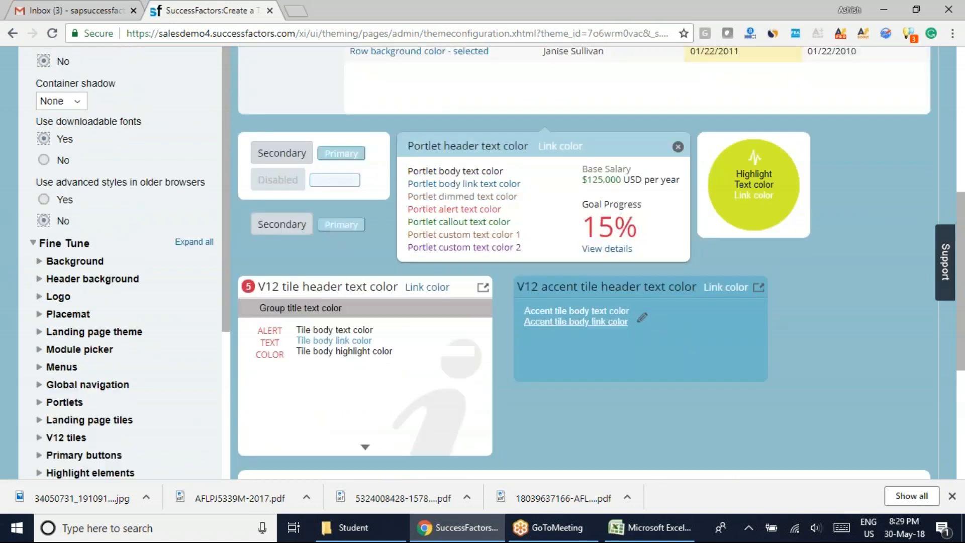
pyautogui.scroll(1, 548, 329)
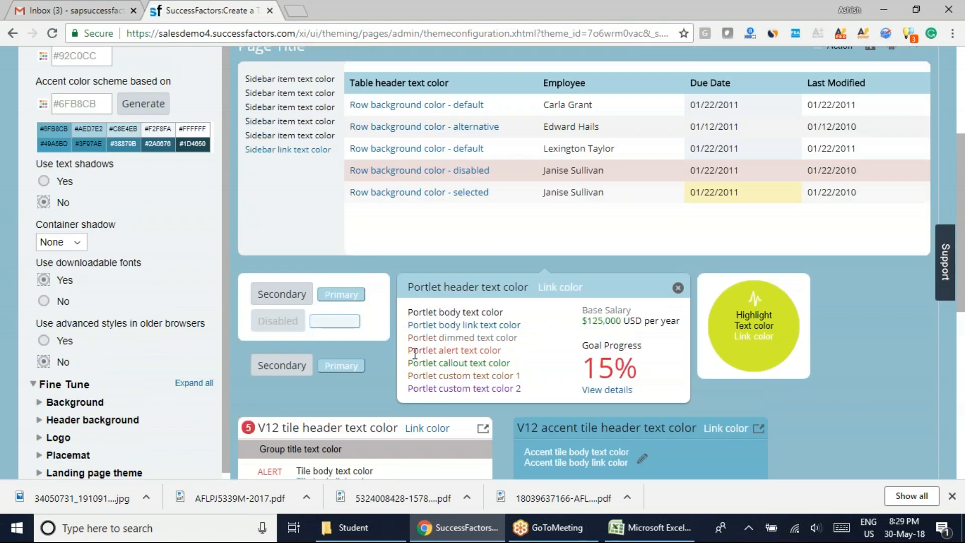
pyautogui.scroll(-9, 490, 367)
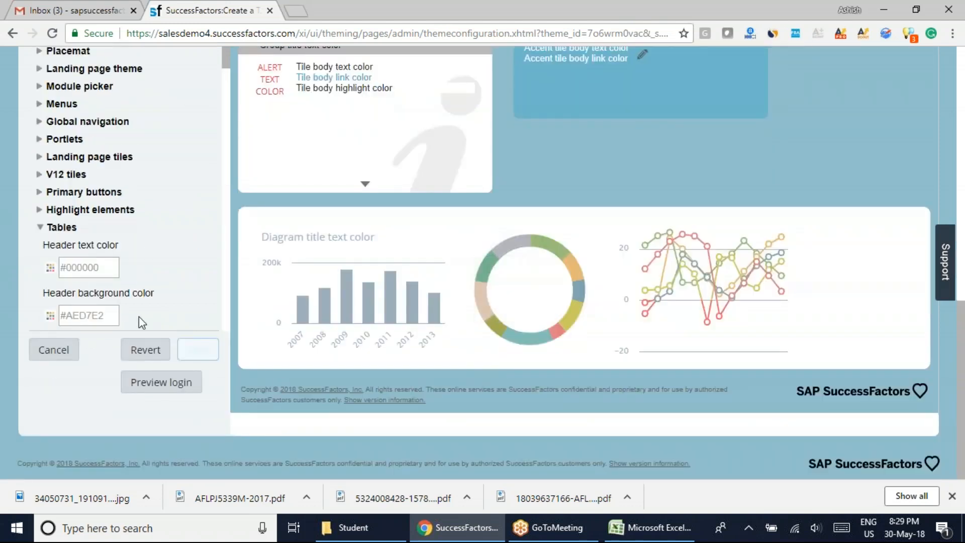
pyautogui.scroll(-3, 227, 77)
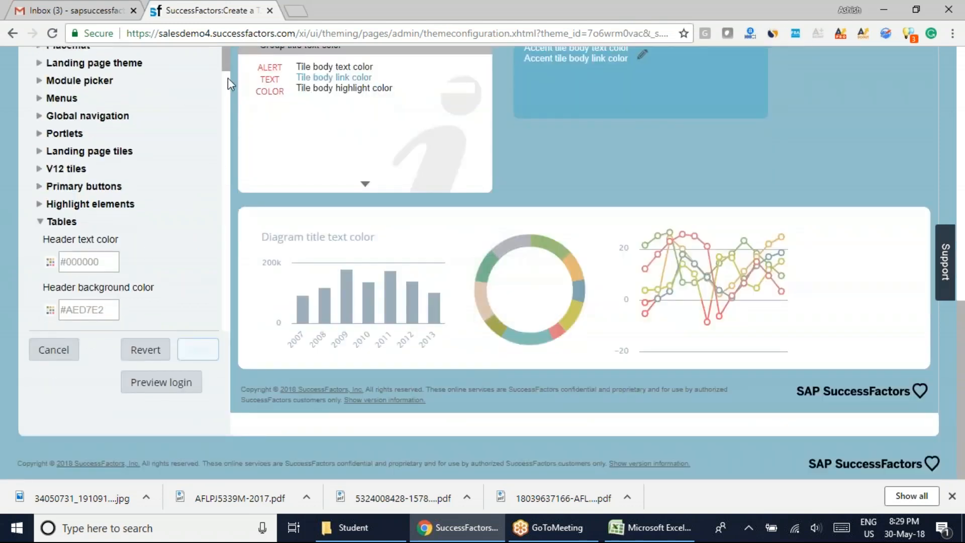
pyautogui.click(51, 156)
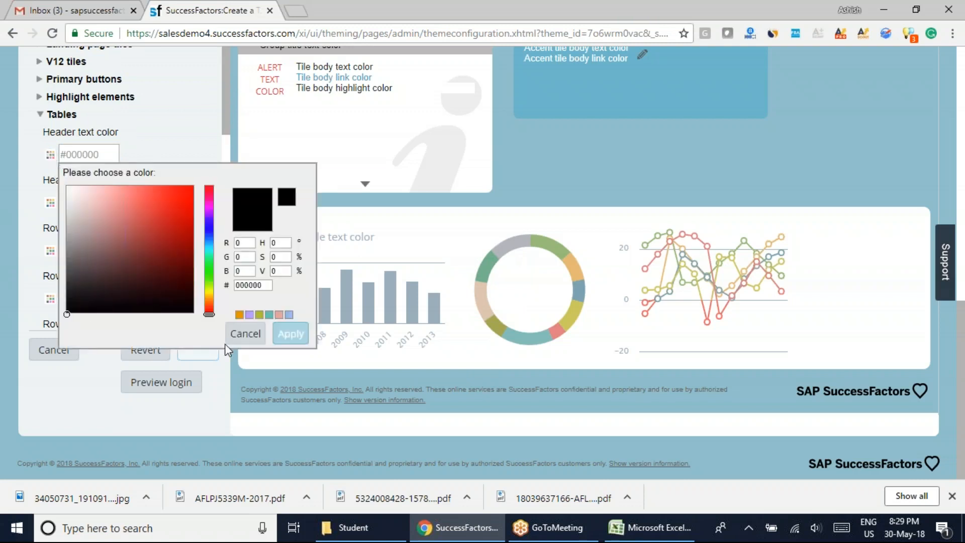
pyautogui.click(245, 334)
# Set the table header background color to the blue #2B4CEF and apply it.
pyautogui.scroll(5, 538, 328)
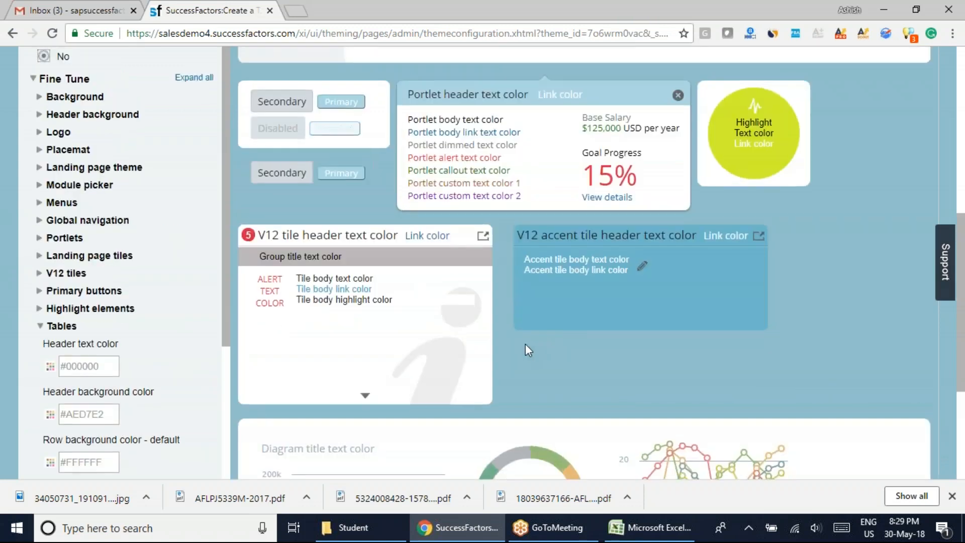
pyautogui.scroll(-3, 400, 348)
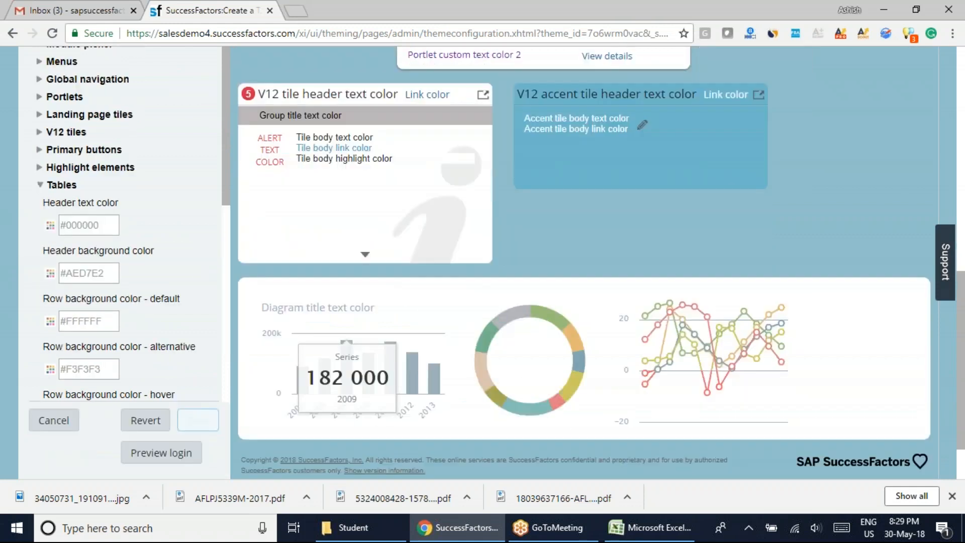
pyautogui.click(50, 273)
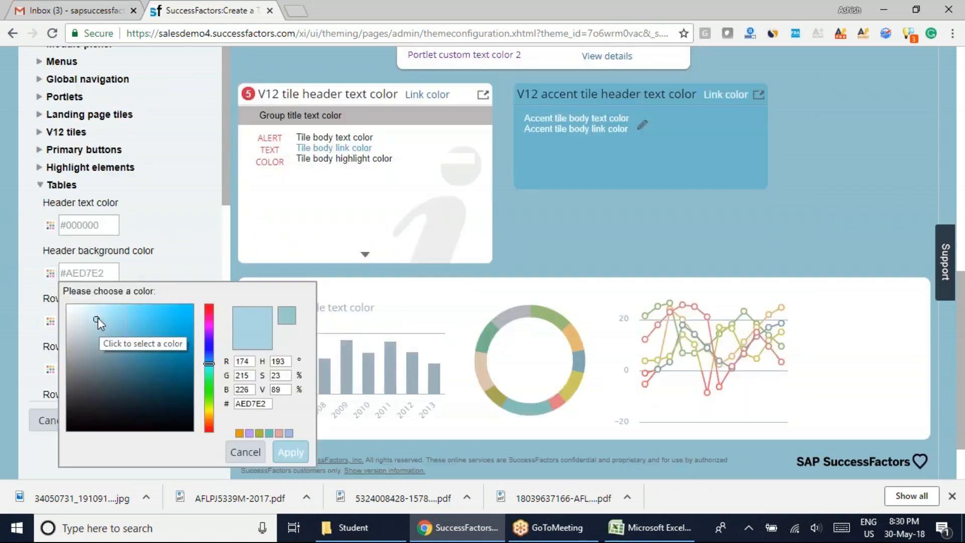
pyautogui.moveTo(214, 362); pyautogui.dragTo(210, 350)
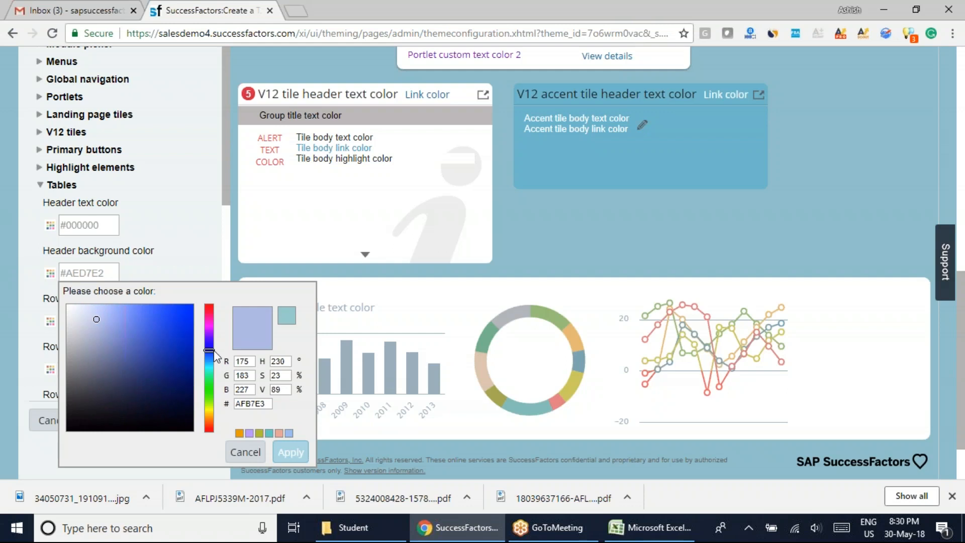
pyautogui.click(172, 312)
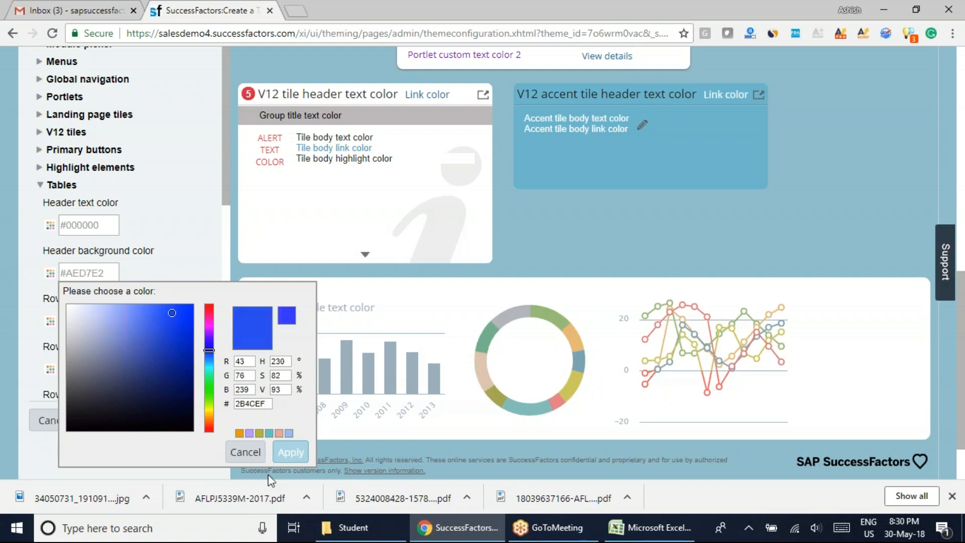
pyautogui.click(655, 296)
# Check the table header color in the theme preview, then save the theme and confirm that its data may be publicly viewable.
pyautogui.scroll(5, 620, 318)
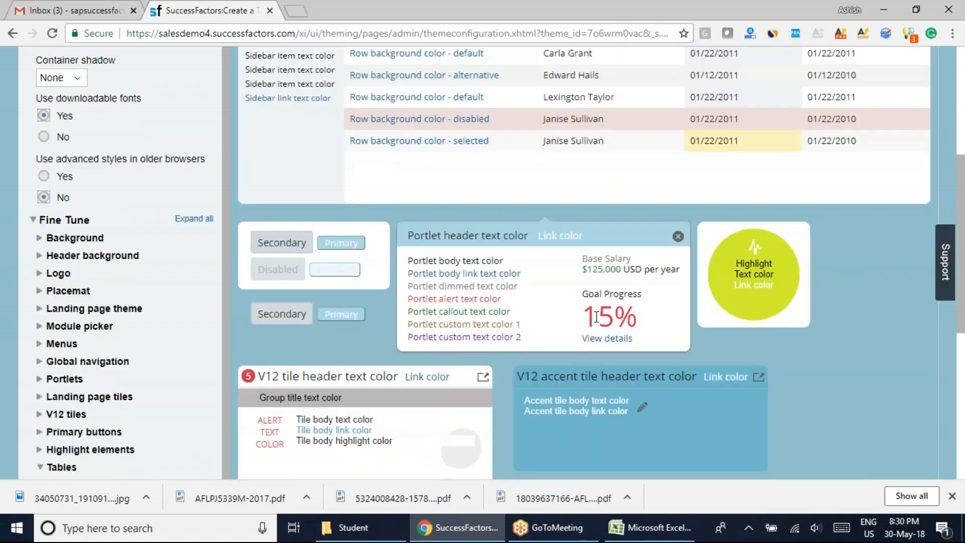
pyautogui.scroll(5, 596, 316)
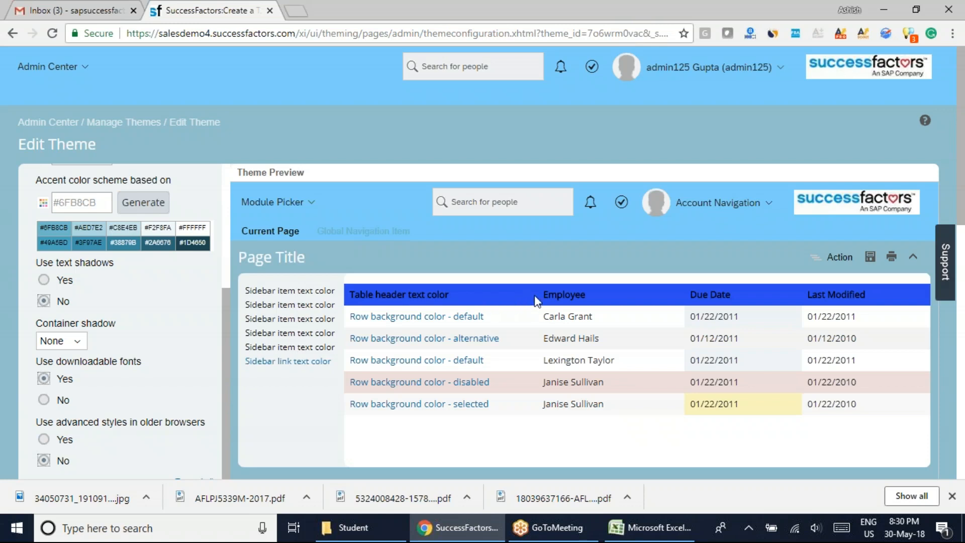
pyautogui.click(508, 300)
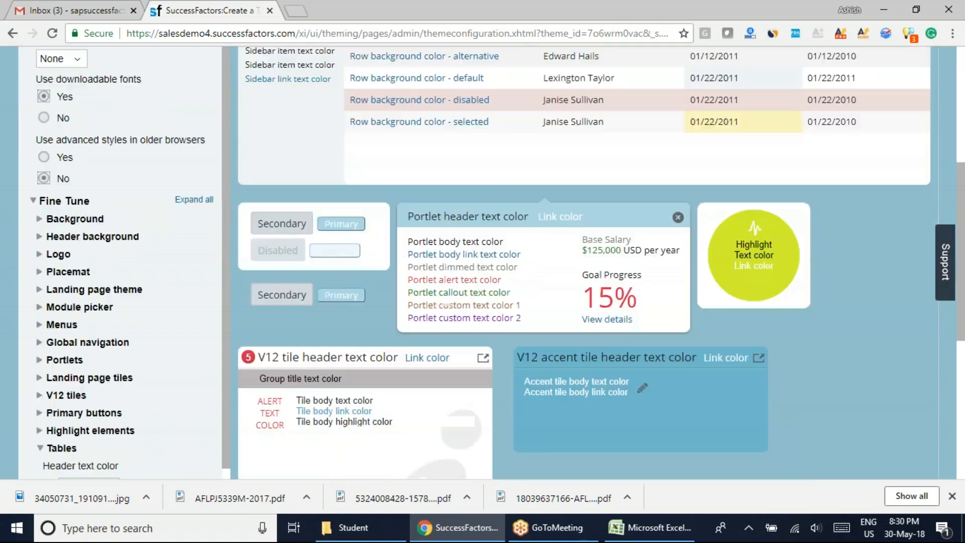
pyautogui.click(197, 348)
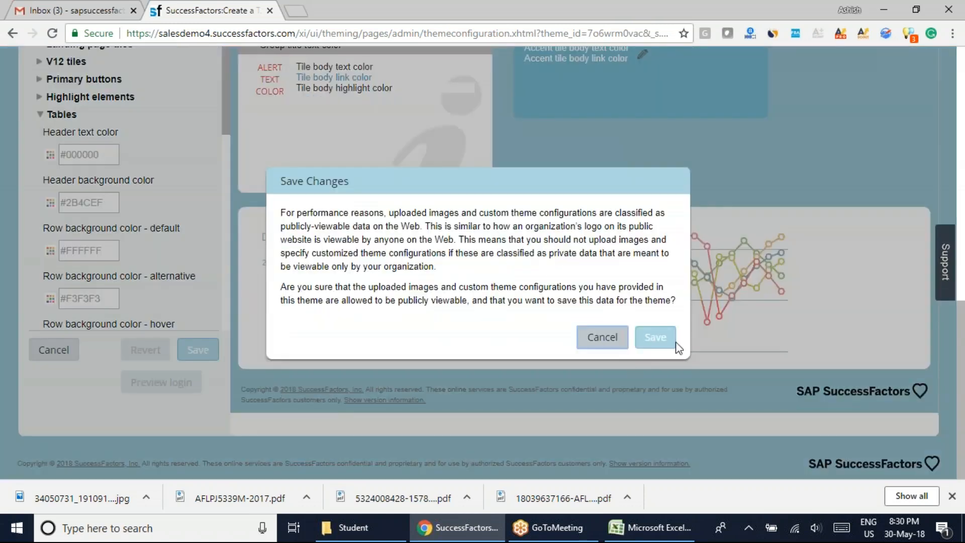
pyautogui.click(656, 345)
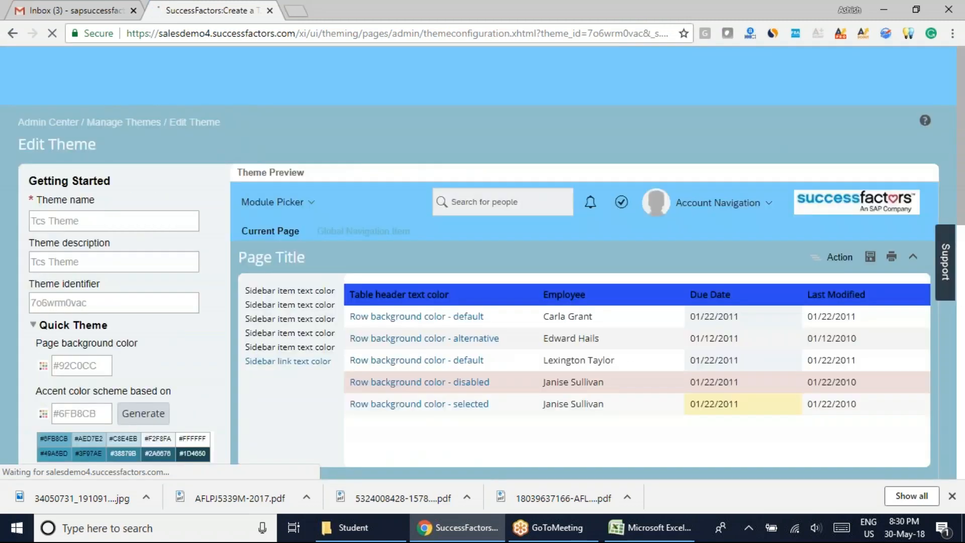
# Leave the theme editor and return to the Home page.
pyautogui.scroll(-15, 226, 420)
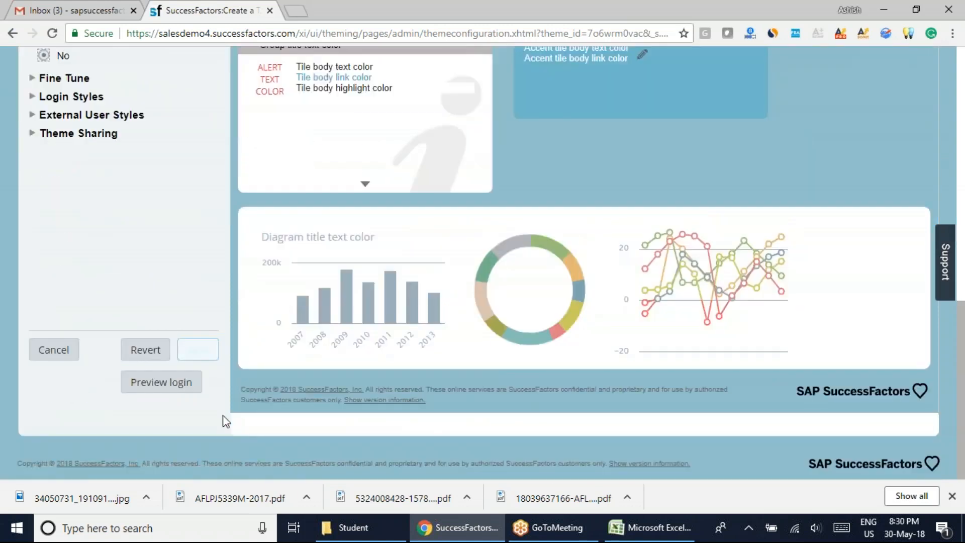
pyautogui.scroll(12, 221, 429)
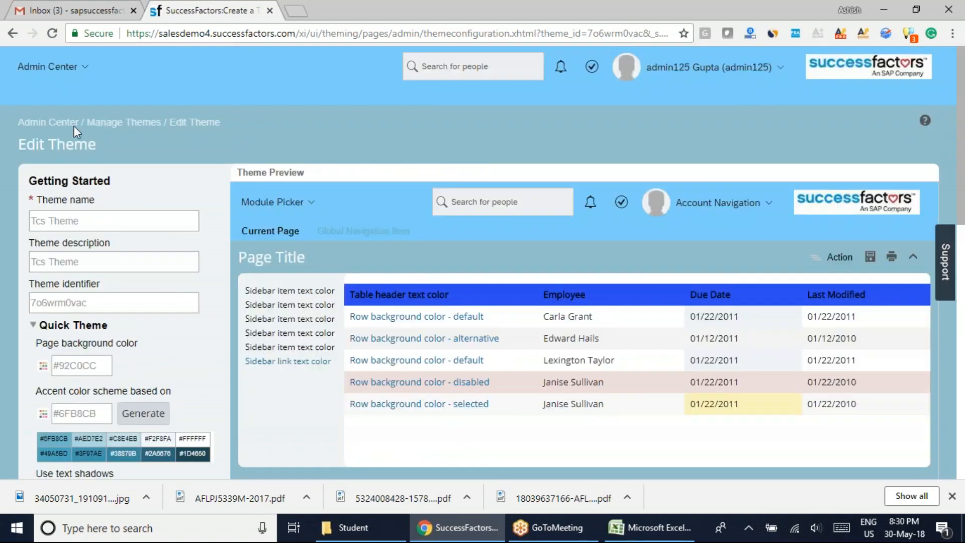
pyautogui.click(54, 67)
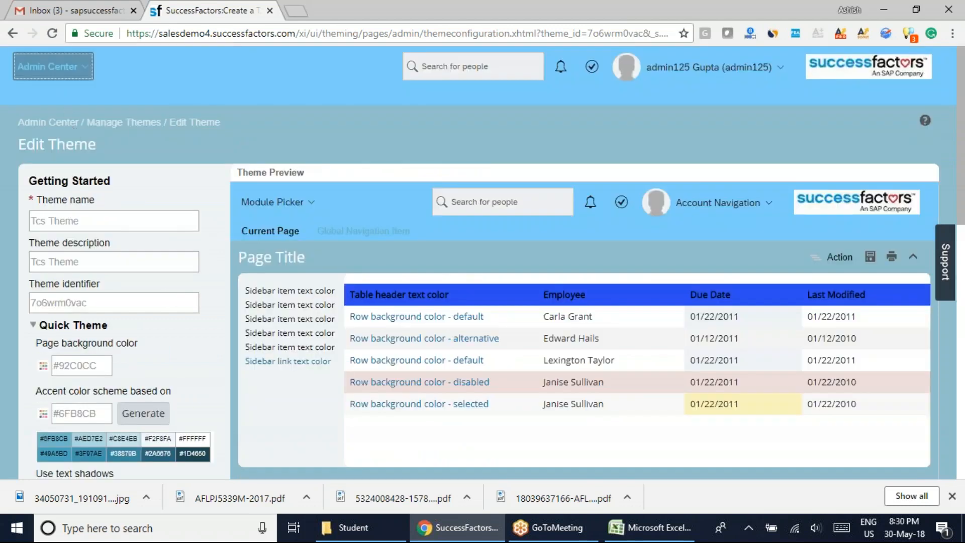
pyautogui.click(86, 74)
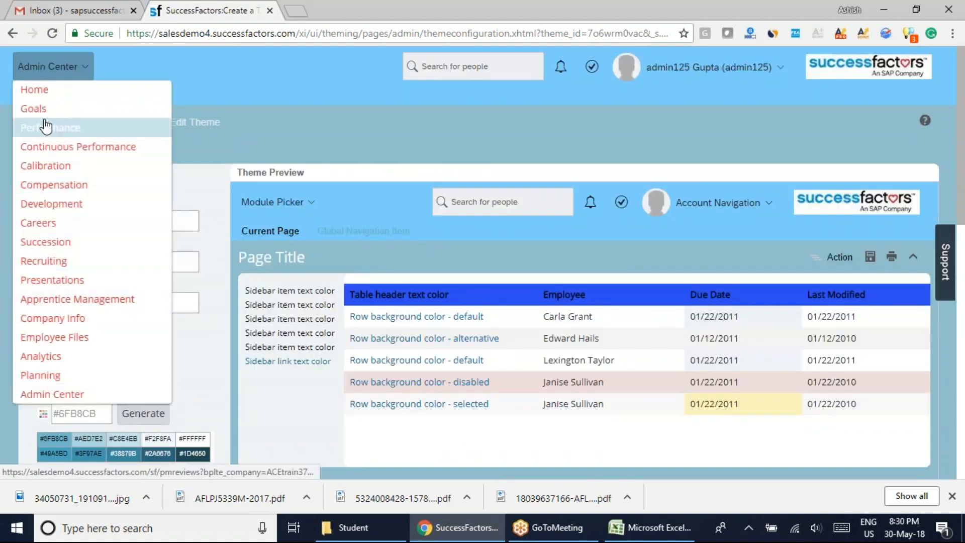
pyautogui.click(46, 93)
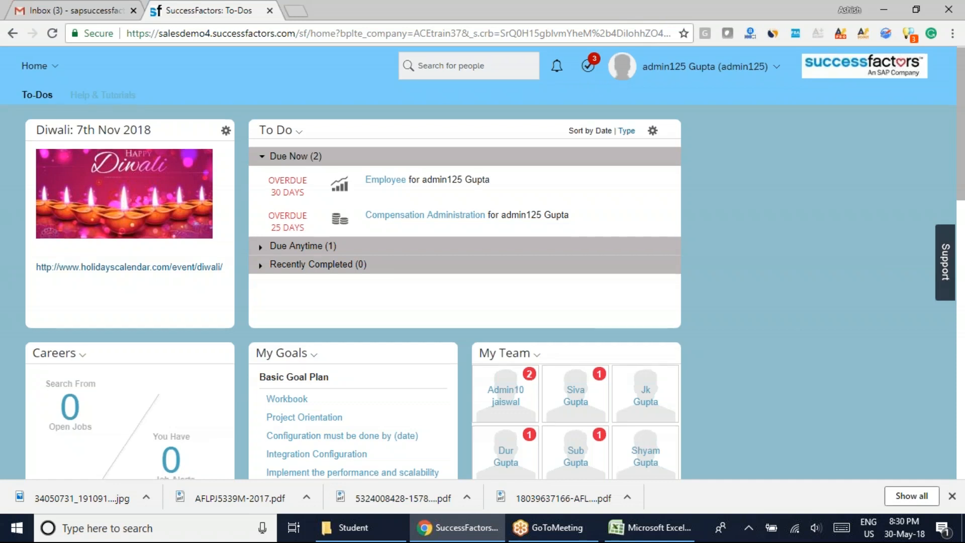
# Examine the home page's tiles from the To Do area down to the footer, and the module menu, for the theme's colors.
pyautogui.scroll(-12, 352, 261)
pyautogui.scroll(8, 352, 261)
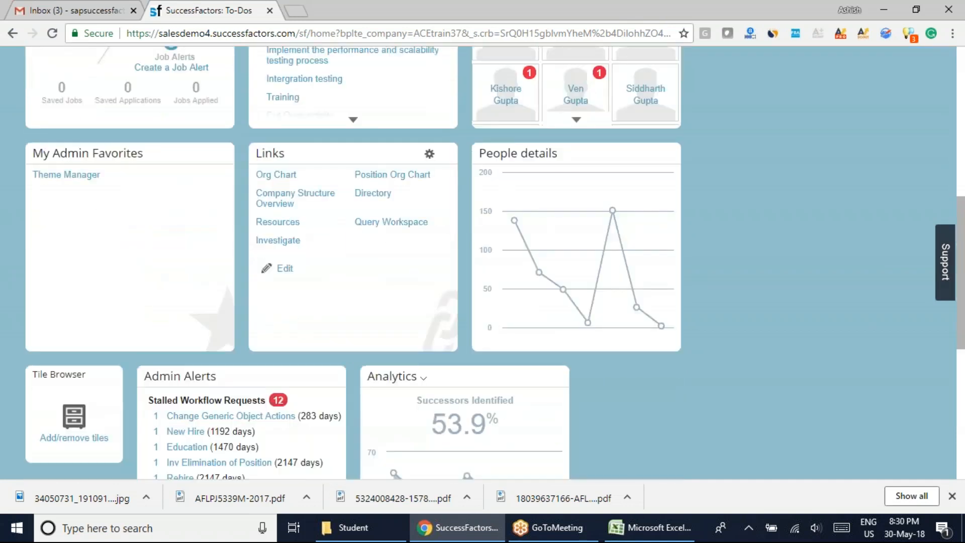
pyautogui.scroll(-11, 352, 262)
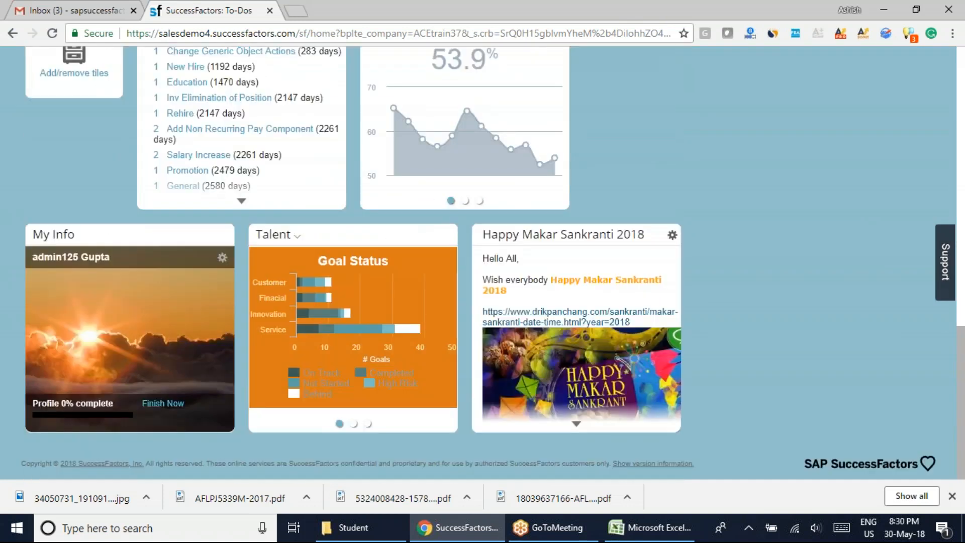
pyautogui.scroll(15, 352, 261)
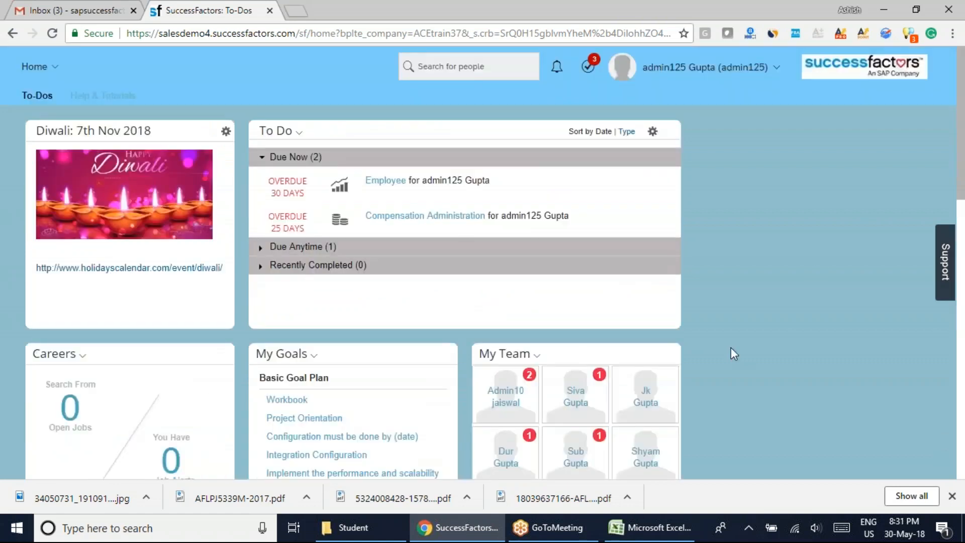
pyautogui.click(49, 67)
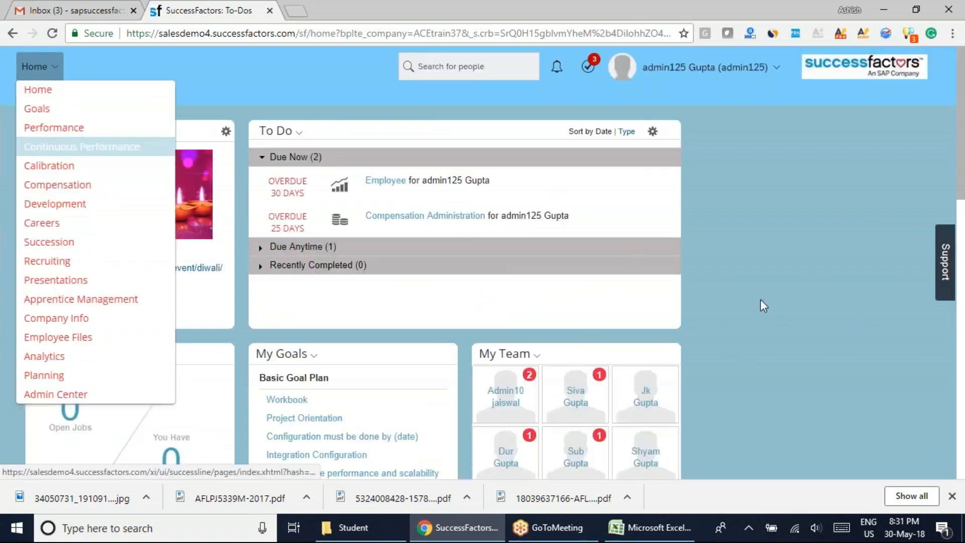
pyautogui.scroll(-7, 732, 357)
pyautogui.scroll(-8, 731, 359)
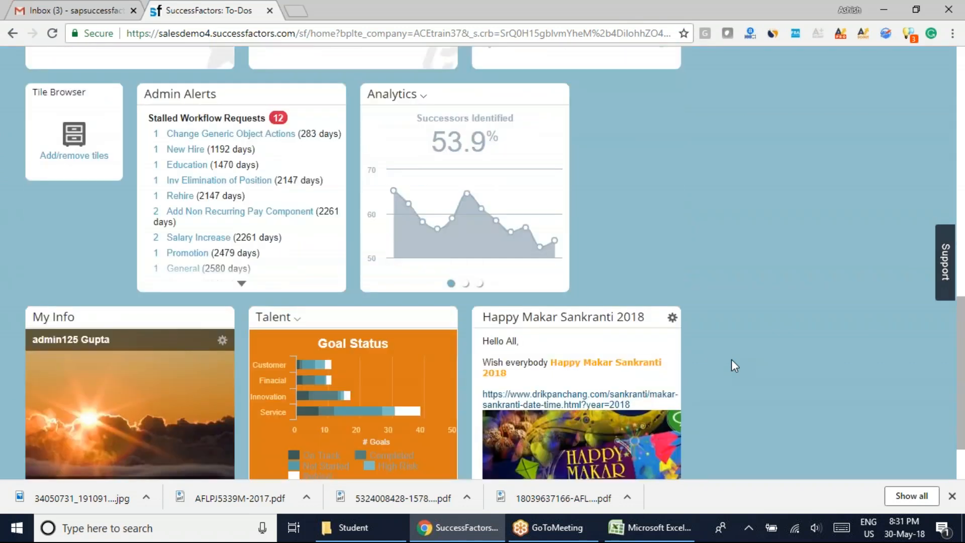
pyautogui.scroll(15, 730, 359)
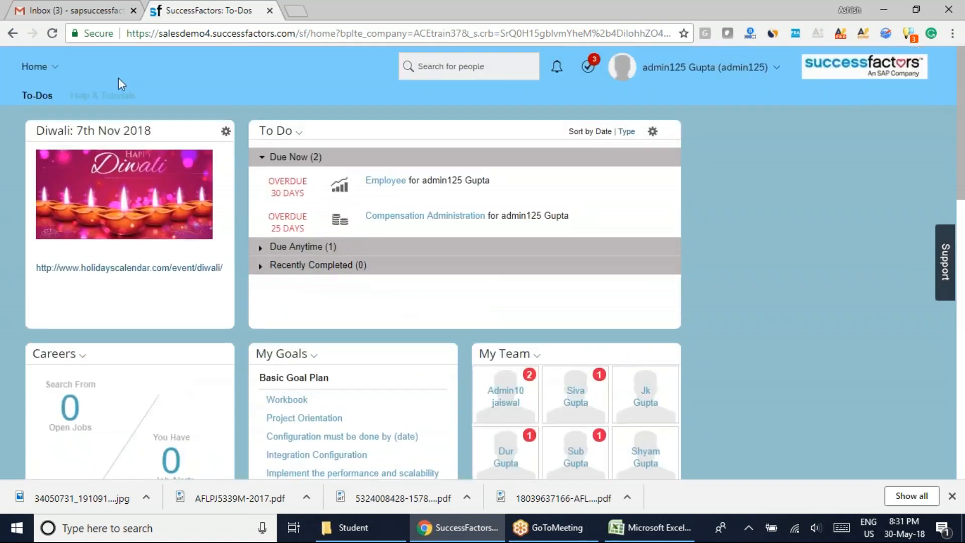
# Go from the Home page back to the Admin Center.
pyautogui.click(39, 67)
pyautogui.click(63, 394)
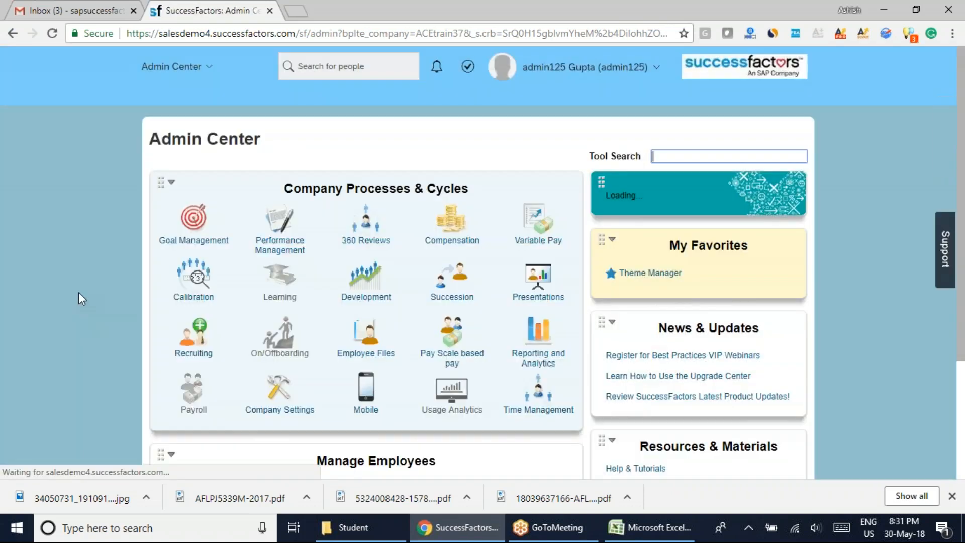
# Open the Tcs Theme for editing from the Theme Manager in the Admin Center's favorites.
pyautogui.scroll(-4, 74, 291)
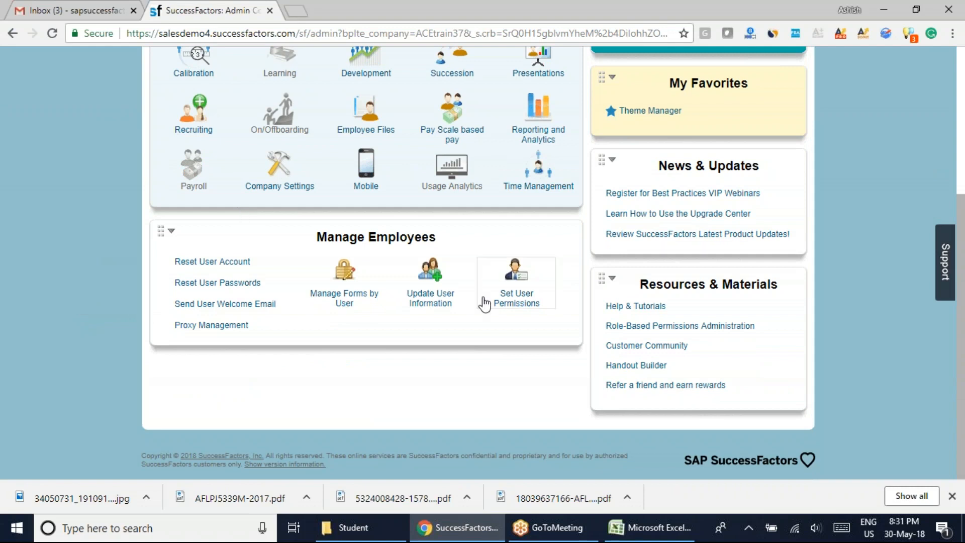
pyautogui.scroll(2, 621, 371)
pyautogui.scroll(3, 646, 337)
pyautogui.click(647, 324)
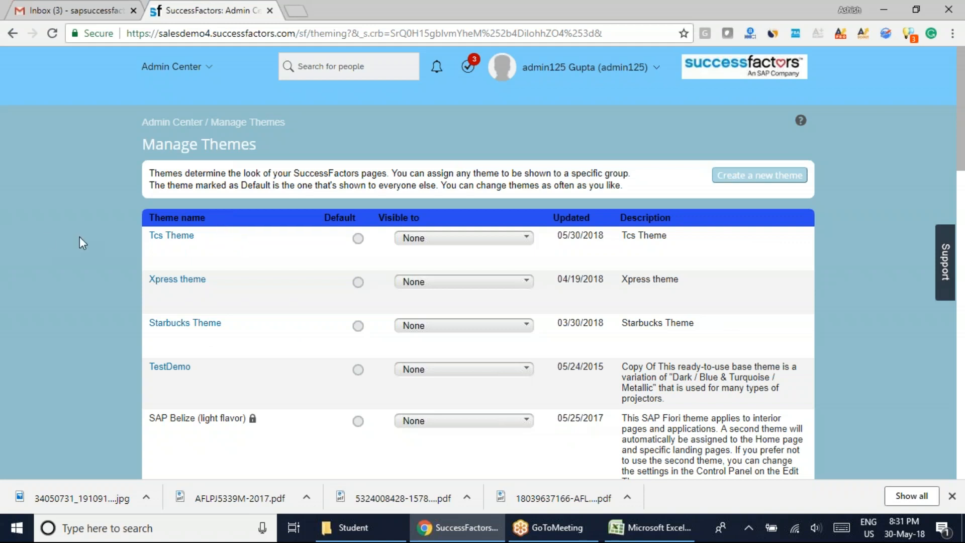
pyautogui.click(171, 235)
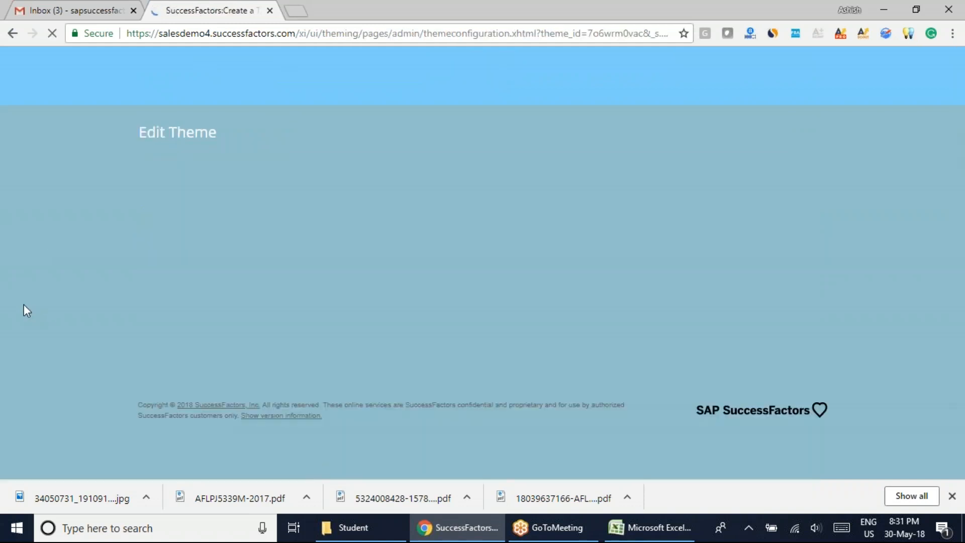
# Examine the Fine Tune color settings for Diagrams alongside the charts in the theme preview.
pyautogui.scroll(-8, 228, 352)
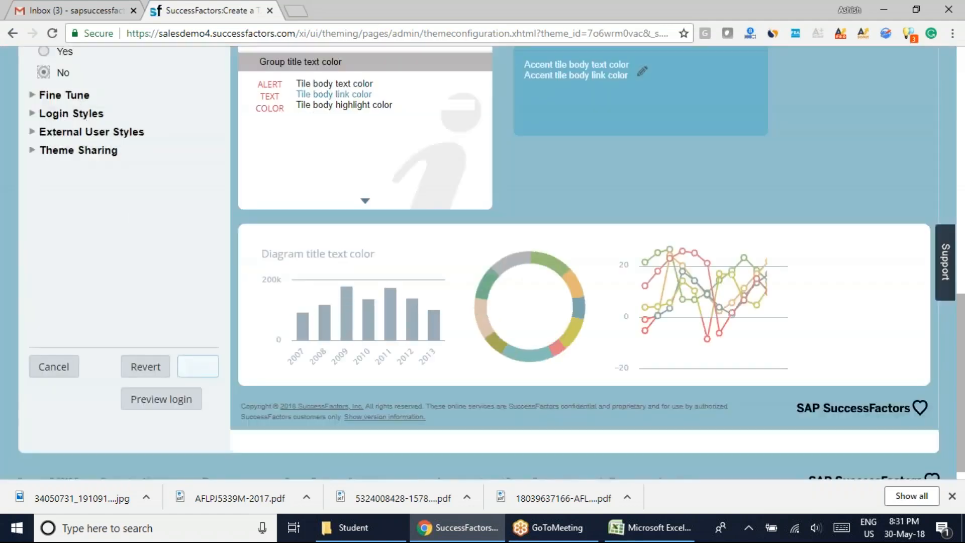
pyautogui.click(69, 97)
pyautogui.moveTo(222, 200); pyautogui.dragTo(219, 310)
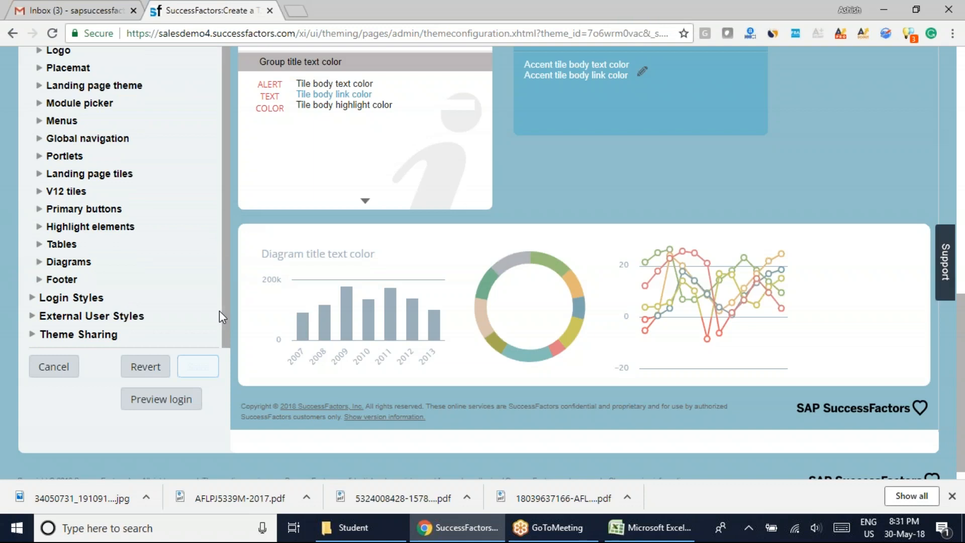
pyautogui.click(59, 263)
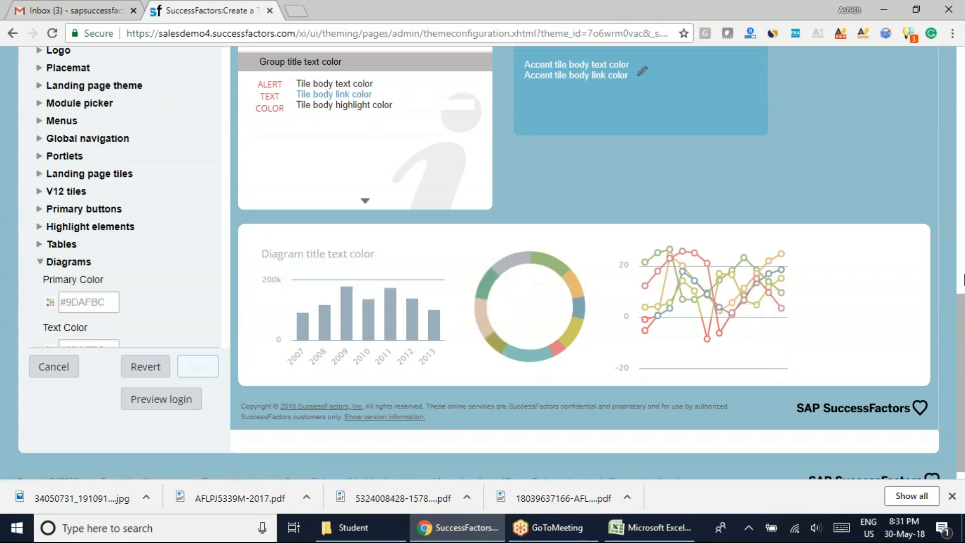
pyautogui.scroll(-7, 227, 256)
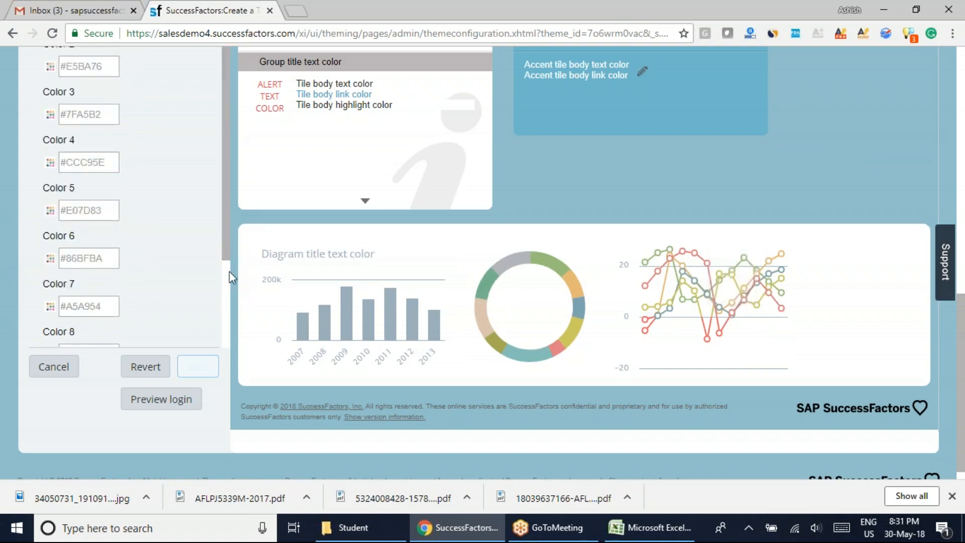
pyautogui.moveTo(225, 231); pyautogui.dragTo(218, 31)
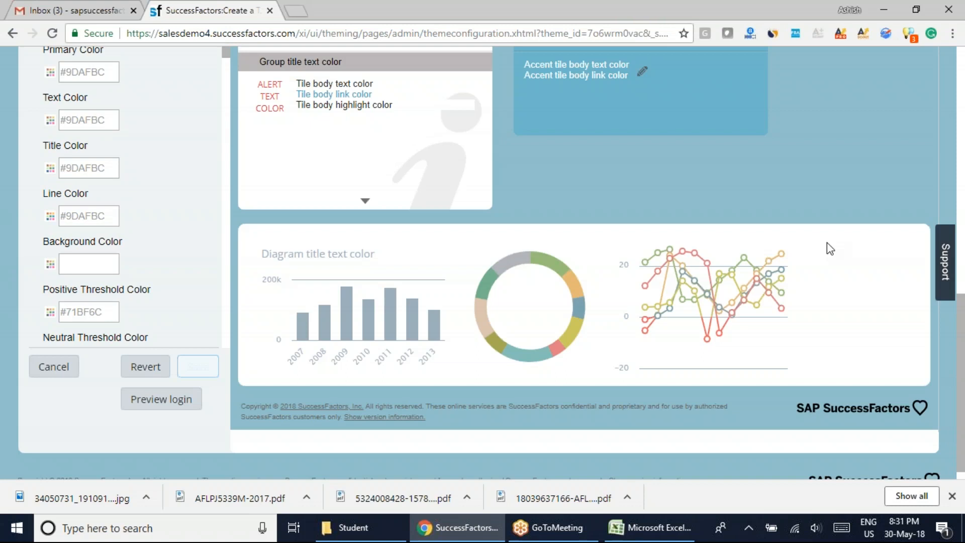
pyautogui.scroll(3, 674, 397)
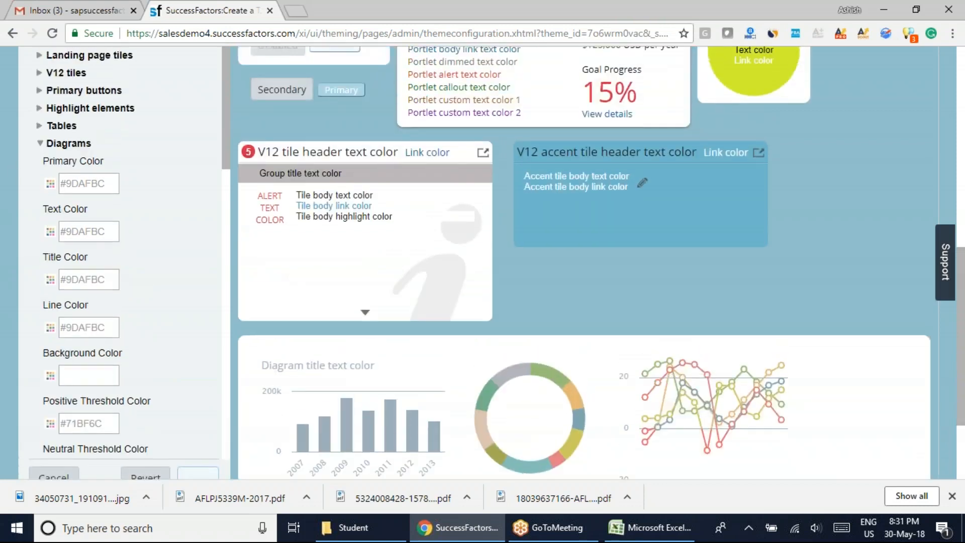
pyautogui.click(50, 183)
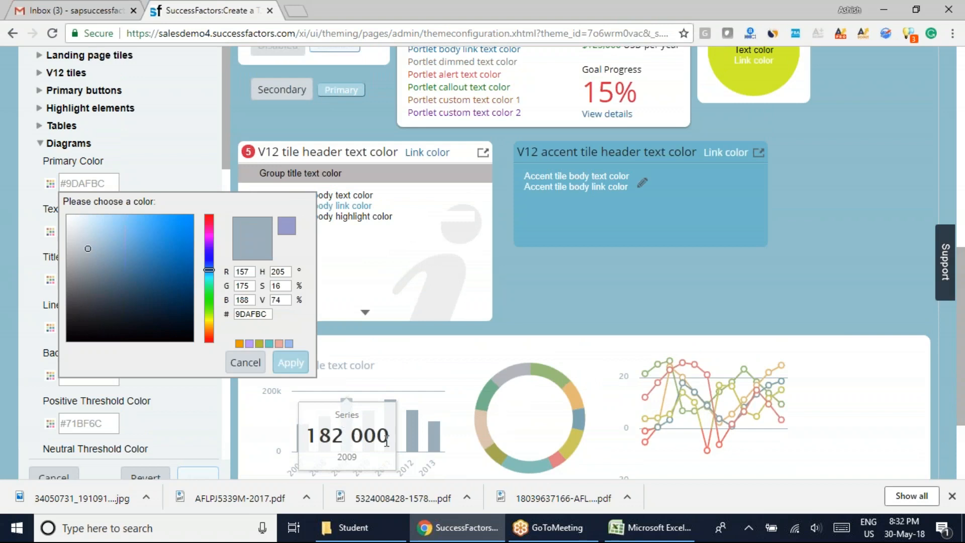
pyautogui.click(40, 144)
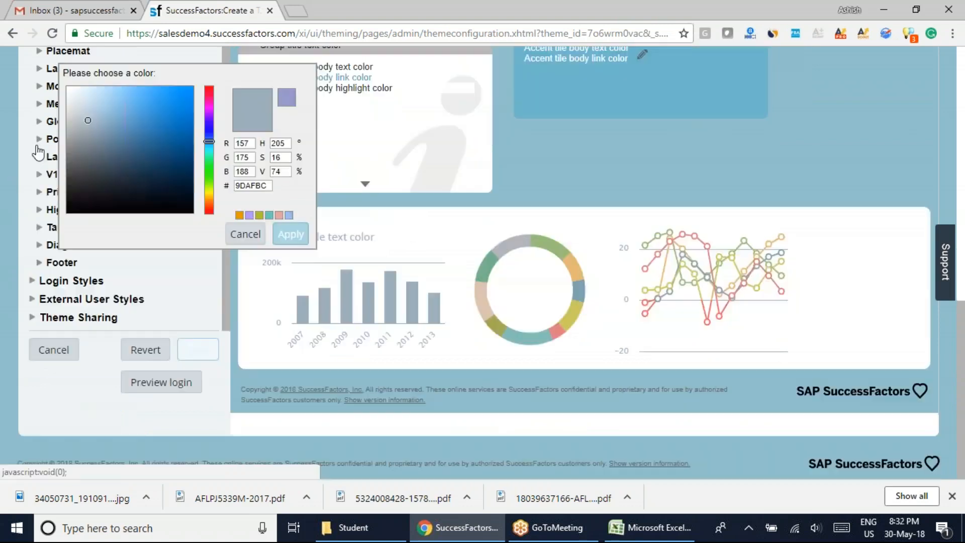
pyautogui.click(245, 235)
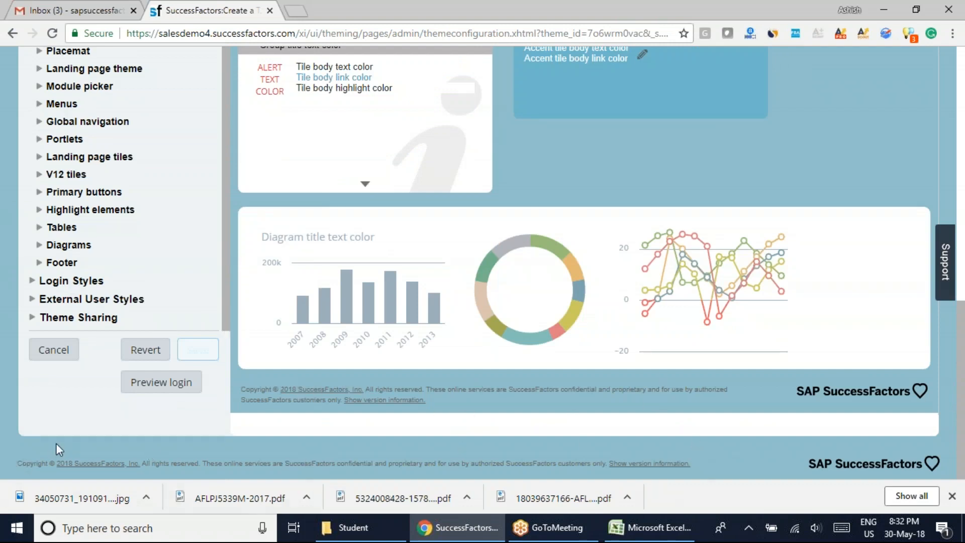
# Set the Footer text color in the Fine Tune settings to the red #EE2727 and apply it.
pyautogui.click(40, 262)
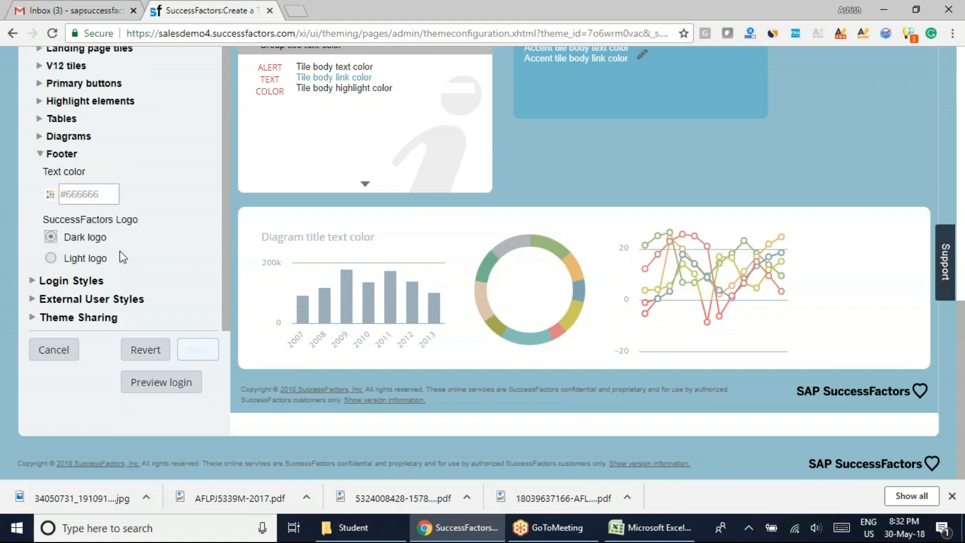
pyautogui.click(50, 194)
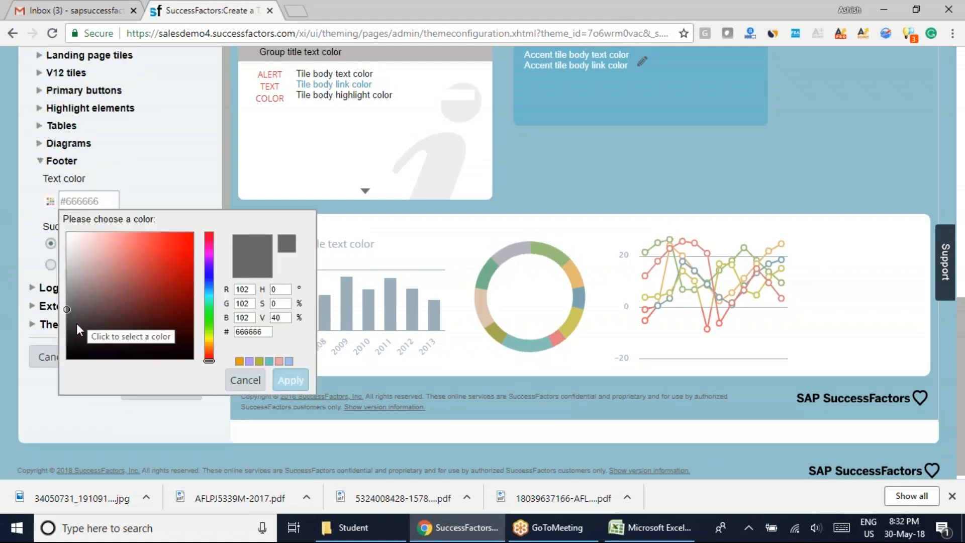
pyautogui.moveTo(68, 306); pyautogui.dragTo(174, 242)
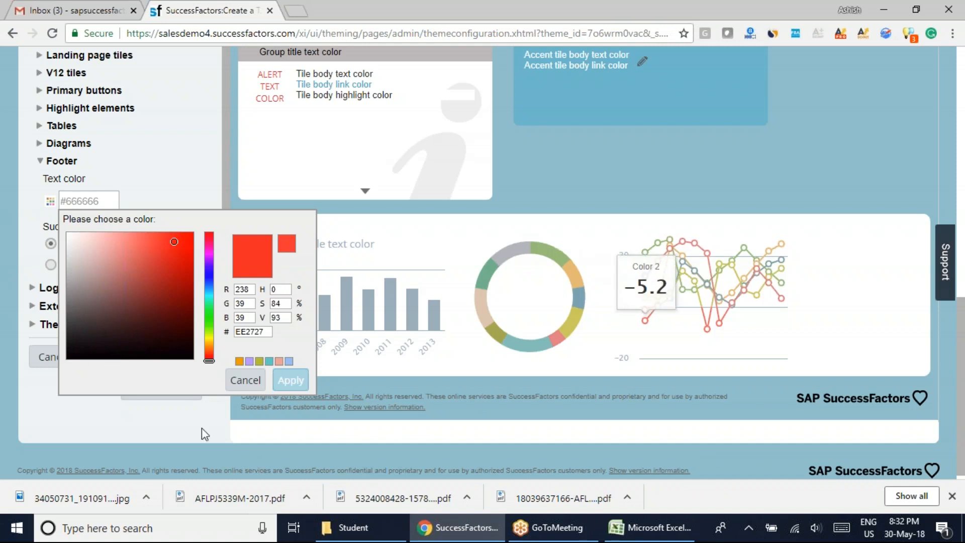
pyautogui.click(291, 381)
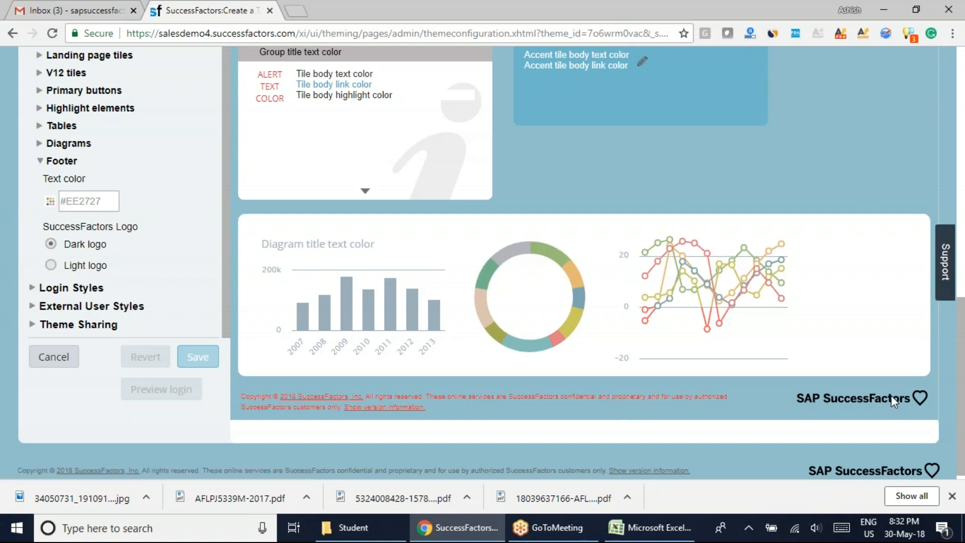
# Try the light SuccessFactors logo in the footer, restore the dark logo, and collapse the Footer settings.
pyautogui.click(51, 266)
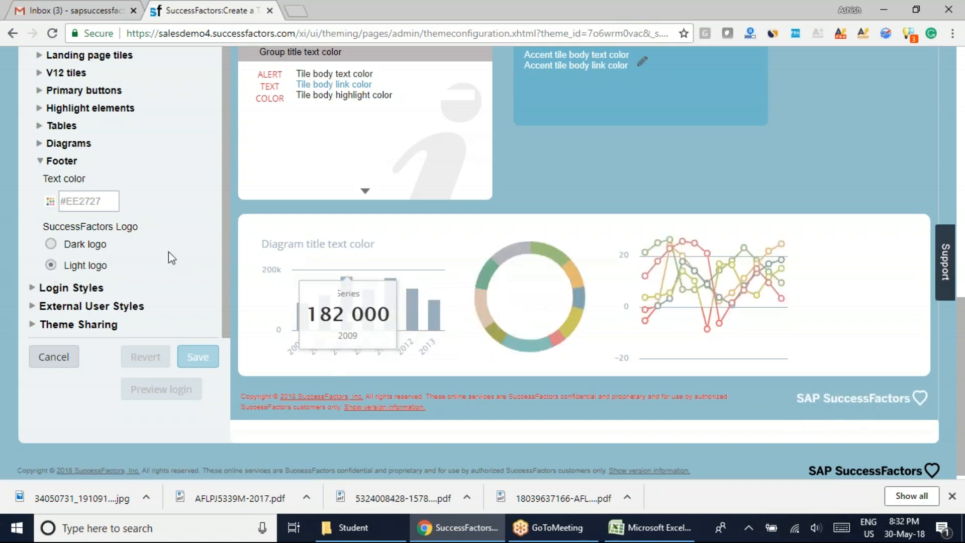
pyautogui.click(51, 245)
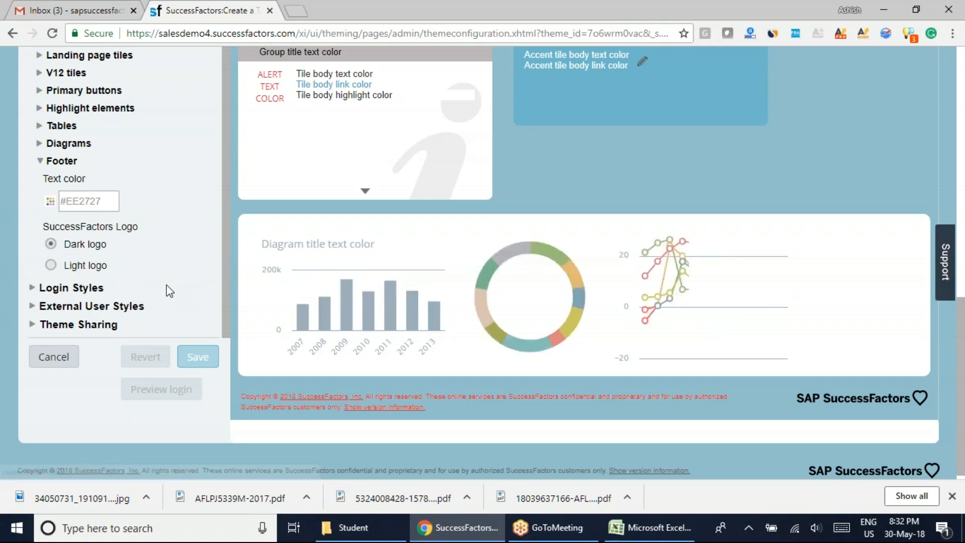
pyautogui.click(40, 161)
# Look through the Login Styles categories for background, logo, button and footer, and collapse them again.
pyautogui.scroll(10, 674, 422)
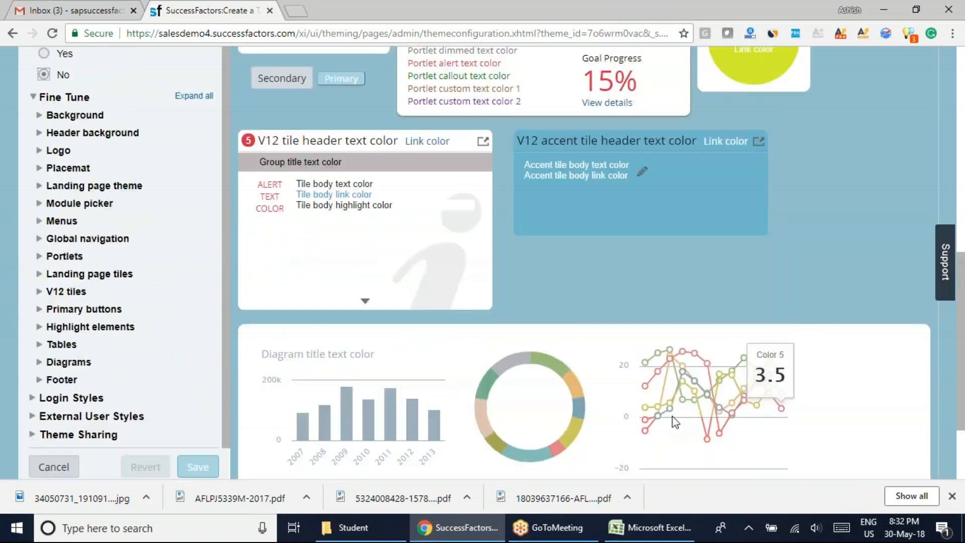
pyautogui.scroll(-10, 675, 422)
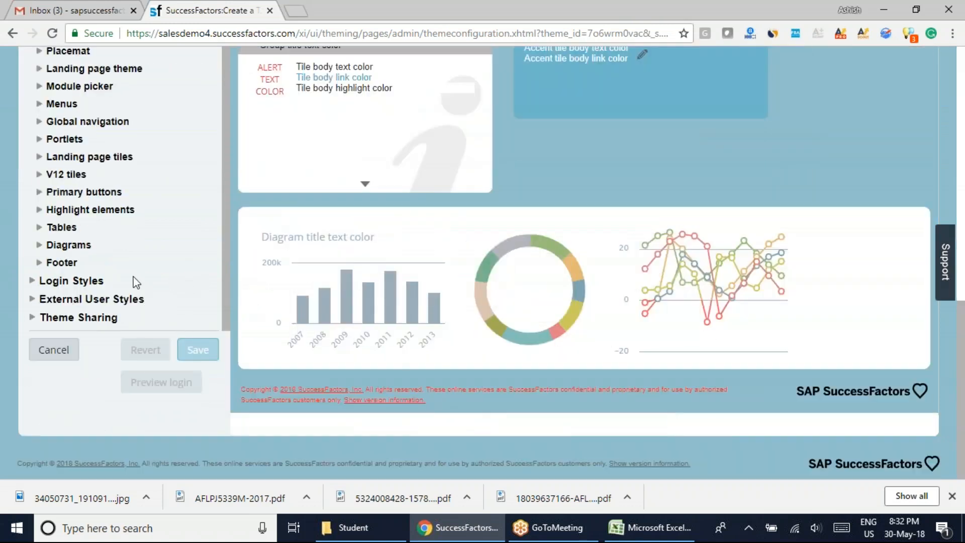
pyautogui.click(32, 280)
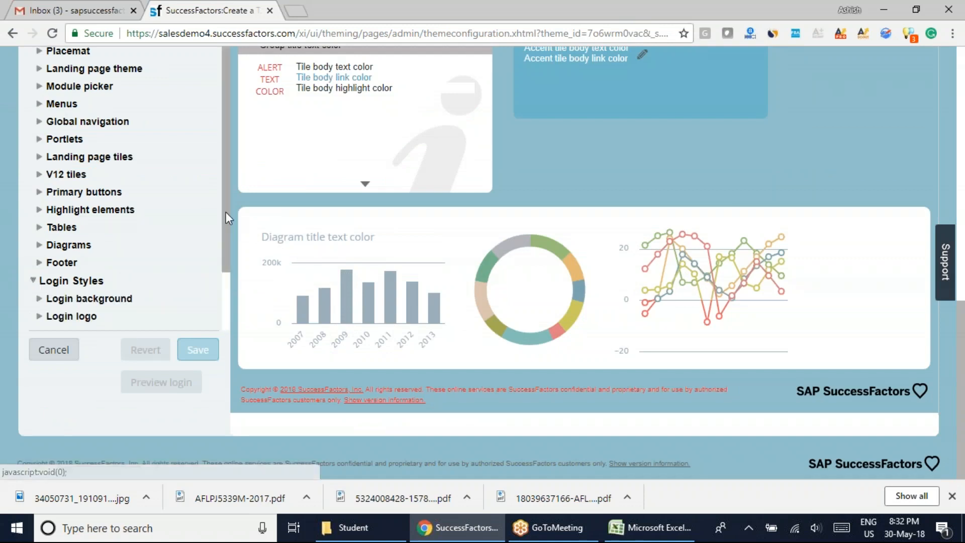
pyautogui.moveTo(226, 191); pyautogui.dragTo(226, 268)
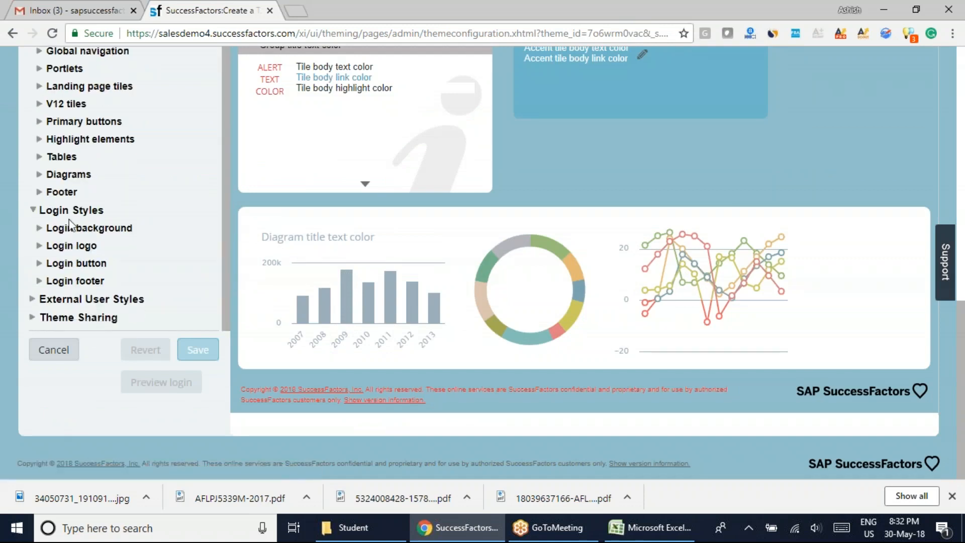
pyautogui.click(297, 9)
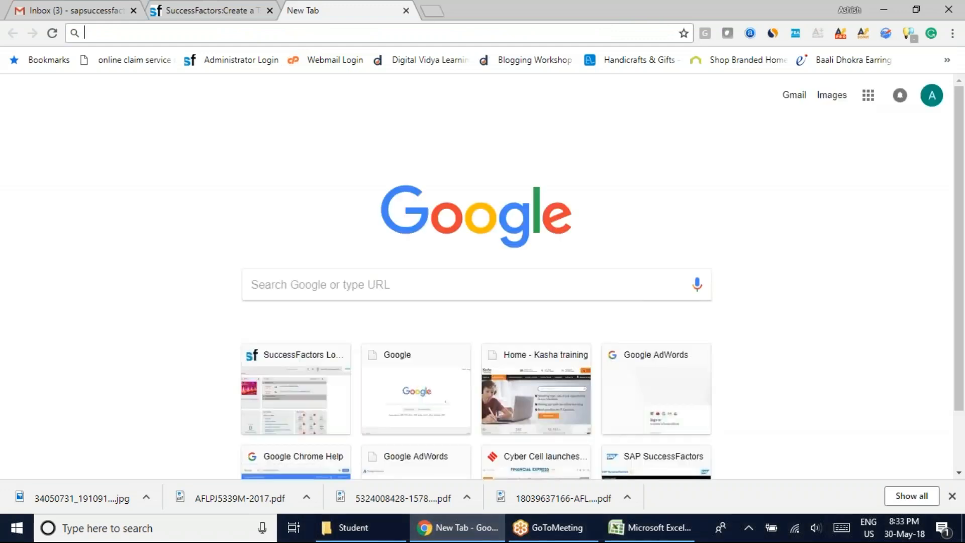
pyautogui.click(249, 6)
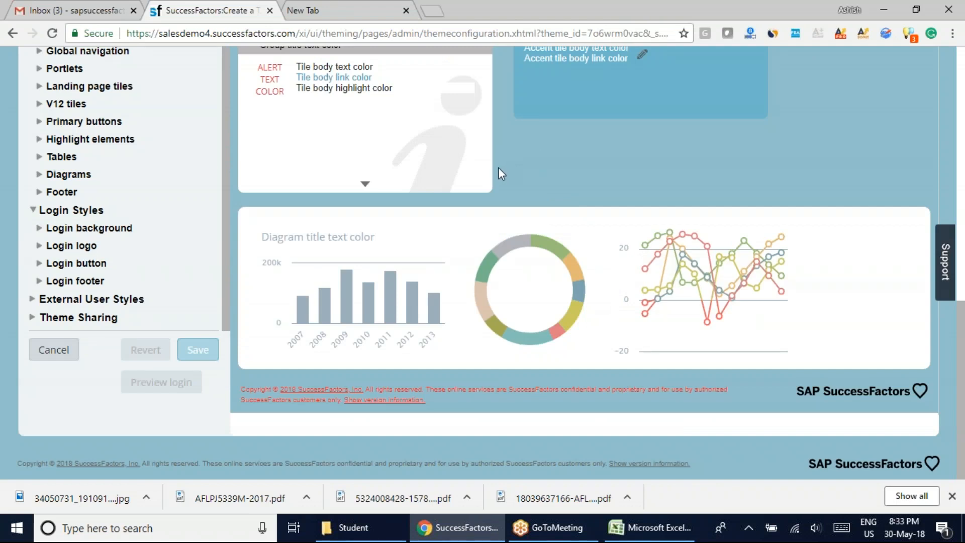
pyautogui.click(33, 211)
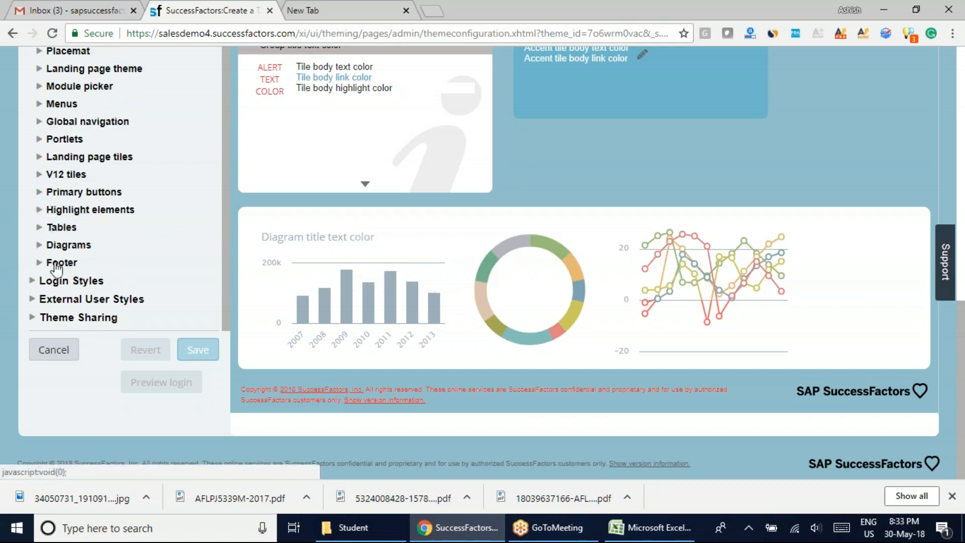
# Collapse the Fine Tune settings and examine the favicon and footer logo options under External User Styles.
pyautogui.moveTo(223, 258); pyautogui.dragTo(219, 140)
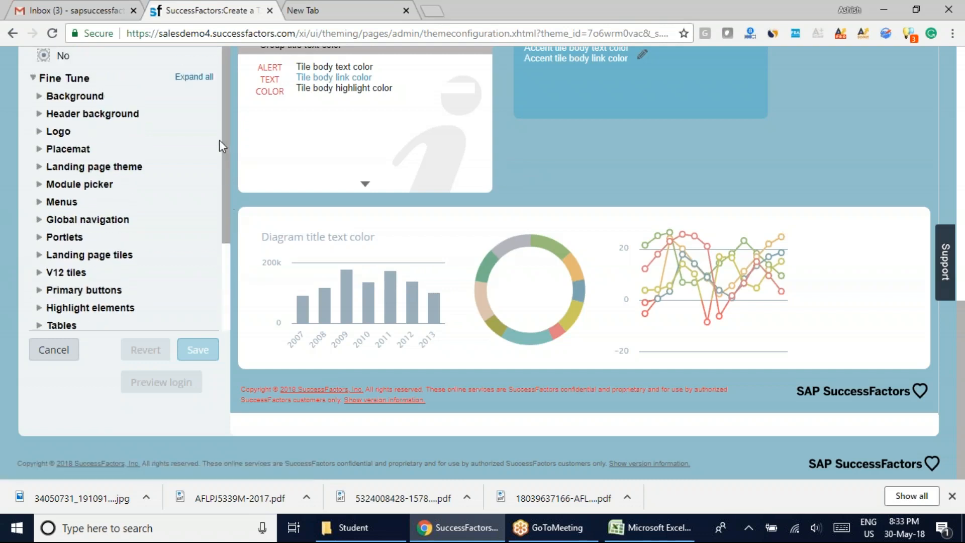
pyautogui.click(31, 79)
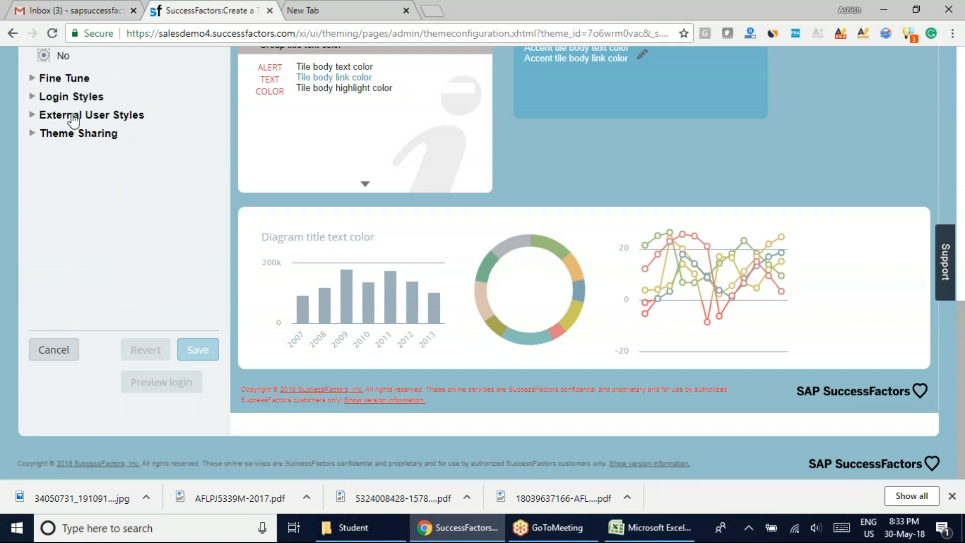
pyautogui.click(31, 115)
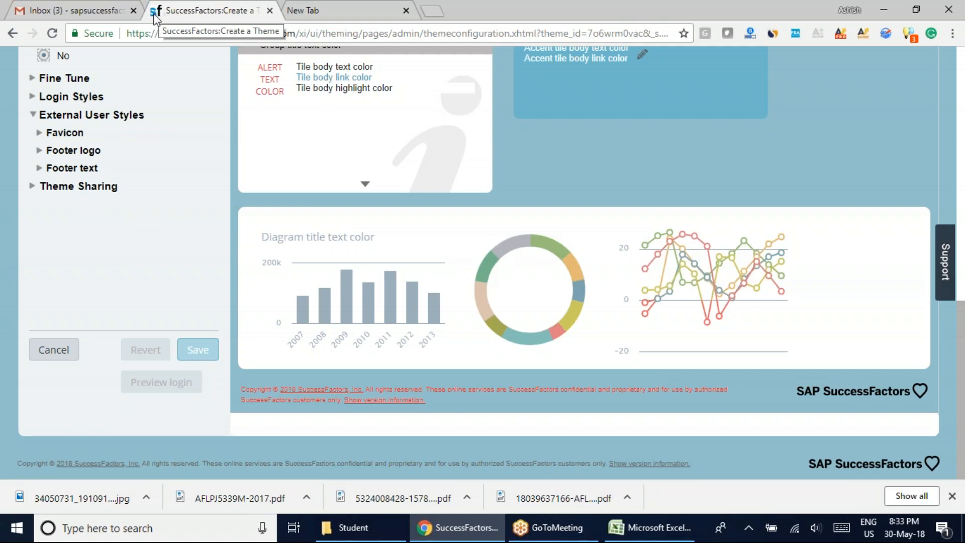
pyautogui.click(48, 132)
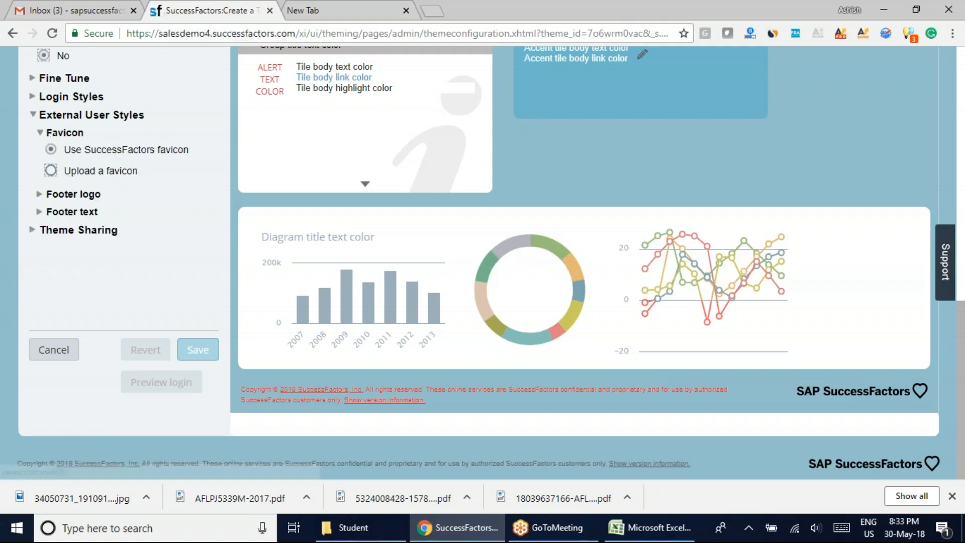
pyautogui.click(38, 132)
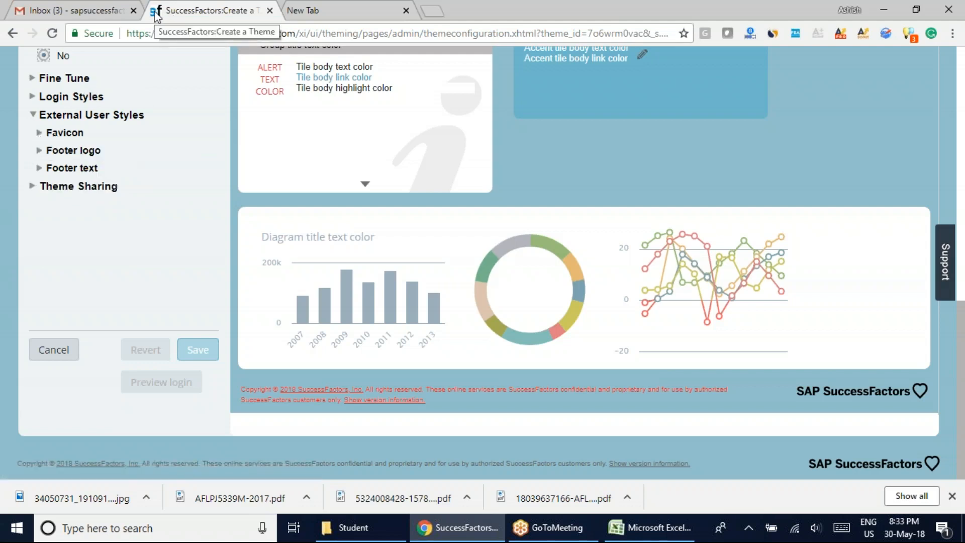
pyautogui.click(40, 151)
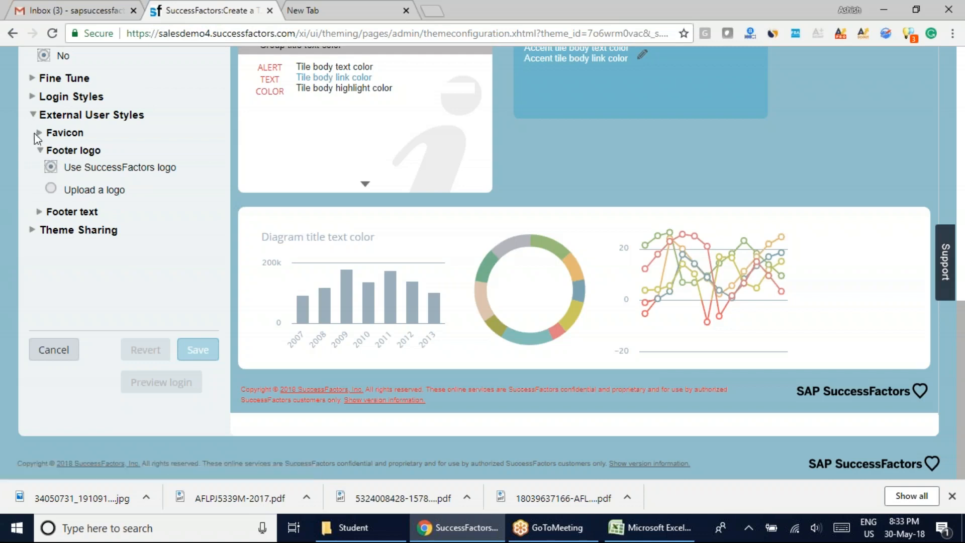
pyautogui.click(40, 150)
pyautogui.click(28, 113)
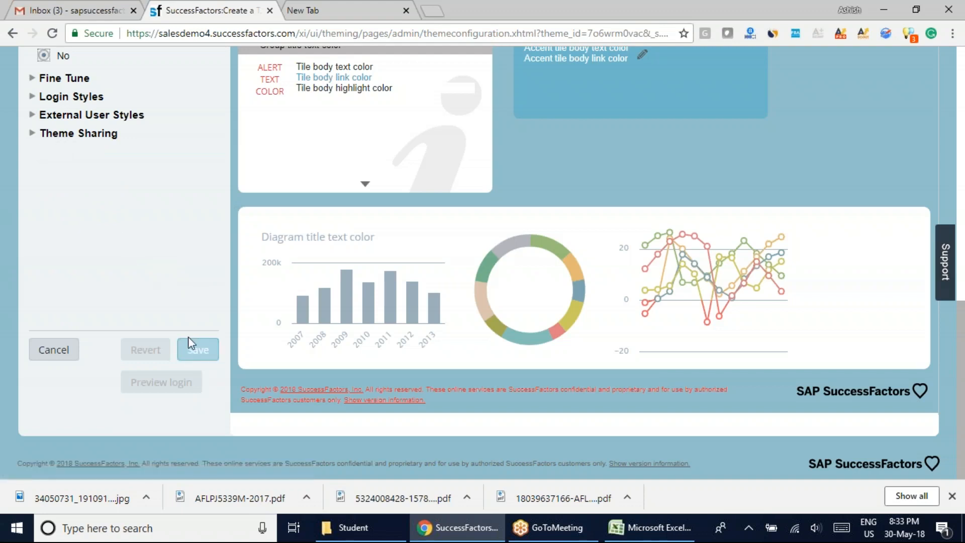
# Save the edited theme, accept the confirmation, and go to the Home page.
pyautogui.click(194, 349)
pyautogui.click(670, 333)
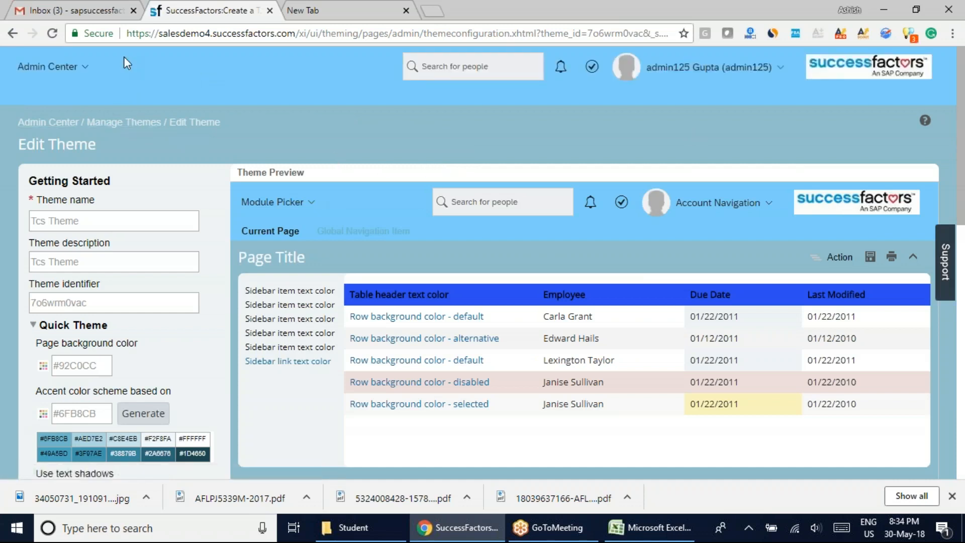
pyautogui.click(85, 71)
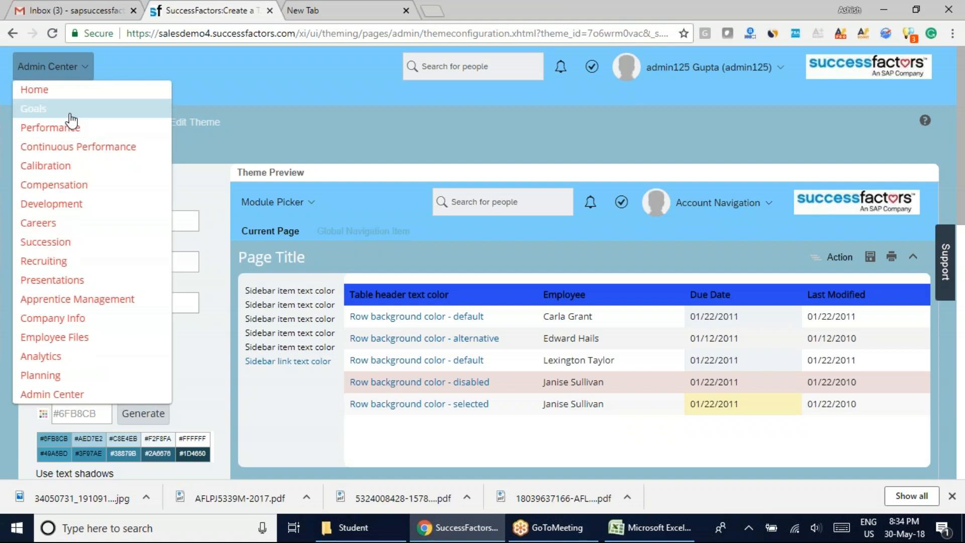
pyautogui.click(56, 93)
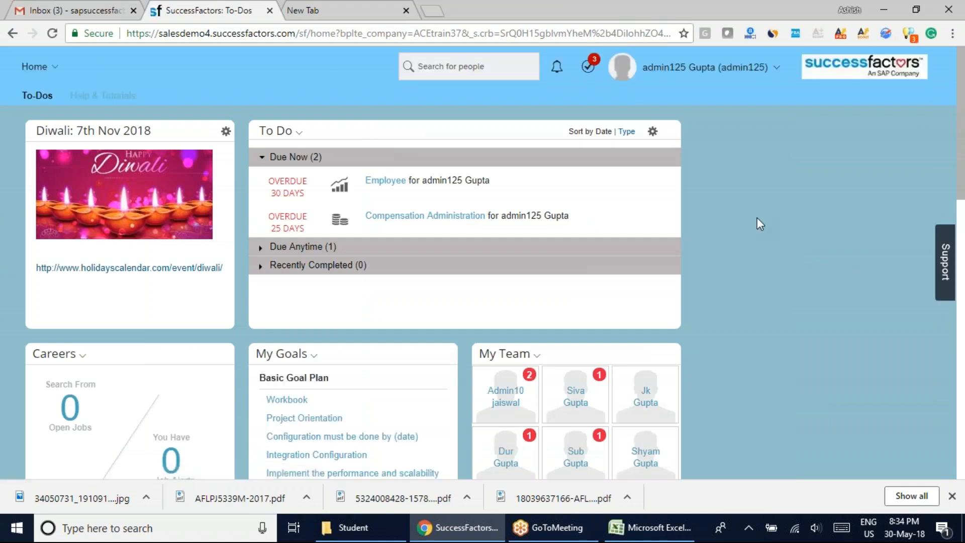
# Examine the saved theme's look on the Home page, from the header and tiles to the footer text and logo.
pyautogui.scroll(-14, 756, 221)
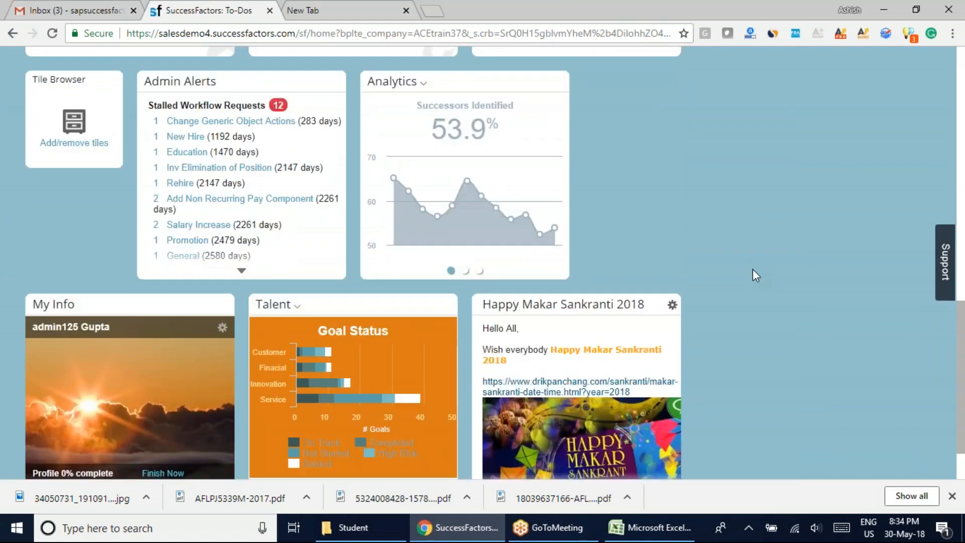
pyautogui.scroll(15, 752, 269)
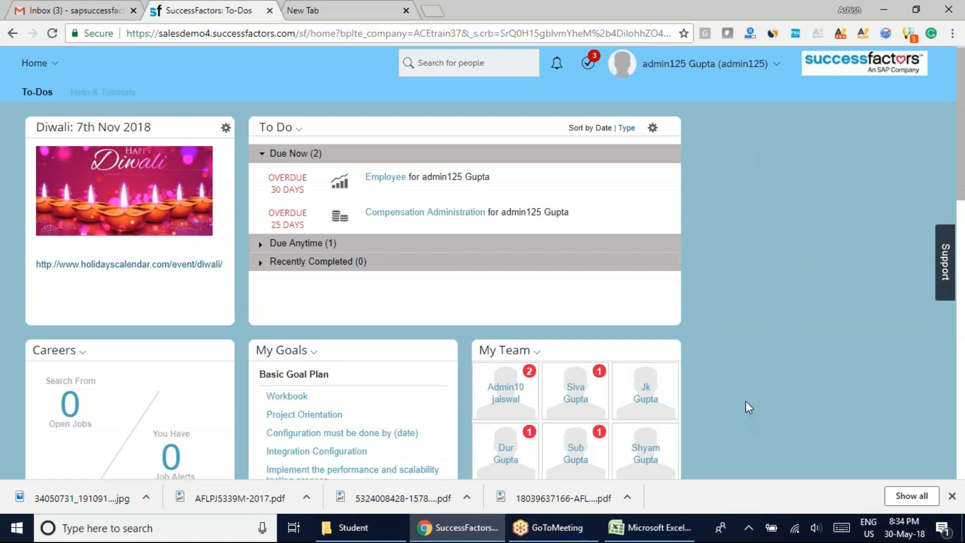
pyautogui.scroll(-15, 746, 400)
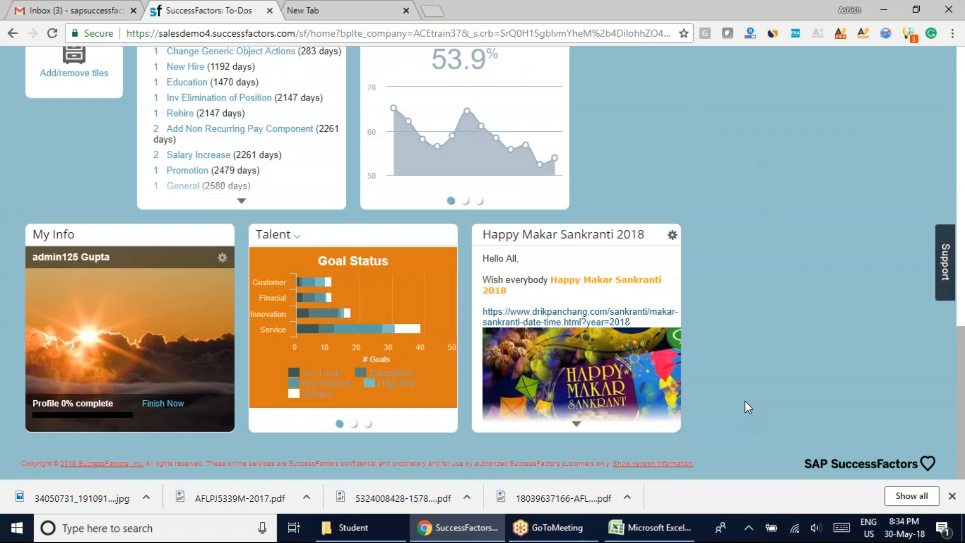
pyautogui.moveTo(205, 463); pyautogui.dragTo(606, 451)
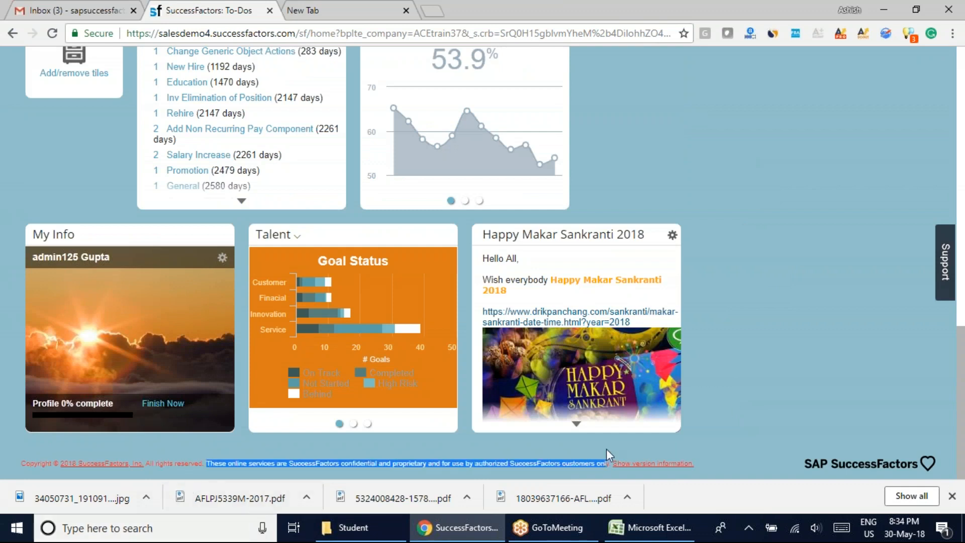
pyautogui.click(766, 421)
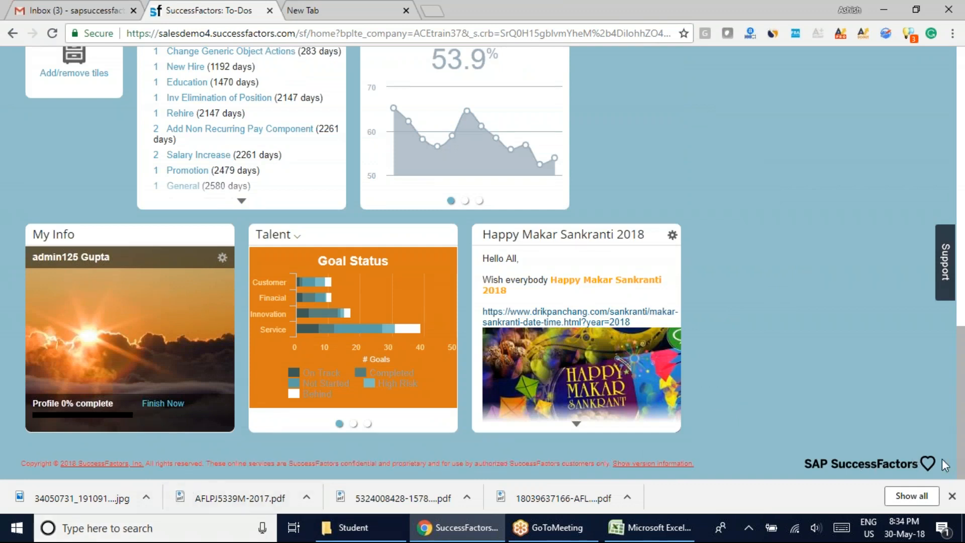
pyautogui.scroll(12, 716, 394)
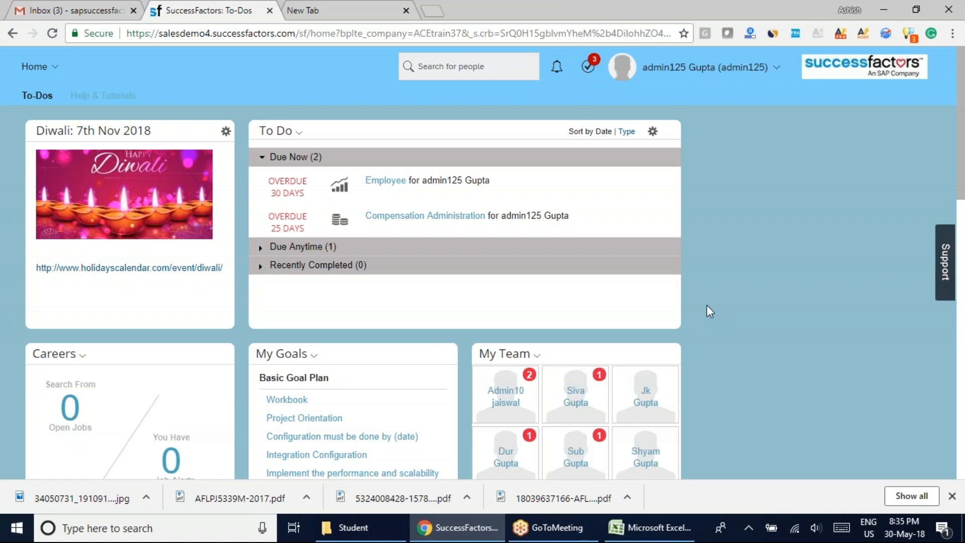
pyautogui.scroll(-3, 703, 304)
pyautogui.scroll(3, 700, 306)
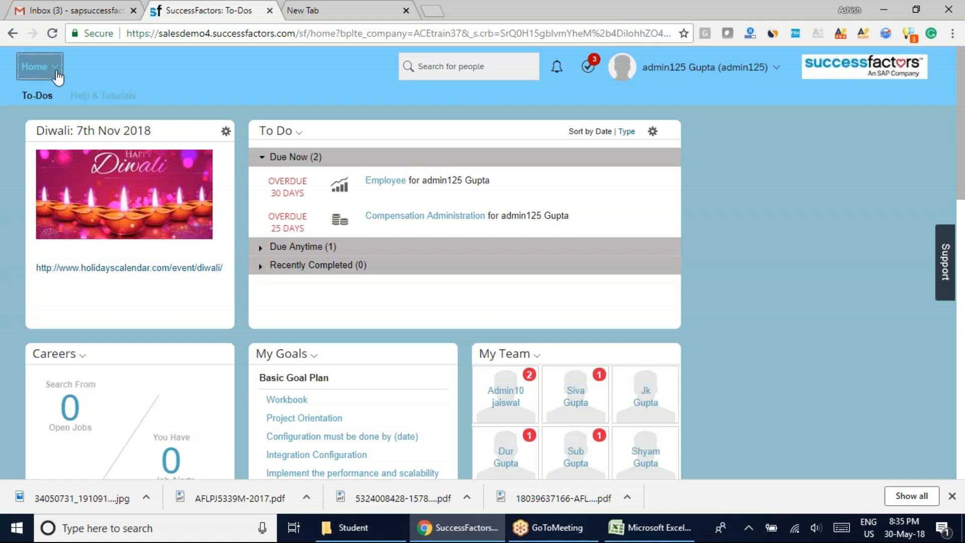
# Go to Manage Themes in the Admin Center and open Tcs Theme for editing.
pyautogui.click(39, 68)
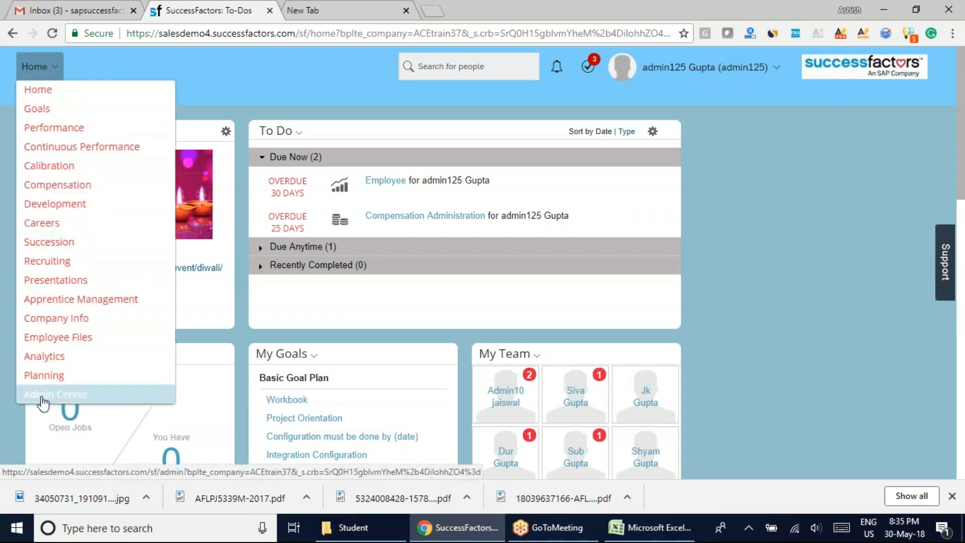
pyautogui.click(41, 398)
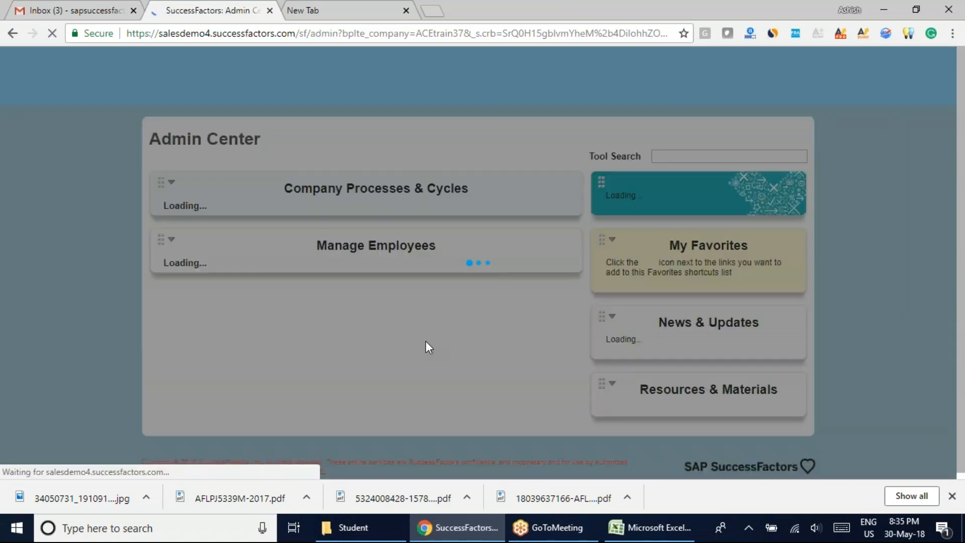
pyautogui.scroll(-3, 101, 327)
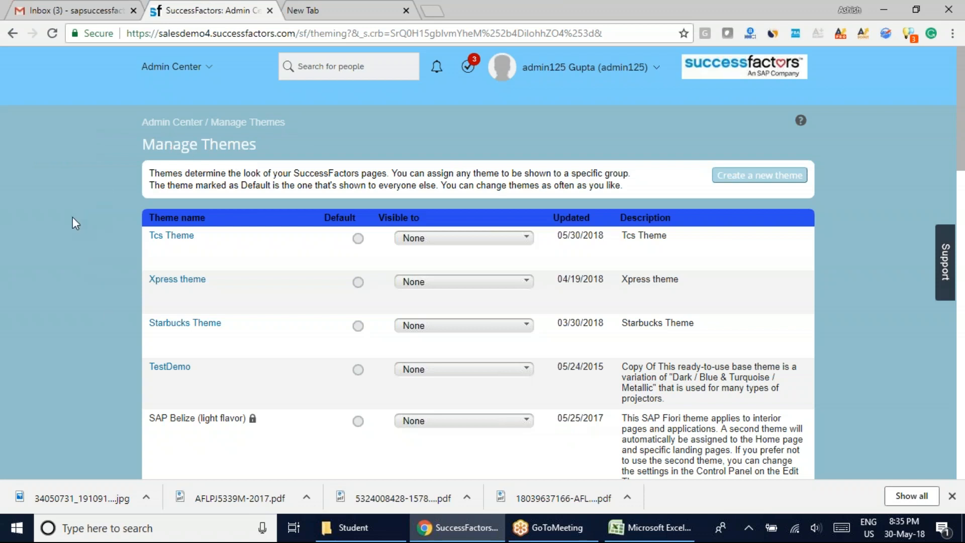
pyautogui.scroll(-10, 93, 365)
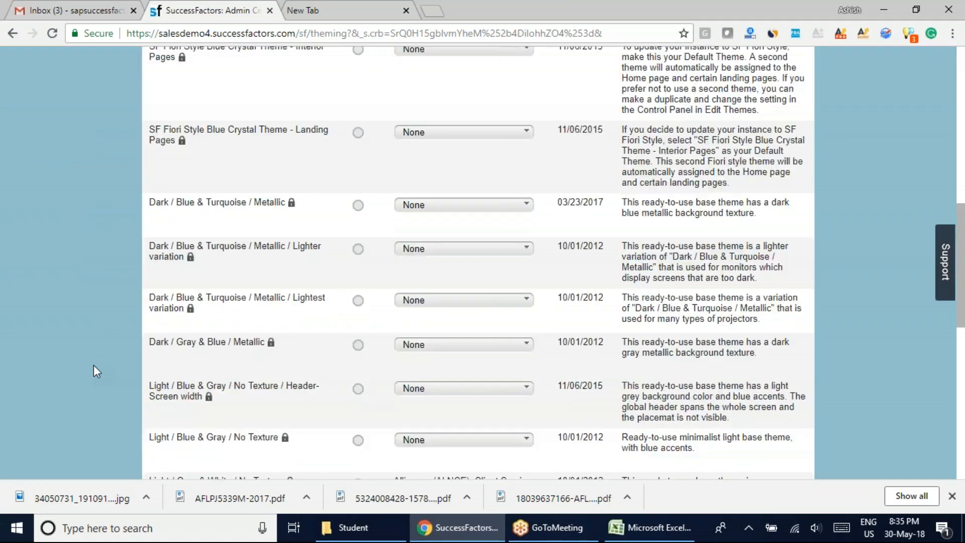
pyautogui.scroll(7, 94, 364)
pyautogui.scroll(3, 94, 365)
pyautogui.click(171, 236)
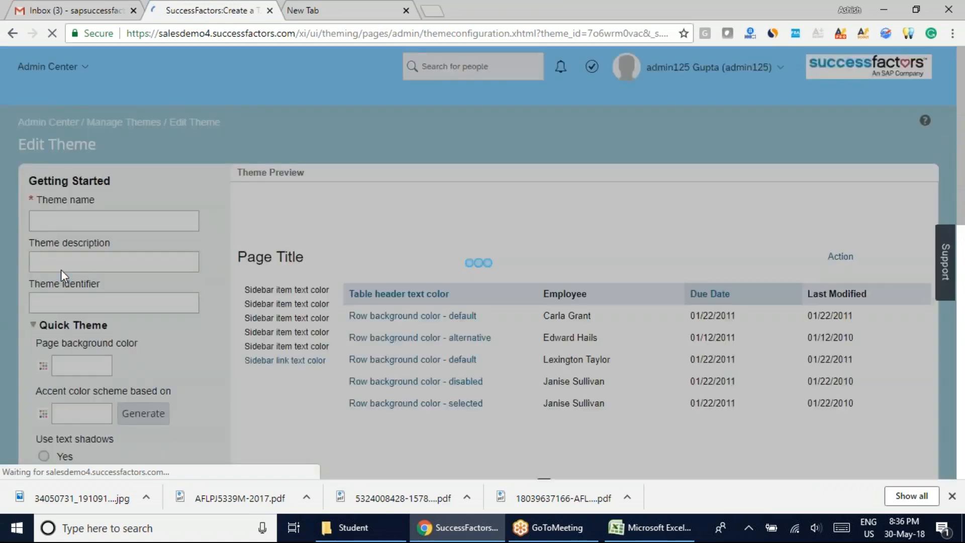
# Open Export theme under Theme Sharing and select all of the theme's configuration data for copying.
pyautogui.scroll(-10, 55, 143)
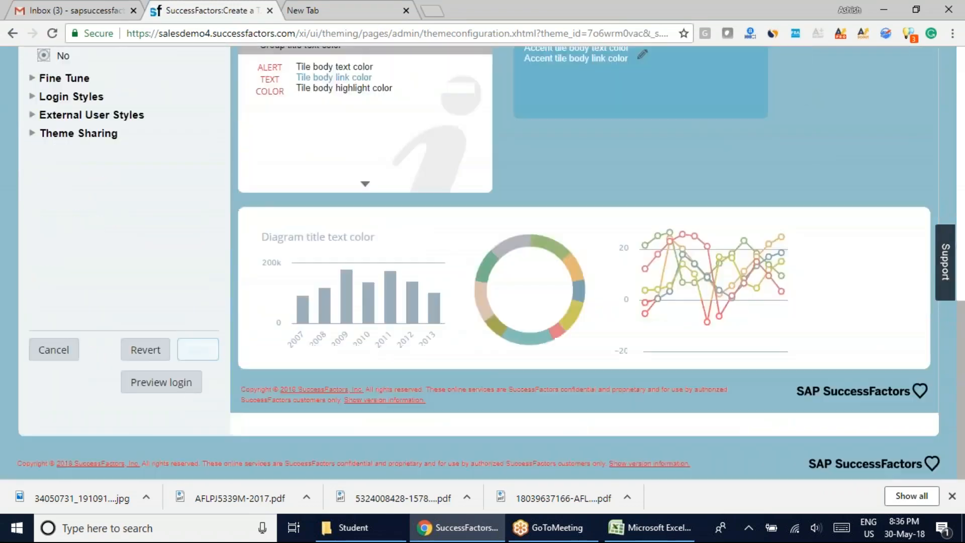
pyautogui.click(54, 137)
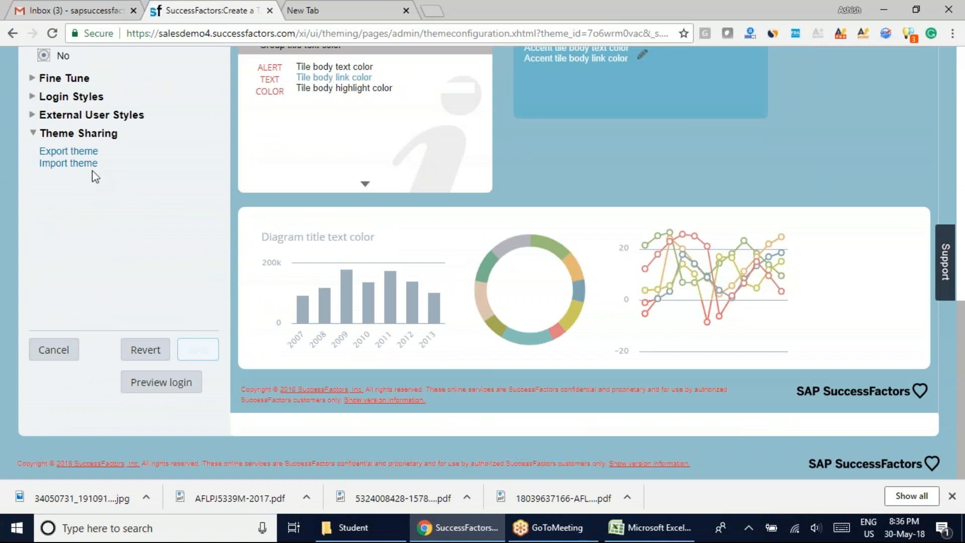
pyautogui.click(67, 152)
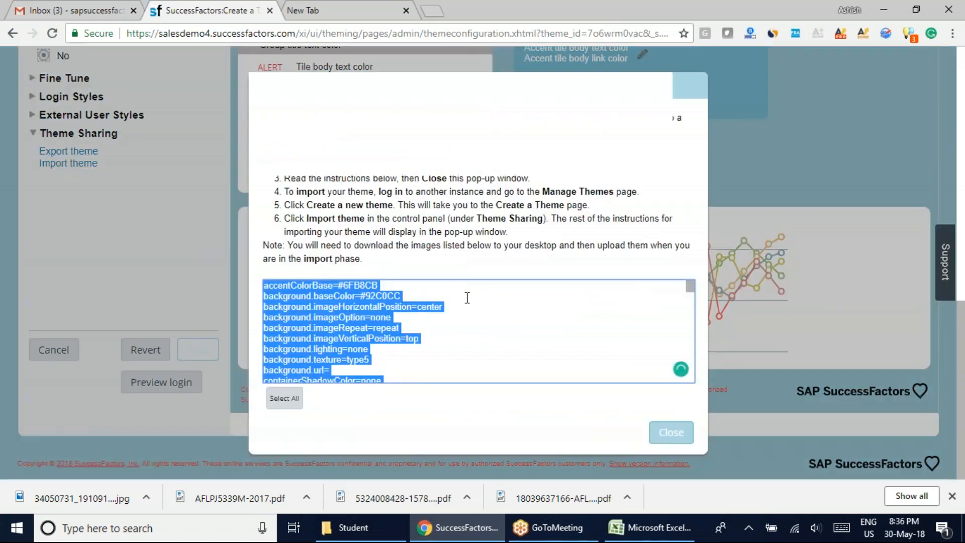
pyautogui.click(473, 344)
pyautogui.scroll(-5, 474, 345)
pyautogui.scroll(-15, 473, 345)
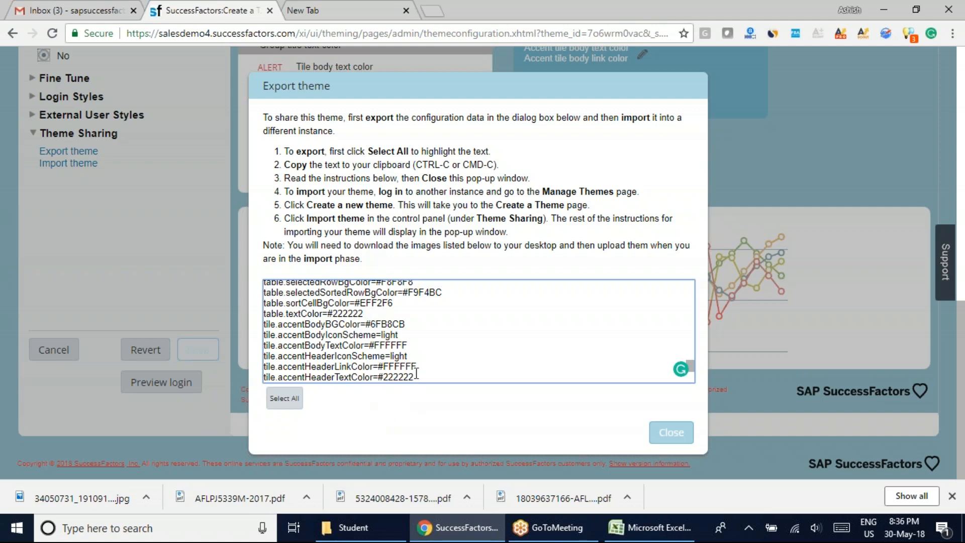
pyautogui.moveTo(416, 377); pyautogui.dragTo(328, 337)
pyautogui.hotkey('ctrl', 'a')
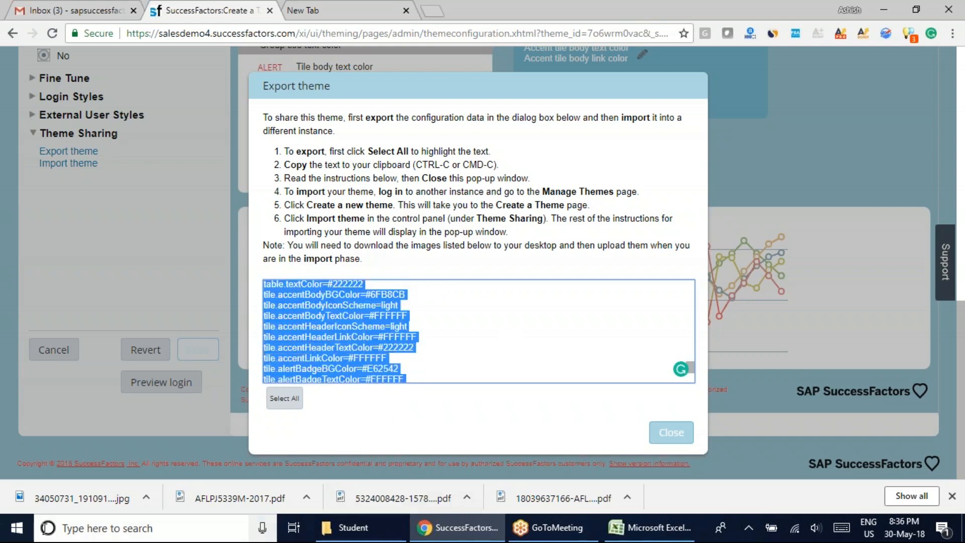
# Search Windows for "word", open Microsoft Word and paste the exported theme configuration into the blank document.
pyautogui.click(16, 533)
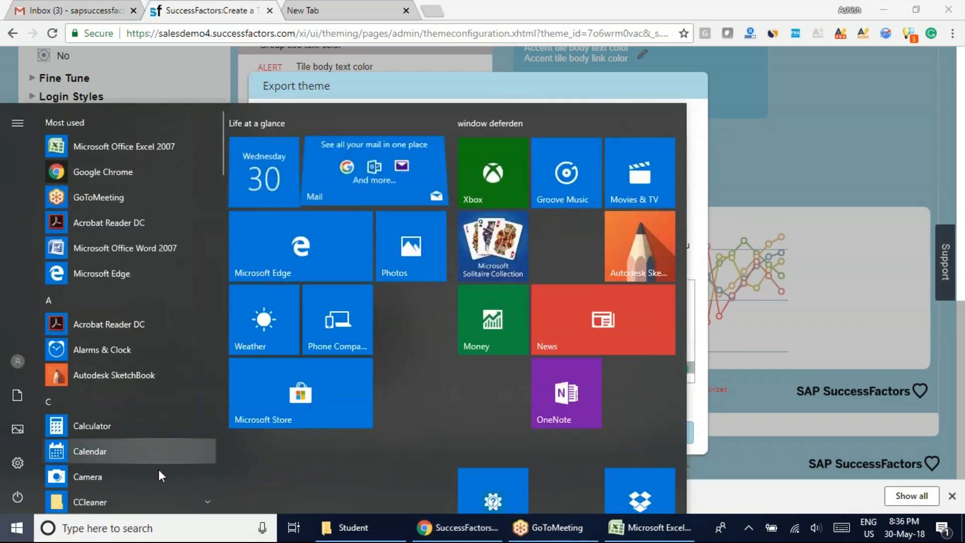
pyautogui.click(142, 527)
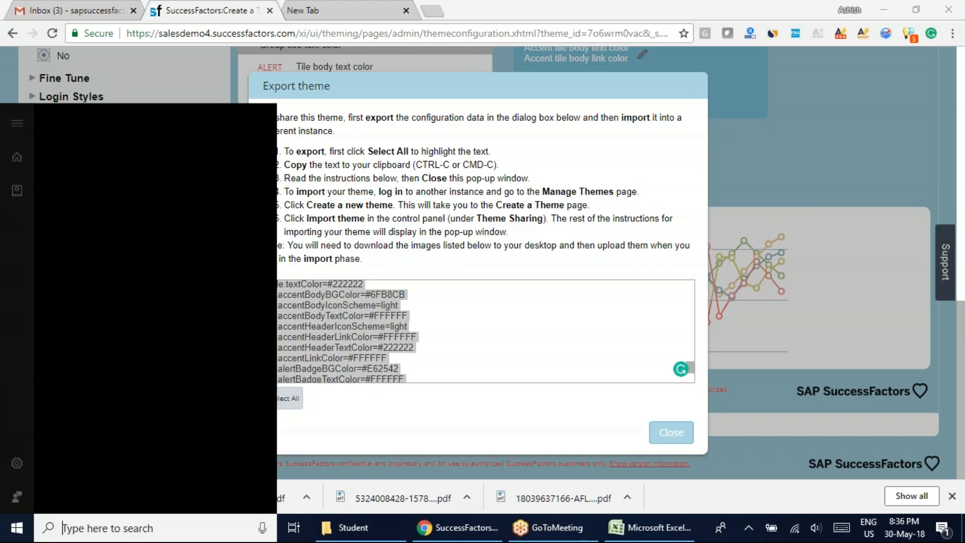
pyautogui.write('w')
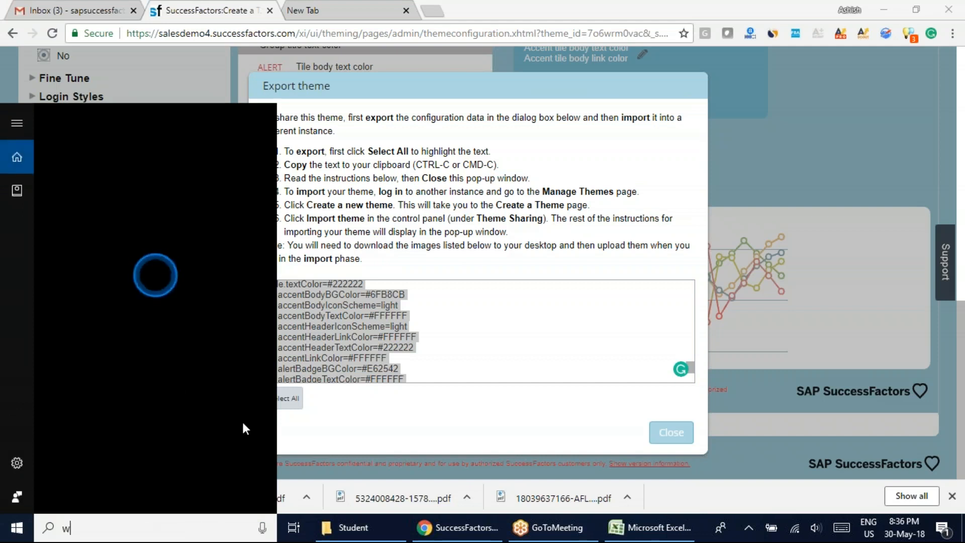
pyautogui.write('ord')
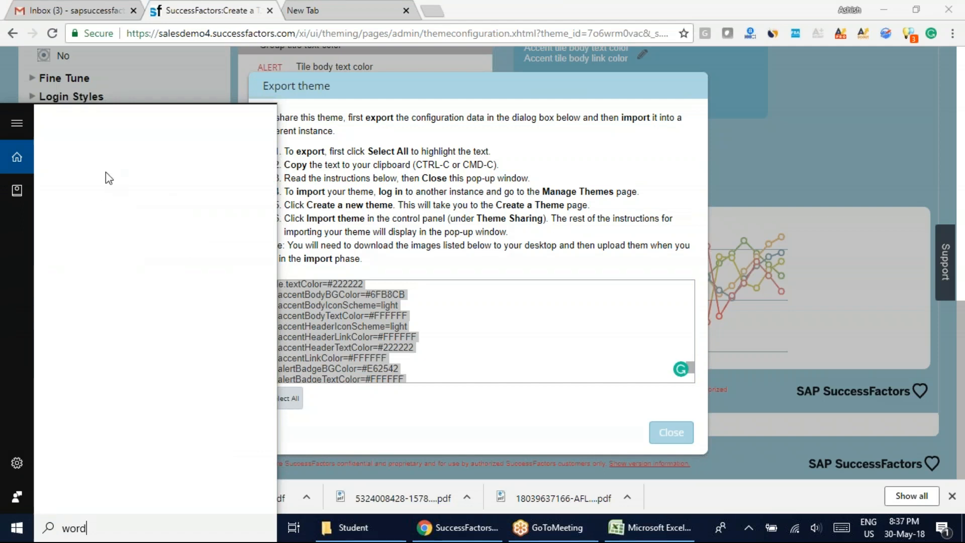
pyautogui.click(466, 246)
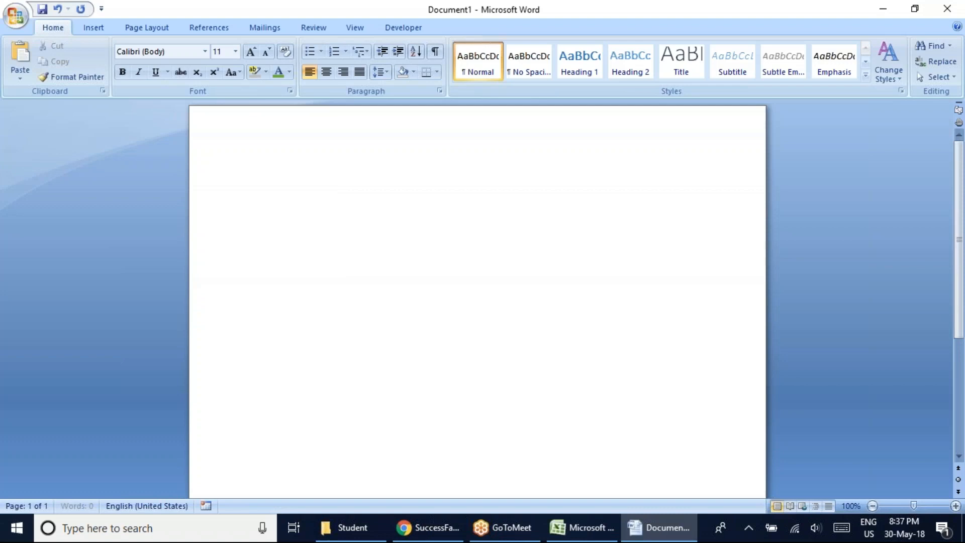
pyautogui.hotkey('ctrl', 'v')
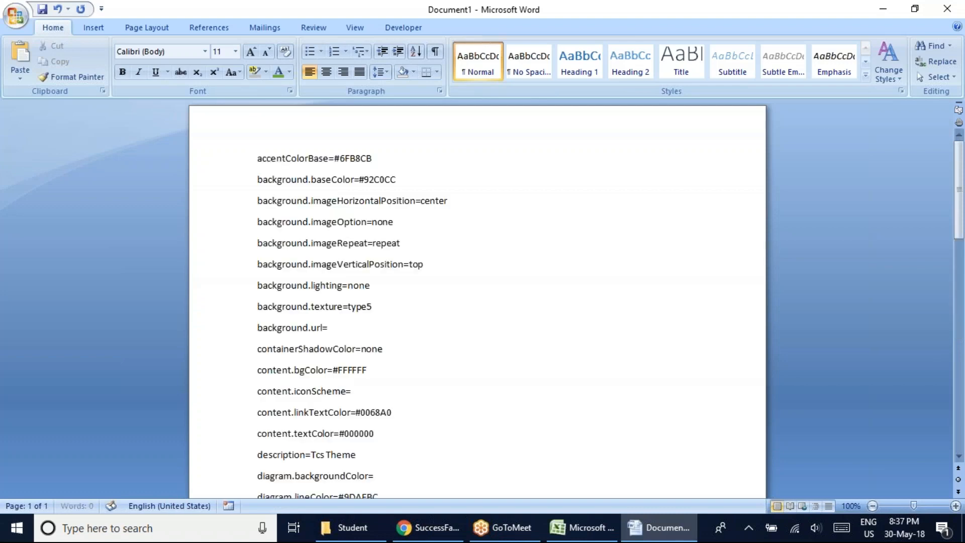
# Look through the pasted theme configuration entries and show the white space between the document's pages.
pyautogui.scroll(8, 448, 358)
pyautogui.scroll(20, 448, 358)
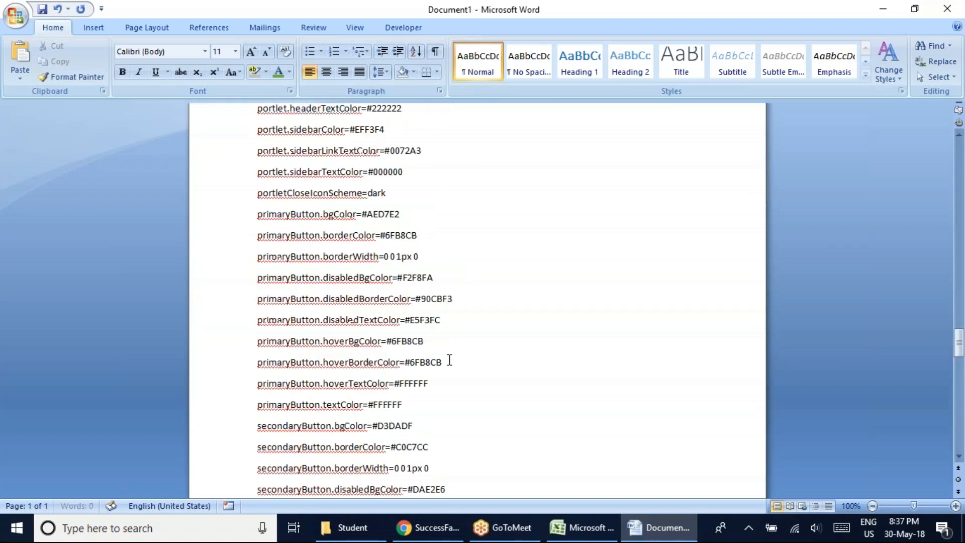
pyautogui.scroll(20, 445, 361)
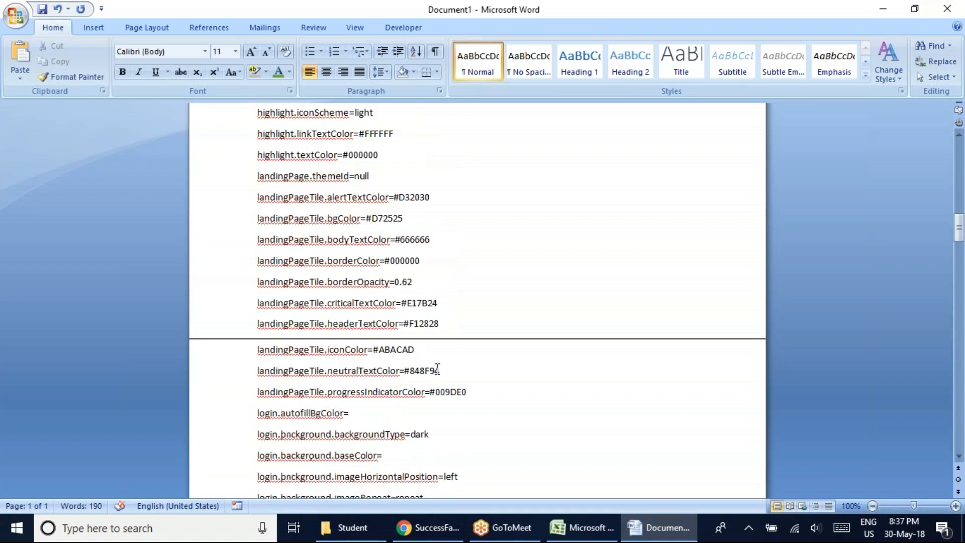
pyautogui.scroll(3, 362, 251)
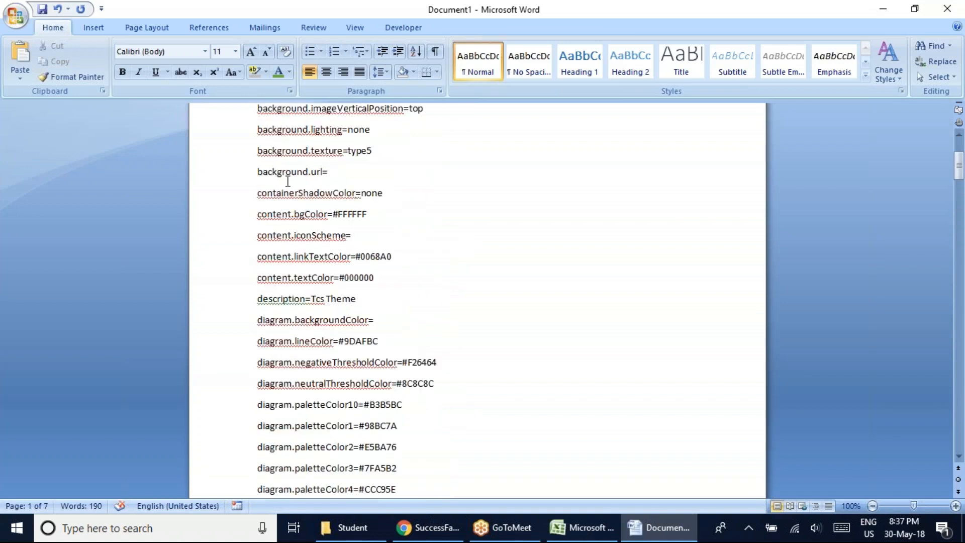
pyautogui.scroll(3, 405, 195)
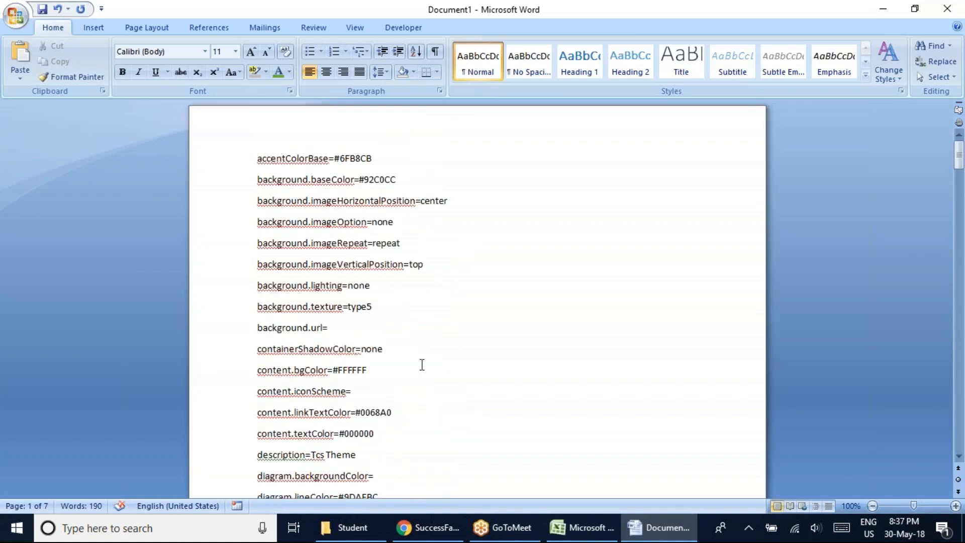
pyautogui.scroll(-20, 422, 364)
pyautogui.scroll(-12, 434, 416)
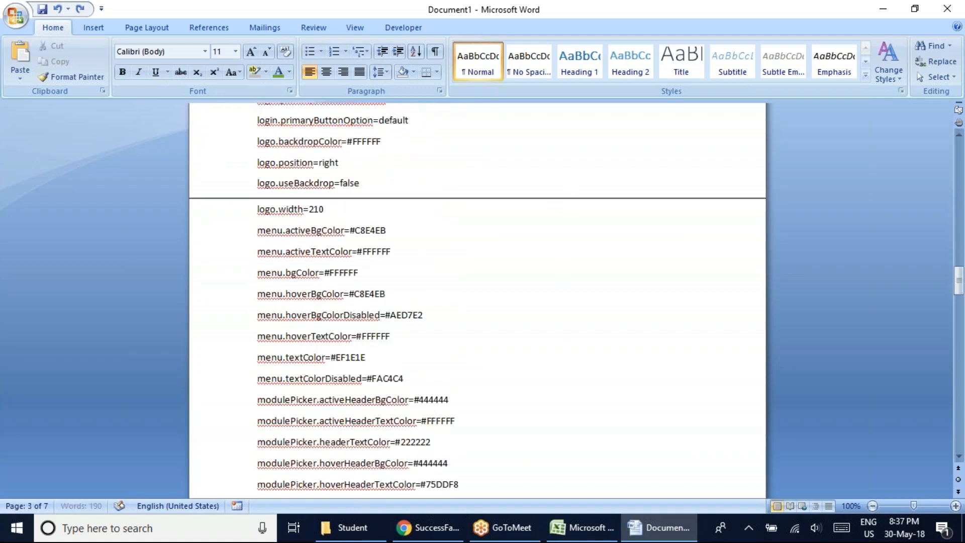
pyautogui.doubleClick(196, 195)
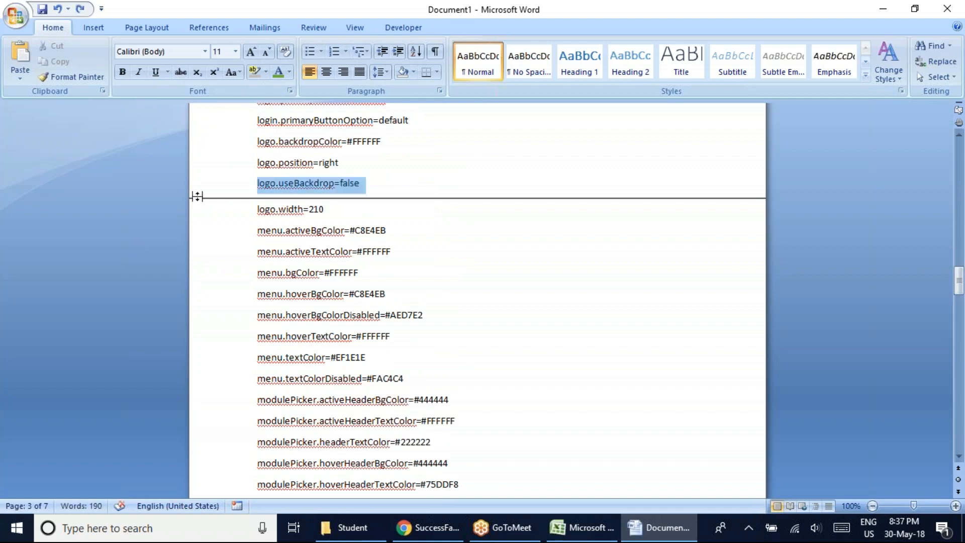
pyautogui.doubleClick(609, 312)
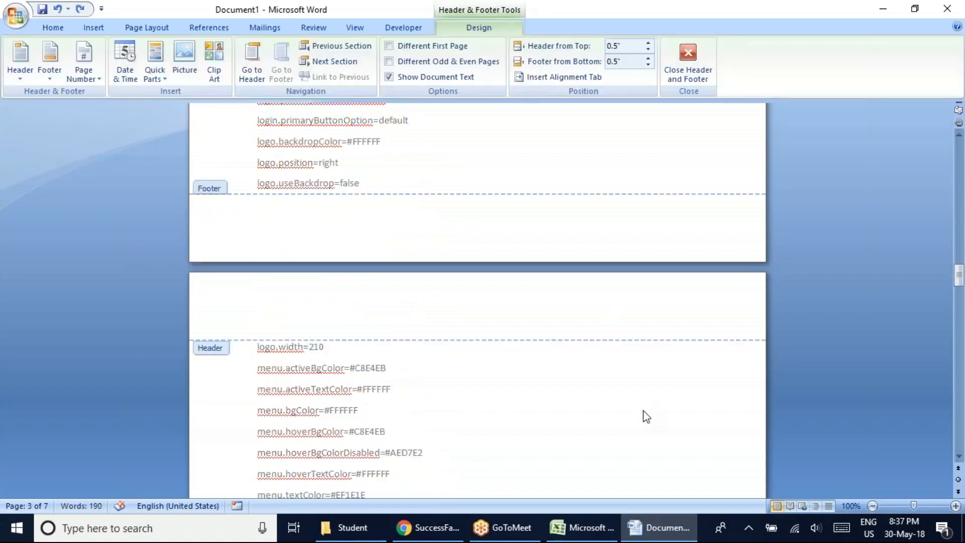
pyautogui.scroll(15, 652, 436)
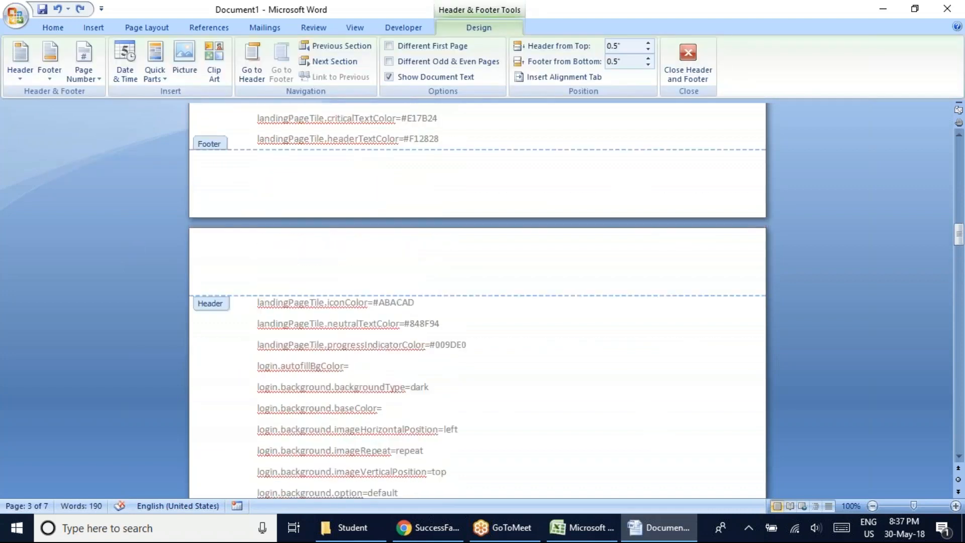
pyautogui.scroll(15, 648, 436)
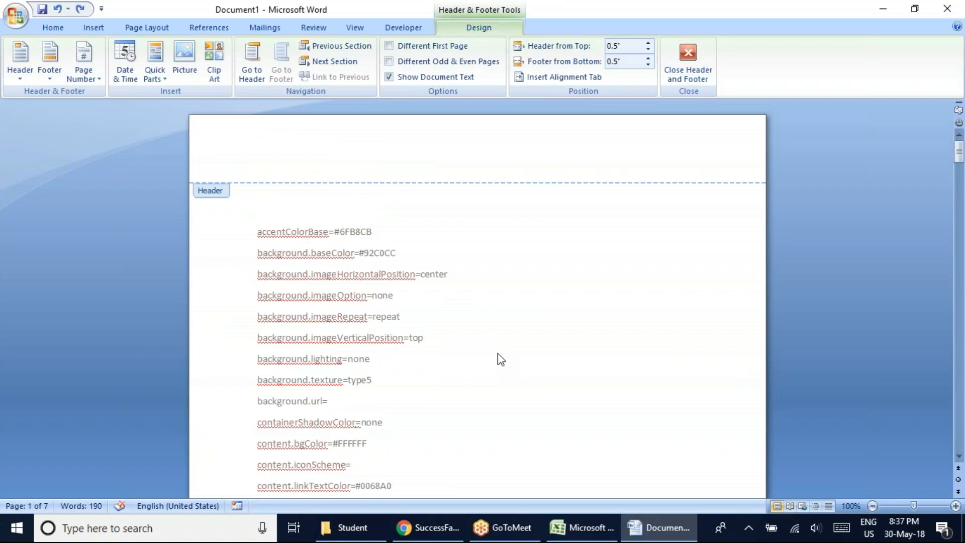
# Switch back to Chrome, close the Export theme dialog and open Import theme under Theme Sharing.
pyautogui.click(433, 523)
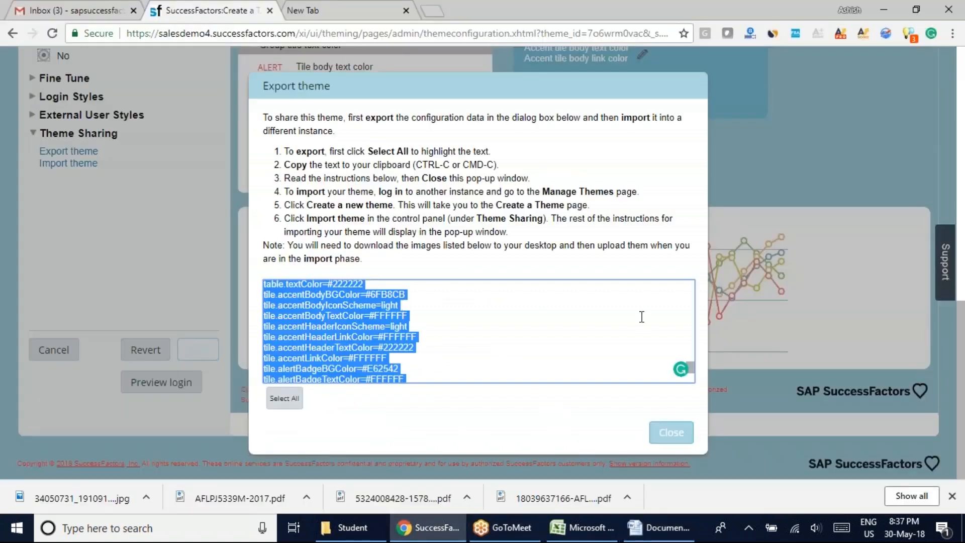
pyautogui.click(658, 429)
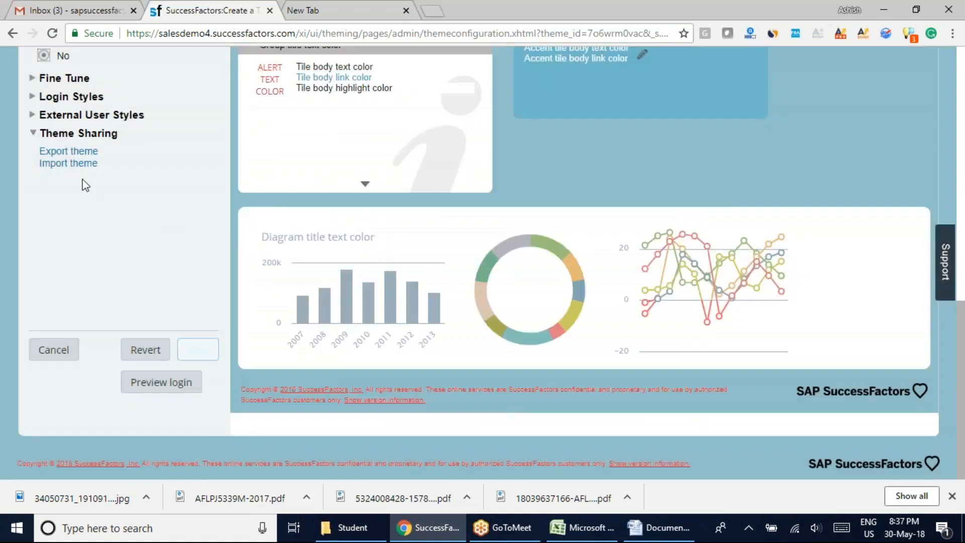
pyautogui.click(66, 164)
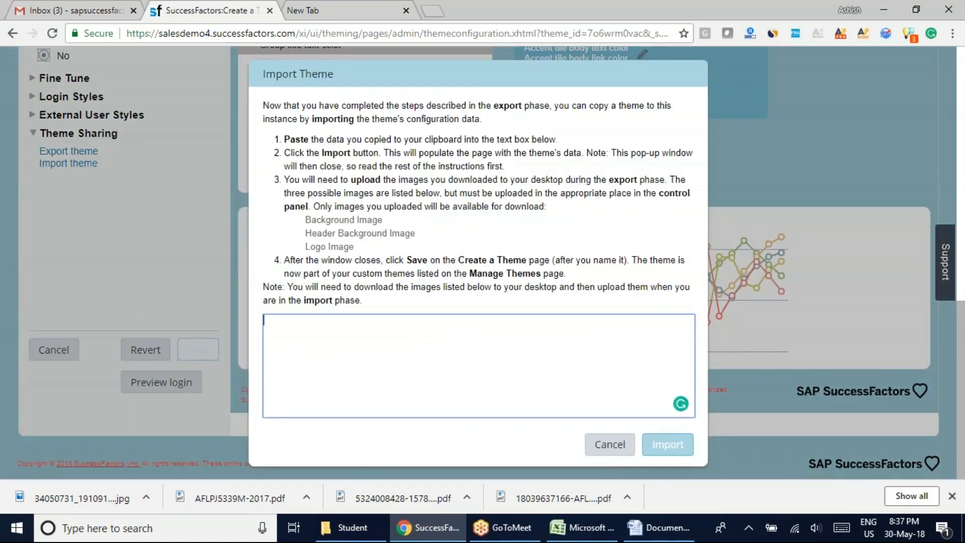
# Show the exported configuration in Word, return to Chrome and cancel the Import Theme dialog.
pyautogui.click(659, 527)
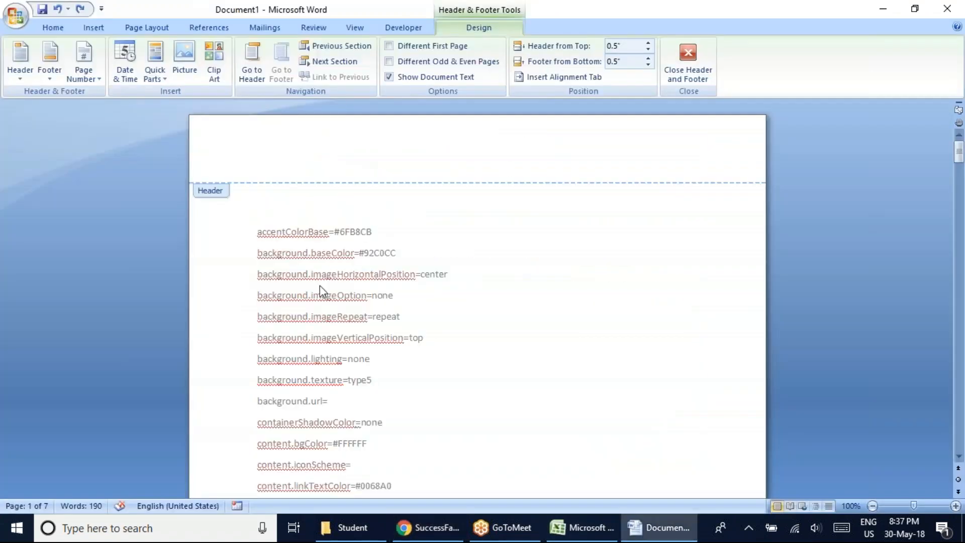
pyautogui.click(434, 527)
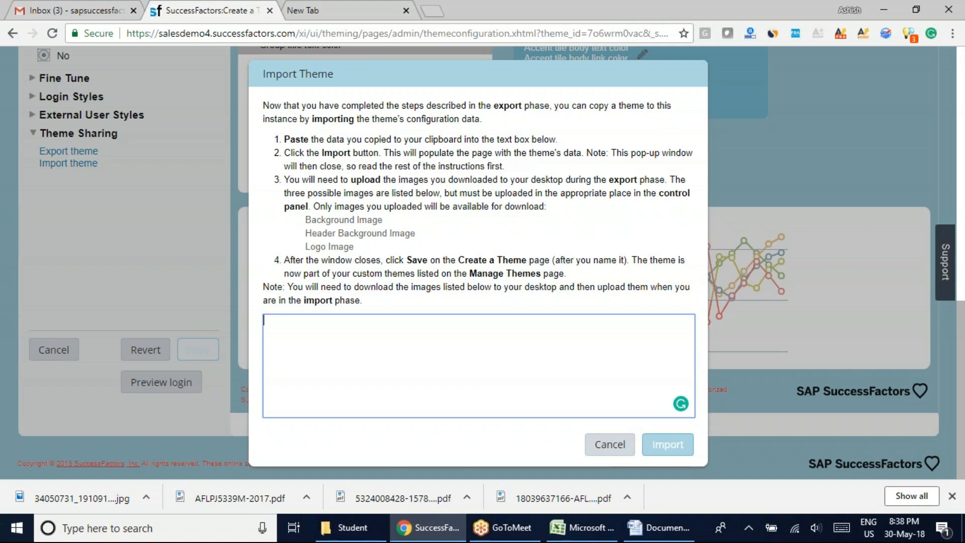
pyautogui.click(610, 445)
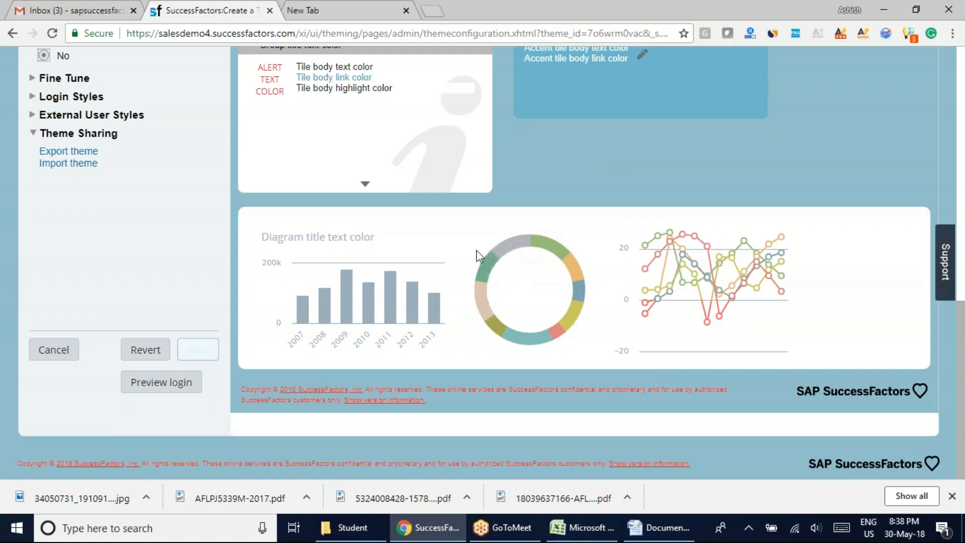
# Leave the Edit Theme page and go to the Admin Center.
pyautogui.scroll(12, 476, 249)
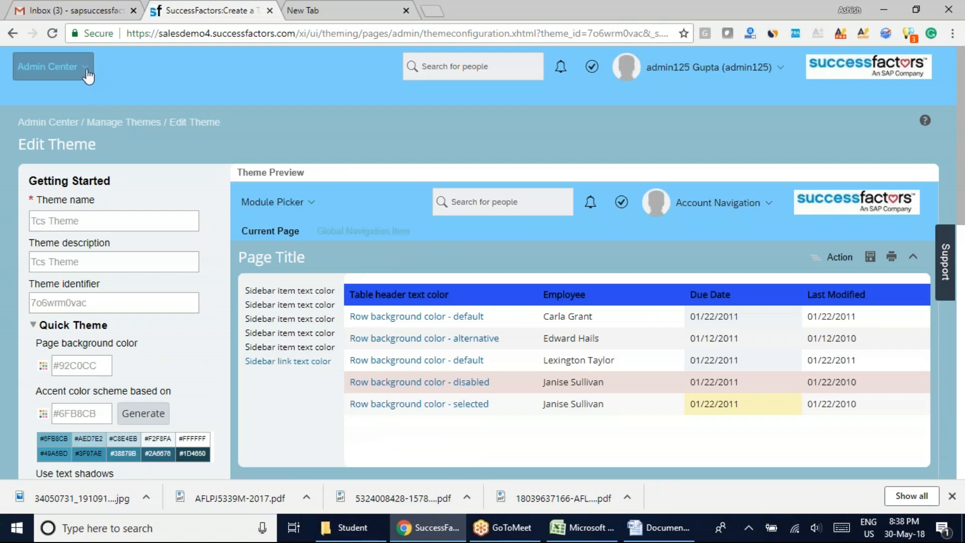
pyautogui.click(51, 67)
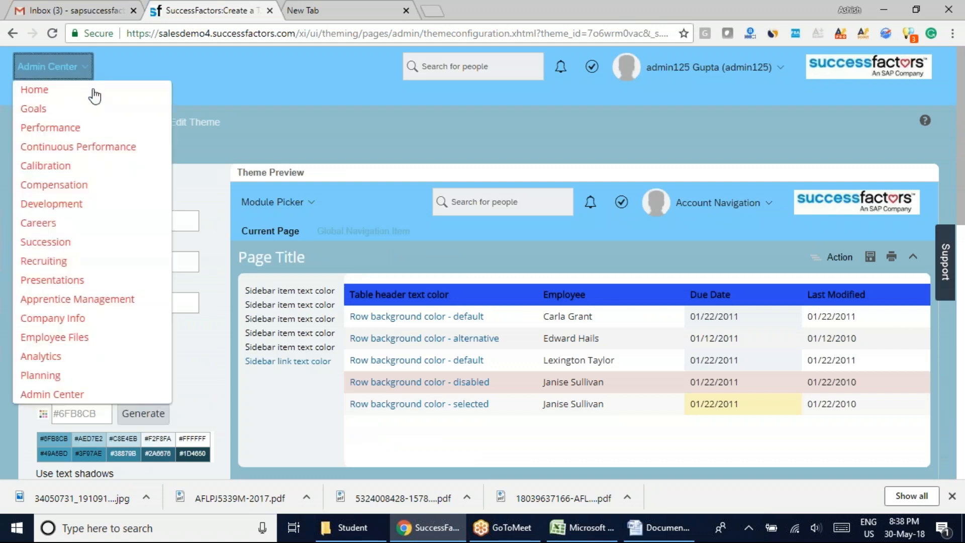
pyautogui.click(52, 395)
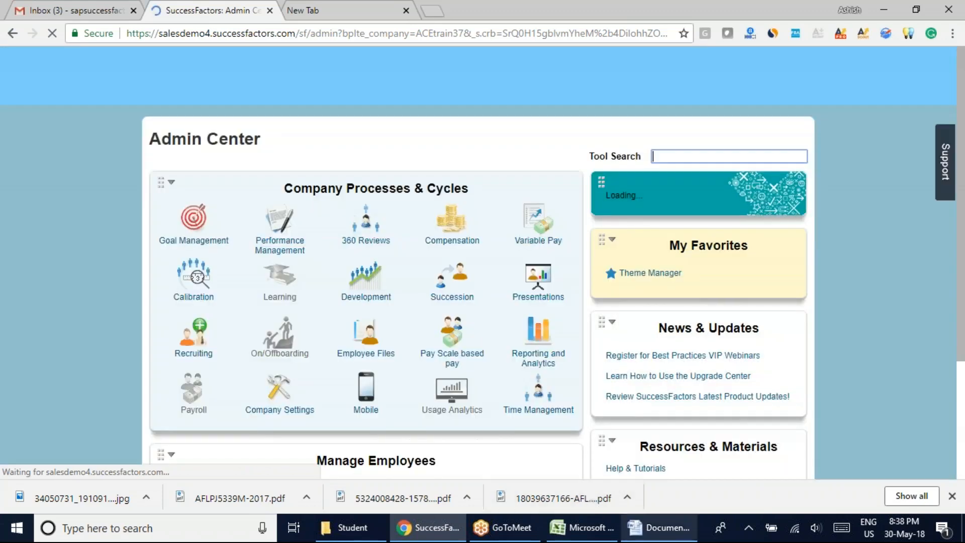
# Switch to Word and close the document holding the exported theme configuration without saving it.
pyautogui.click(646, 536)
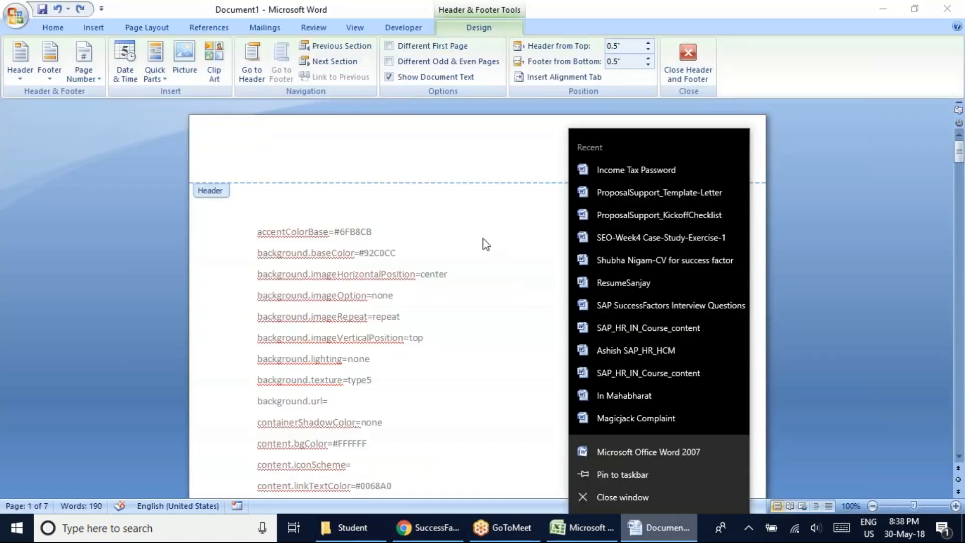
pyautogui.click(488, 268)
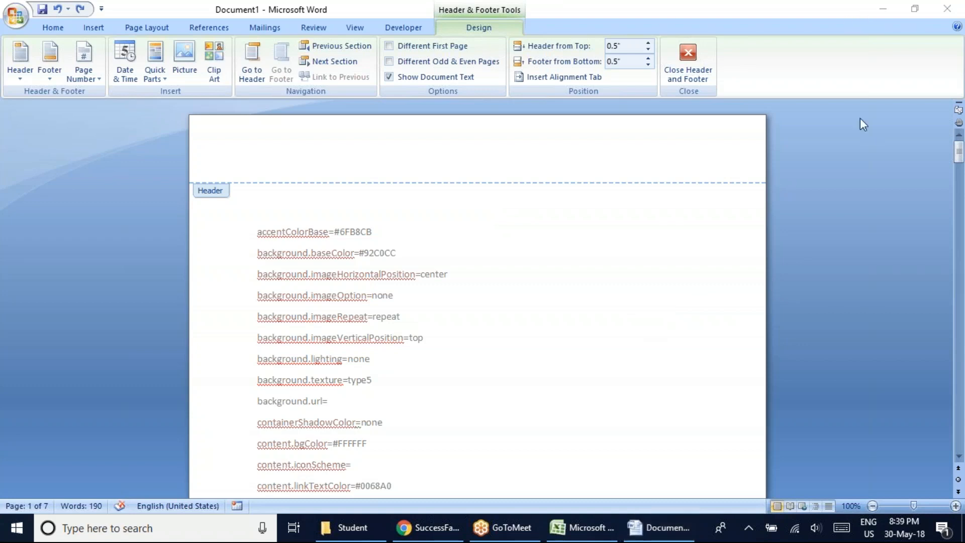
pyautogui.click(947, 9)
pyautogui.click(494, 297)
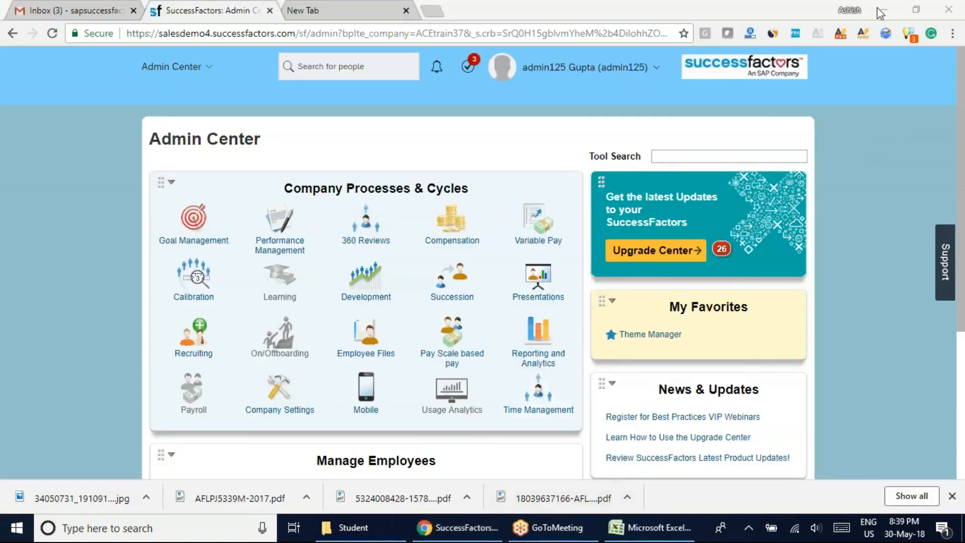
# Open Theme Manager from My Favorites and try out the Light / Gray & White / No Texture theme.
pyautogui.click(625, 341)
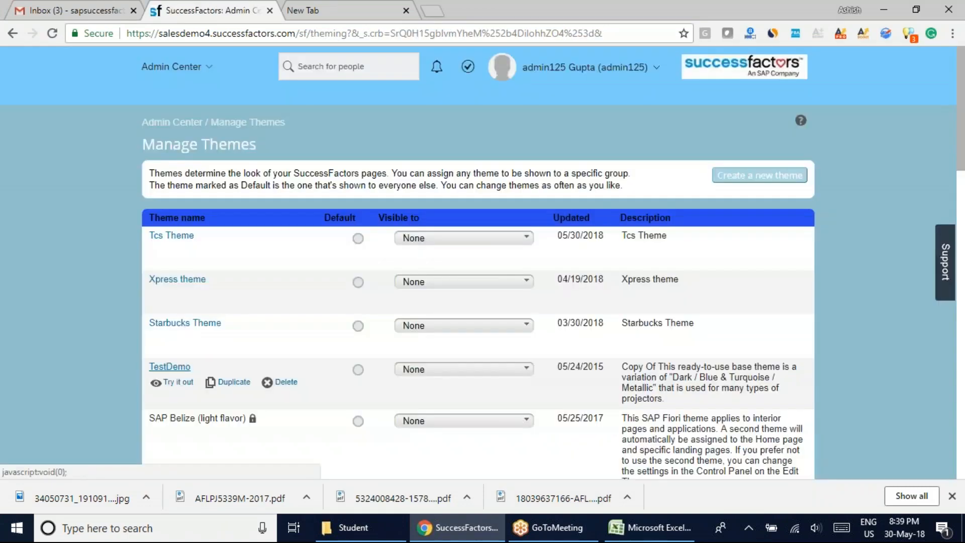
pyautogui.scroll(-7, 65, 343)
pyautogui.scroll(-10, 66, 342)
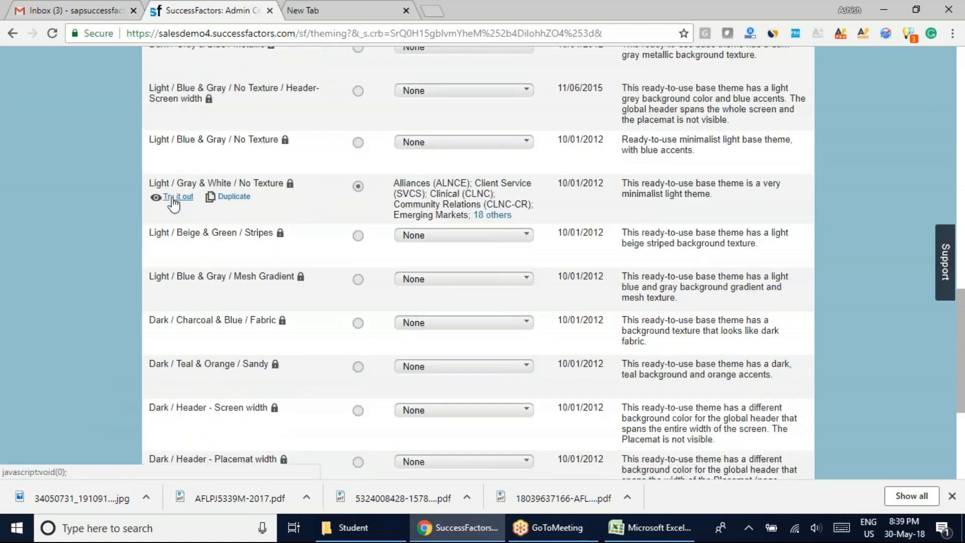
pyautogui.click(173, 198)
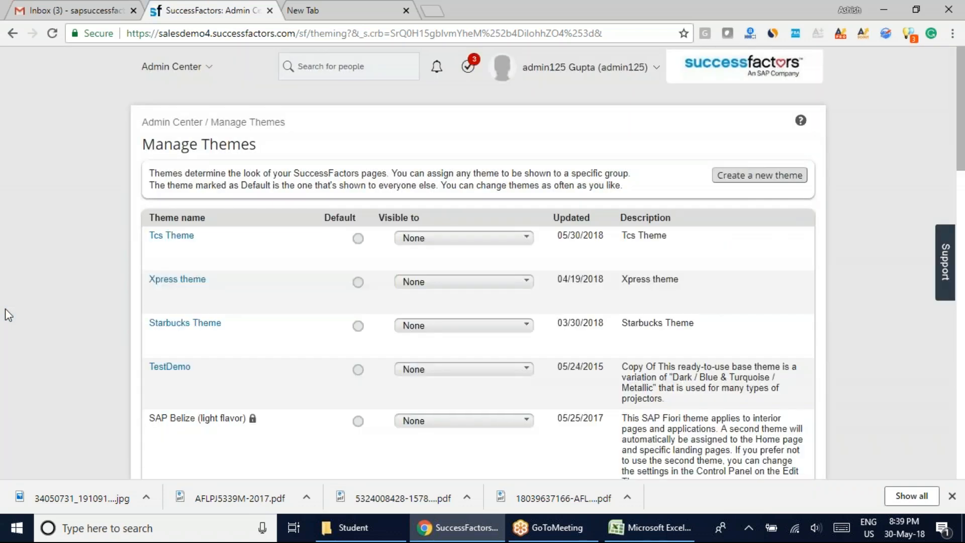
# Return to the Admin Center and remove Theme Manager from My Favorites.
pyautogui.click(213, 75)
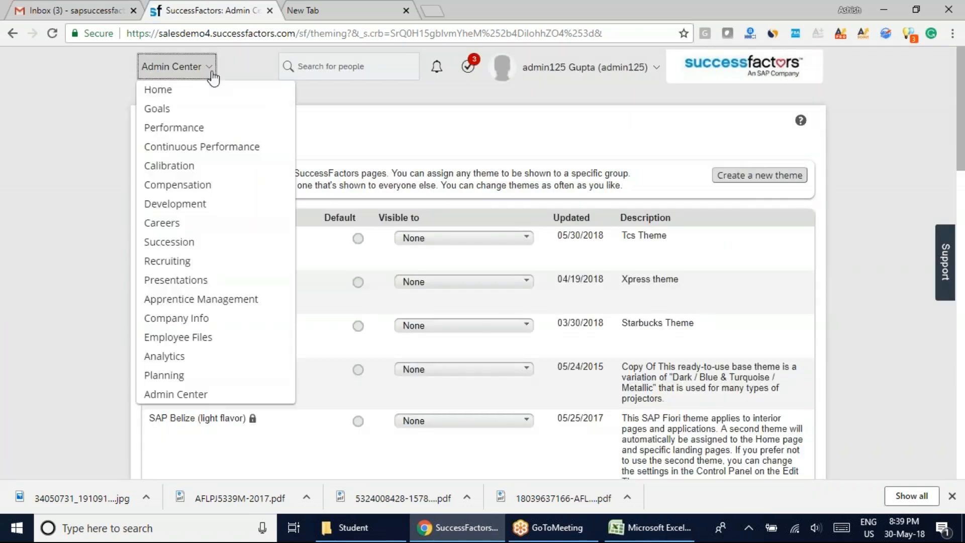
pyautogui.click(175, 394)
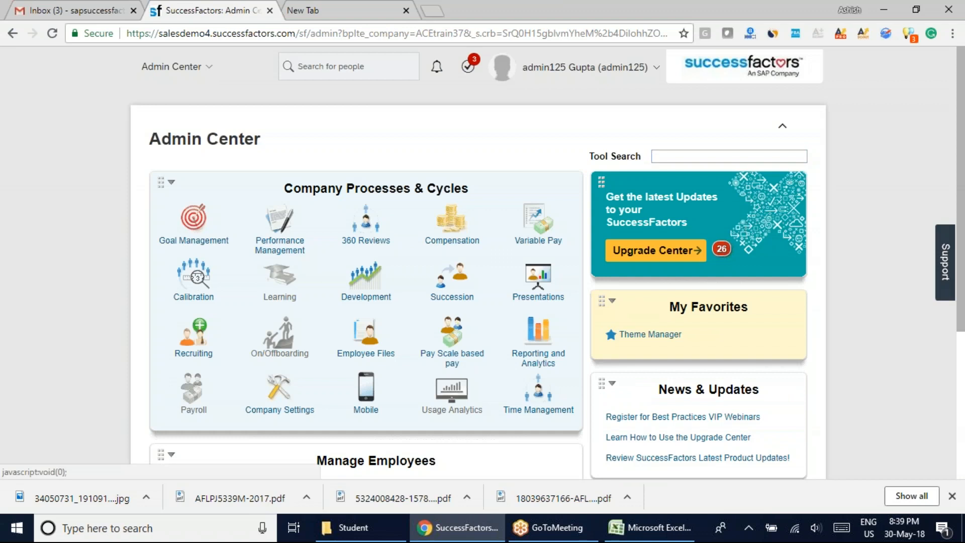
pyautogui.click(610, 334)
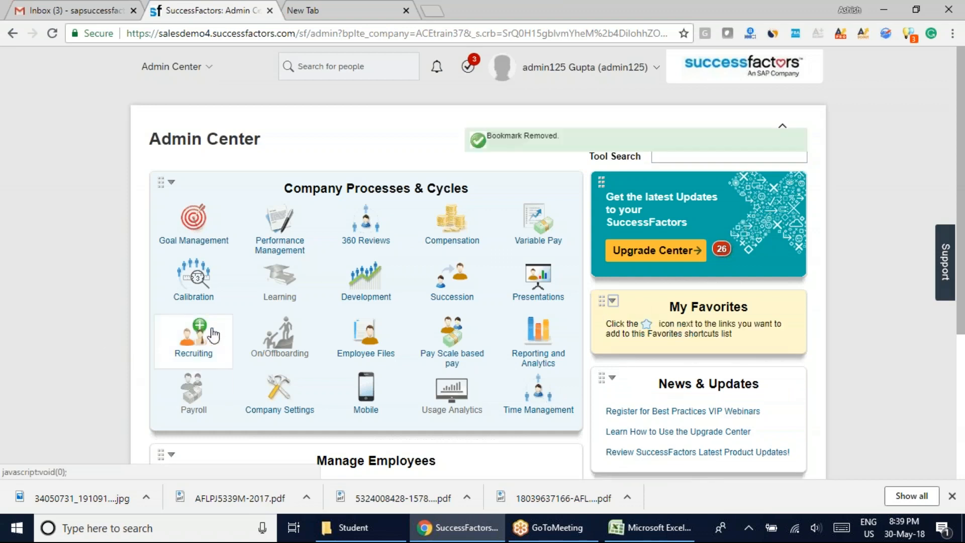
# Switch to the TCS Successfactor Batch.xlsx workbook in Excel and enter "Company Logo" in cell B126.
pyautogui.click(912, 35)
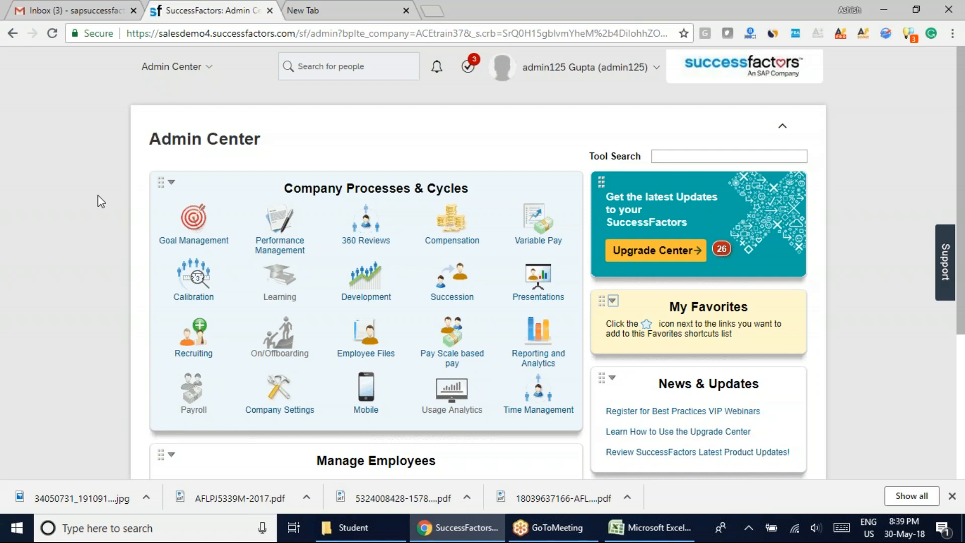
pyautogui.click(651, 527)
pyautogui.scroll(10, 680, 332)
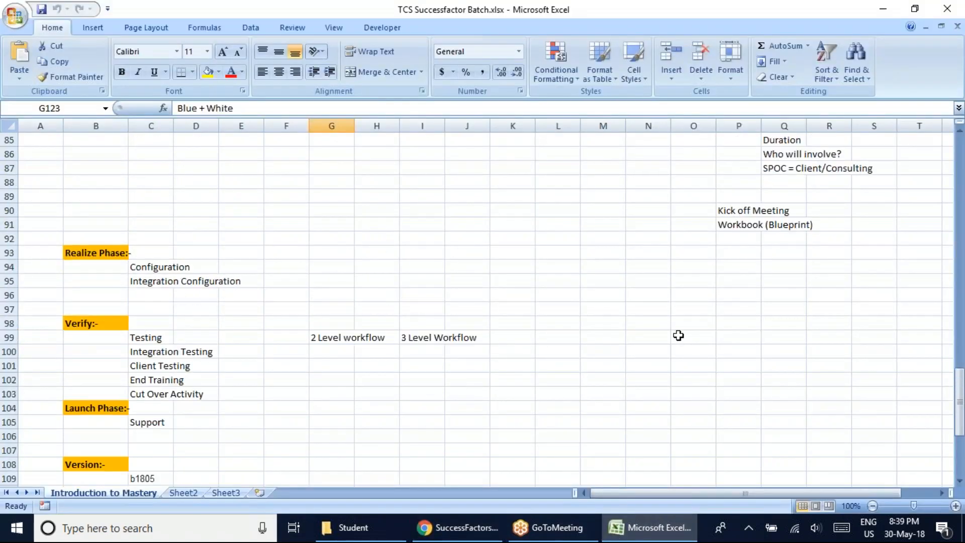
pyautogui.scroll(2, 679, 336)
pyautogui.scroll(-15, 677, 337)
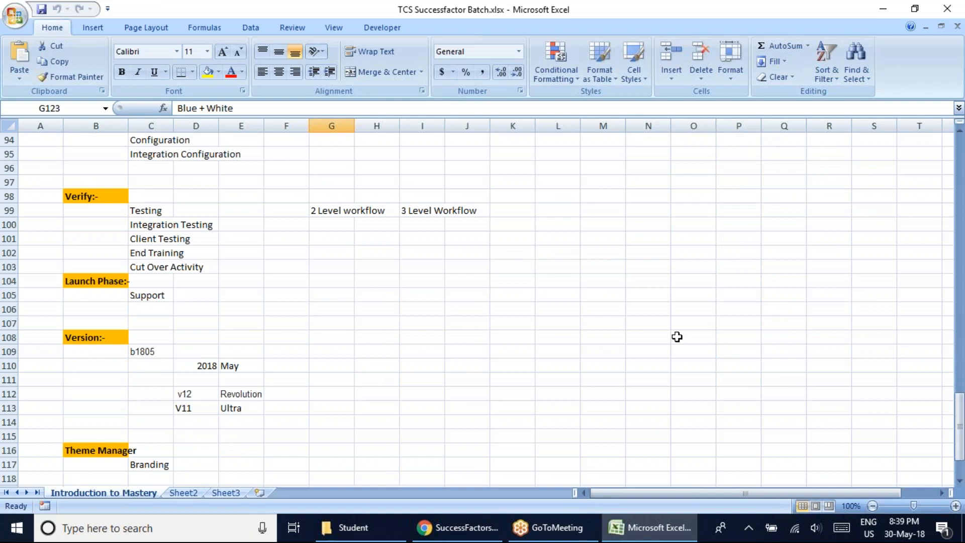
pyautogui.click(93, 253)
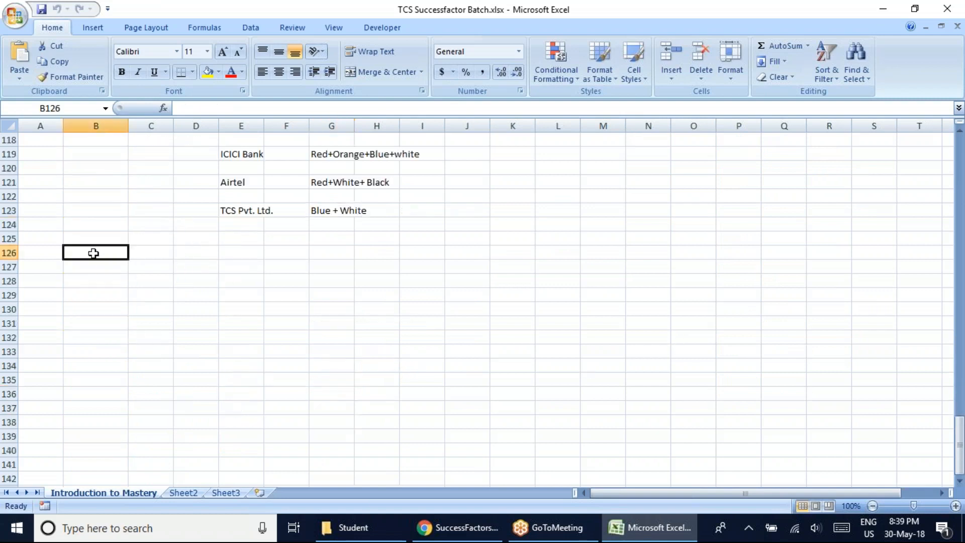
pyautogui.write('Compan')
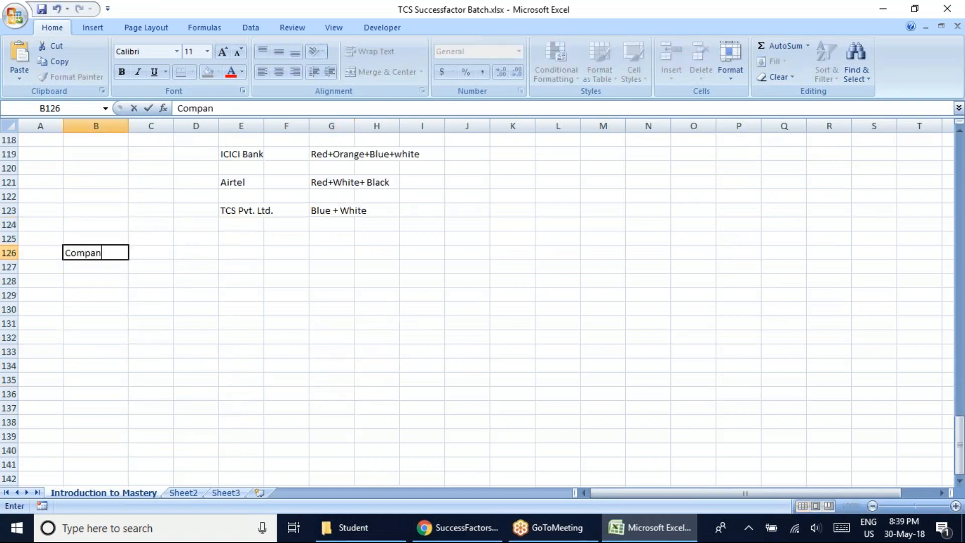
pyautogui.write('y Logo')
pyautogui.hotkey('ctrl', 'Return')
# Copy the formatting of the Theme Manager heading in B116 onto the Company Logo cell with Format Painter.
pyautogui.scroll(4, 219, 329)
pyautogui.click(98, 280)
pyautogui.click(70, 76)
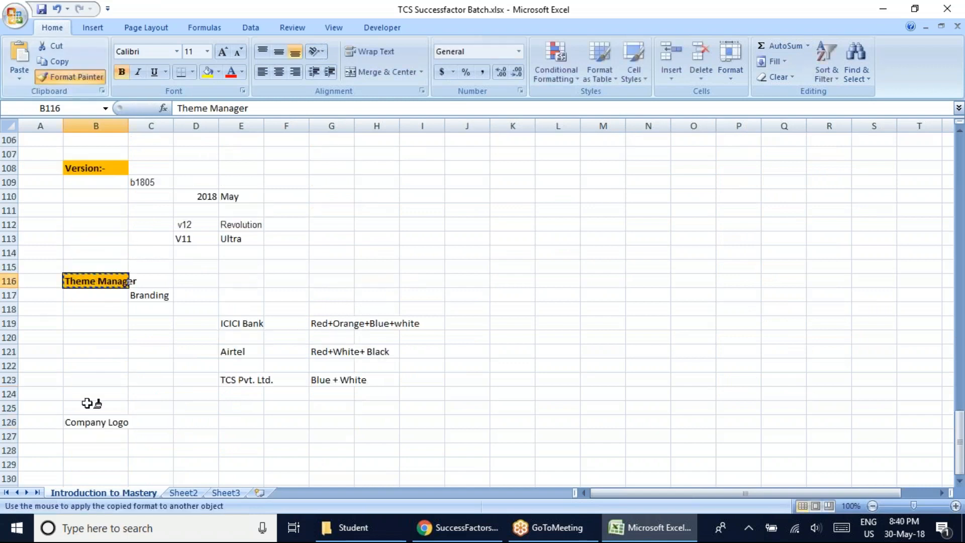
pyautogui.click(86, 422)
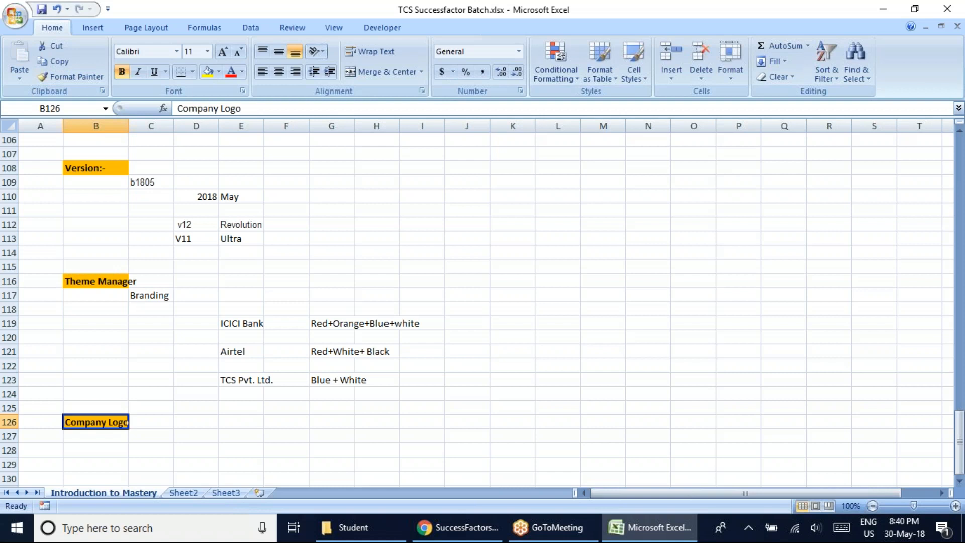
# Switch to Chrome, search Google for "tcs logo" in the New Tab page and show the image results.
pyautogui.click(457, 527)
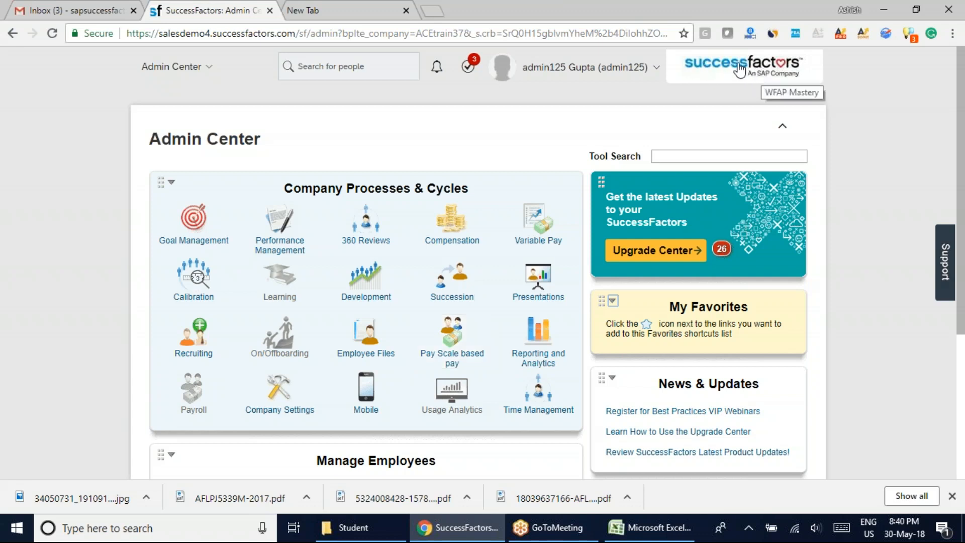
pyautogui.click(371, 7)
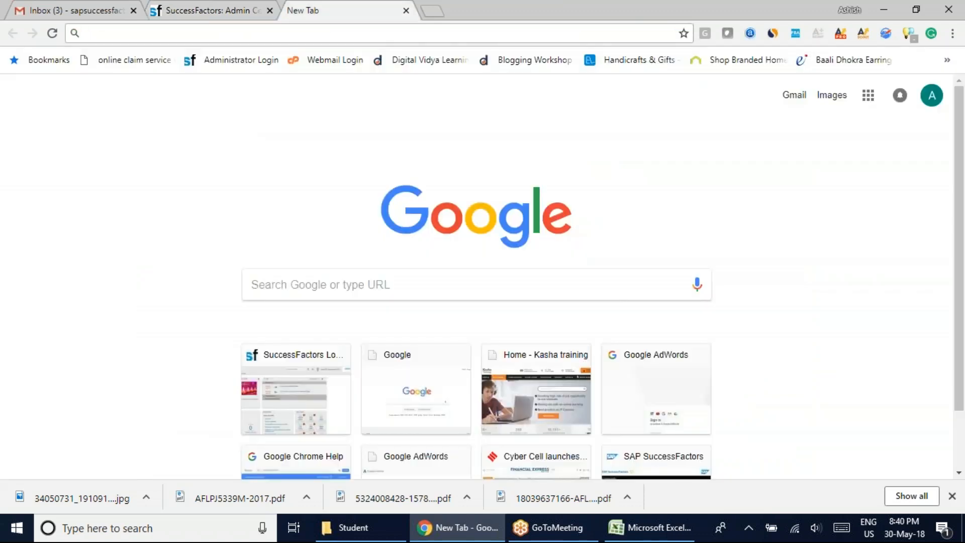
pyautogui.write('t')
pyautogui.press('BackSpace')
pyautogui.press('BackSpace')
pyautogui.write('tcs logo')
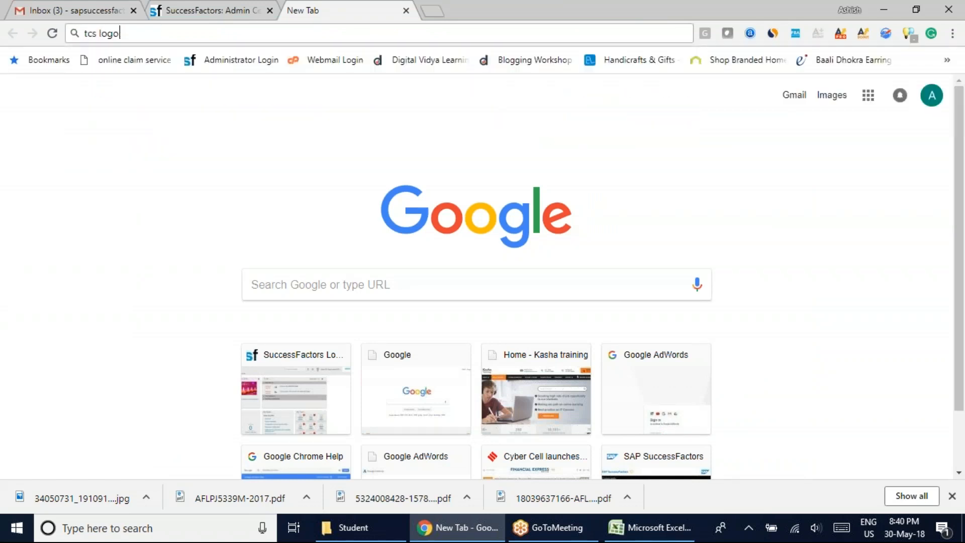
pyautogui.press('Return')
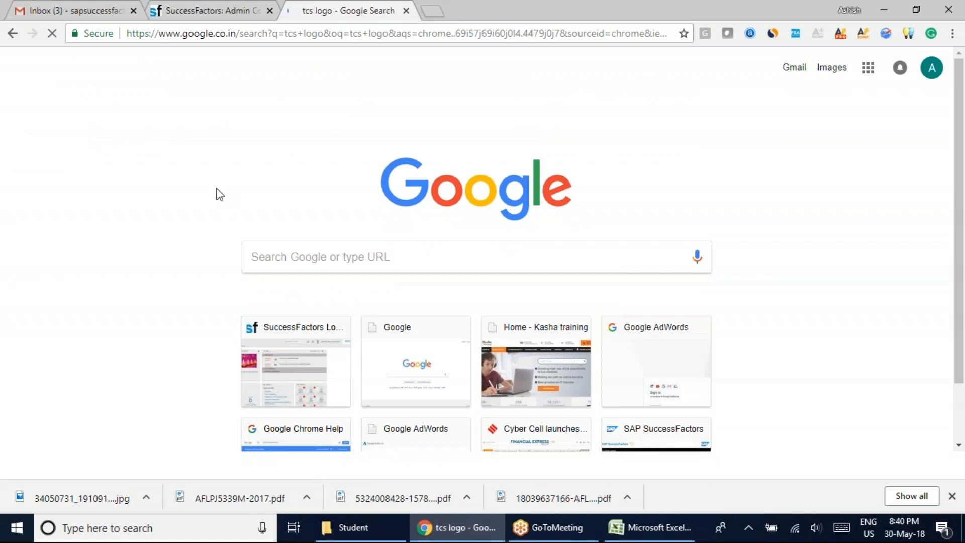
pyautogui.click(166, 119)
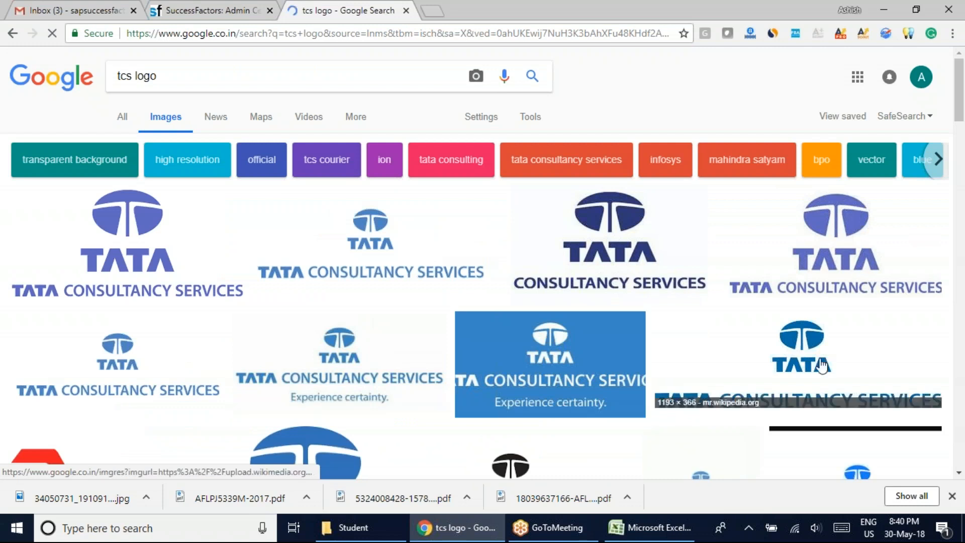
# Browse the logo image results, preview the blue Tata Consultancy Services logo from Wikimedia Commons and compare two related Tata logos.
pyautogui.scroll(-4, 358, 319)
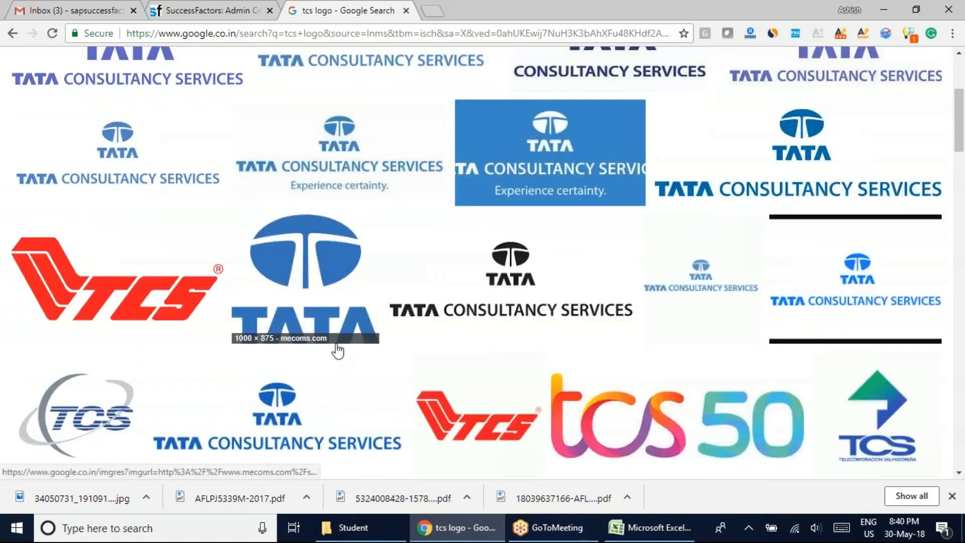
pyautogui.scroll(-2, 338, 357)
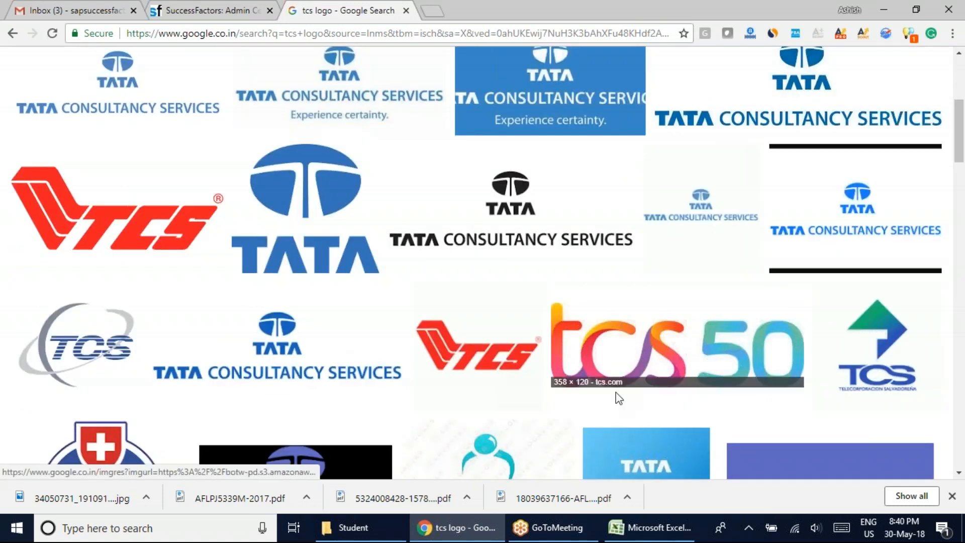
pyautogui.scroll(-1, 681, 398)
pyautogui.scroll(-3, 617, 403)
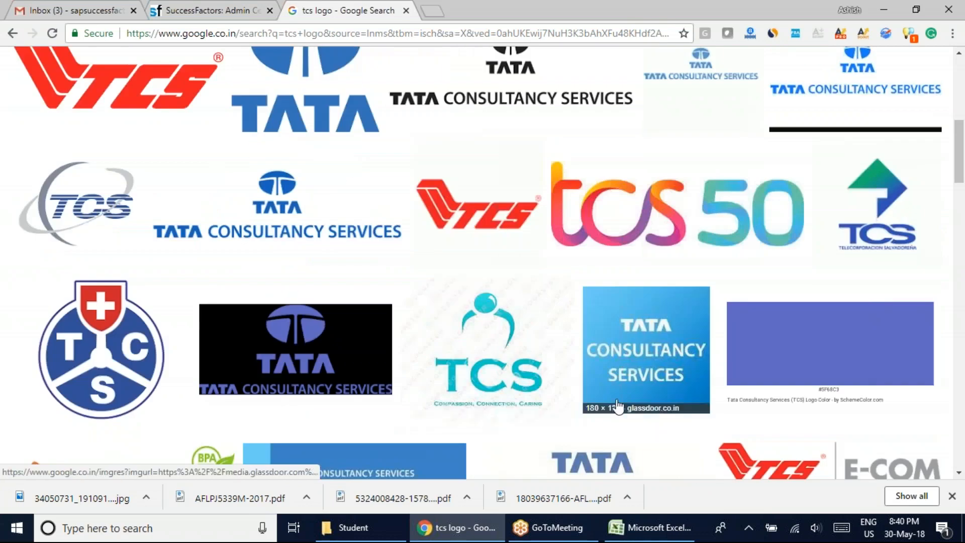
pyautogui.scroll(-5, 617, 403)
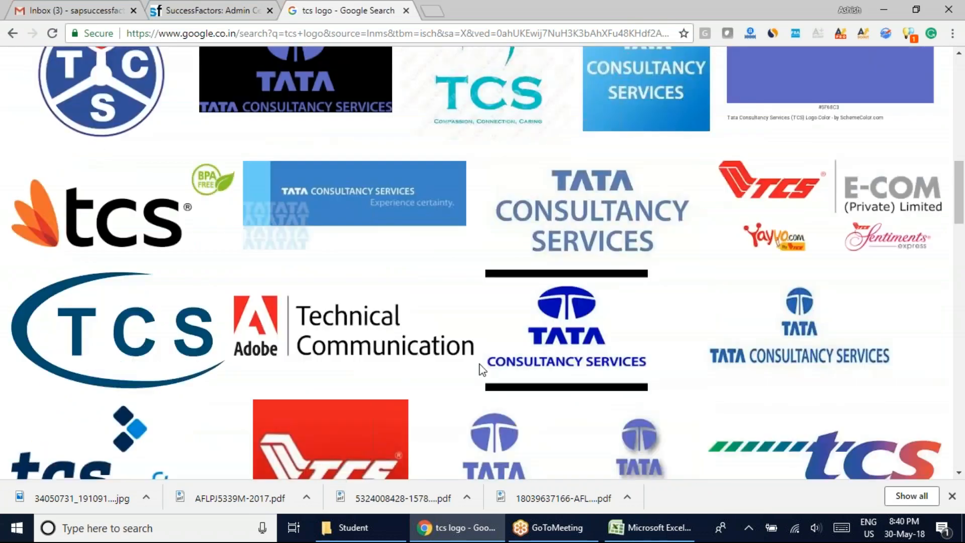
pyautogui.scroll(7, 478, 370)
pyautogui.scroll(7, 480, 370)
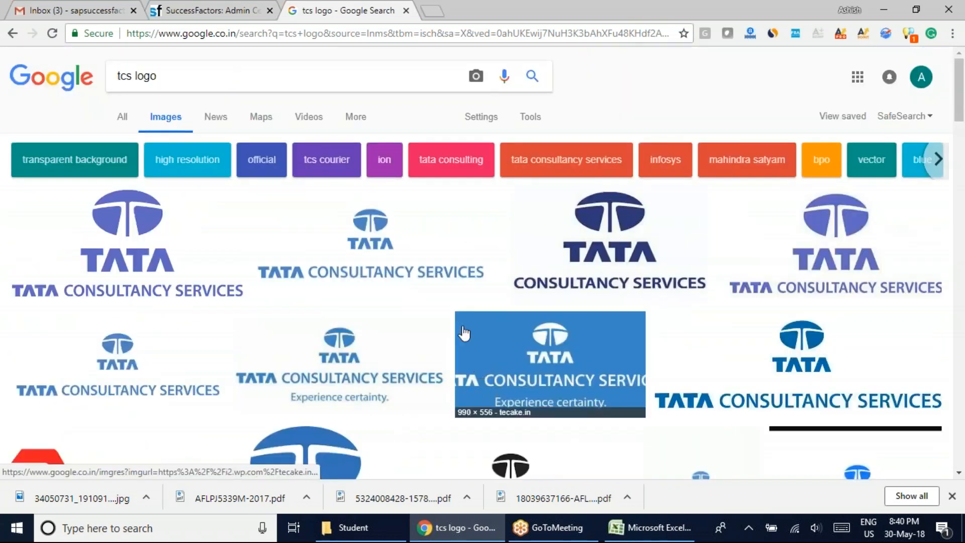
pyautogui.click(402, 243)
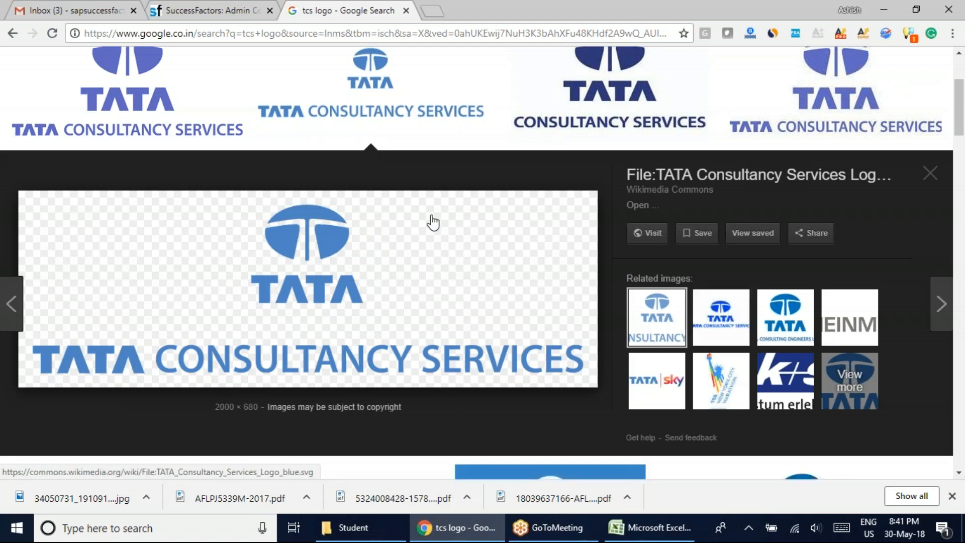
pyautogui.click(721, 317)
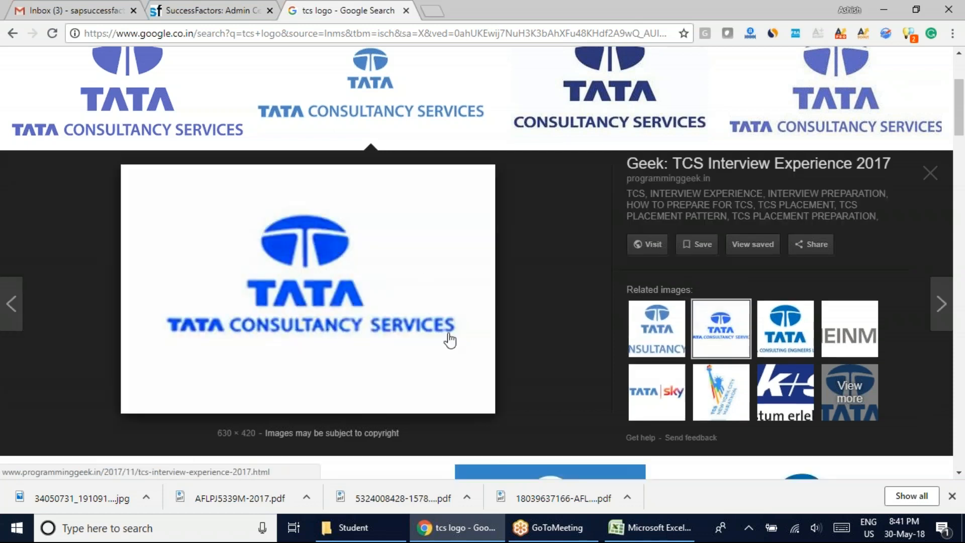
pyautogui.click(790, 342)
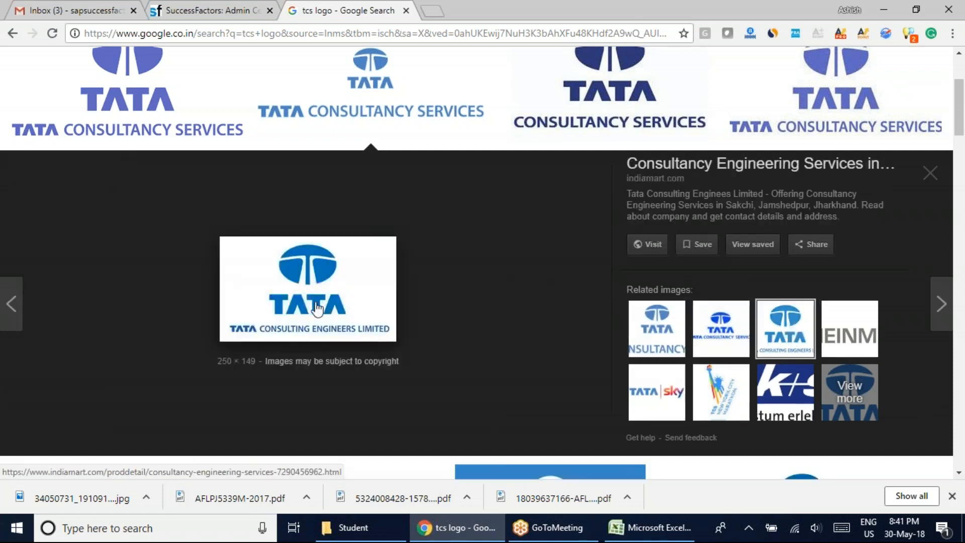
# Save the blue Tata Consultancy Services logo from Wikimedia Commons to the Desktop as PNG image TATA_Consultancy_Services_Logo_blue.svg.
pyautogui.click(661, 334)
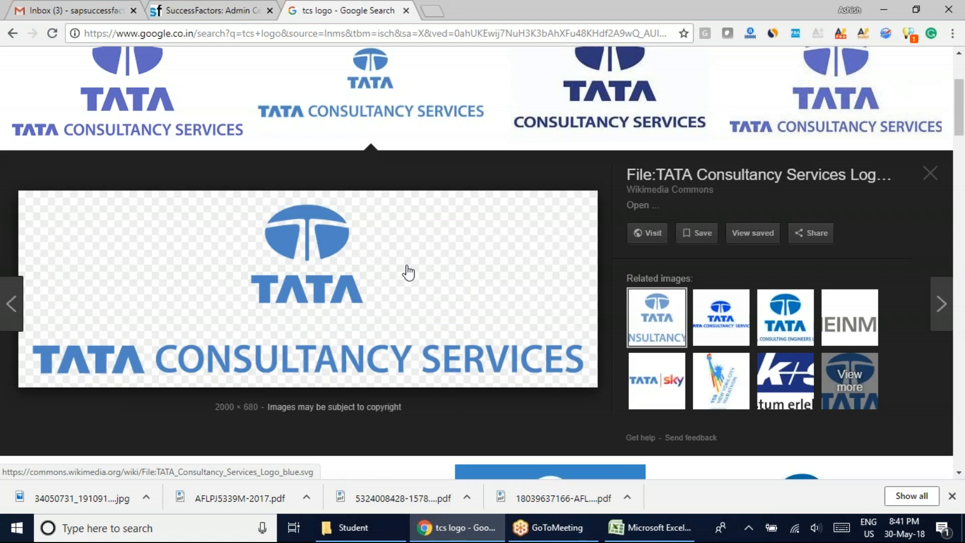
pyautogui.click(801, 327)
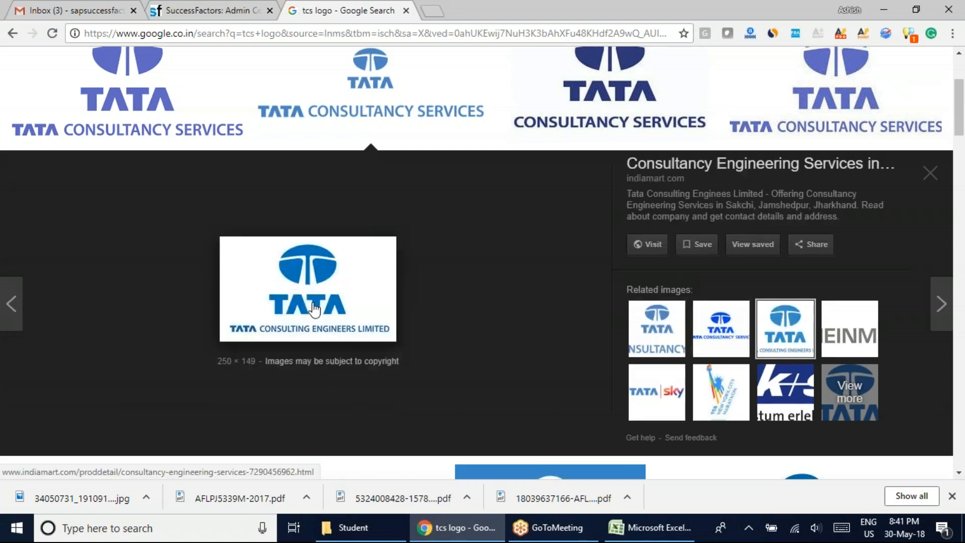
pyautogui.click(675, 328)
pyautogui.rightClick(304, 252)
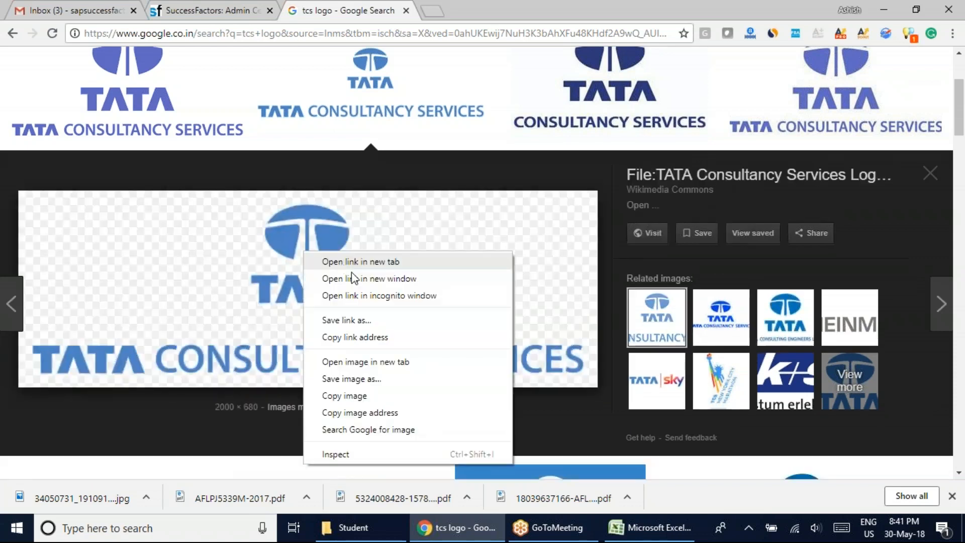
pyautogui.click(361, 378)
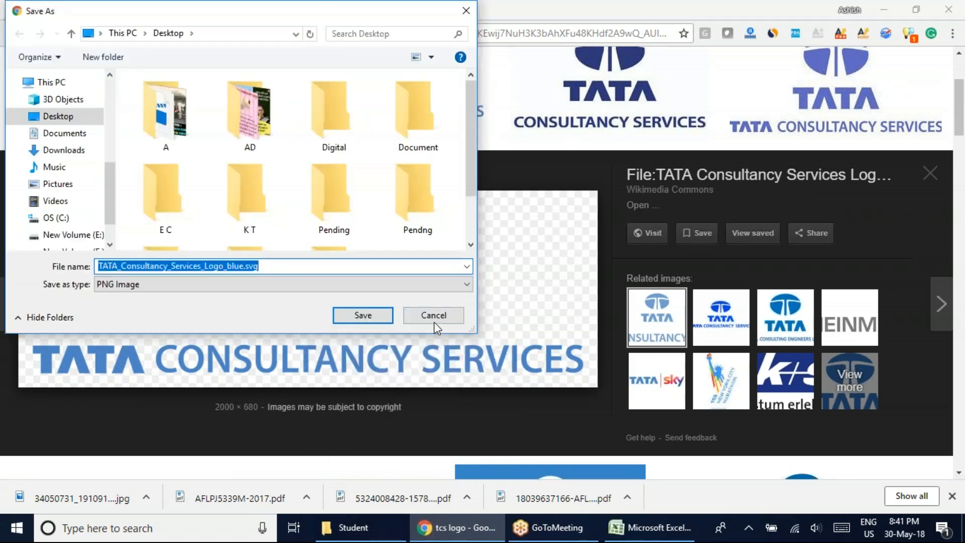
pyautogui.click(363, 316)
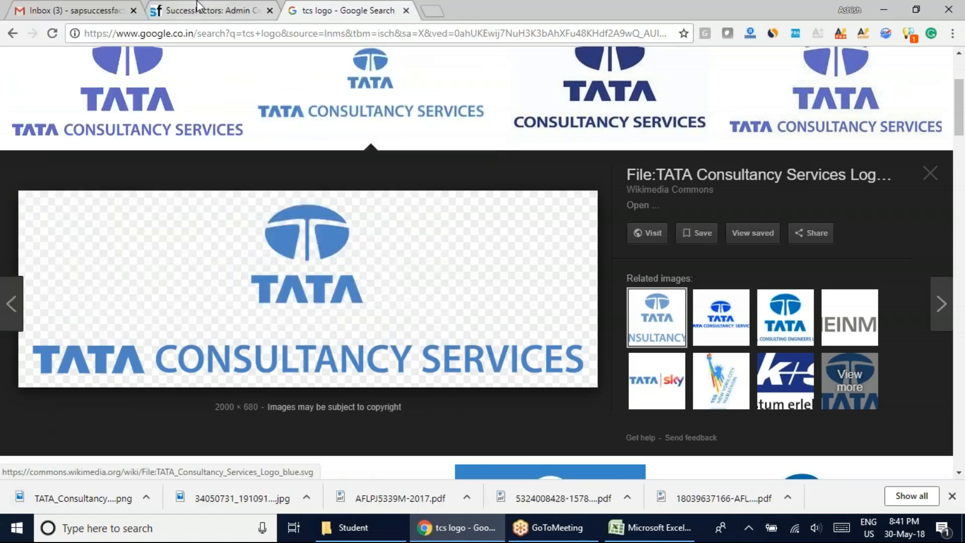
# Return to the SuccessFactors Admin Center and open Upload Company Logo from the Company Settings tools.
pyautogui.hotkey('ctrl', 'shift', 'Tab')
pyautogui.scroll(-4, 69, 350)
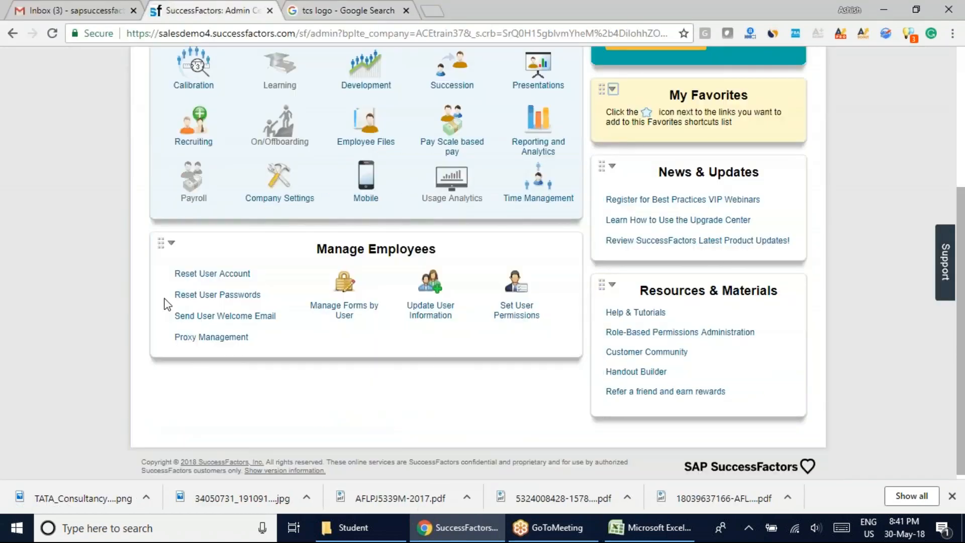
pyautogui.click(265, 186)
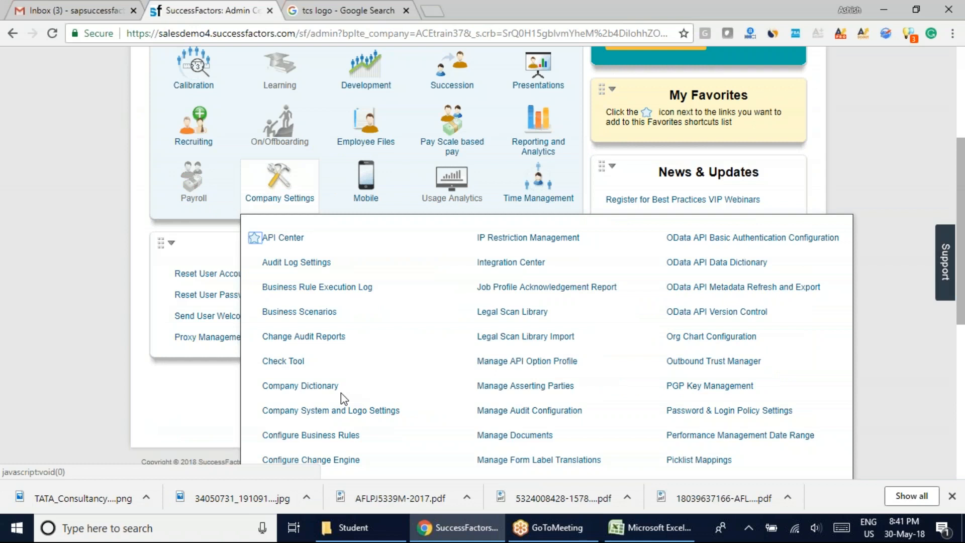
pyautogui.scroll(-5, 390, 359)
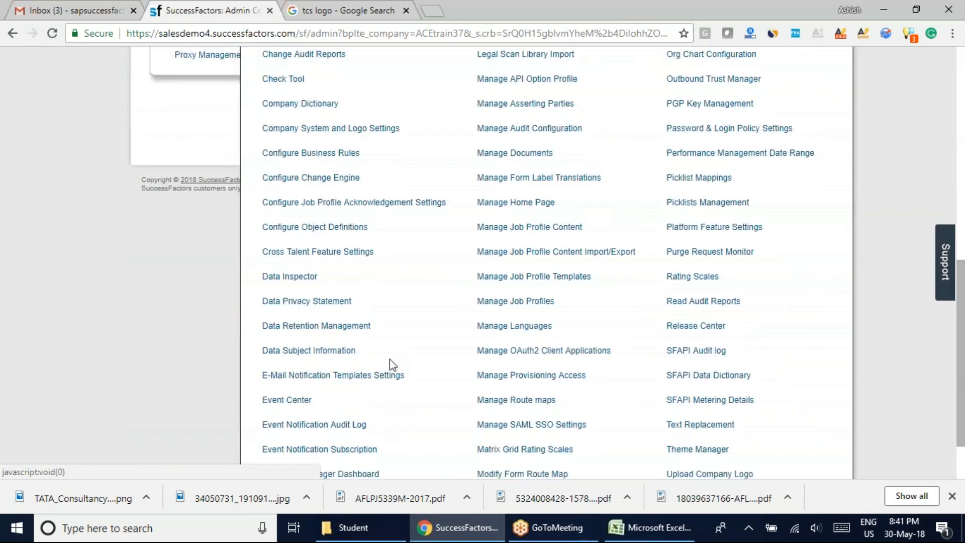
pyautogui.scroll(-2, 390, 359)
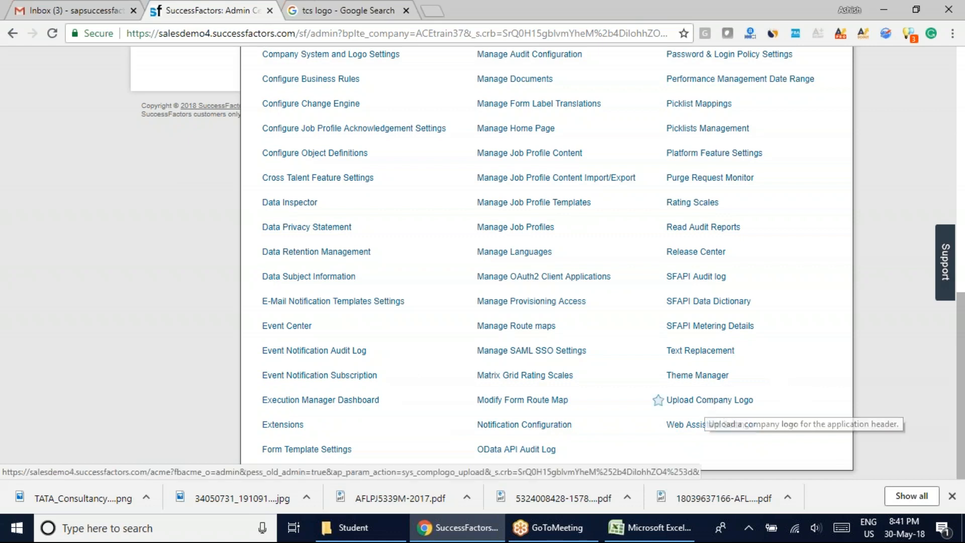
pyautogui.click(705, 402)
pyautogui.click(616, 529)
pyautogui.click(457, 527)
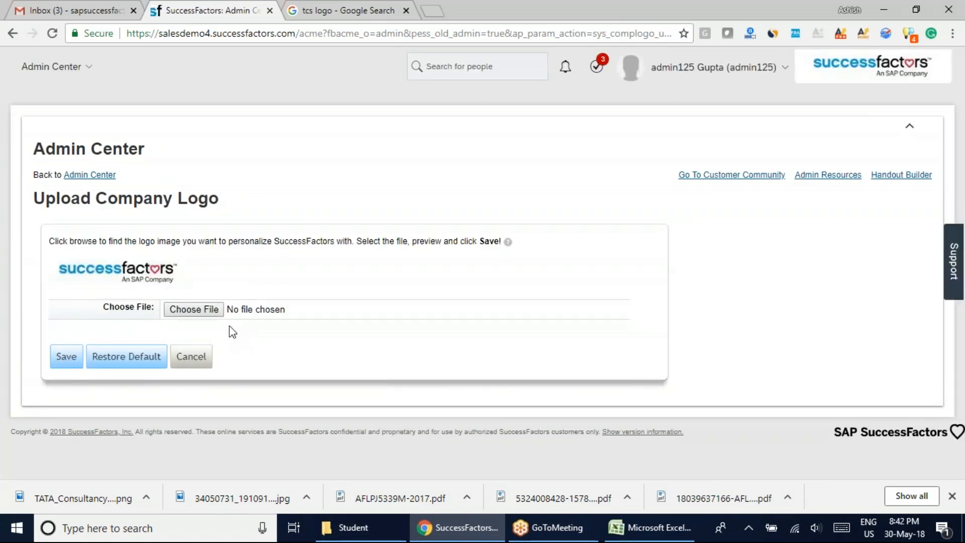
# Try to load the TATA_Consultancy_Services_Logo_blue.svg.png file from the Desktop as the company logo.
pyautogui.click(186, 310)
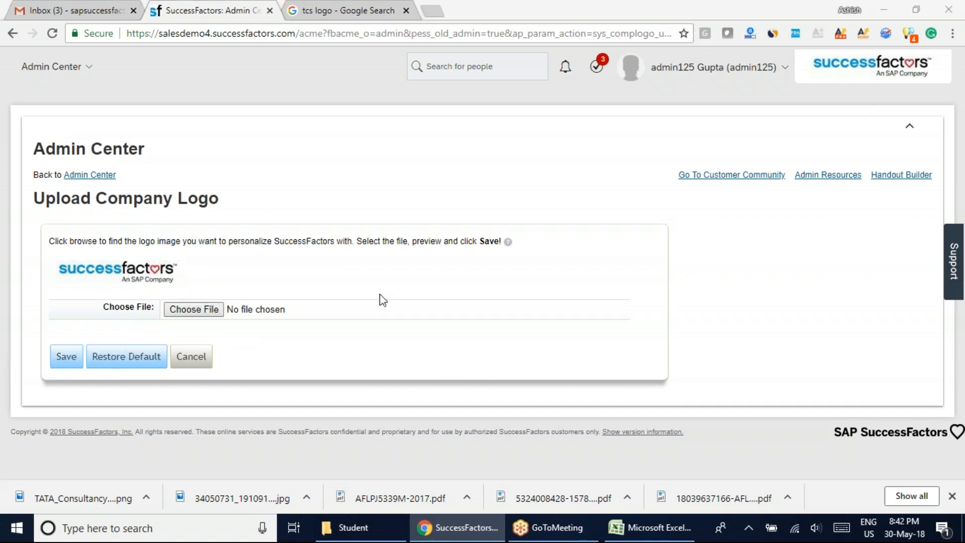
pyautogui.moveTo(470, 113); pyautogui.dragTo(472, 244)
pyautogui.click(166, 159)
pyautogui.click(356, 315)
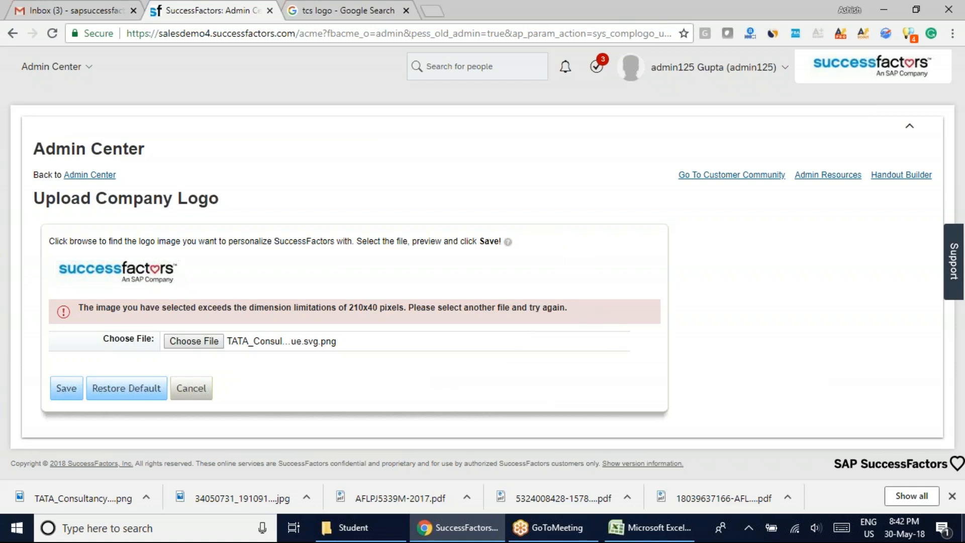
# Show the desktop, move the downloaded TATA_Consultancy_Services_Logo_blue.svg image to an empty area and open it in a maximized Paint window.
pyautogui.click(963, 528)
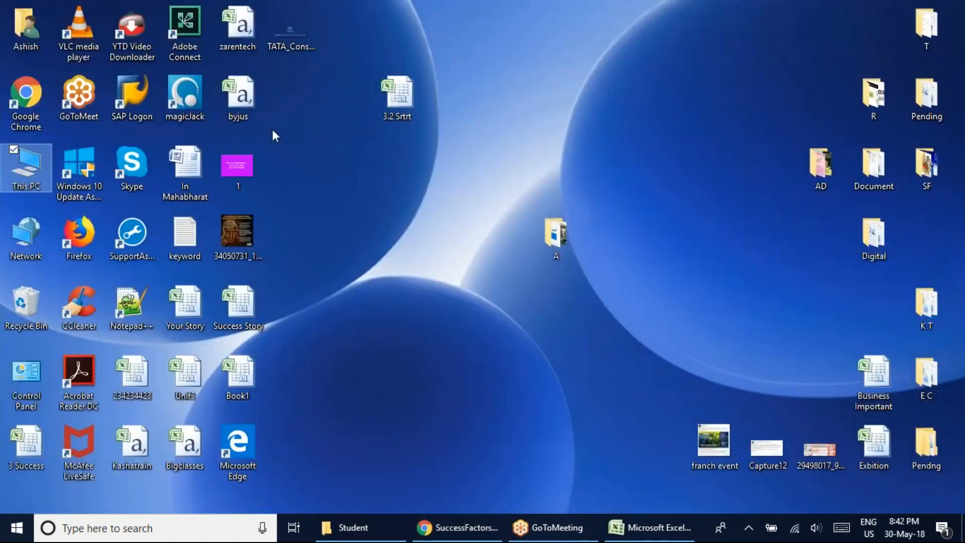
pyautogui.moveTo(282, 40); pyautogui.dragTo(558, 61)
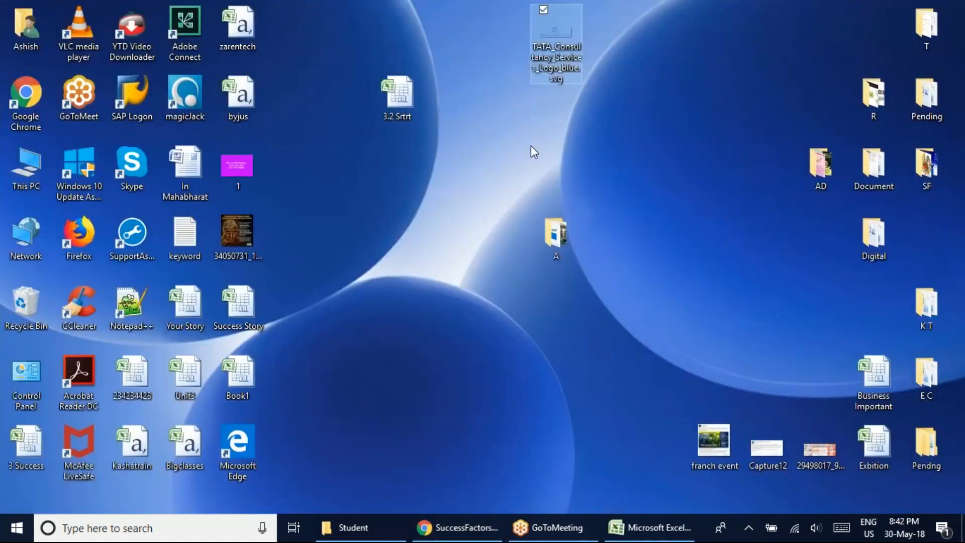
pyautogui.rightClick(559, 26)
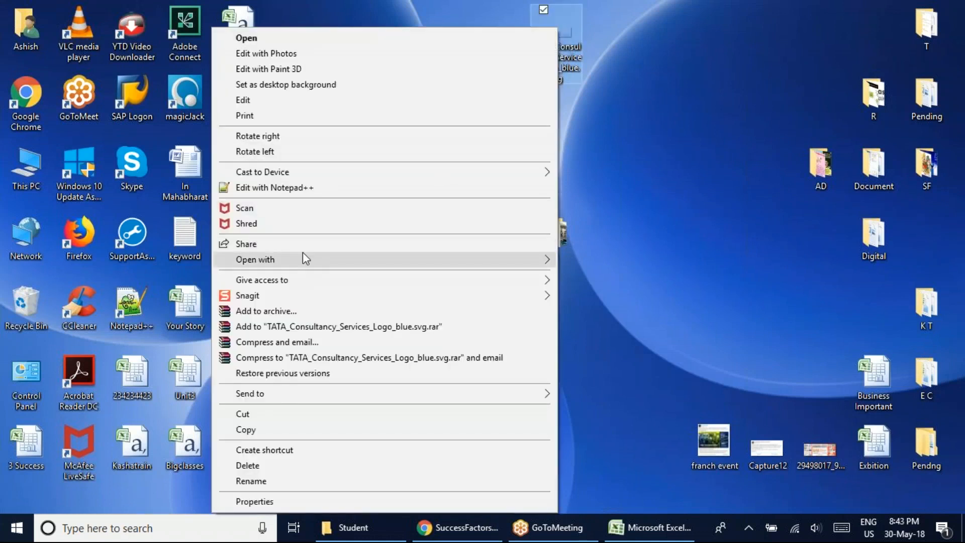
pyautogui.moveTo(544, 259)
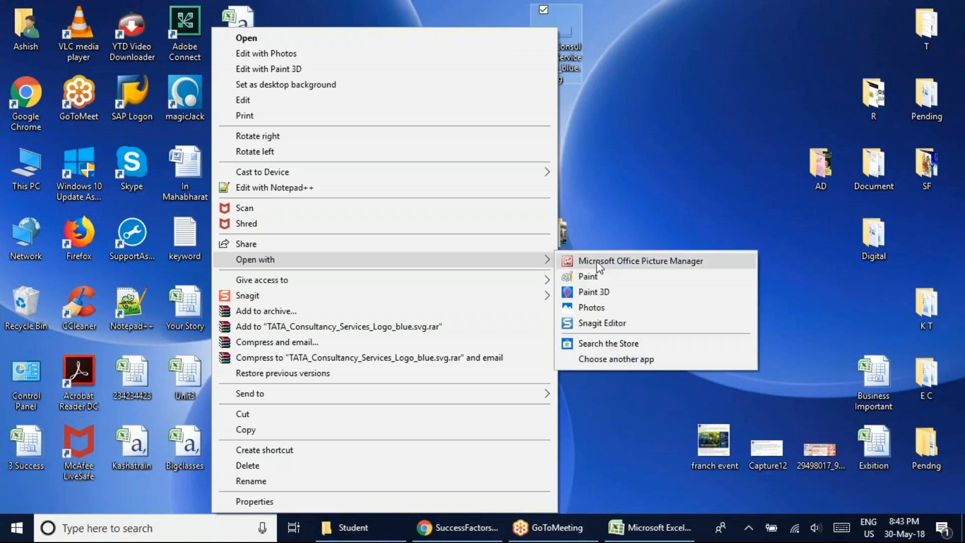
pyautogui.click(601, 278)
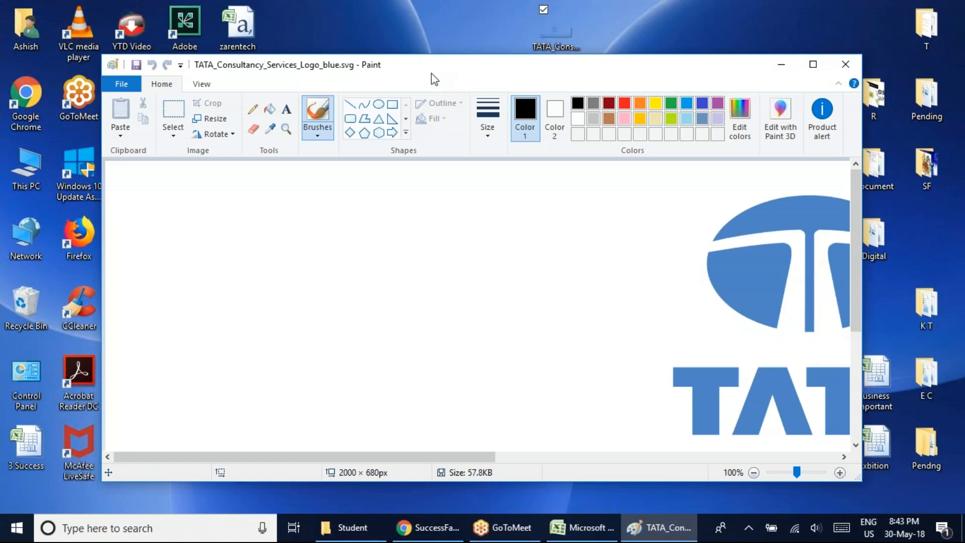
pyautogui.doubleClick(435, 78)
pyautogui.scroll(-1, 964, 275)
pyautogui.scroll(-3, 957, 201)
pyautogui.scroll(4, 956, 194)
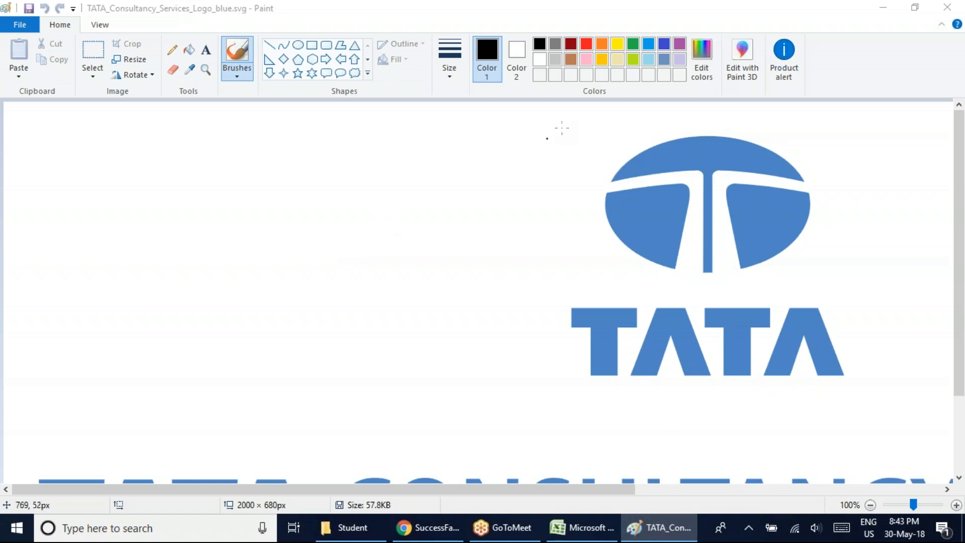
# Open the logo's resize settings in Paint, switch the units to pixels and turn off Maintain aspect ratio.
pyautogui.click(742, 59)
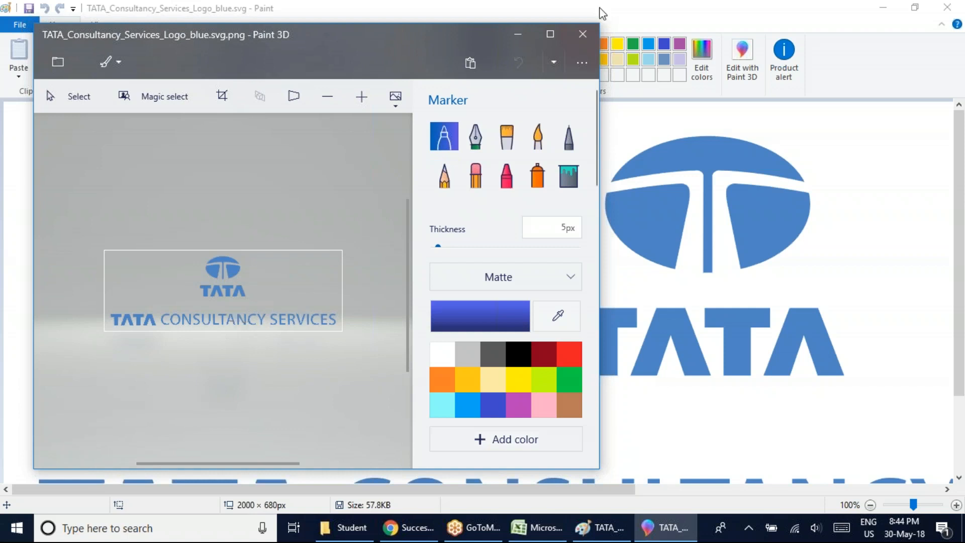
pyautogui.click(580, 35)
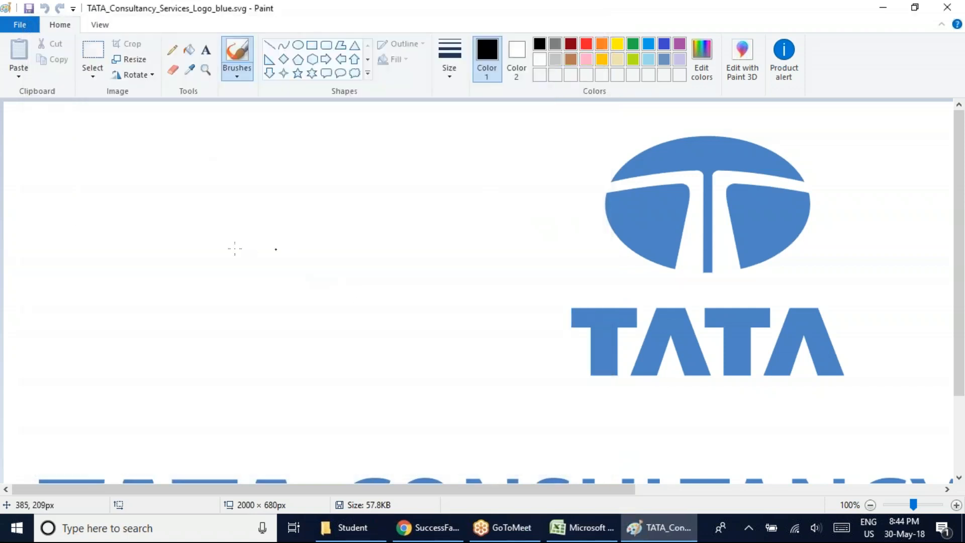
pyautogui.click(129, 59)
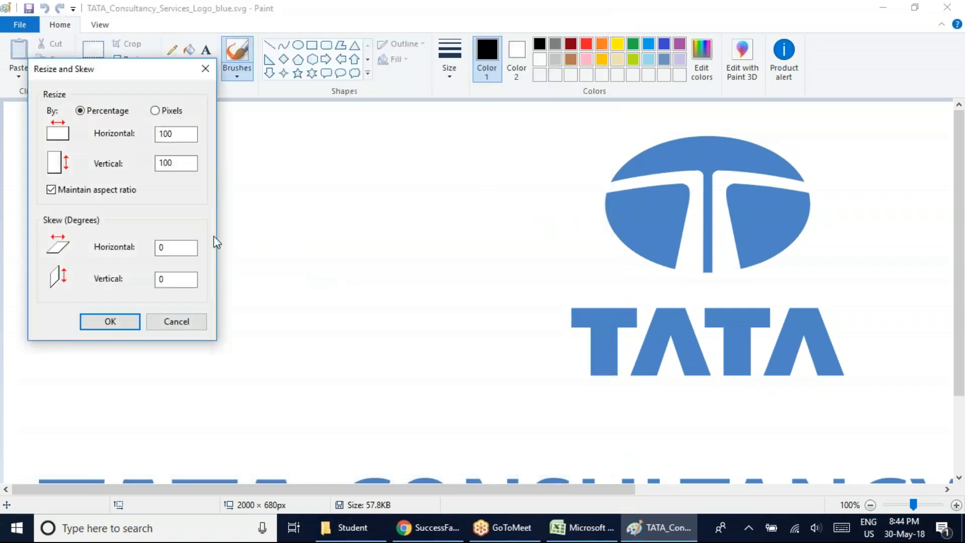
pyautogui.moveTo(111, 75); pyautogui.dragTo(281, 132)
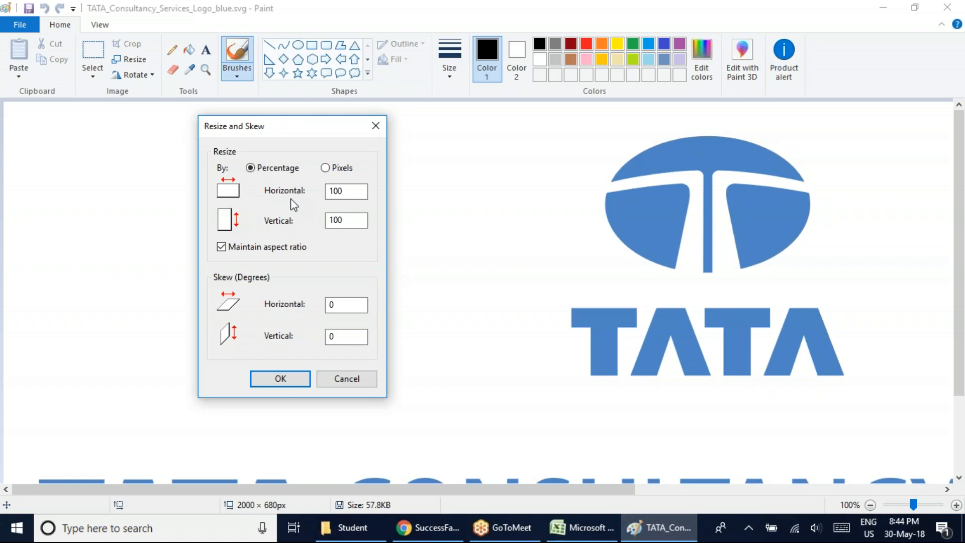
pyautogui.click(325, 168)
pyautogui.click(222, 246)
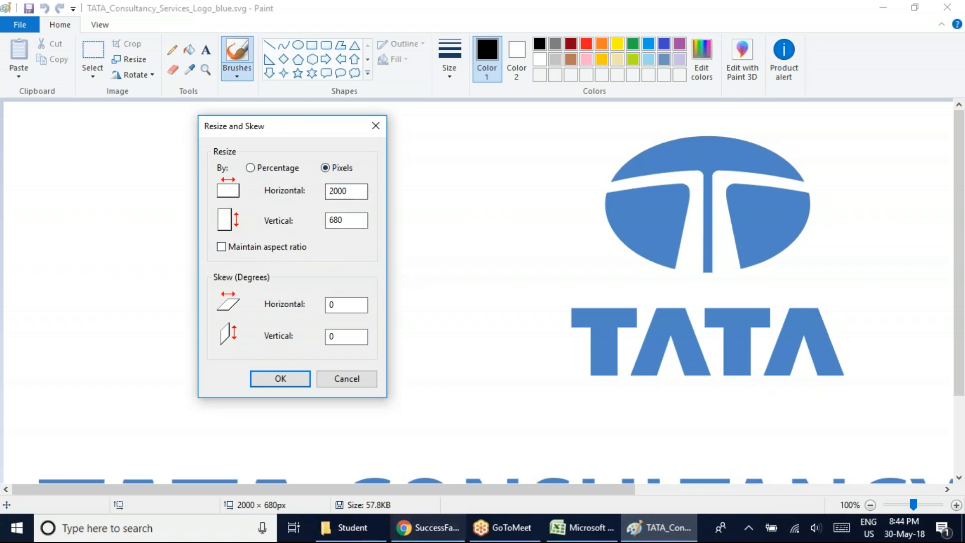
# Check the size limit on the SuccessFactors upload page and resize the logo in Paint to 210 by 40 pixels.
pyautogui.click(420, 527)
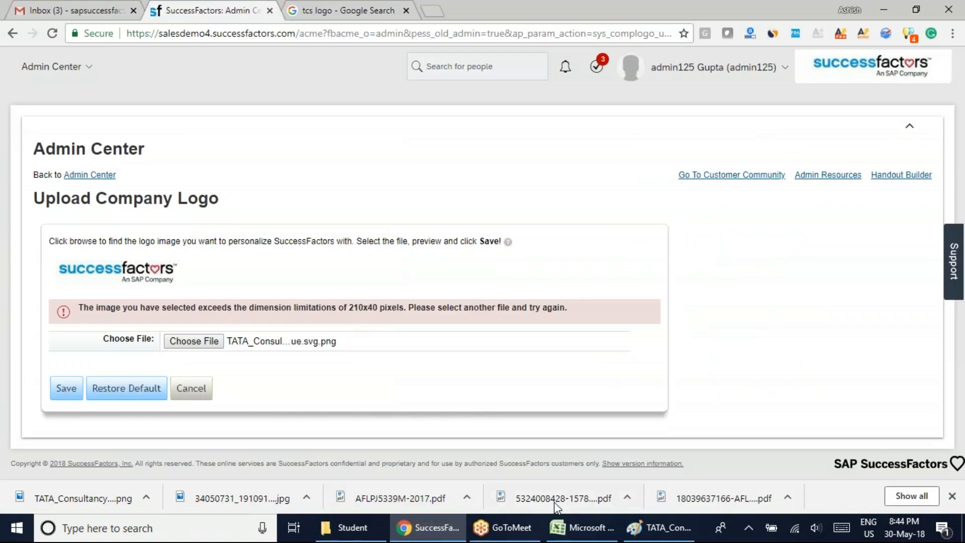
pyautogui.click(636, 528)
pyautogui.doubleClick(339, 191)
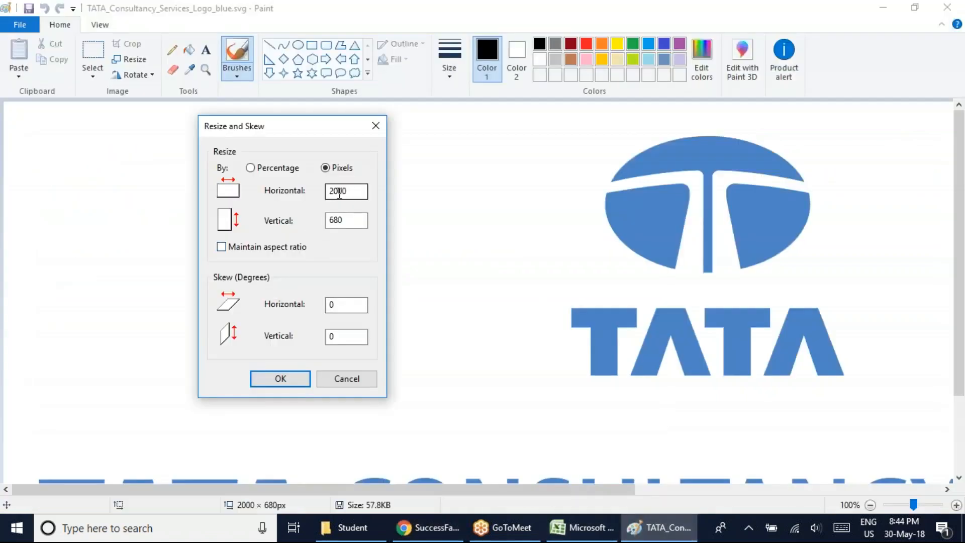
pyautogui.write('210')
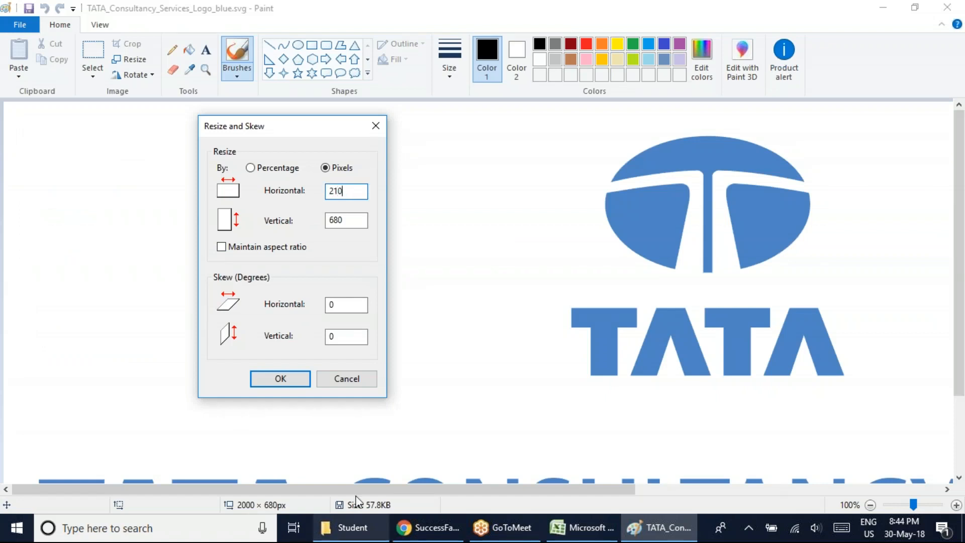
pyautogui.click(433, 531)
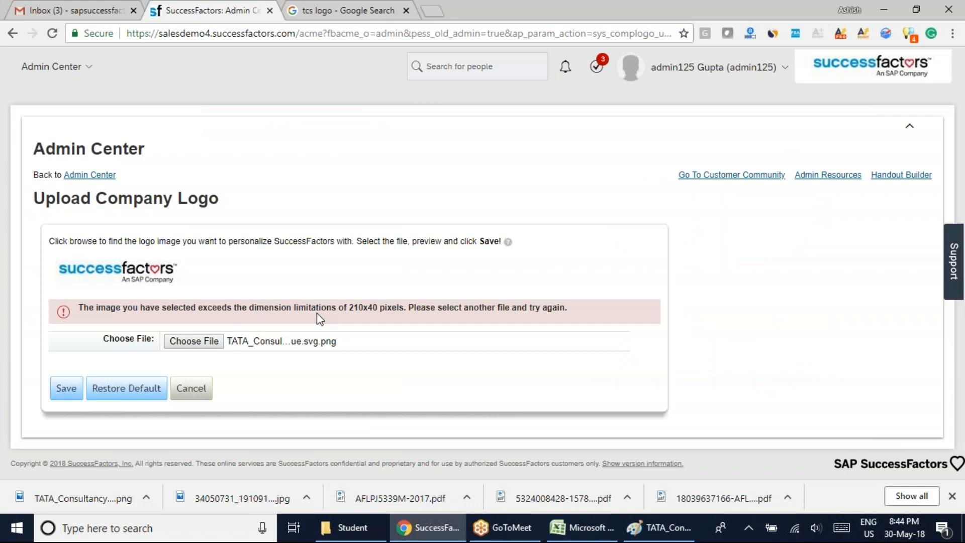
pyautogui.click(652, 530)
pyautogui.doubleClick(332, 220)
pyautogui.write('40')
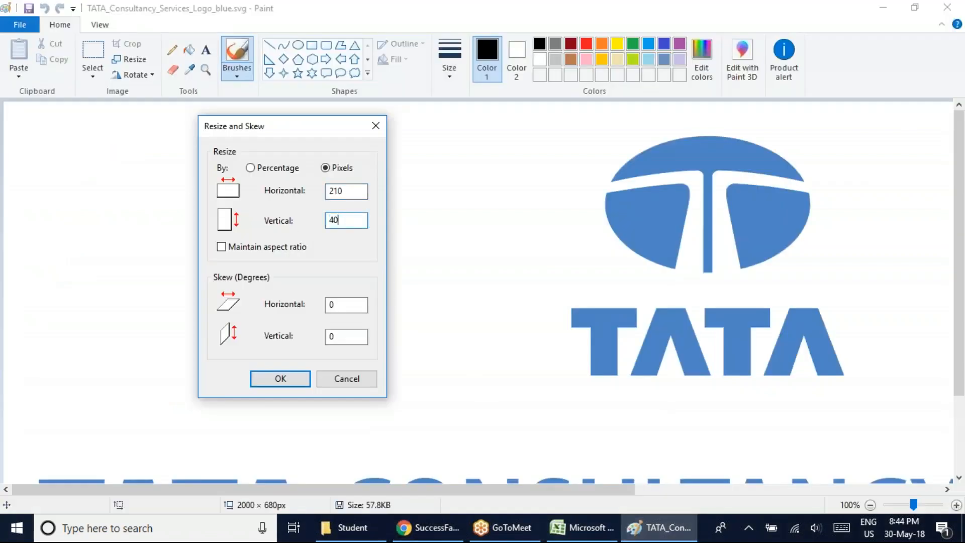
pyautogui.click(294, 381)
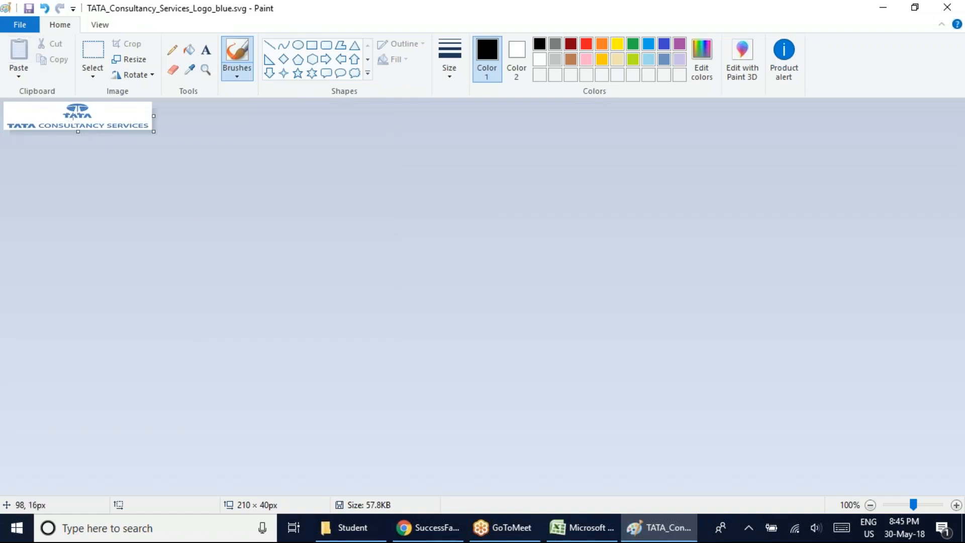
# Start saving the resized logo as a new file with Save as.
pyautogui.click(22, 20)
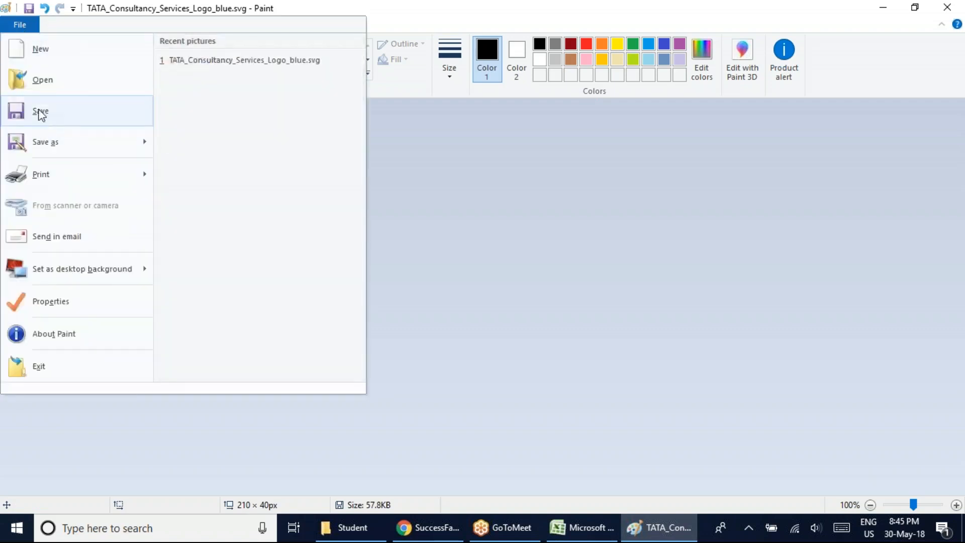
pyautogui.click(47, 144)
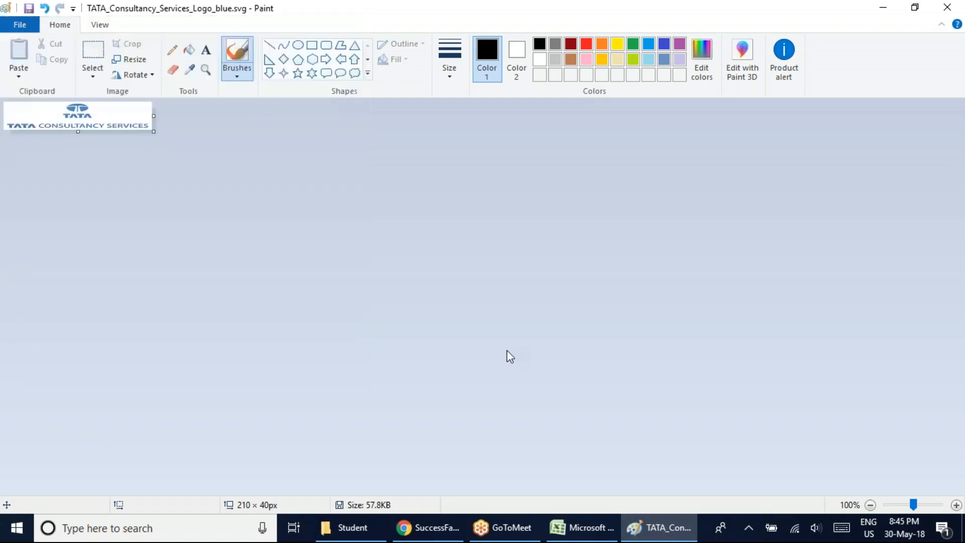
# Show the desktop, move the Tata logo file to the middle and put the 34050731 image into the AD folder.
pyautogui.click(962, 528)
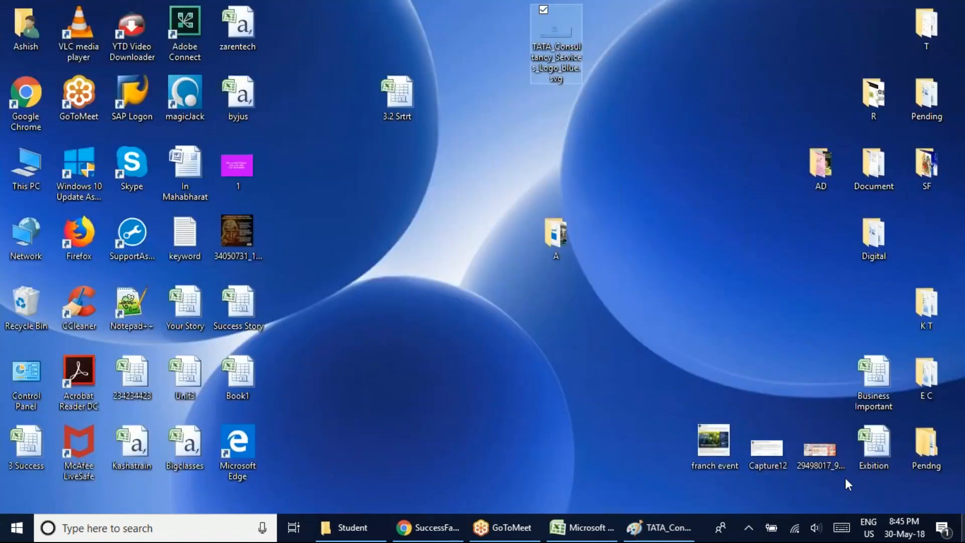
pyautogui.moveTo(533, 83); pyautogui.dragTo(436, 291)
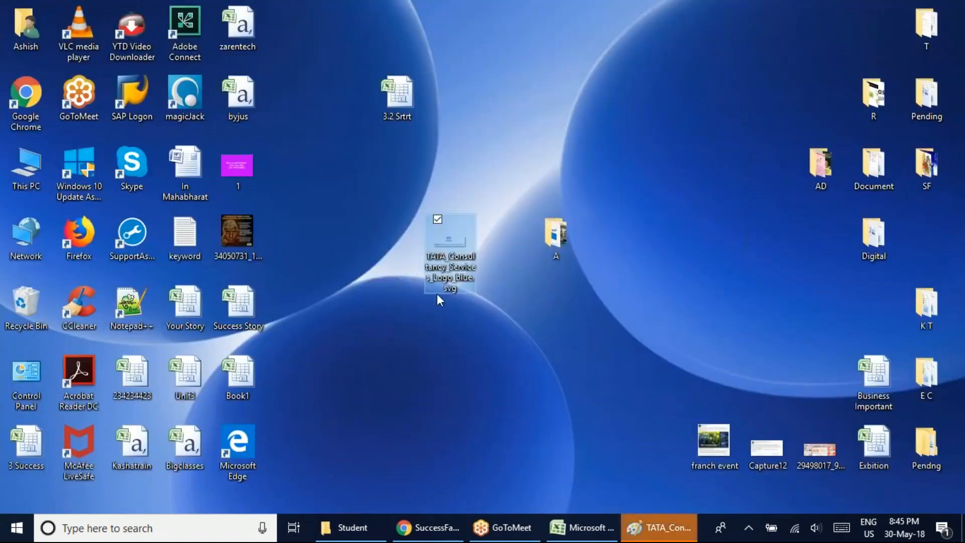
pyautogui.click(452, 345)
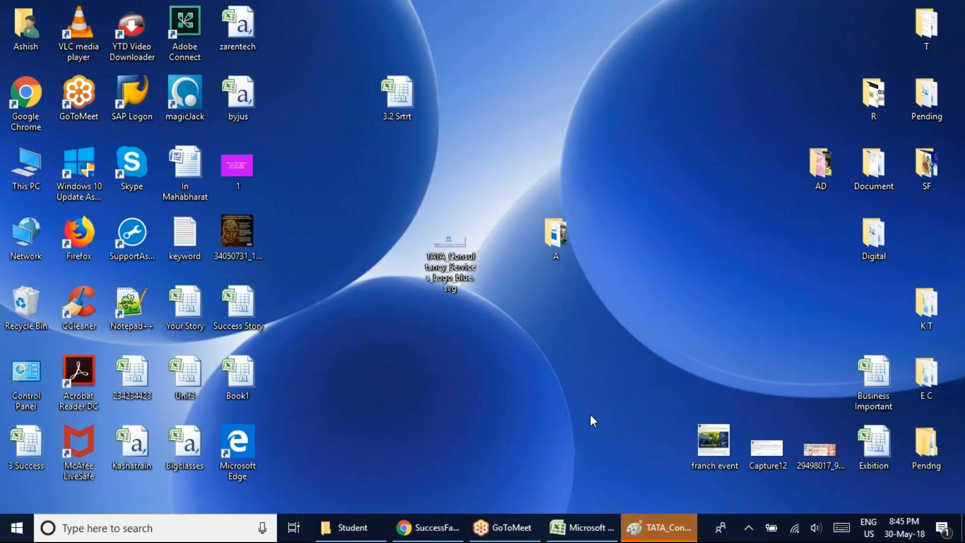
pyautogui.moveTo(230, 235); pyautogui.dragTo(809, 160)
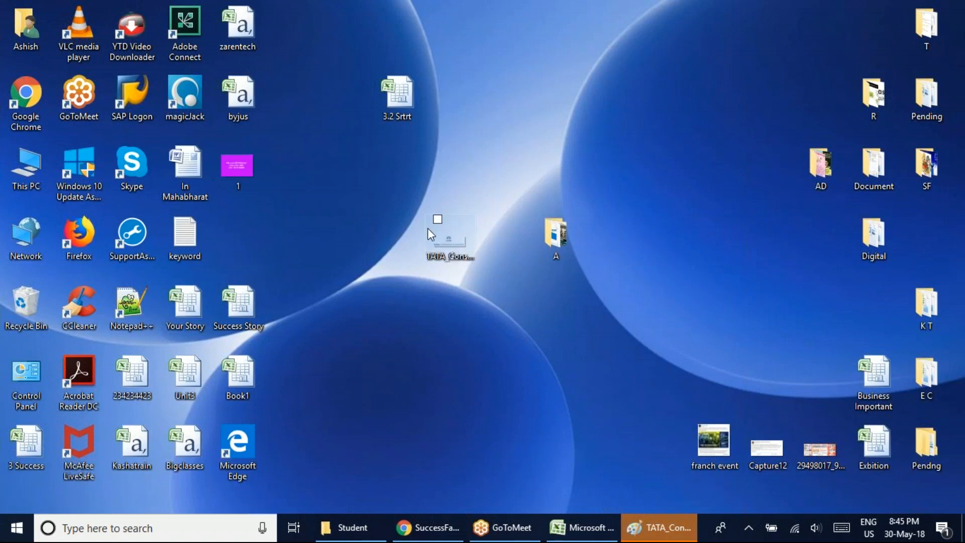
# Save the resized logo on the Desktop as TATA_Consultancy_Services_Logo_blue1 in PNG format, accepting the transparency loss, and move the file to mid-desktop.
pyautogui.click(649, 535)
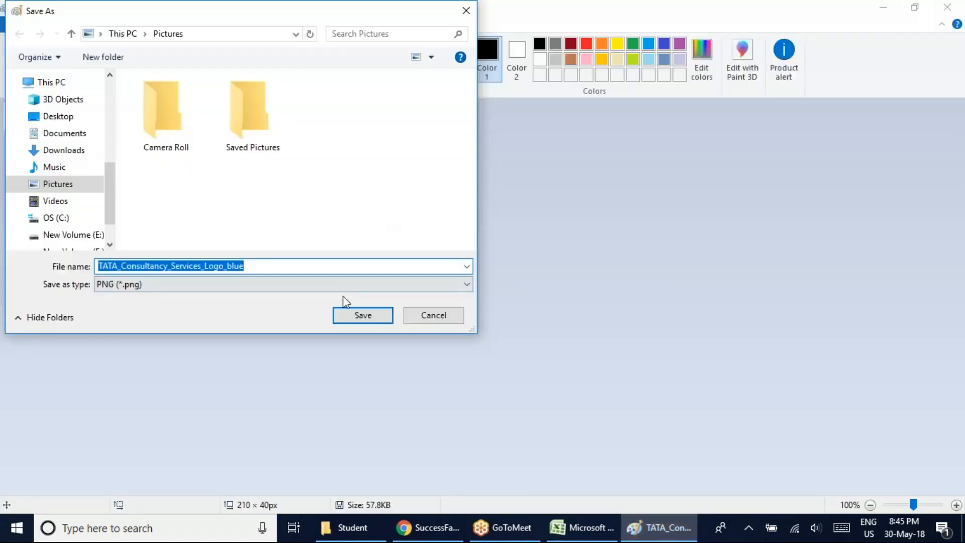
pyautogui.moveTo(191, 11); pyautogui.dragTo(433, 94)
pyautogui.click(298, 199)
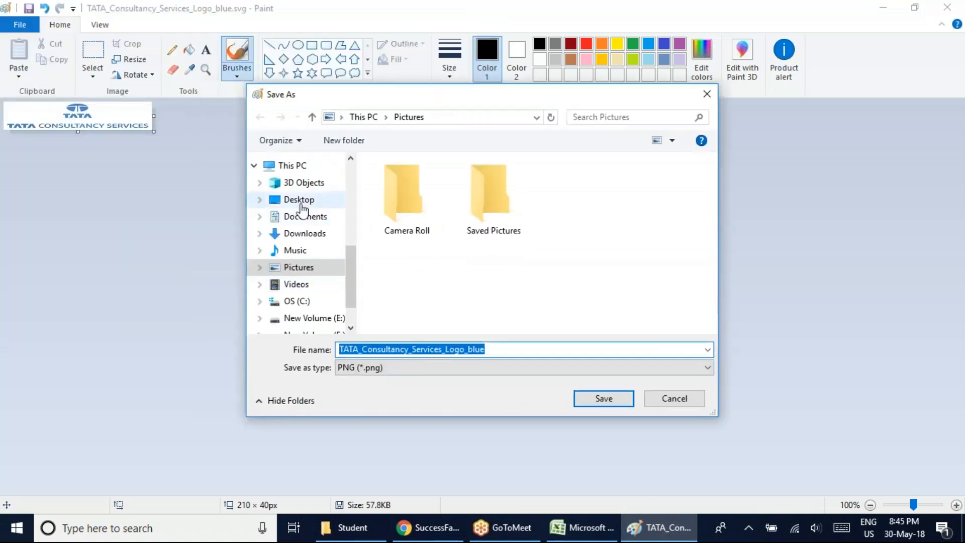
pyautogui.doubleClick(497, 348)
pyautogui.click(495, 347)
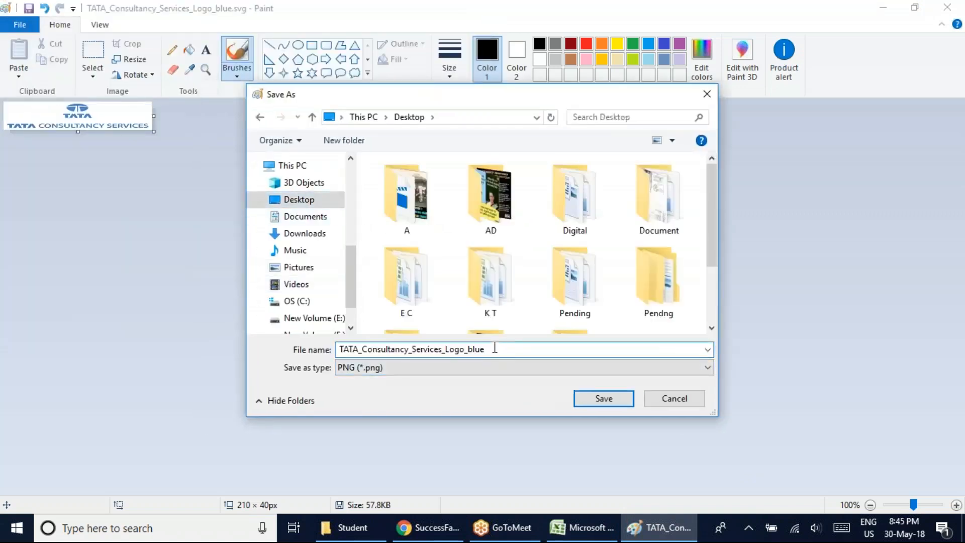
pyautogui.click(605, 398)
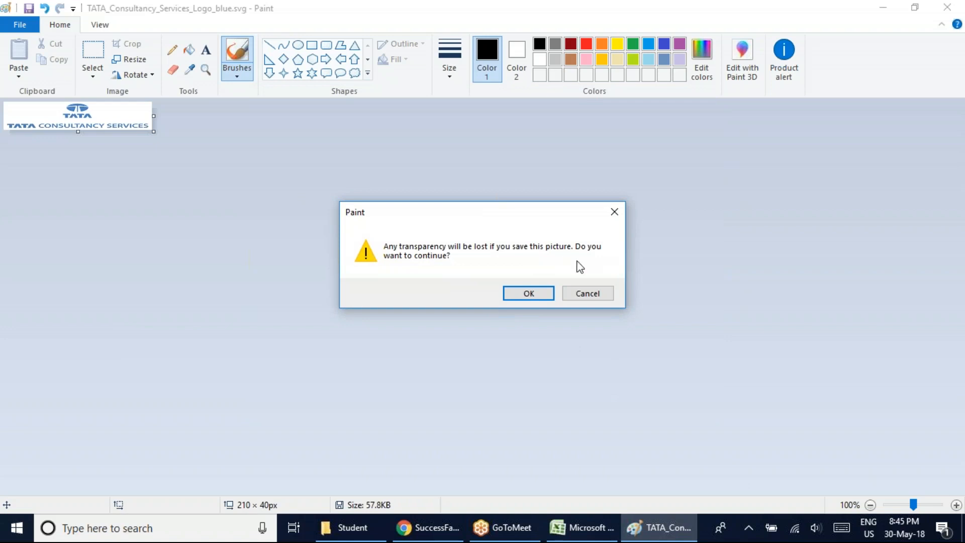
pyautogui.click(529, 294)
pyautogui.click(963, 528)
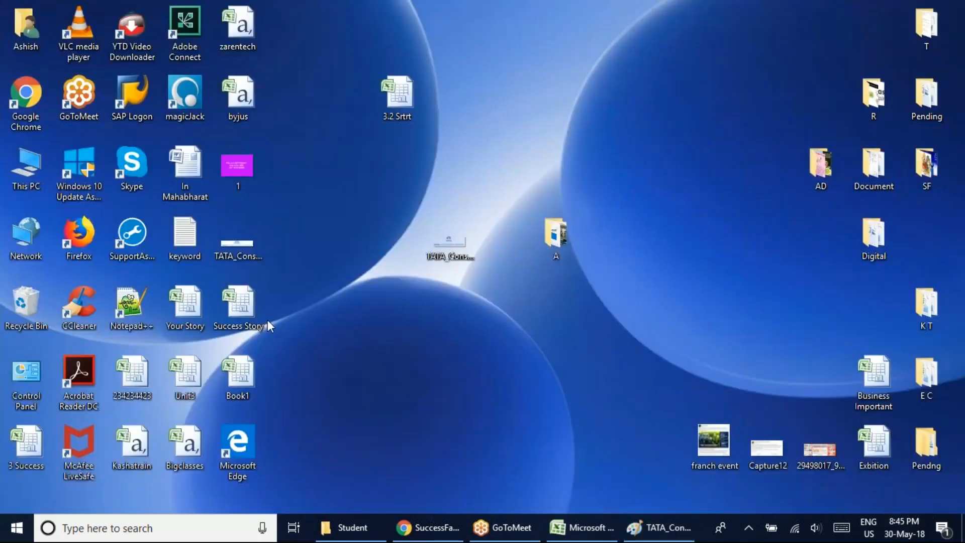
pyautogui.moveTo(237, 243); pyautogui.dragTo(507, 172)
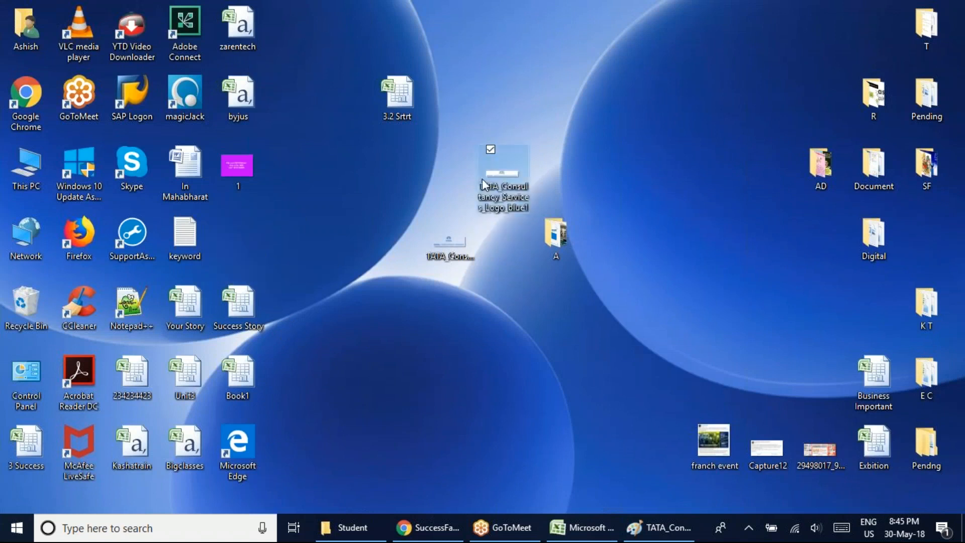
# Switch to Chrome, choose TATA_Consultancy_Services_Logo_blue1 from the Desktop as the company logo and save the upload.
pyautogui.click(436, 527)
pyautogui.click(193, 341)
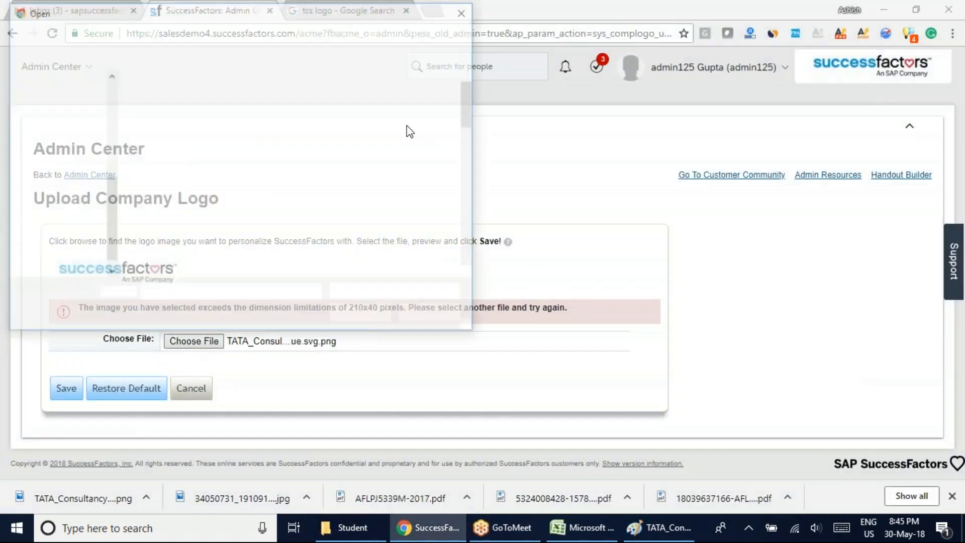
pyautogui.scroll(-1, 467, 101)
pyautogui.moveTo(486, 169); pyautogui.dragTo(467, 249)
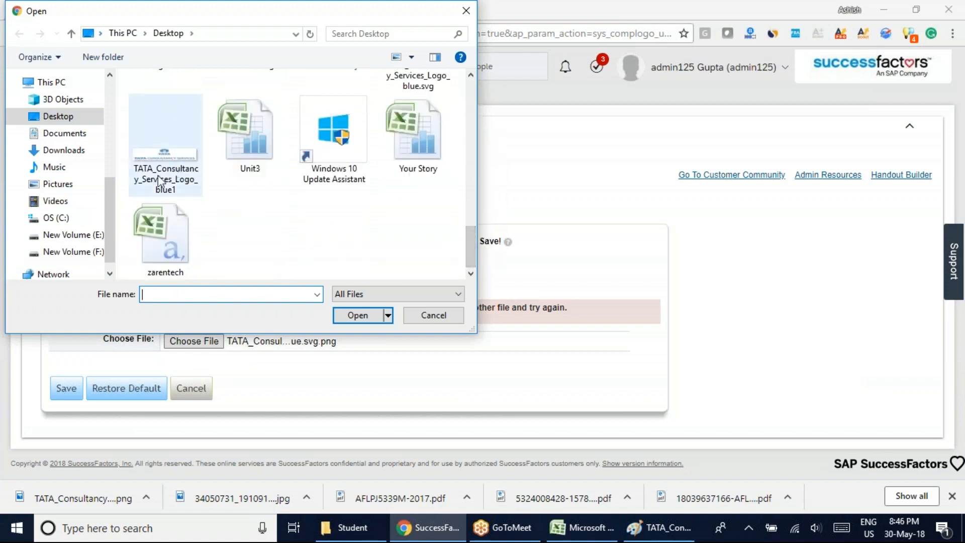
pyautogui.moveTo(472, 253)
pyautogui.mouseDown()
pyautogui.moveTo(469, 206)
pyautogui.moveTo(475, 272)
pyautogui.mouseUp()
pyautogui.click(166, 146)
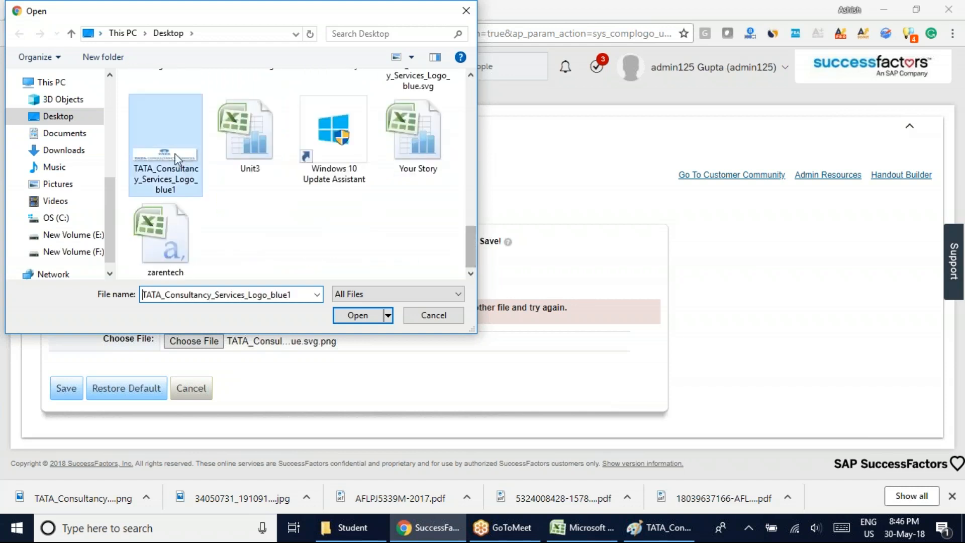
pyautogui.click(355, 316)
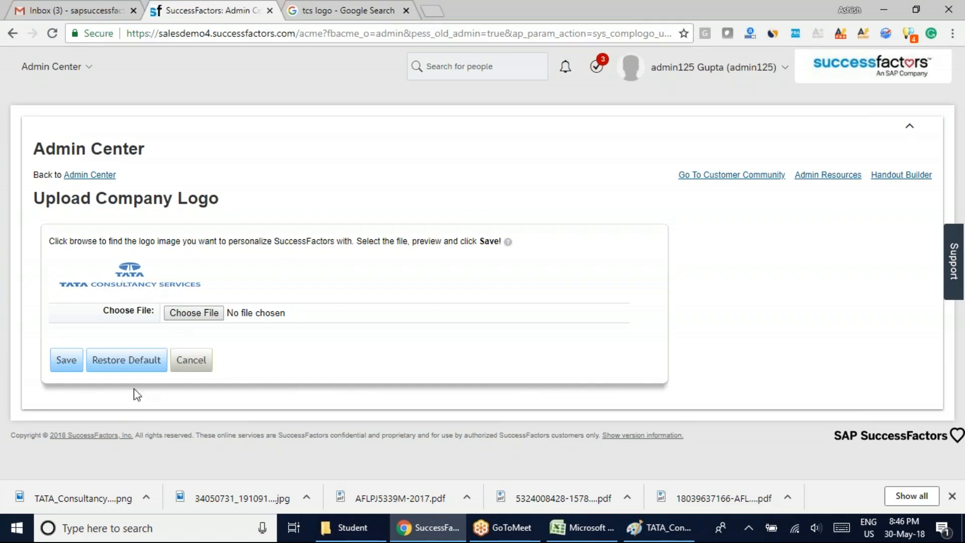
pyautogui.click(59, 361)
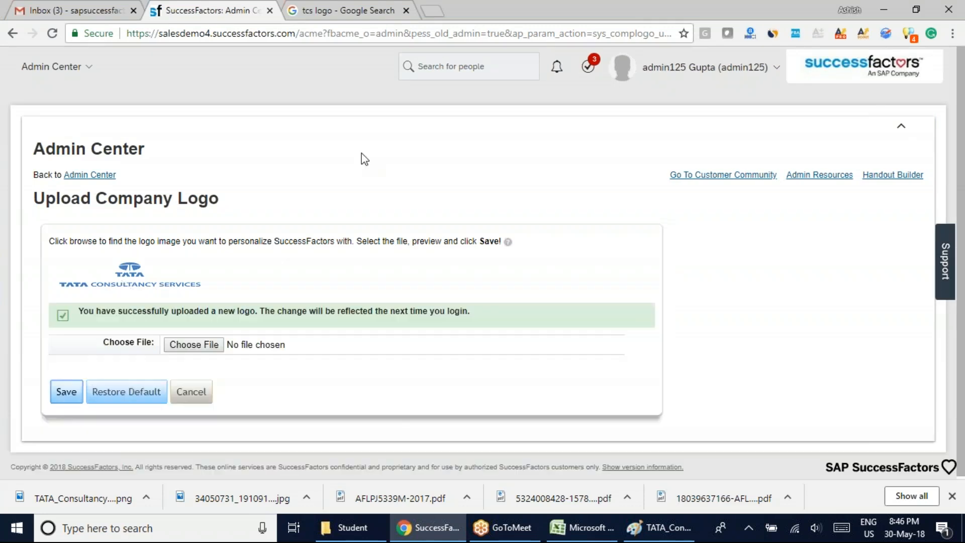
# Go back to the Admin Center home page and log out of the admin account.
pyautogui.hotkey('alt', 'Left')
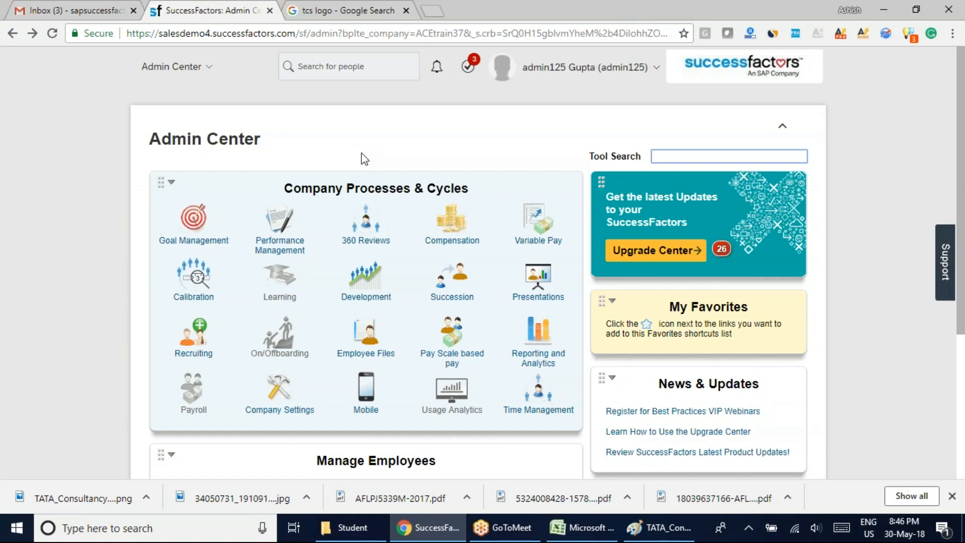
pyautogui.click(658, 64)
pyautogui.click(583, 149)
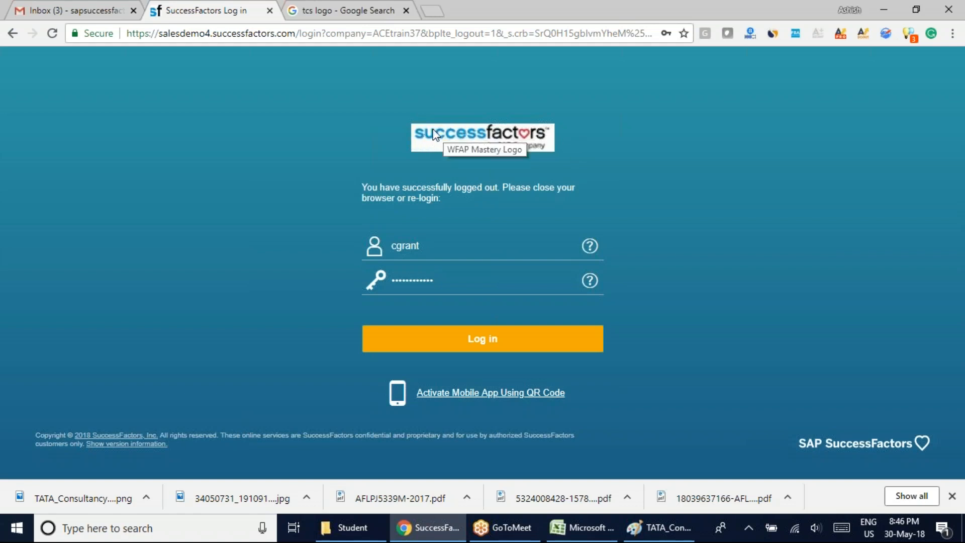
# Log back in to SuccessFactors with the admin username and the account password.
pyautogui.click(433, 247)
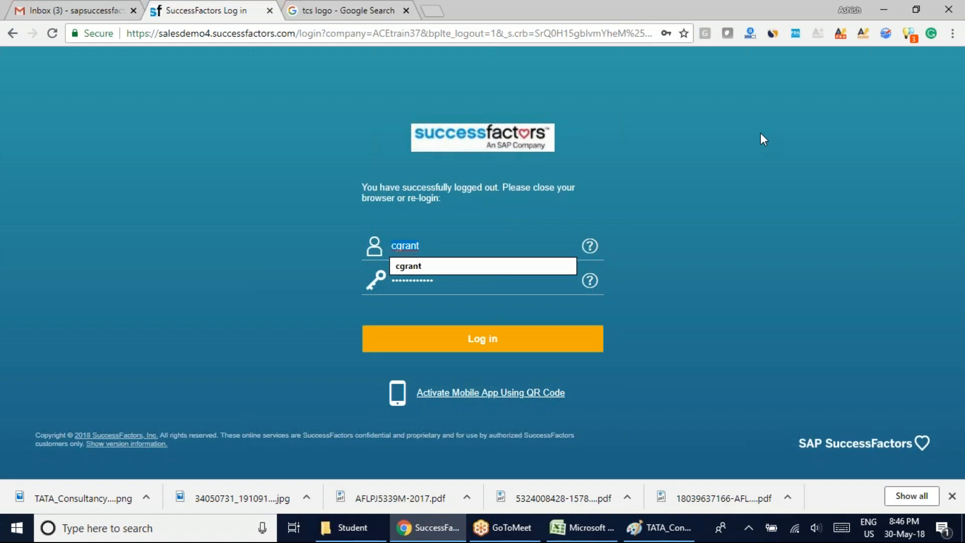
pyautogui.write('admin12pas••••••')
pyautogui.press('Return')
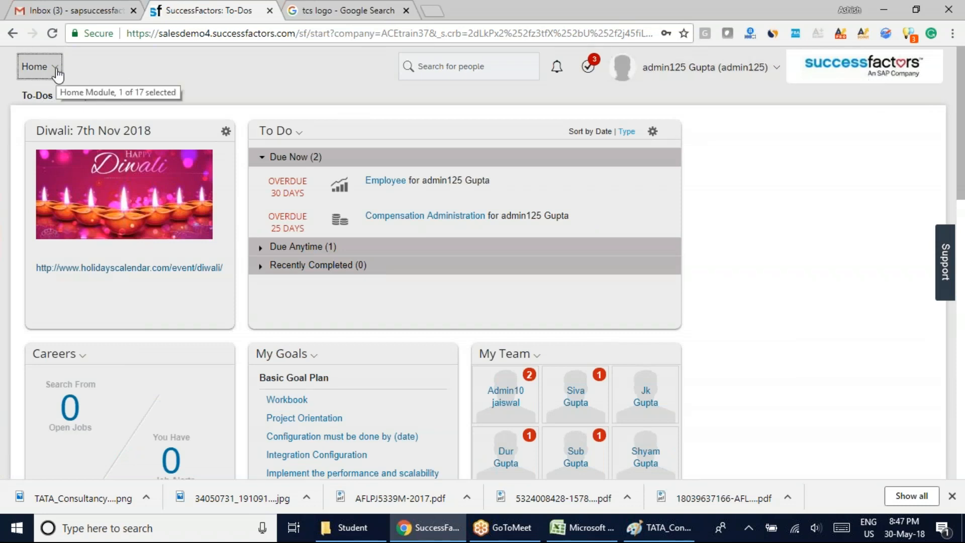
# Reopen the Upload Company Logo page from the Admin Center's Company Settings and save it again without choosing a file.
pyautogui.click(36, 67)
pyautogui.click(93, 395)
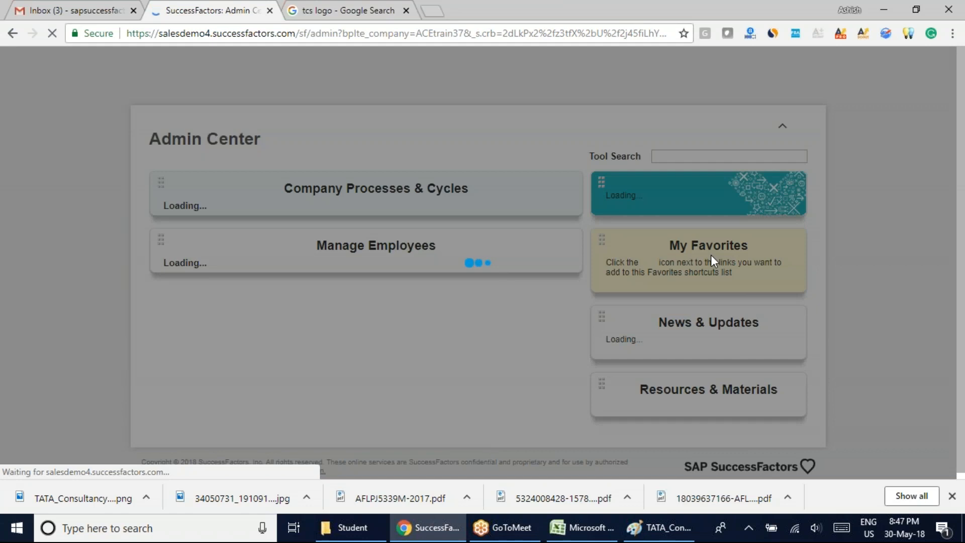
pyautogui.scroll(-3, 81, 303)
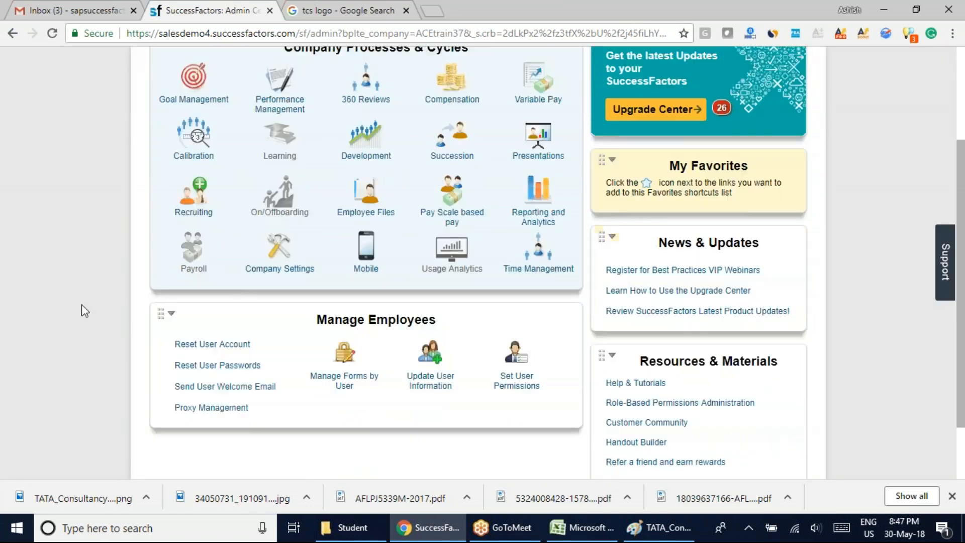
pyautogui.scroll(1, 82, 303)
pyautogui.click(279, 327)
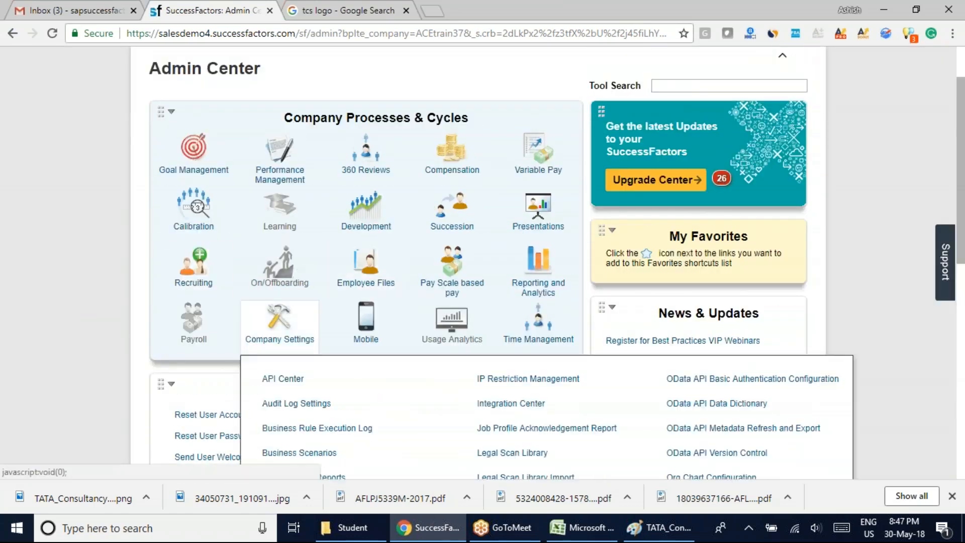
pyautogui.scroll(-3, 279, 327)
pyautogui.scroll(-8, 256, 263)
pyautogui.click(723, 402)
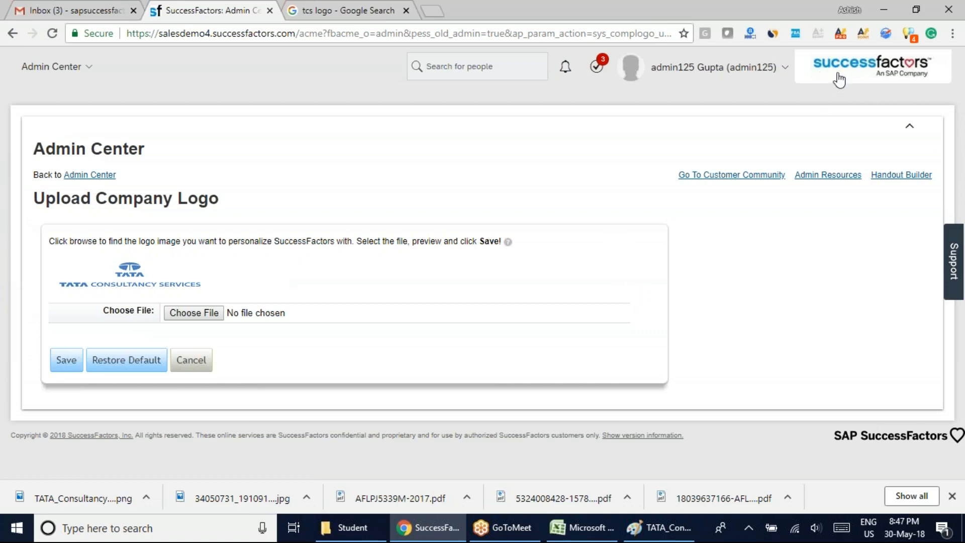
pyautogui.click(67, 360)
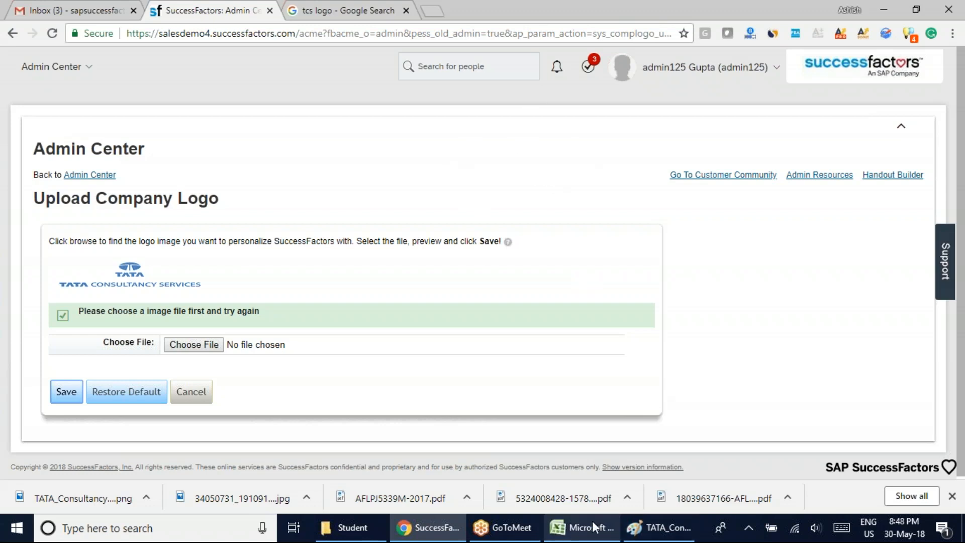
# Switch to Paint and close it.
pyautogui.click(658, 527)
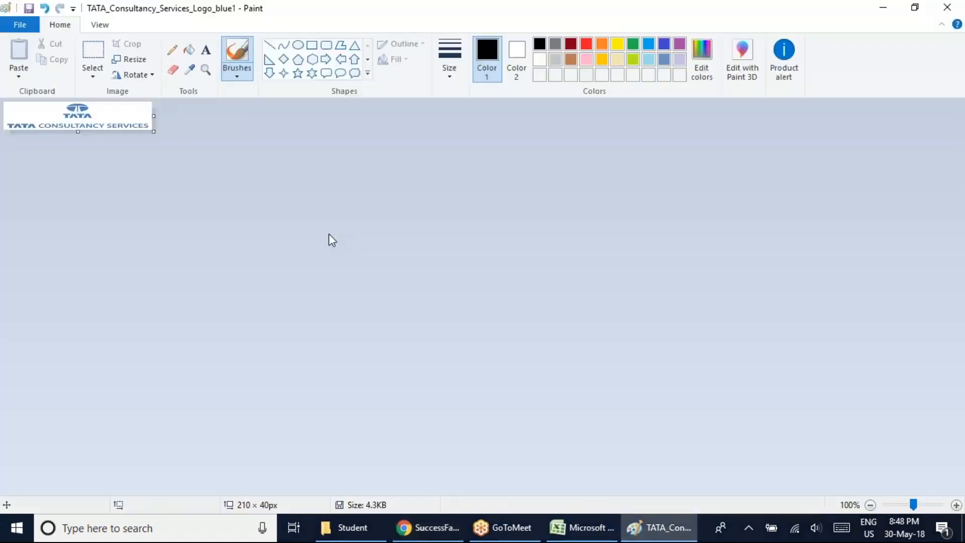
pyautogui.click(948, 7)
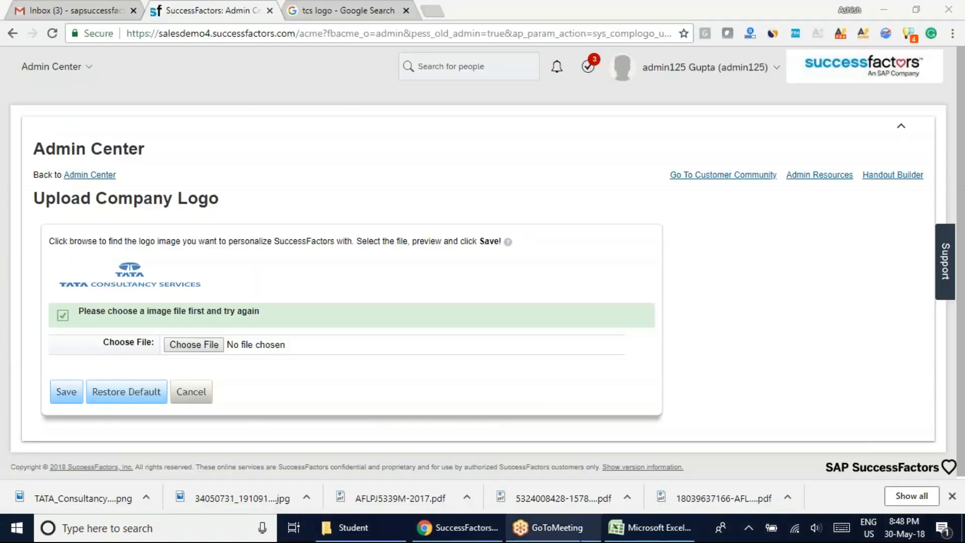
pyautogui.click(649, 528)
pyautogui.scroll(-4, 483, 394)
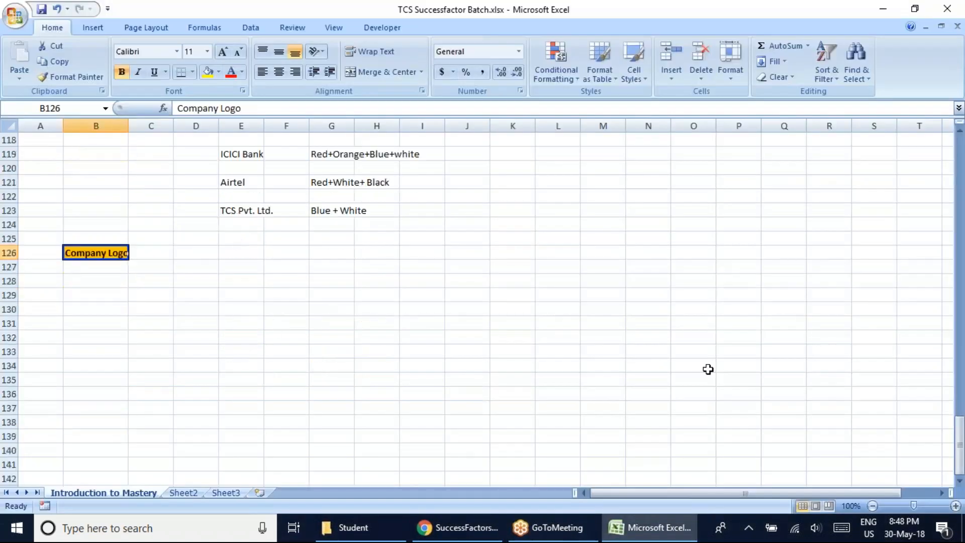
pyautogui.click(458, 527)
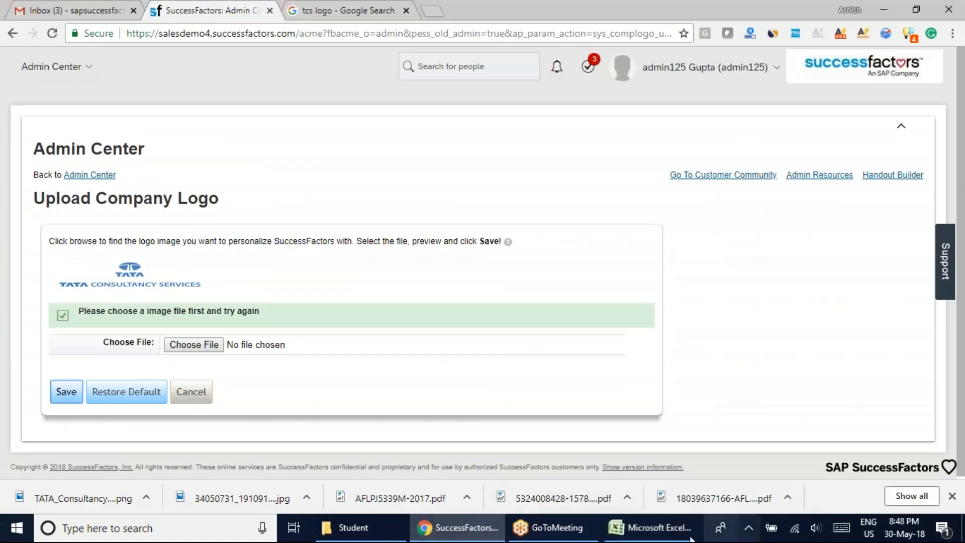
pyautogui.click(548, 527)
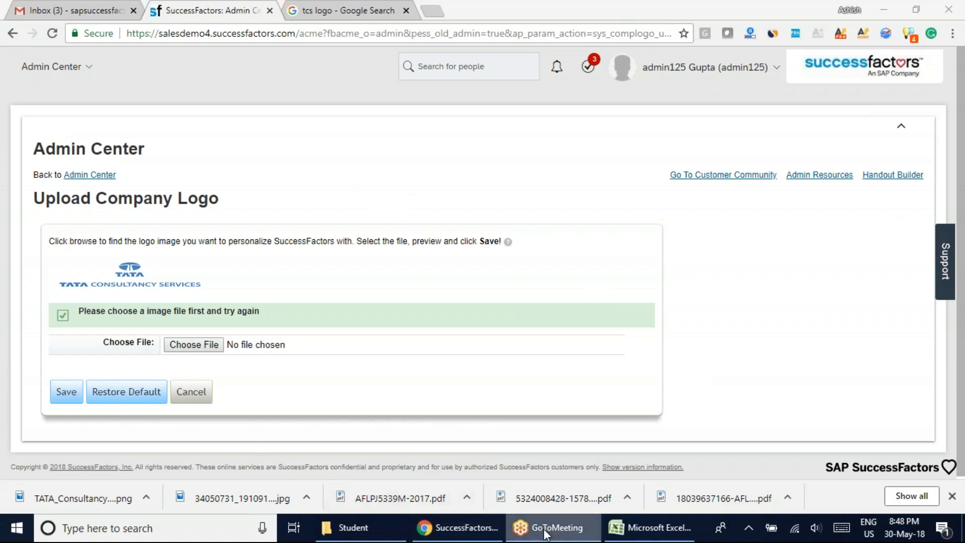
pyautogui.click(371, 173)
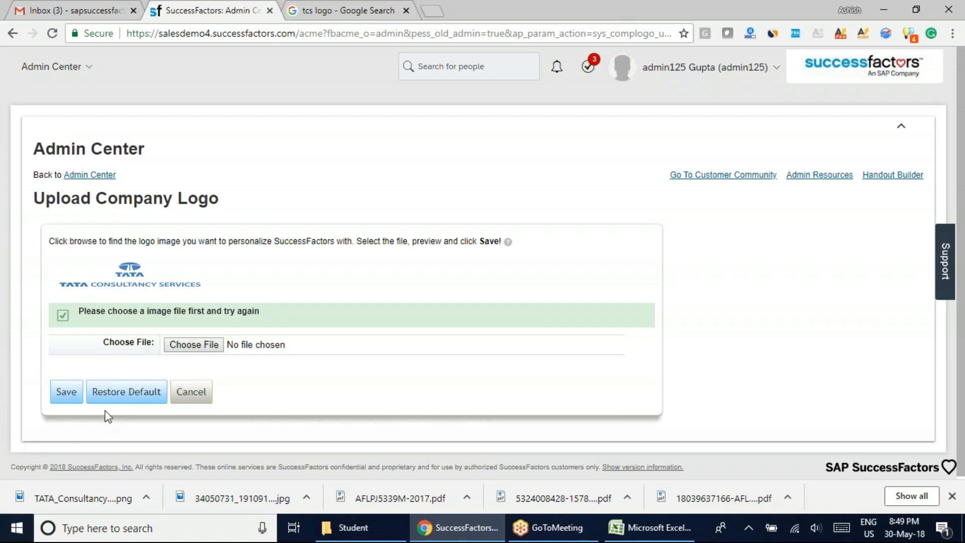
# Switch to the TCS Successfactor Batch workbook in Excel and enter the heading Instance Syncronization Tool in cell B128.
pyautogui.click(655, 538)
pyautogui.click(88, 282)
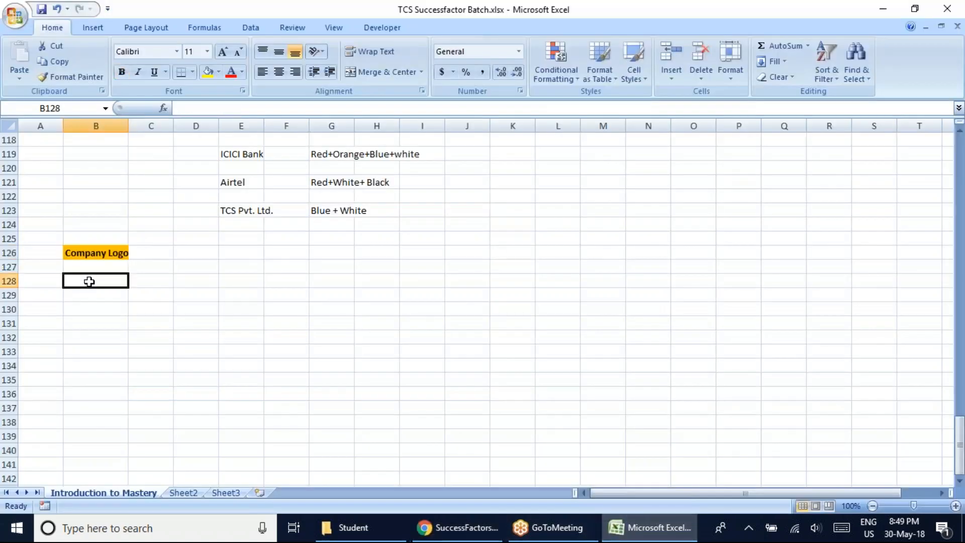
pyautogui.write('Insta')
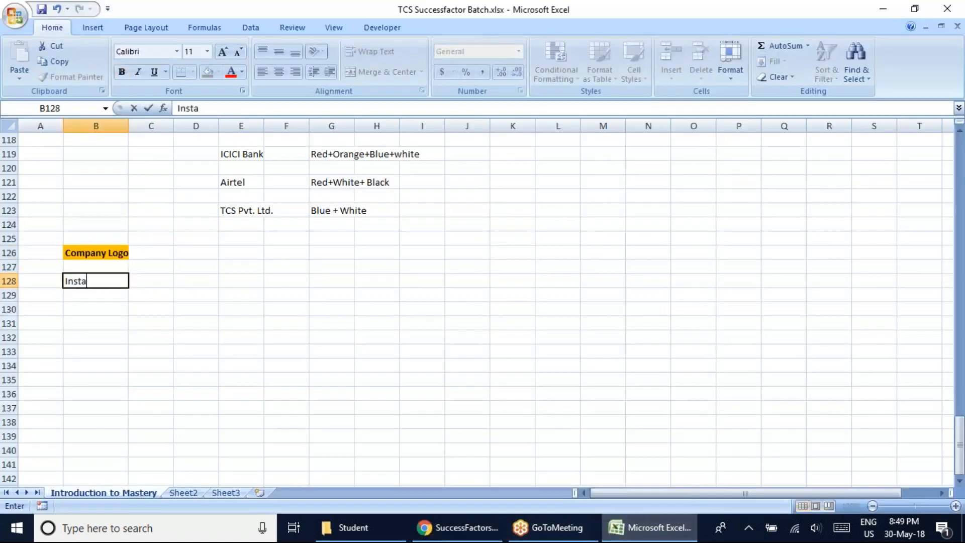
pyautogui.write('nce Syncroni')
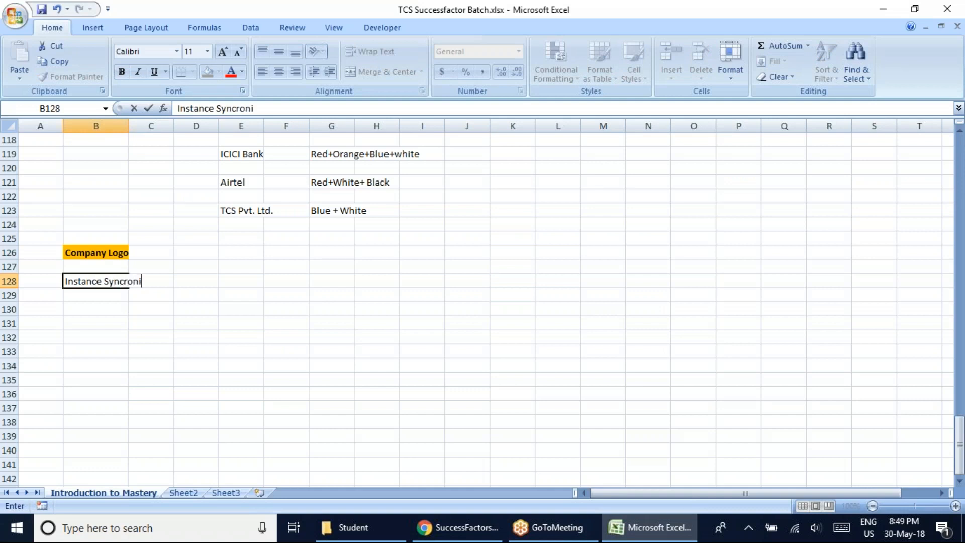
pyautogui.write('zation Tool')
pyautogui.hotkey('ctrl', 'Return')
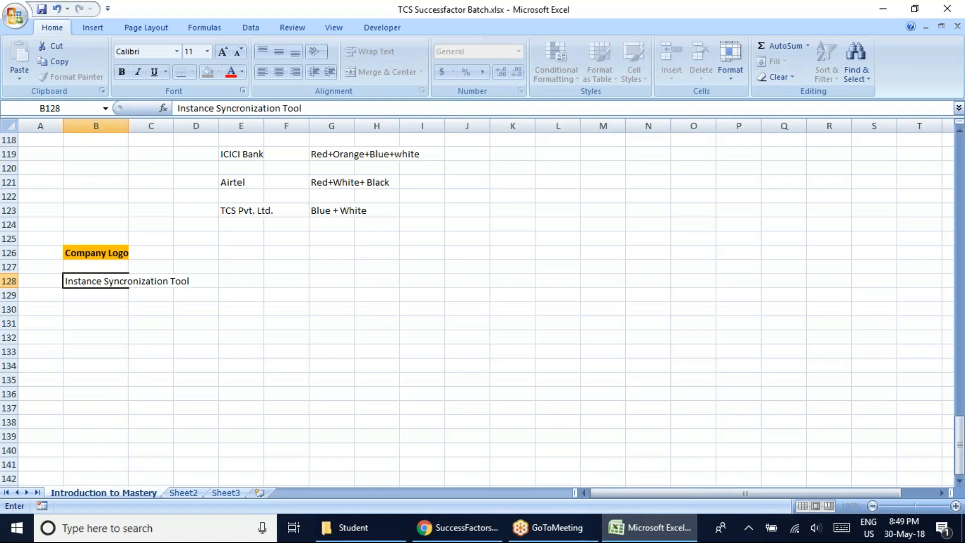
# Copy the formatting of the Company Logo heading to cell B128 and save the workbook.
pyautogui.click(101, 252)
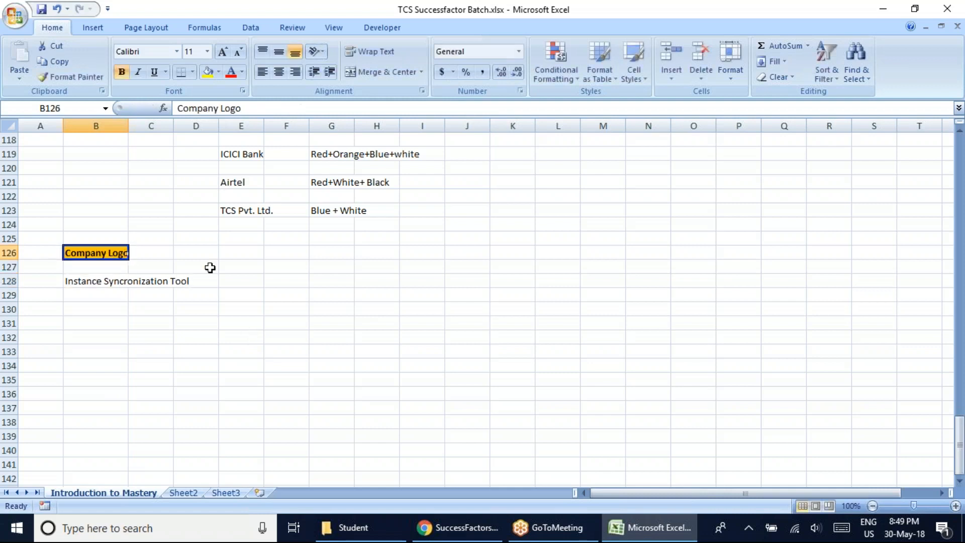
pyautogui.click(71, 76)
pyautogui.click(80, 281)
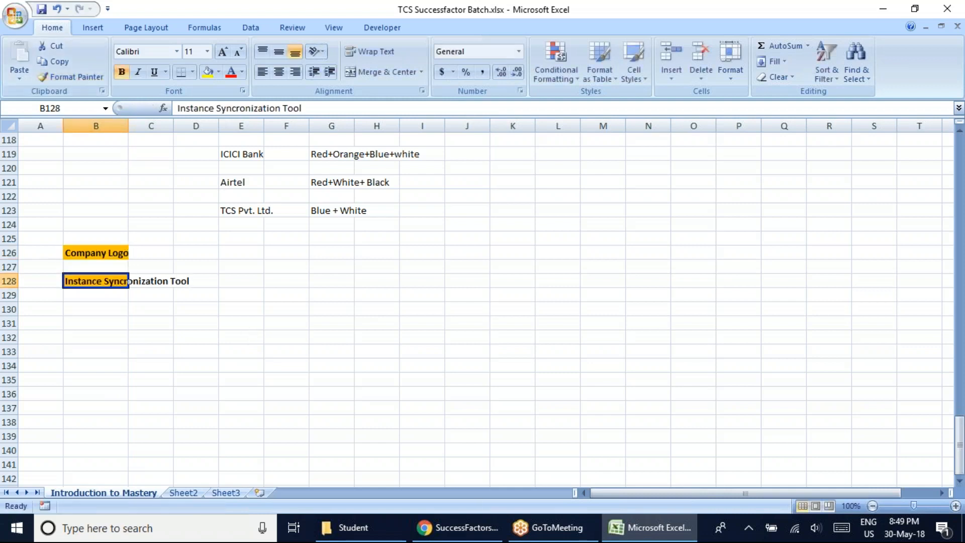
pyautogui.hotkey('ctrl', 's')
# List the instances Dev, Qua and Pro in cells E129 to E131 under the Instance Syncronization Tool heading.
pyautogui.click(238, 296)
pyautogui.write('Dev')
pyautogui.press('Return')
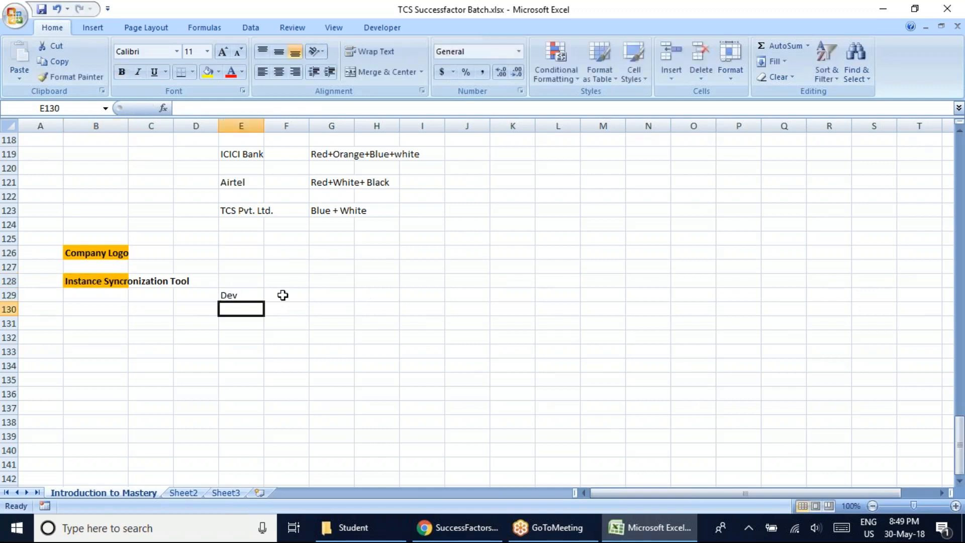
pyautogui.write('Qual')
pyautogui.press('BackSpace')
pyautogui.press('Return')
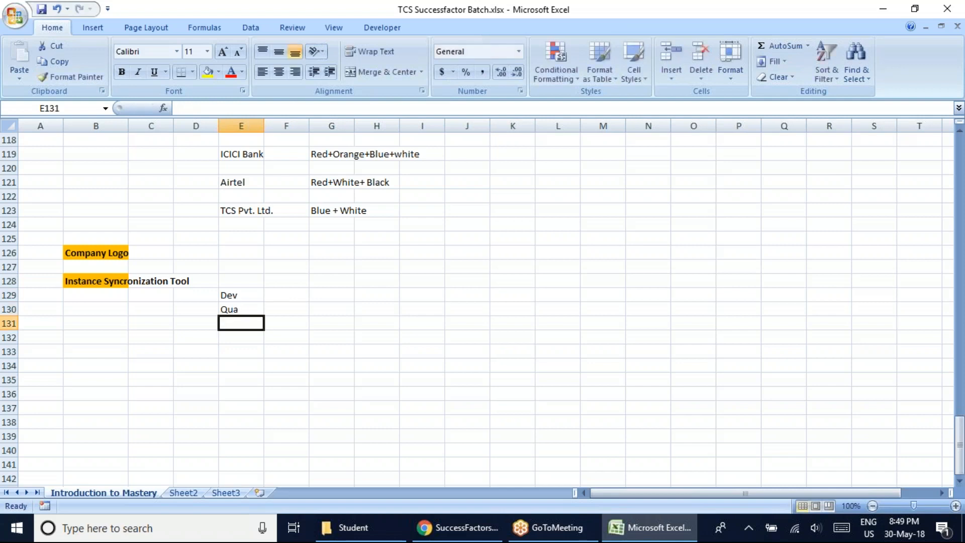
pyautogui.write('Pro')
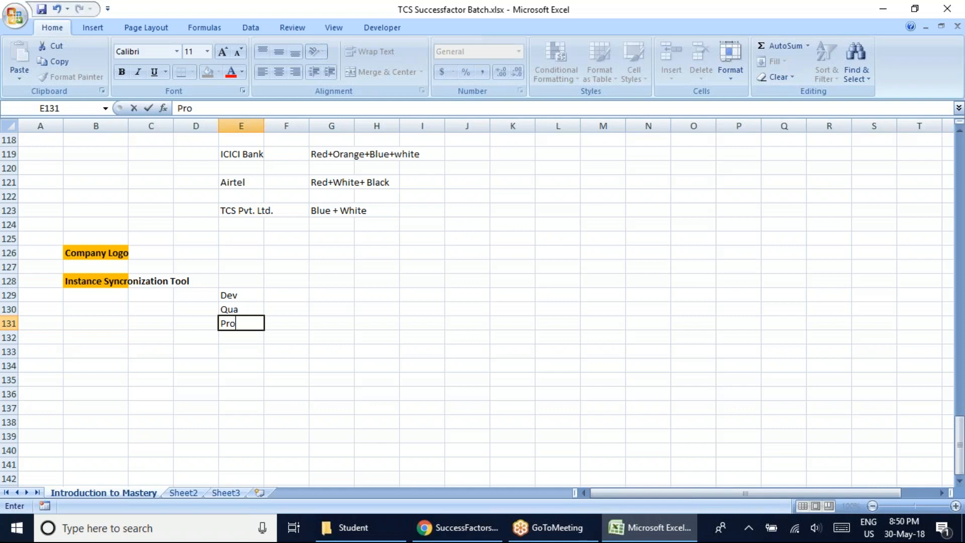
# Switch to the SuccessFactors page in Chrome and log out of the admin account.
pyautogui.click(448, 527)
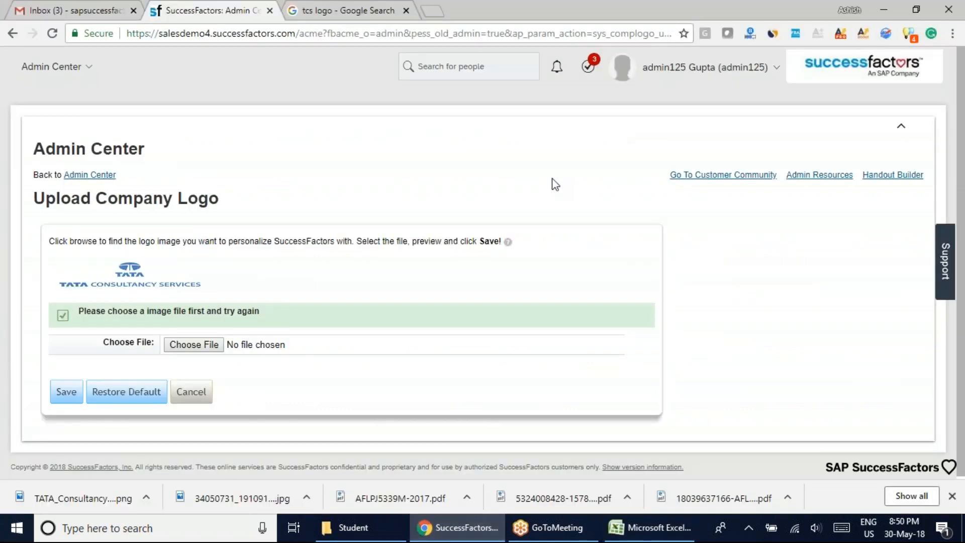
pyautogui.click(949, 21)
pyautogui.click(673, 136)
pyautogui.click(877, 11)
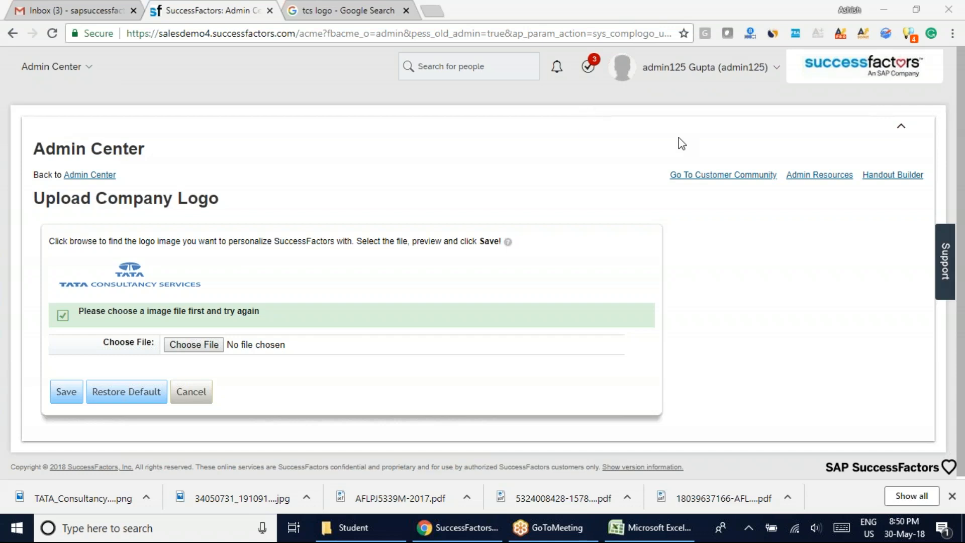
pyautogui.click(775, 69)
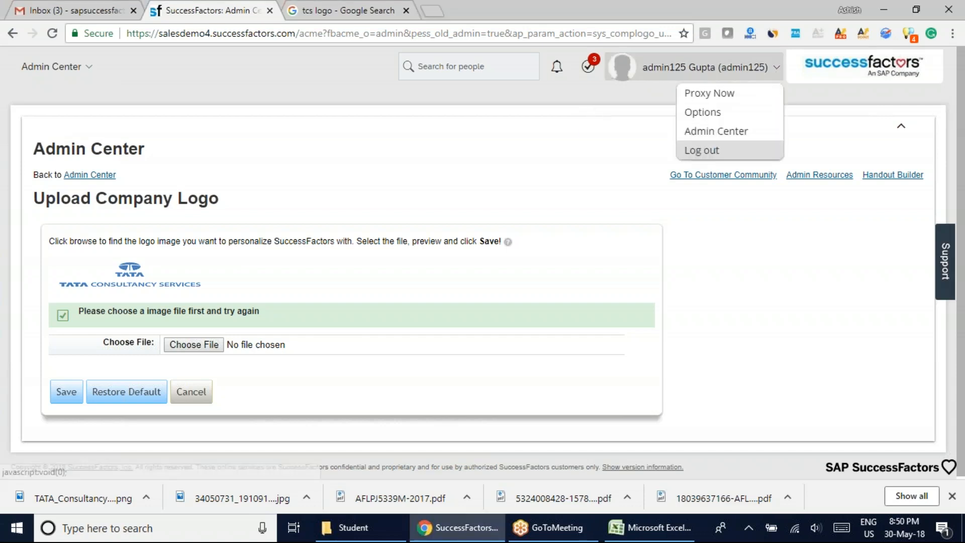
pyautogui.click(701, 150)
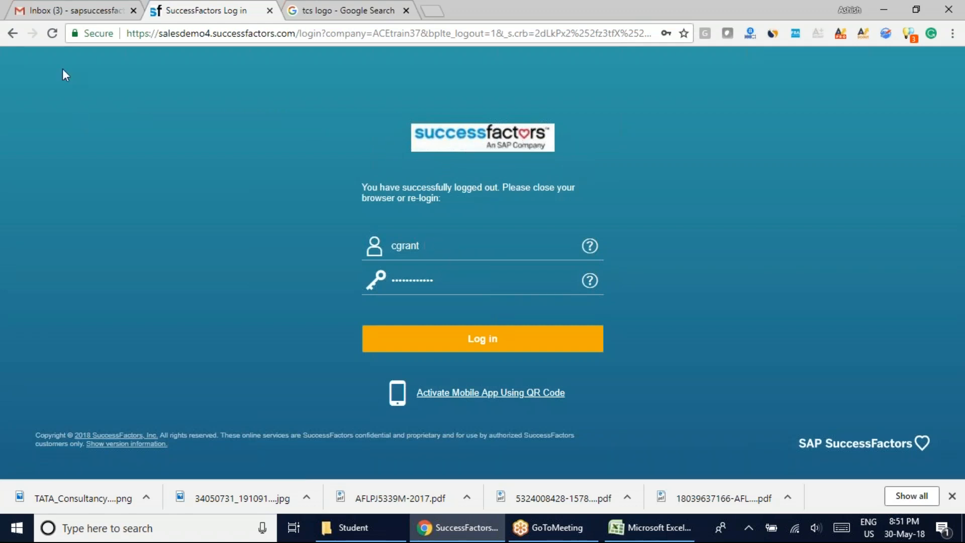
# Reload the login page, remove everything after salesdemo4.successfactors.com/ from its address, and load the shortened address.
pyautogui.click(52, 33)
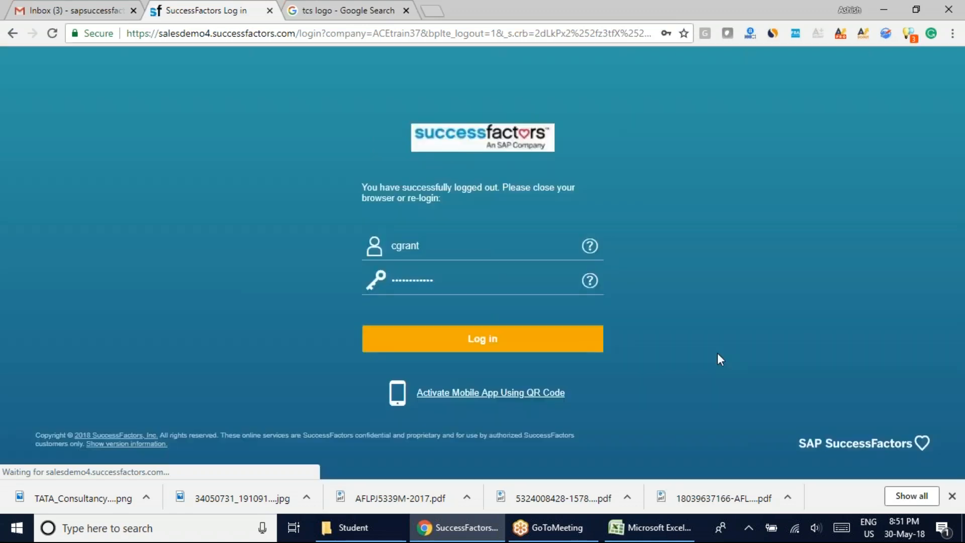
pyautogui.moveTo(297, 33); pyautogui.dragTo(797, 73)
pyautogui.press('BackSpace')
pyautogui.press('Return')
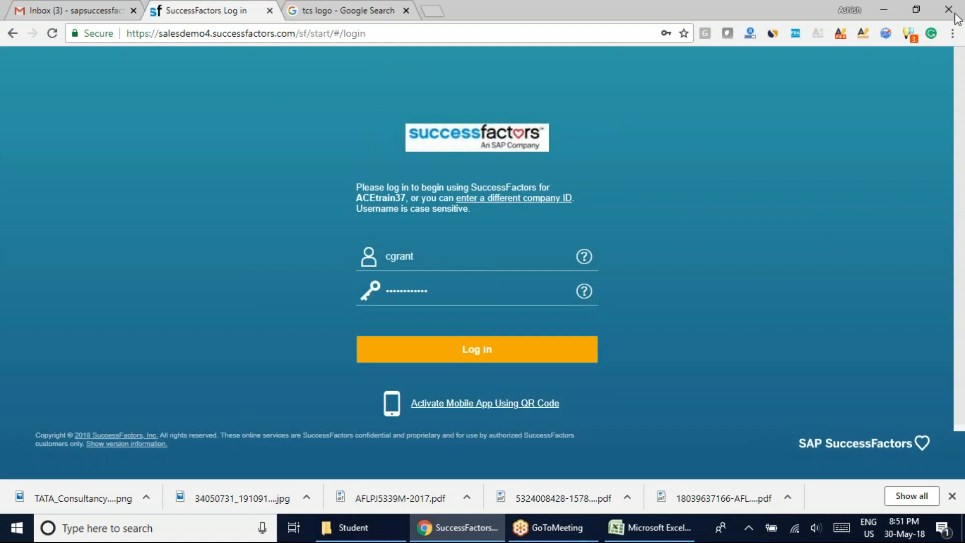
# Switch back to the Excel workbook, complete the Pro entry in E131 and select the heading cell B128.
pyautogui.click(651, 527)
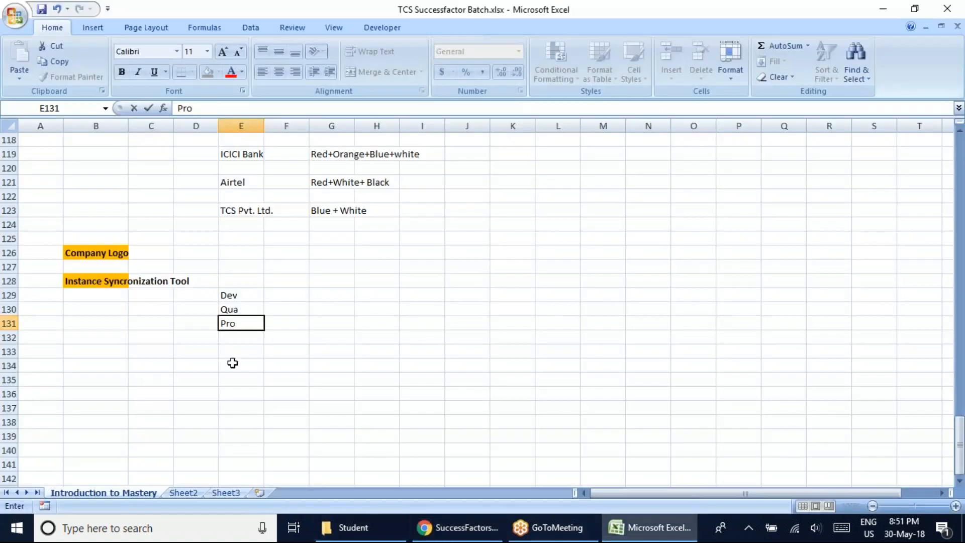
pyautogui.click(312, 363)
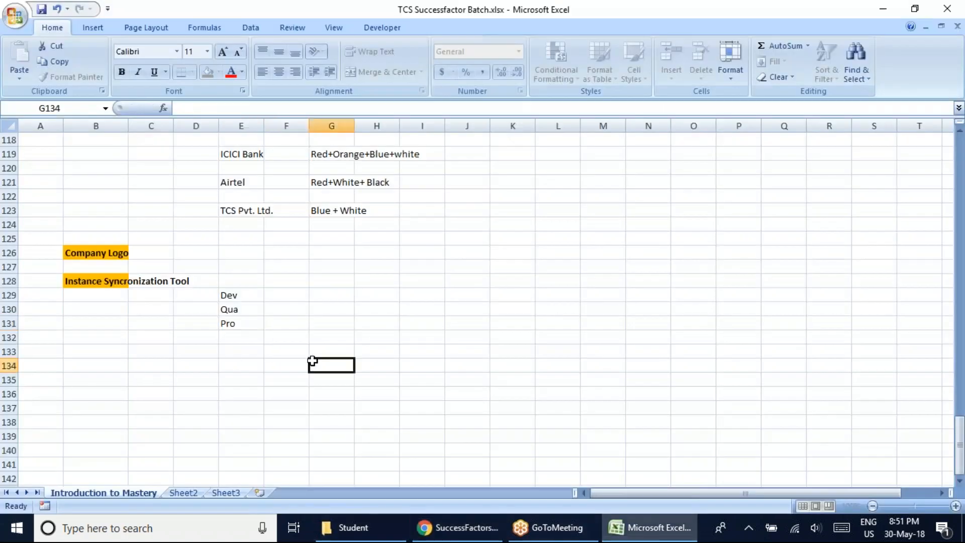
pyautogui.click(75, 281)
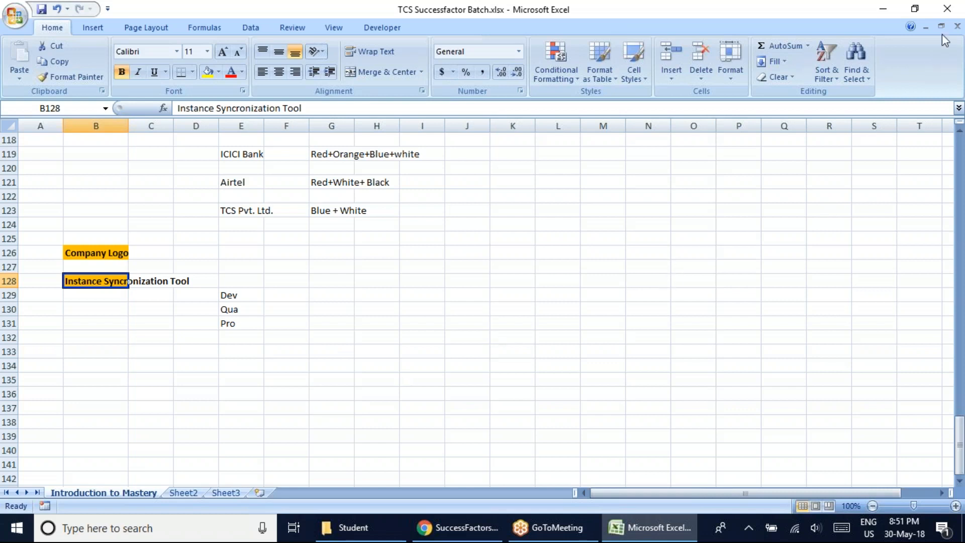
pyautogui.click(943, 19)
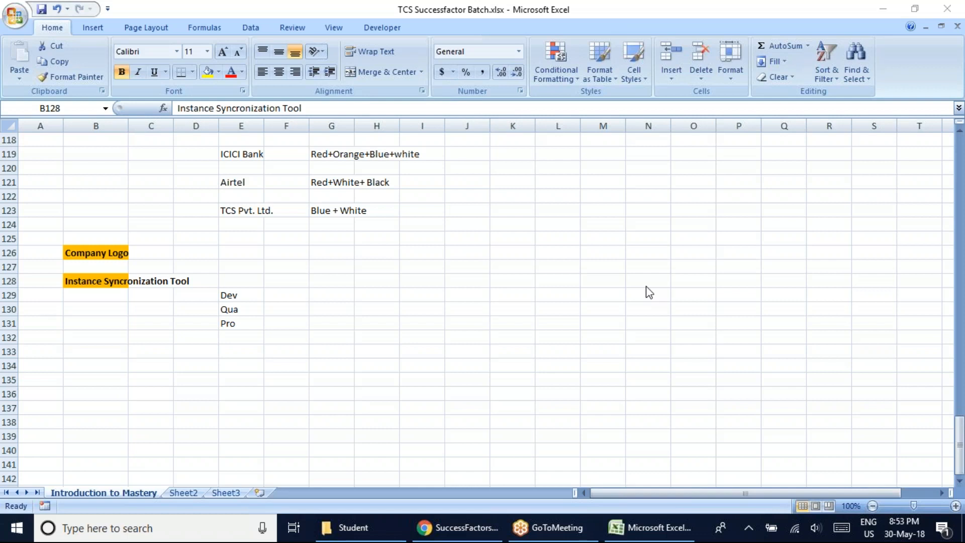
# Switch to File Explorer, open Training > SF > Shared with Team > Introduction to Mastery on drive E:, and return to the Excel workbook.
pyautogui.click(353, 527)
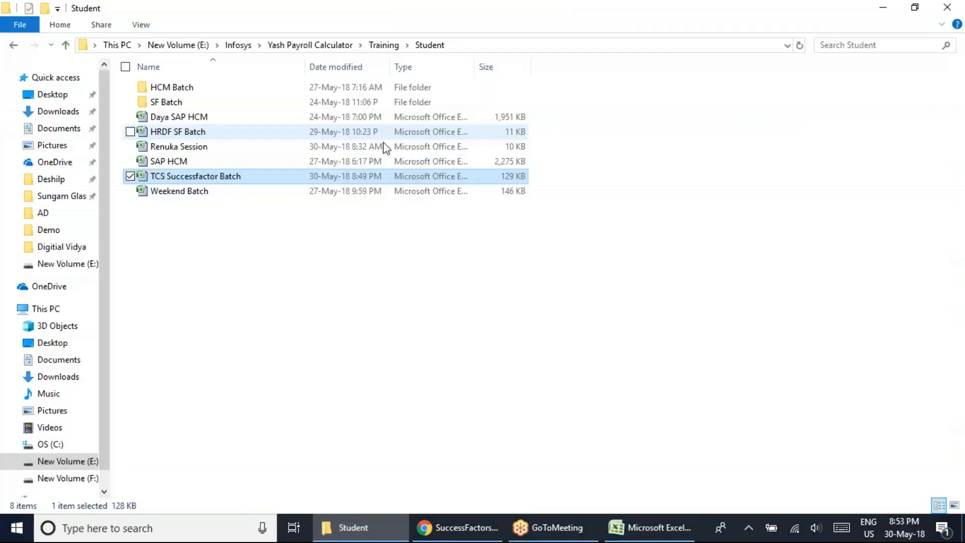
pyautogui.click(86, 460)
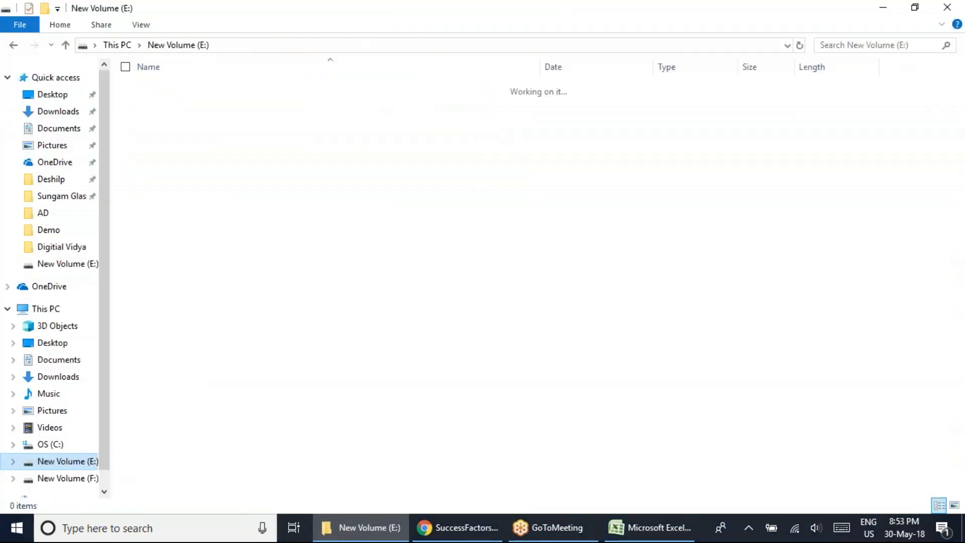
pyautogui.doubleClick(167, 160)
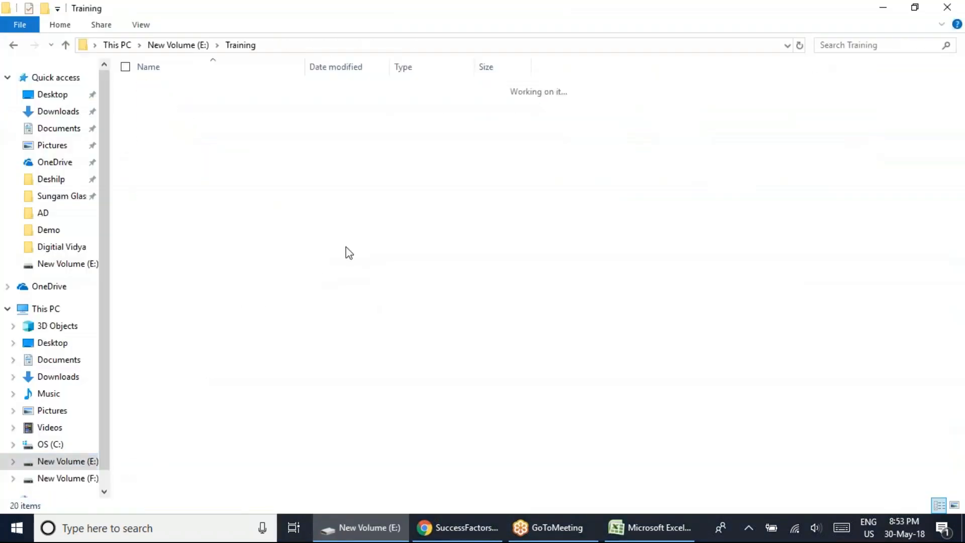
pyautogui.doubleClick(157, 221)
pyautogui.doubleClick(186, 102)
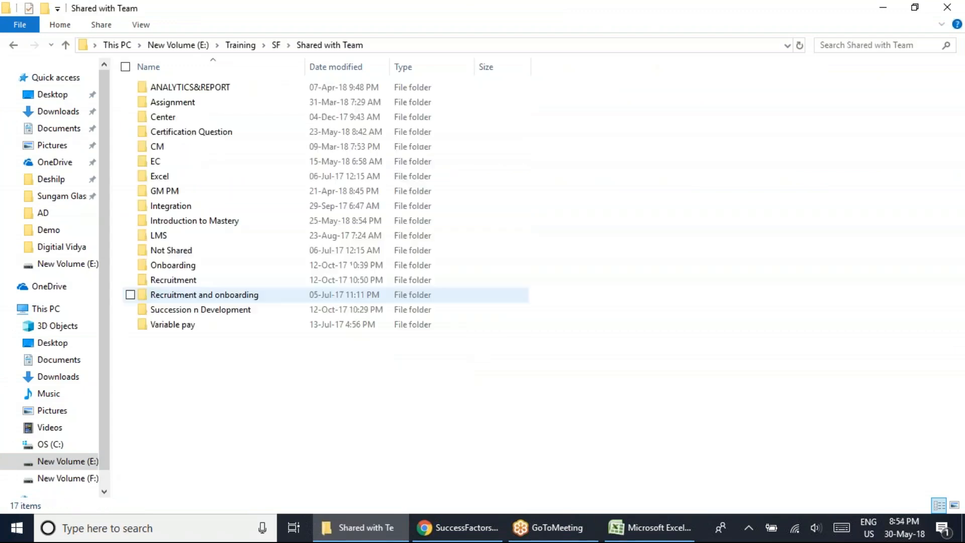
pyautogui.click(194, 221)
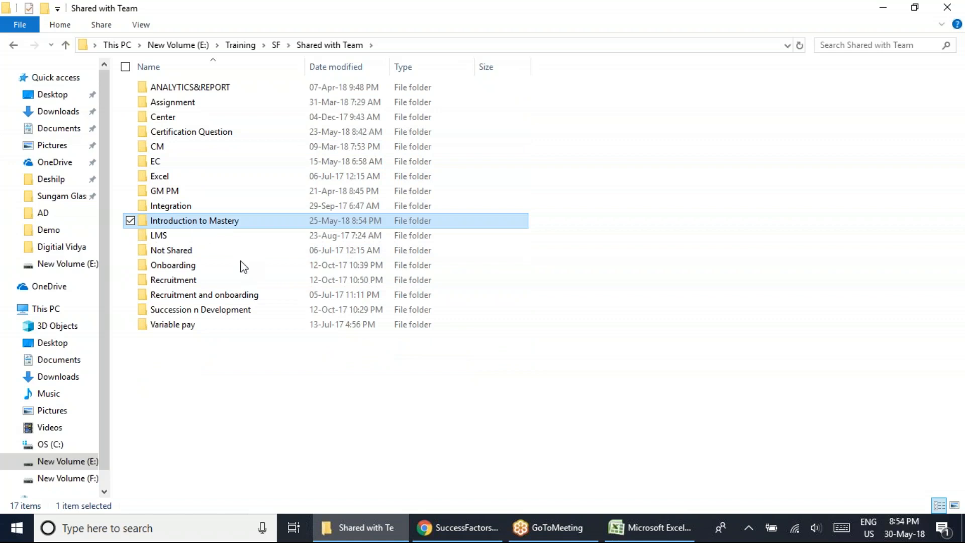
pyautogui.press('Return')
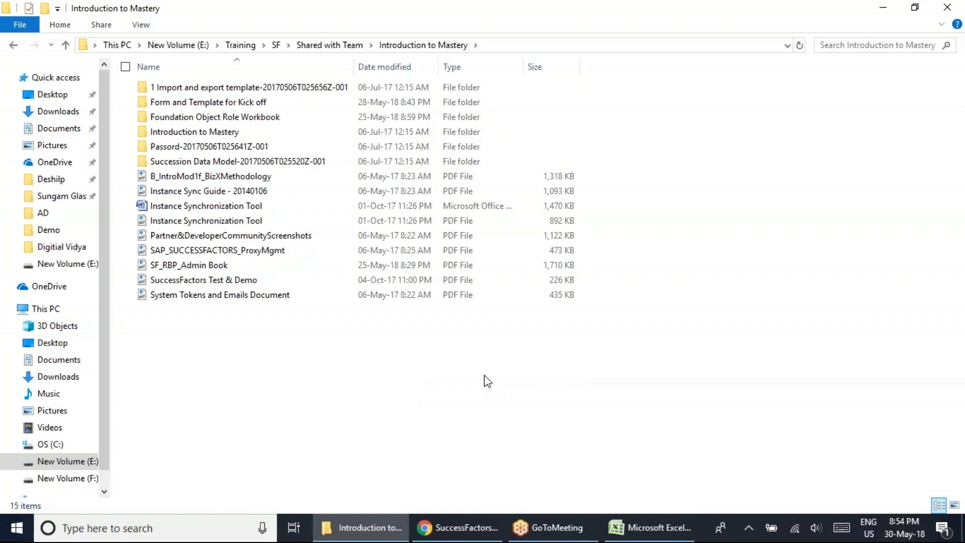
pyautogui.click(665, 531)
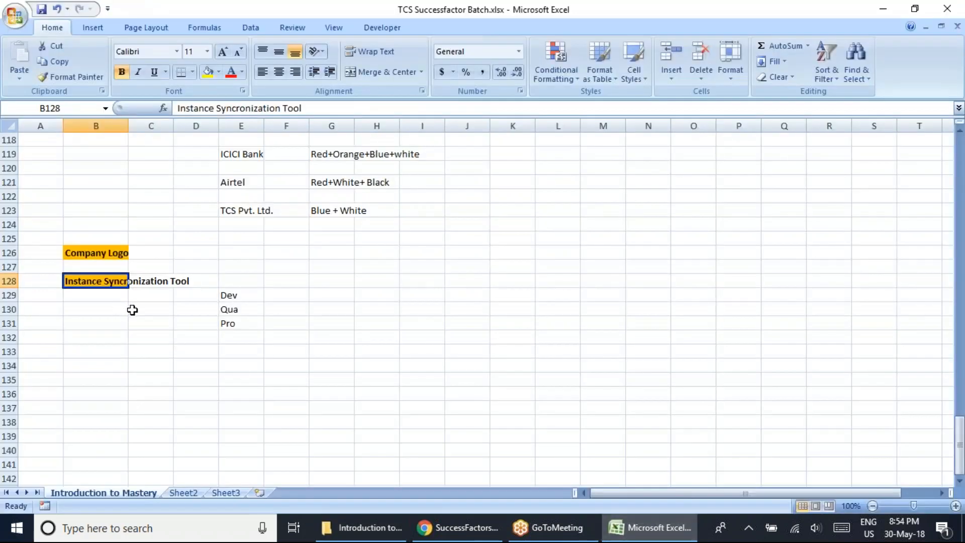